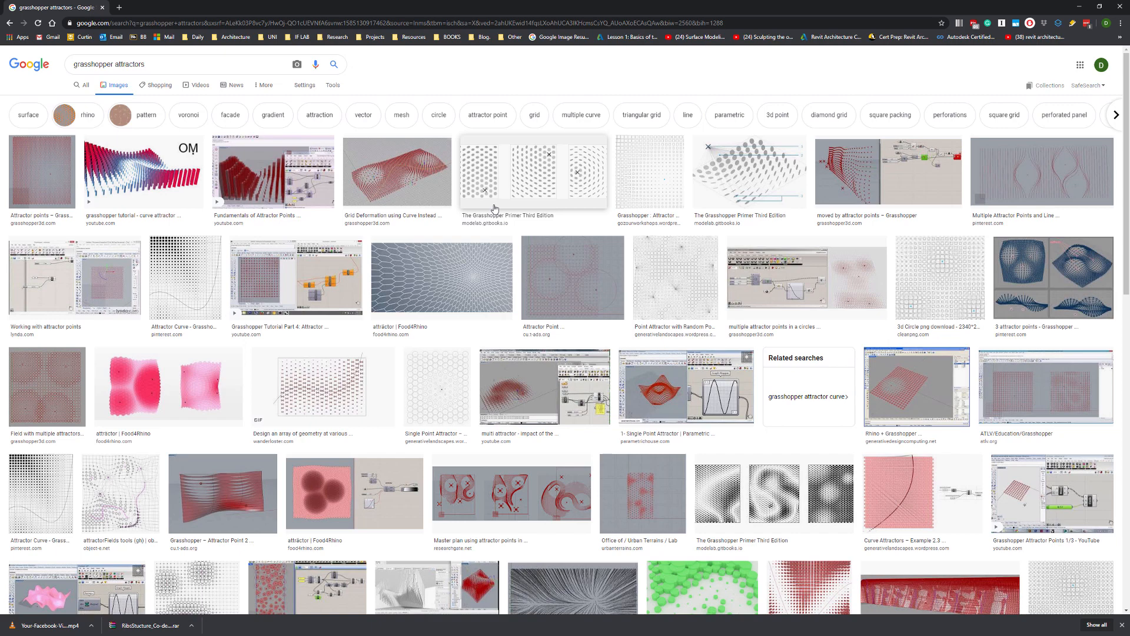
- Open the curve attractor tutorial result from the image search for grasshopper attractors
left_click(144, 171)
scroll(798, 246, "up", 2)
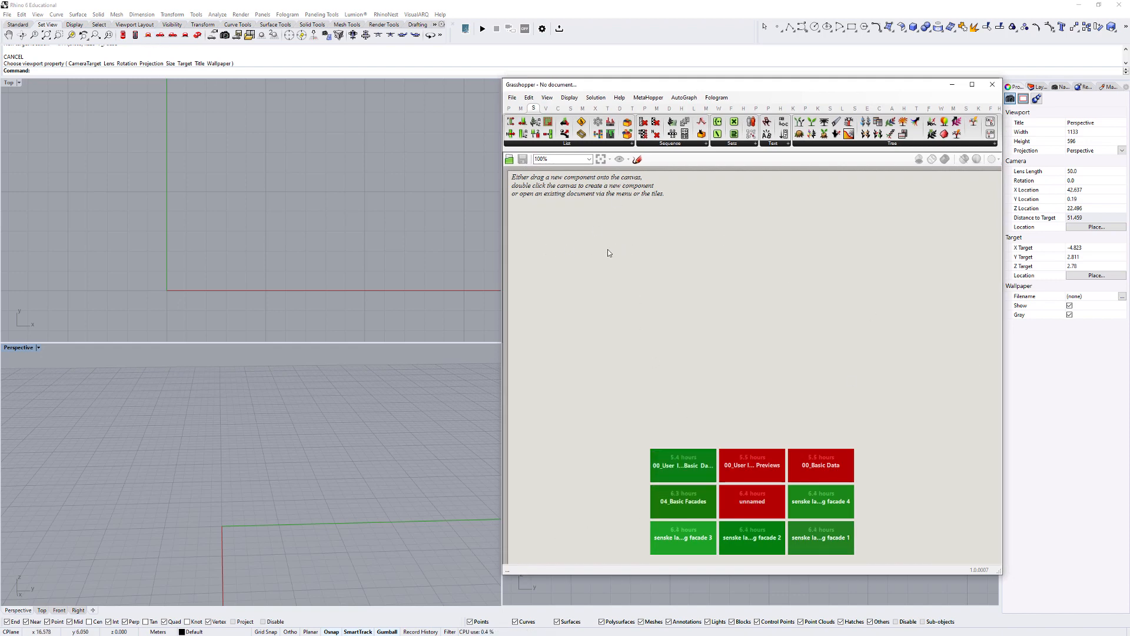
- Switch to Grasshopper, add a Rectangular grid component, and position it with free canvas space around it for its inputs
double_click(631, 252)
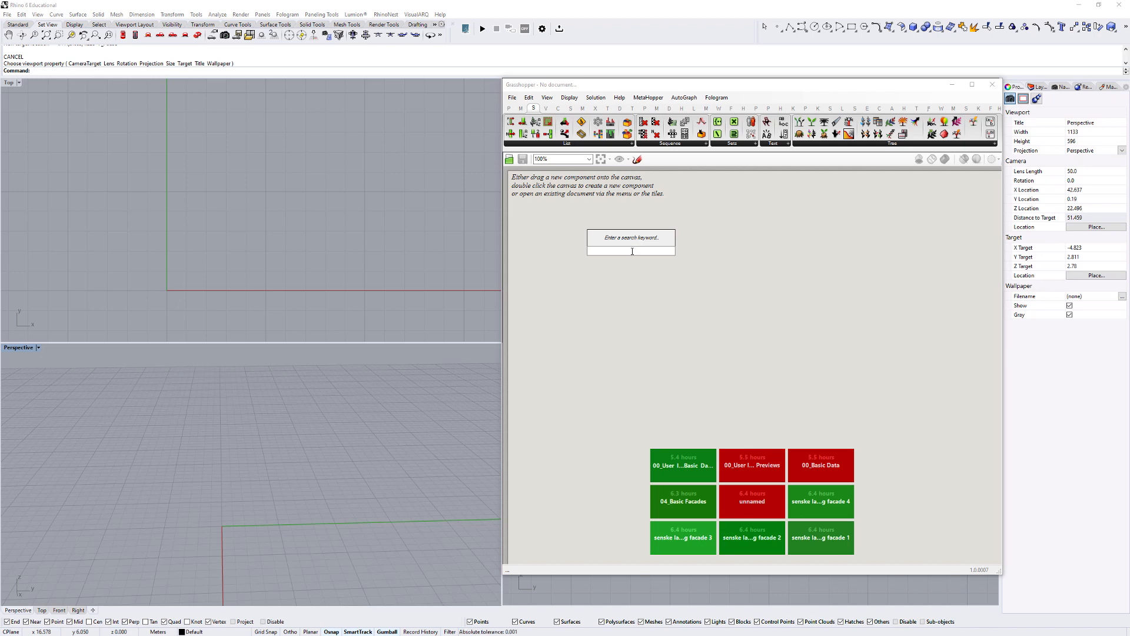
type("rect")
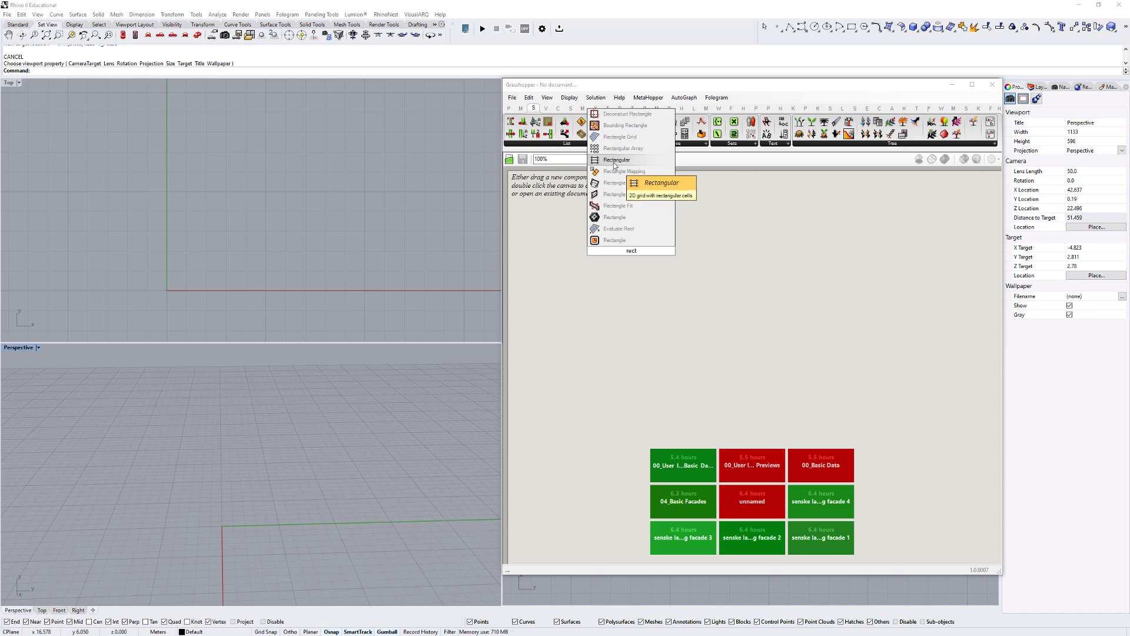
left_click(616, 161)
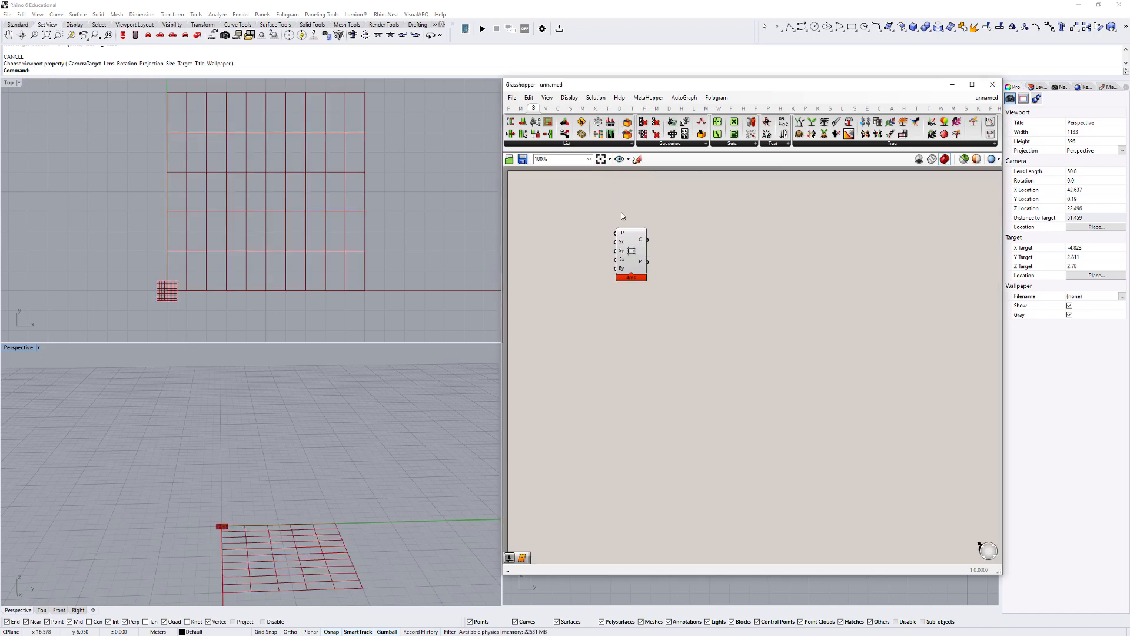
left_click(631, 253)
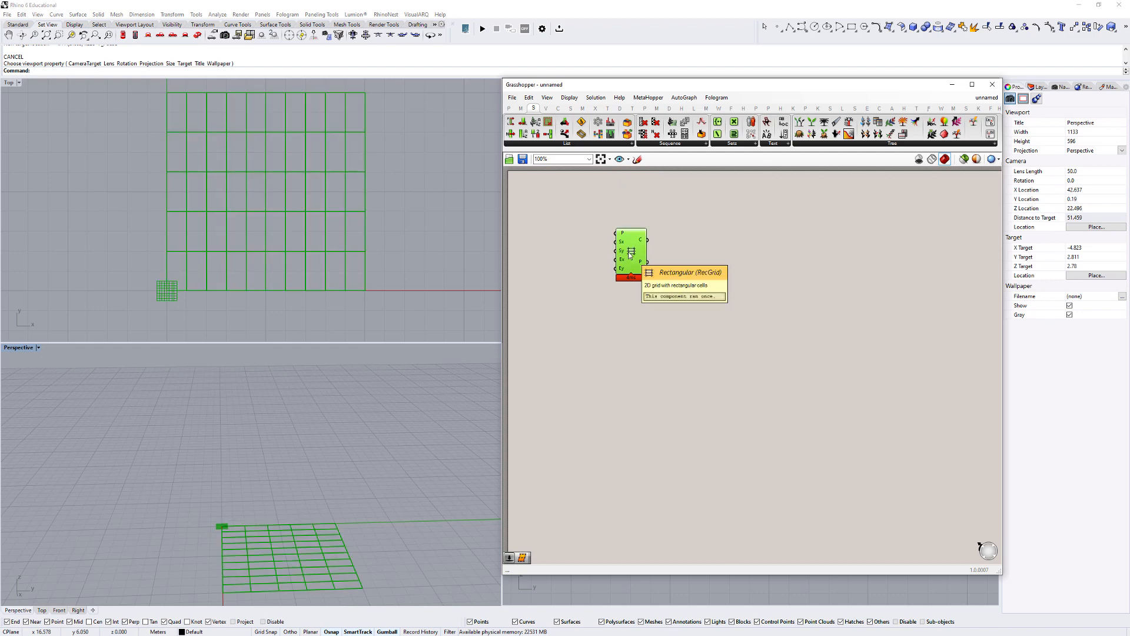
left_click_drag(628, 253, 651, 239)
scroll(571, 259, "down", 1)
right_click_drag(588, 272, 628, 286)
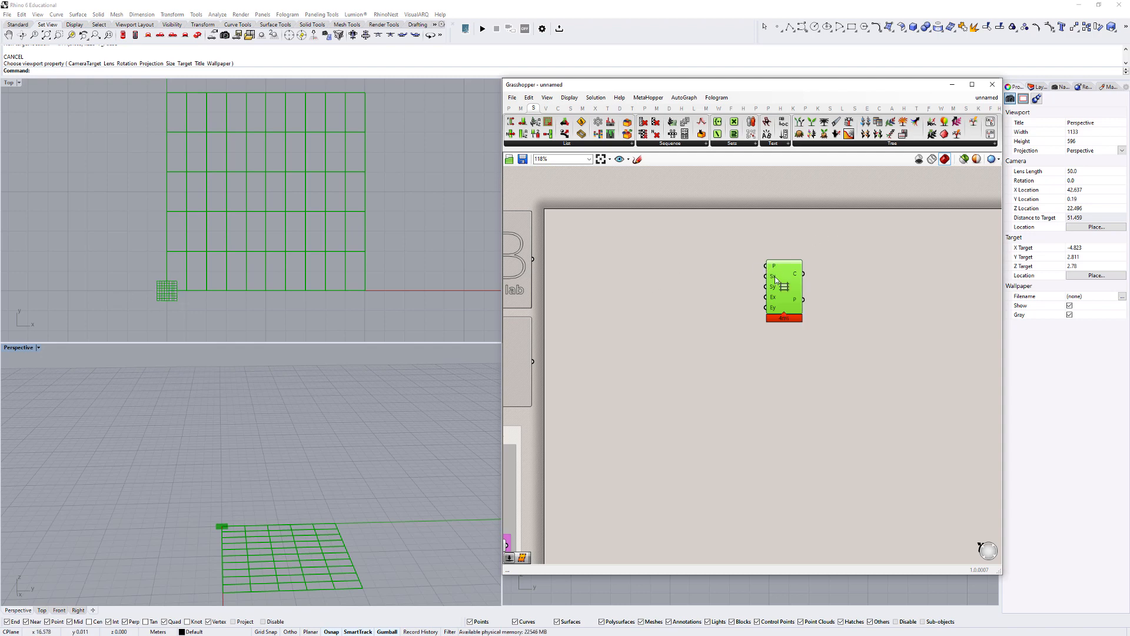
- Create two number sliders with a value of 0.5 beside the rectangular grid component
mouse_move(775, 280)
double_click(694, 273)
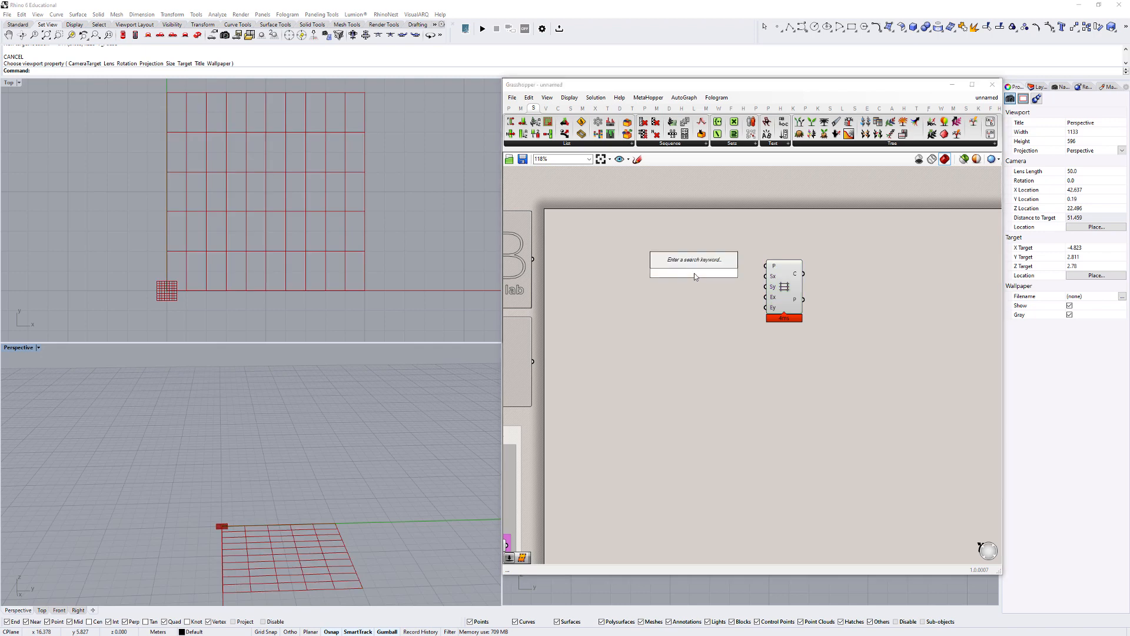
type("5")
key("Return")
double_click(703, 290)
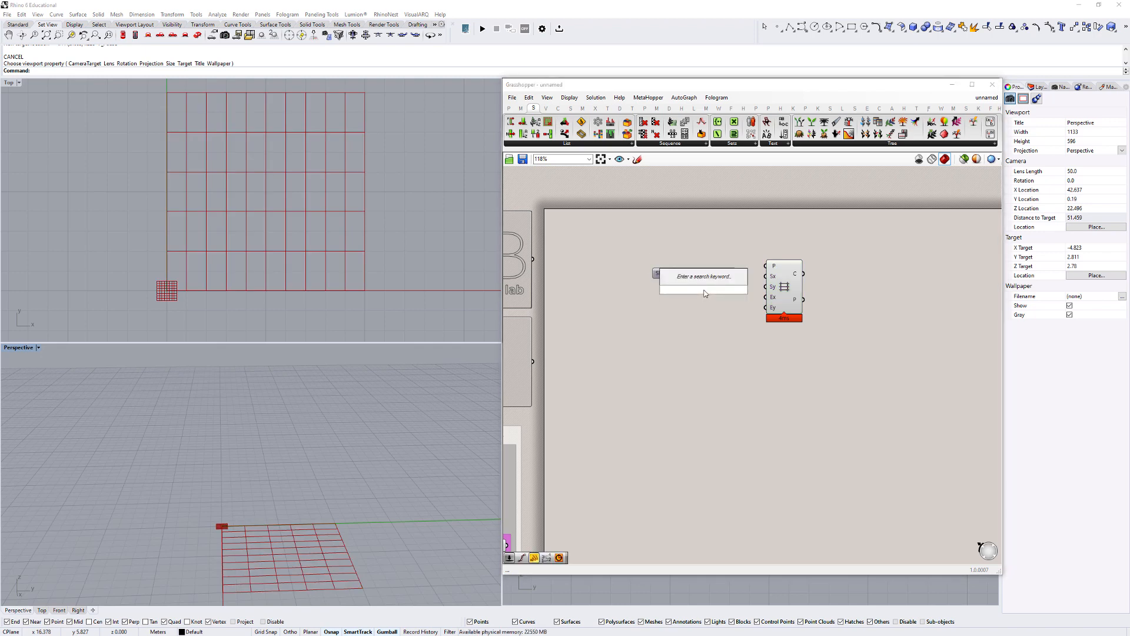
type("0.5")
key("Return")
- Connect the two 0.5 sliders to the rectangular grid's Size X and Size Y inputs
scroll(729, 275, "up", 2)
left_click_drag(739, 271, 787, 276)
left_click_drag(650, 294, 641, 290)
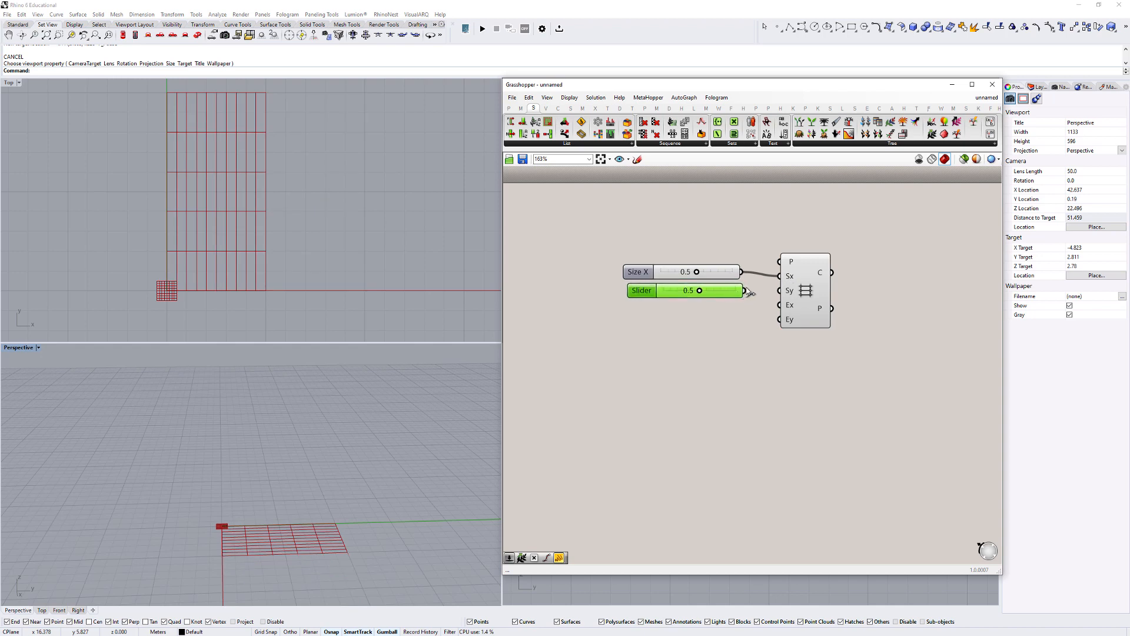
left_click_drag(745, 290, 797, 294)
scroll(200, 288, "up", 10)
right_click_drag(202, 279, 197, 241)
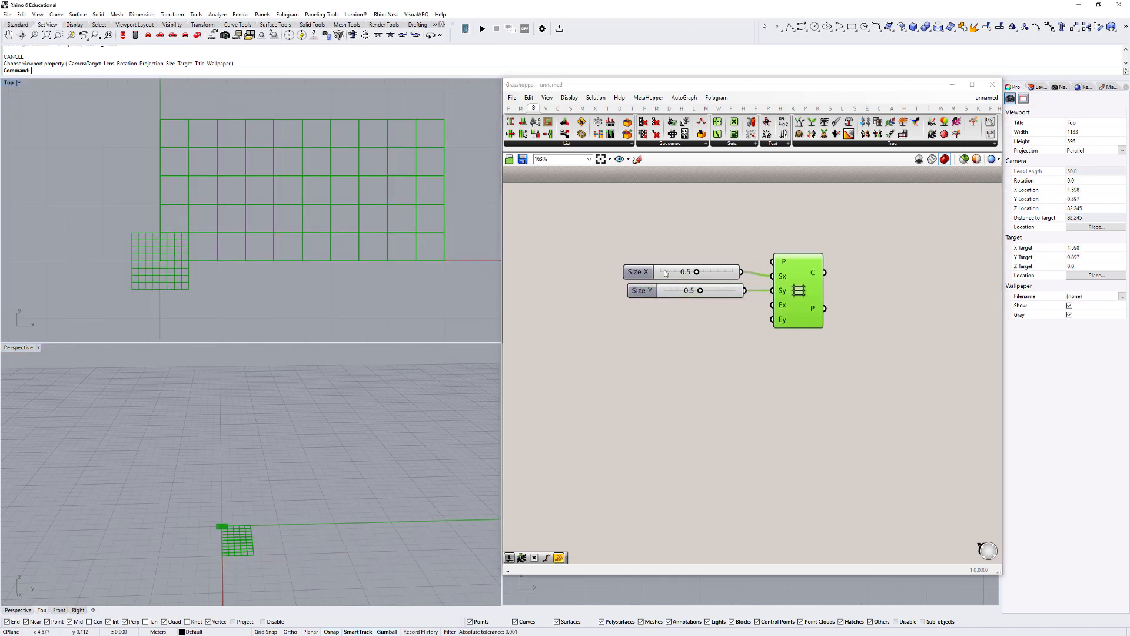
- Add two number sliders set to 10 and connect them to the grid's Extent X and Extent Y inputs
left_click(771, 334)
mouse_move(784, 307)
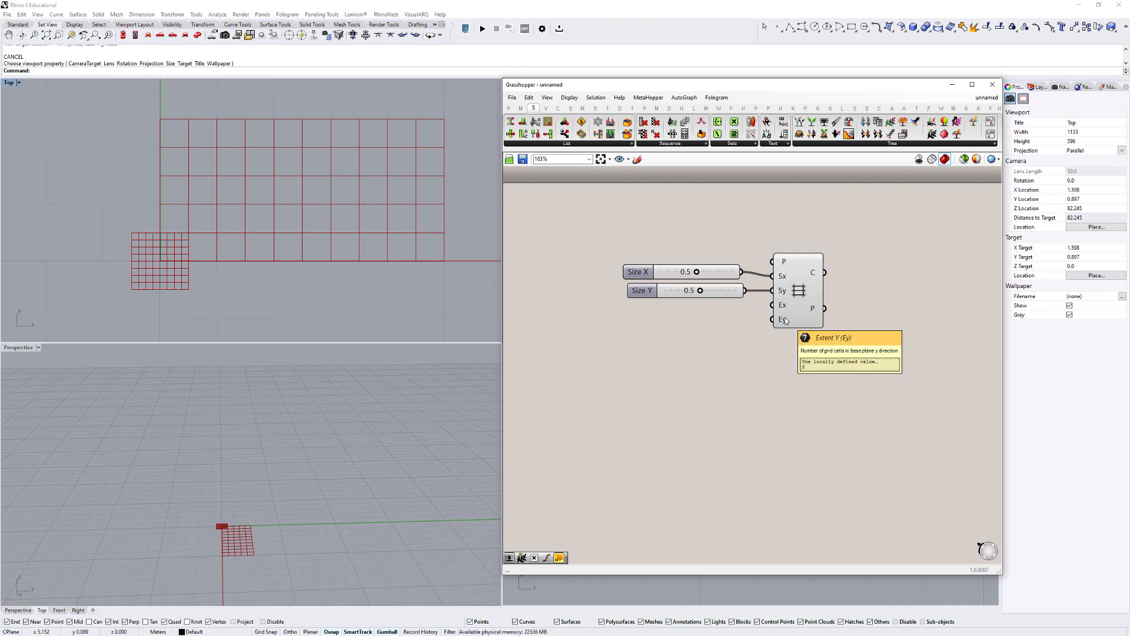
double_click(672, 321)
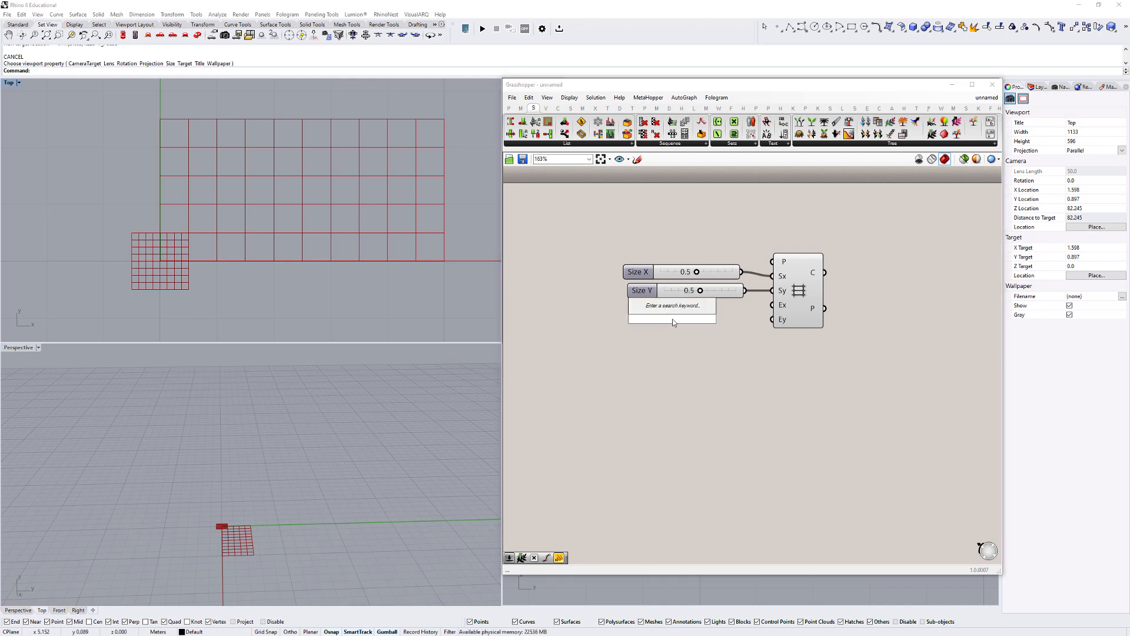
type("10")
key("Return")
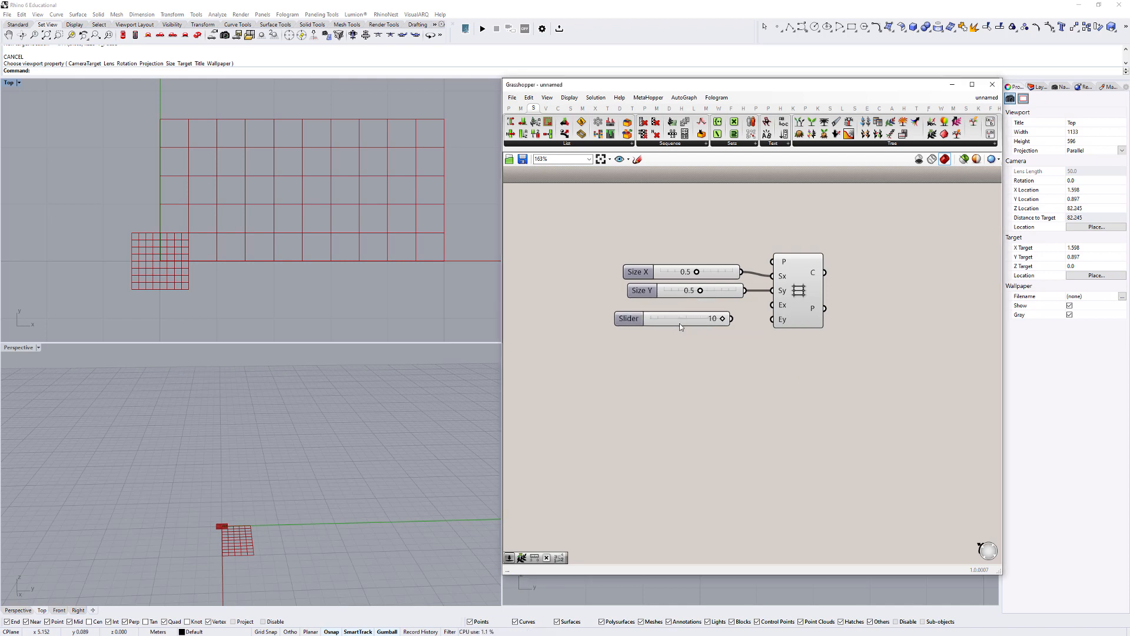
left_click_drag(680, 326, 796, 319)
scroll(222, 231, "down", 5)
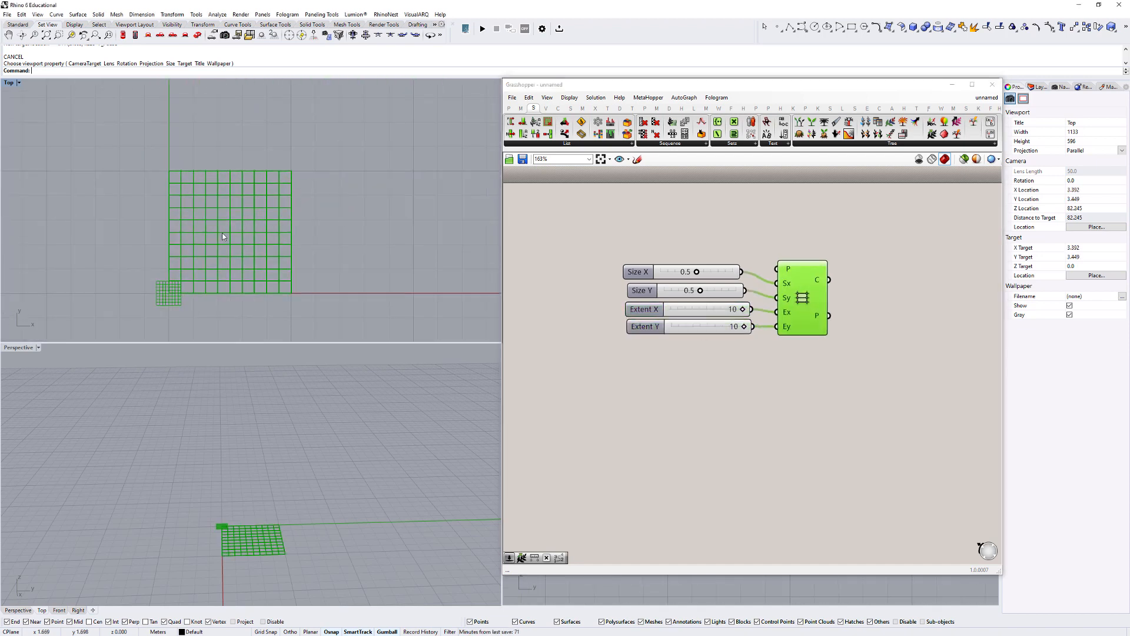
left_click(733, 257)
scroll(232, 163, "up", 2)
scroll(170, 182, "down", 3)
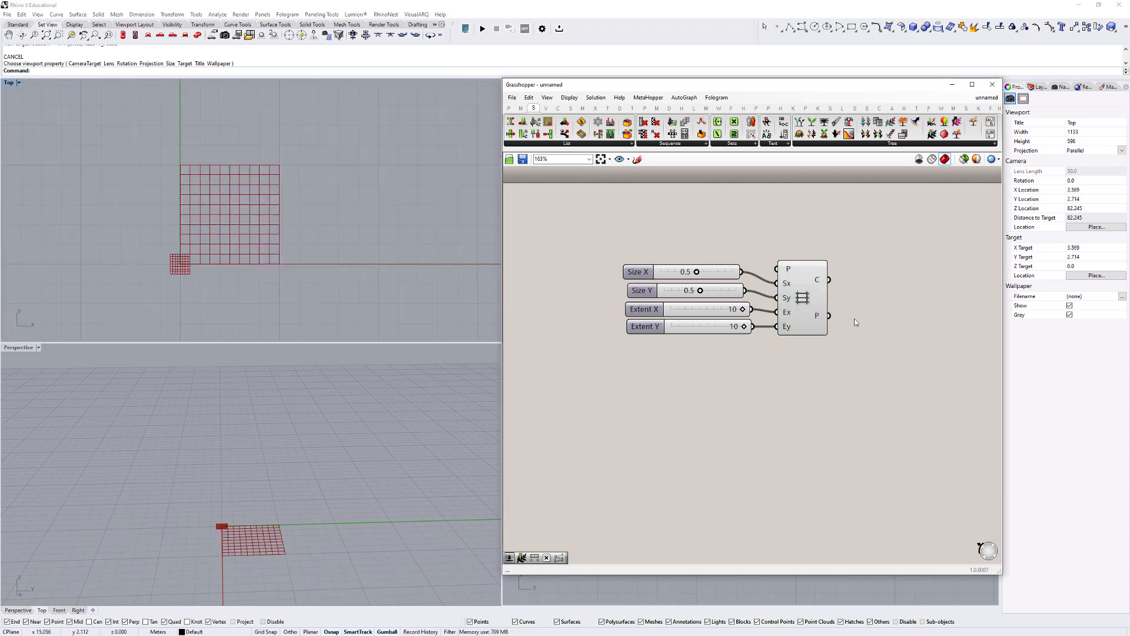
- Add a Point parameter and place it below the rectangular grid component
right_click_drag(859, 281, 787, 299)
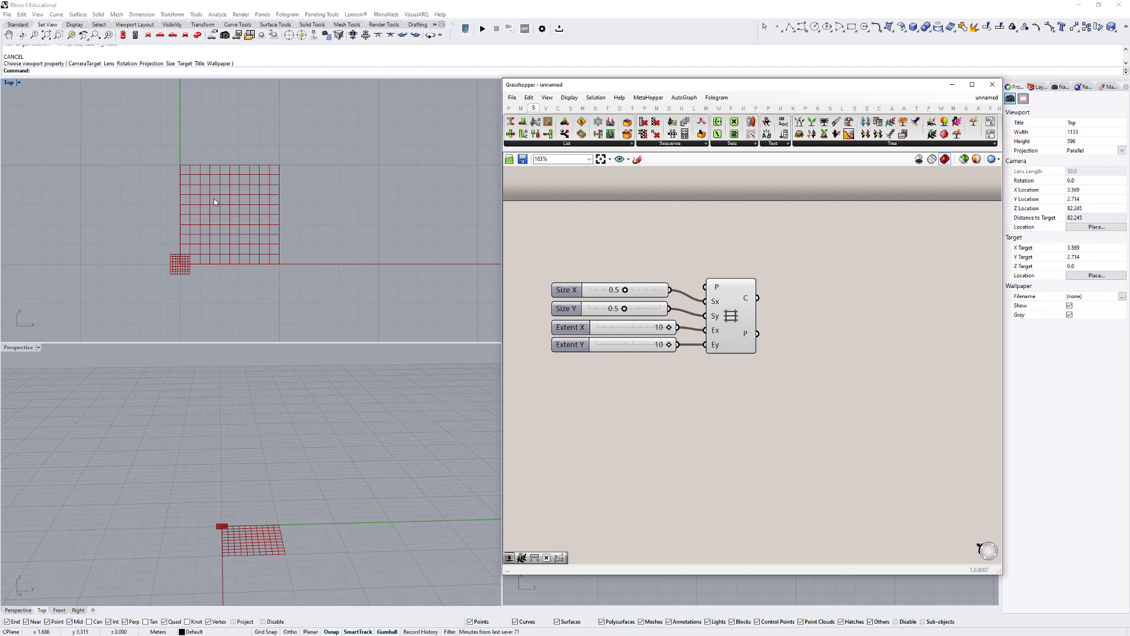
double_click(583, 400)
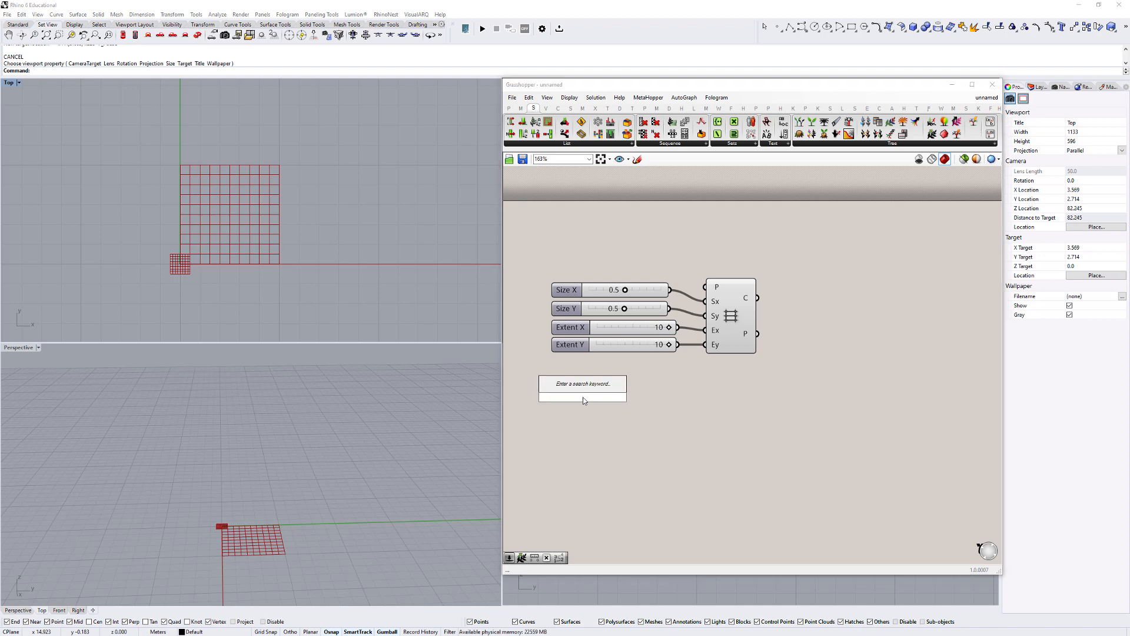
type("point")
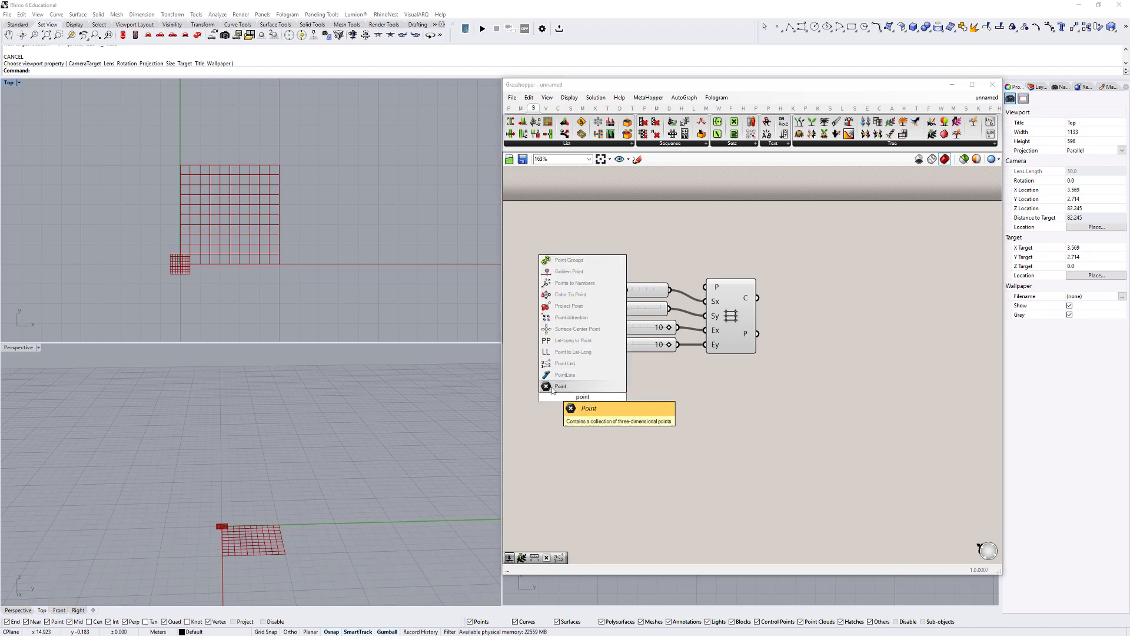
left_click(559, 386)
left_click_drag(580, 399, 725, 399)
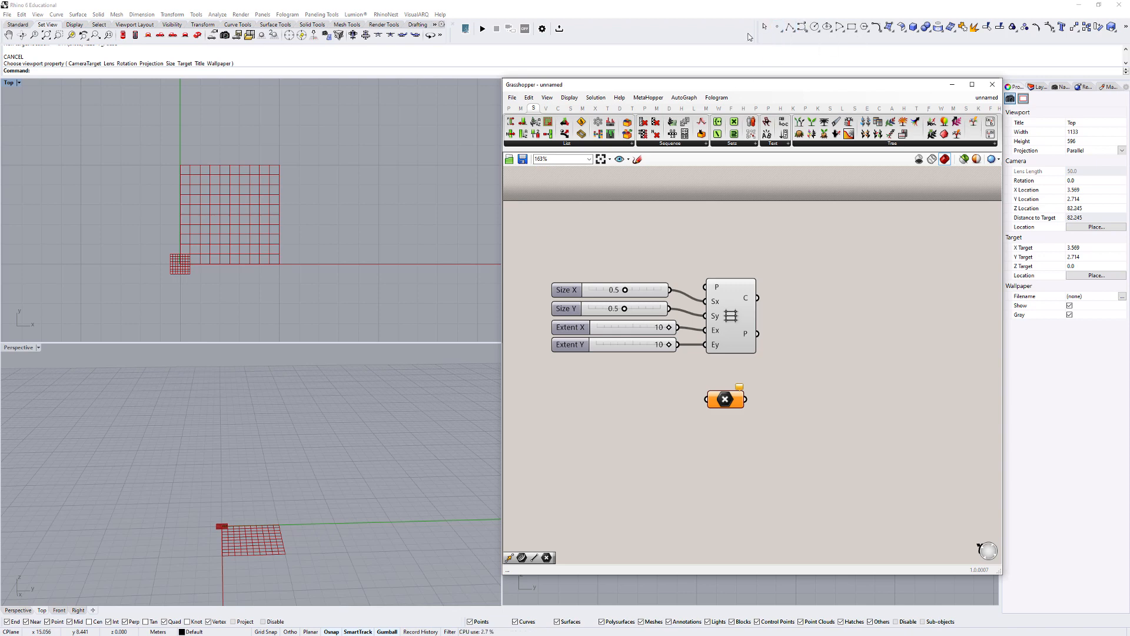
- Place a single Rhino point in the Top view, just outside the grid's edge in the positive X direction
left_click(776, 28)
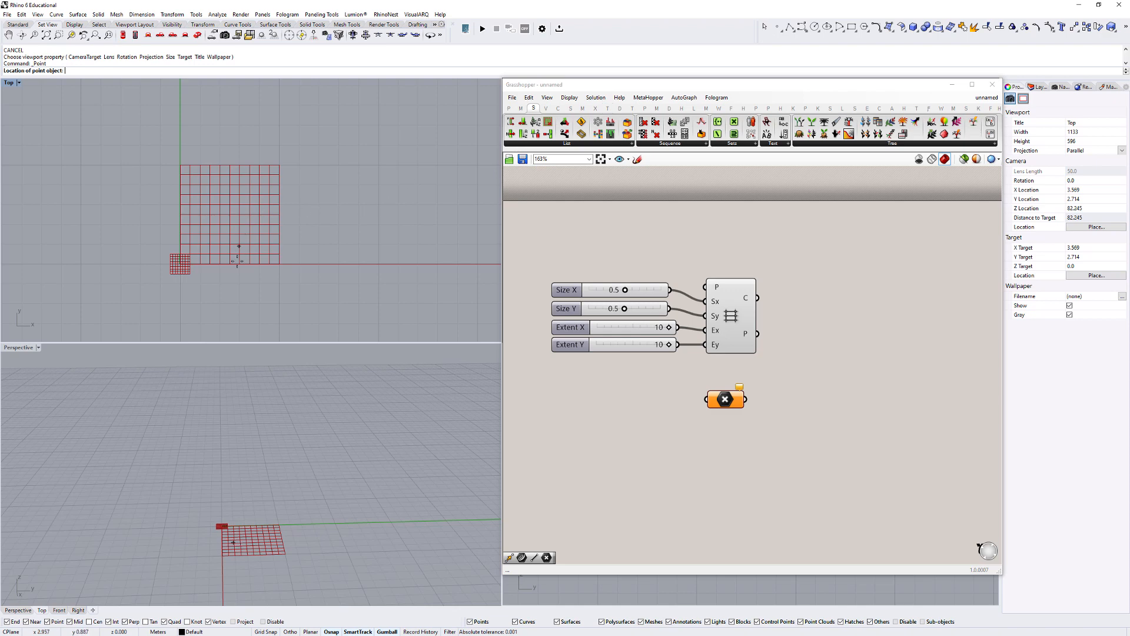
left_click(293, 208)
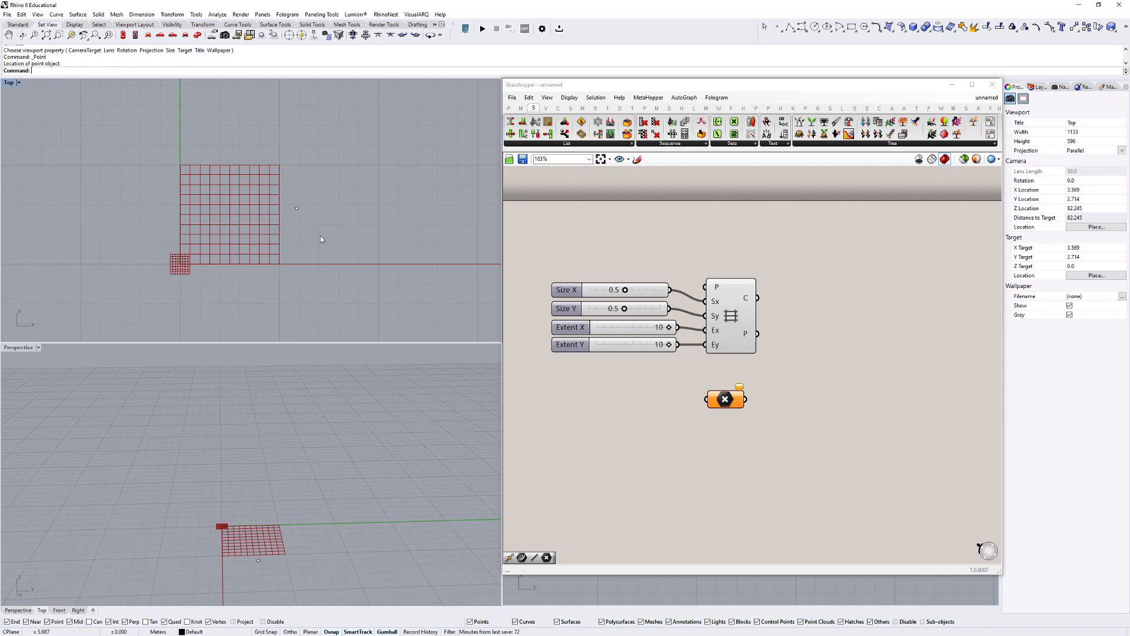
scroll(237, 222, "up", 1)
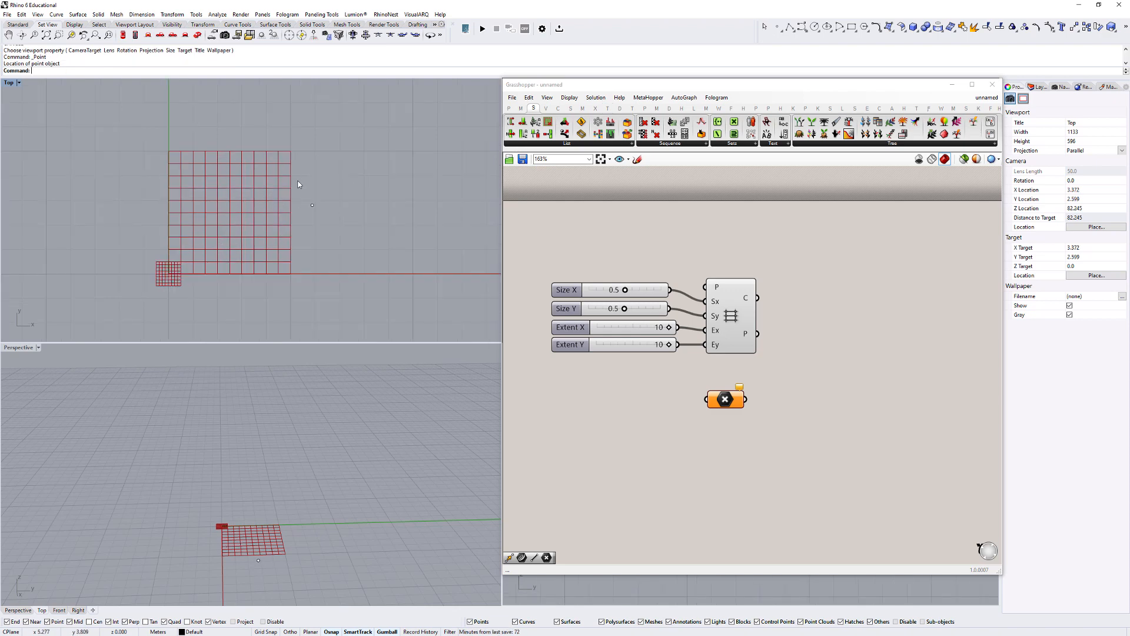
- Reference the drawn Rhino point in the Point parameter and shift the point slightly to test the link
right_click(731, 405)
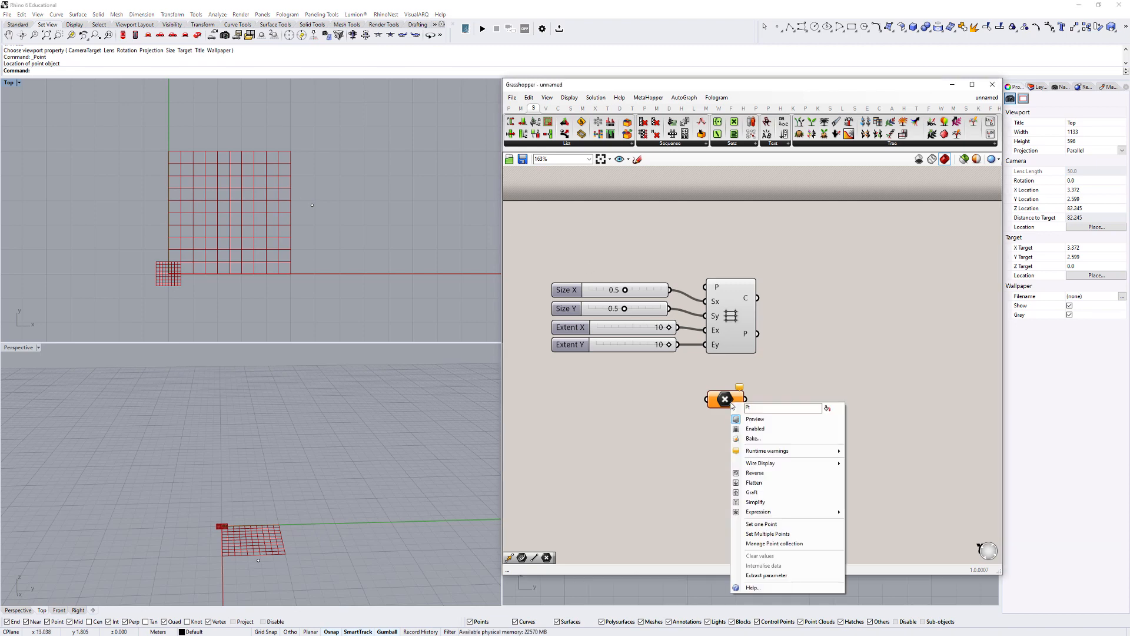
left_click(756, 525)
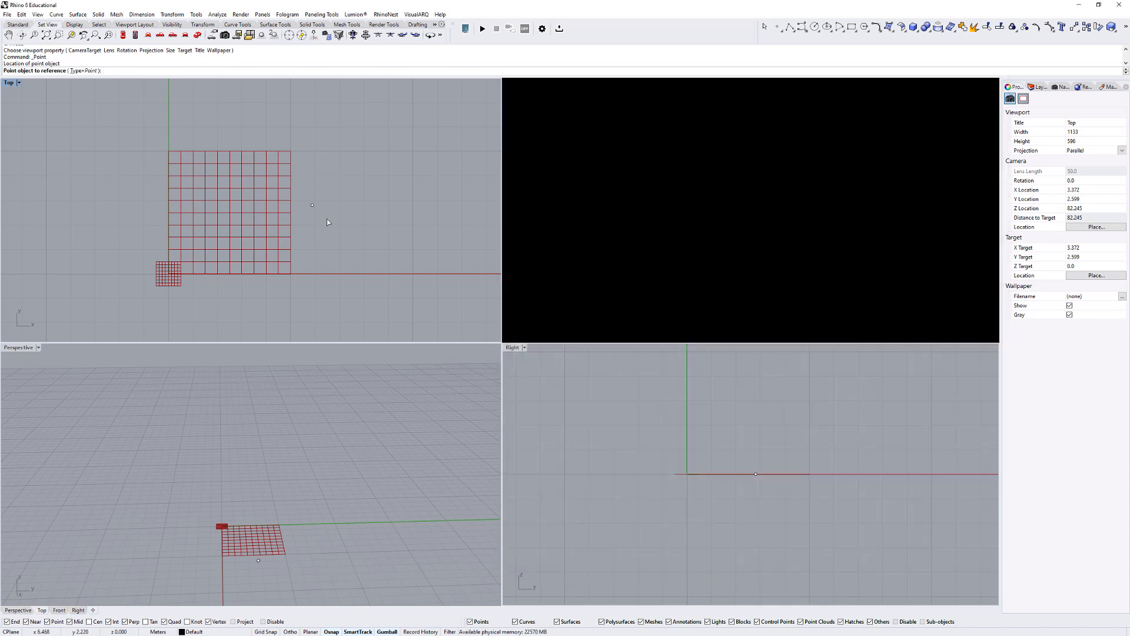
left_click(313, 207)
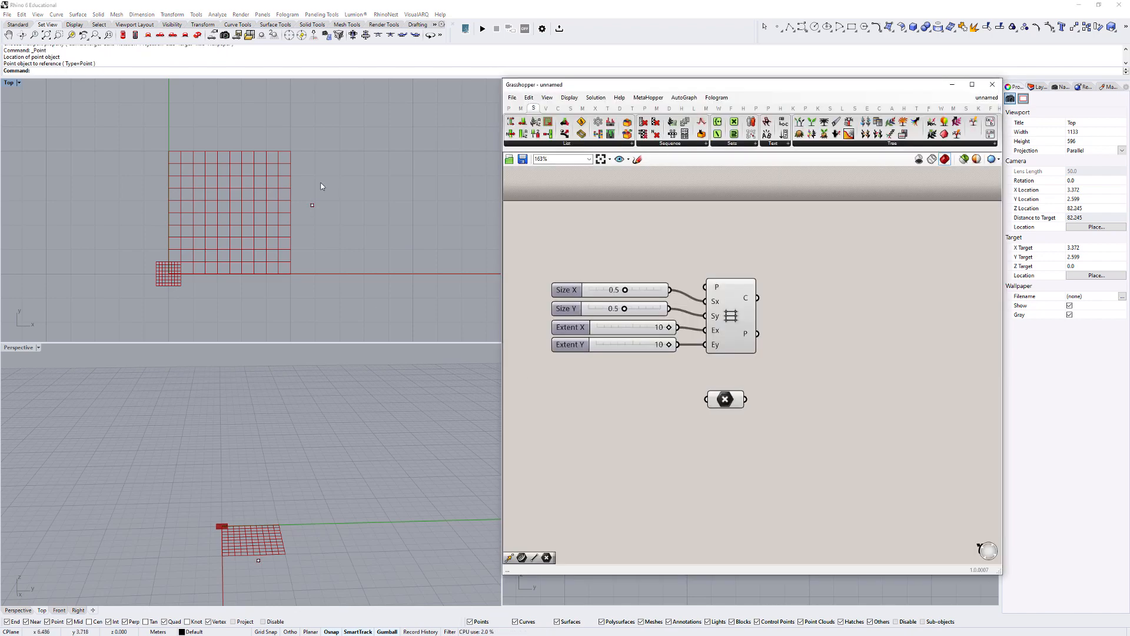
mouse_move(330, 186)
left_mouse_down()
mouse_move(346, 138)
mouse_move(332, 194)
left_mouse_up()
left_click(358, 190)
left_click(713, 396)
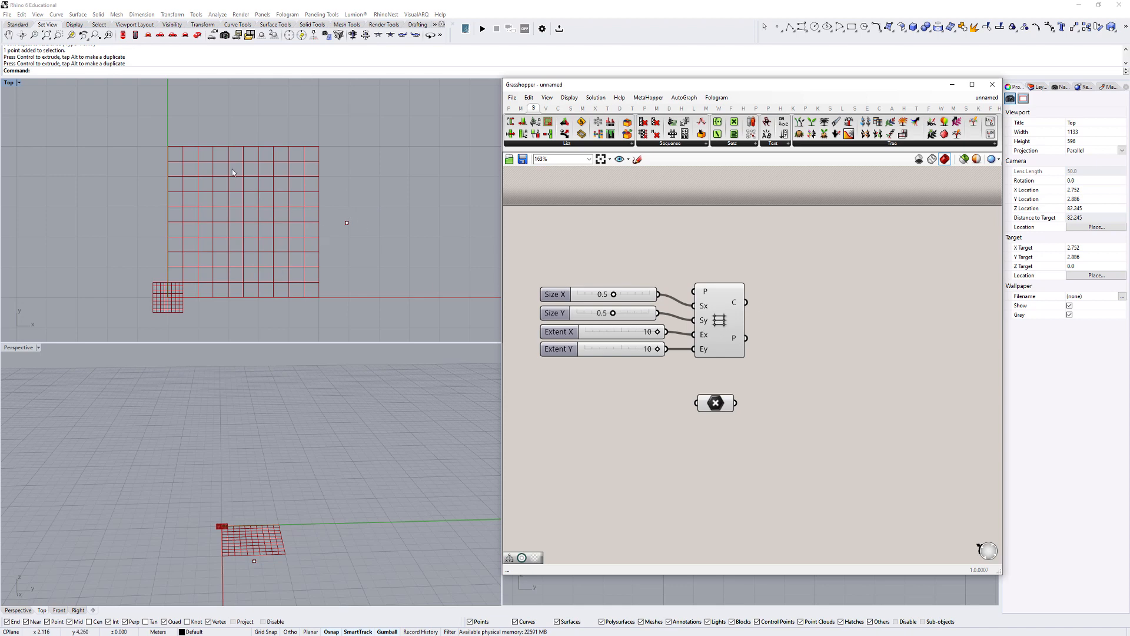
- Add an Area component and connect the rectangular grid's Cells output to its Geometry input
double_click(809, 308)
type("are")
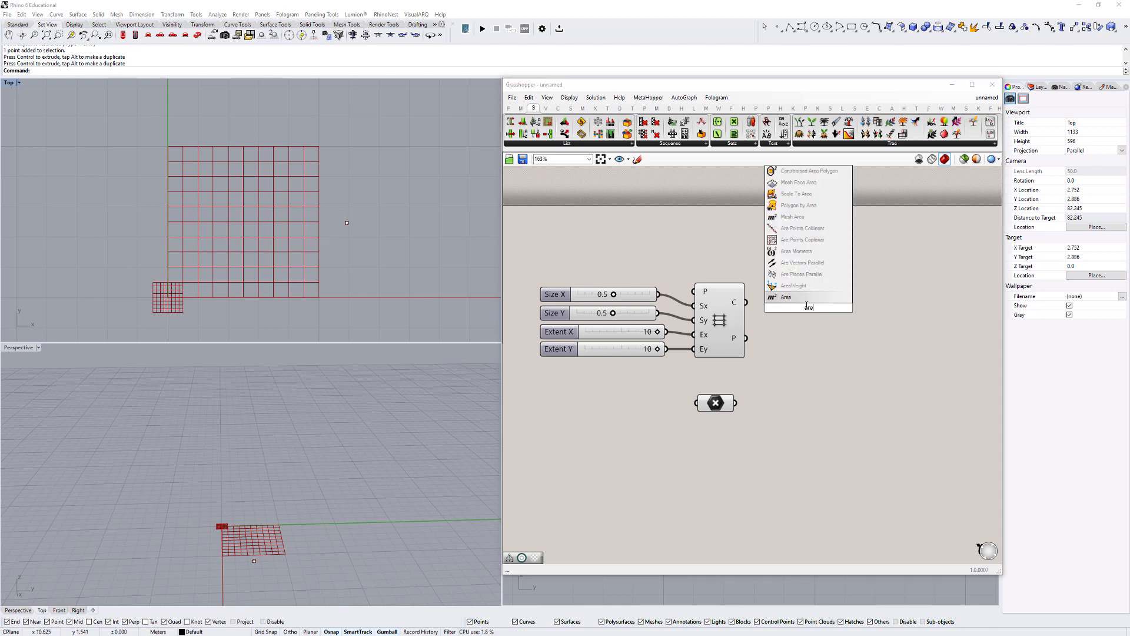
key("Return")
left_click_drag(746, 302, 784, 302)
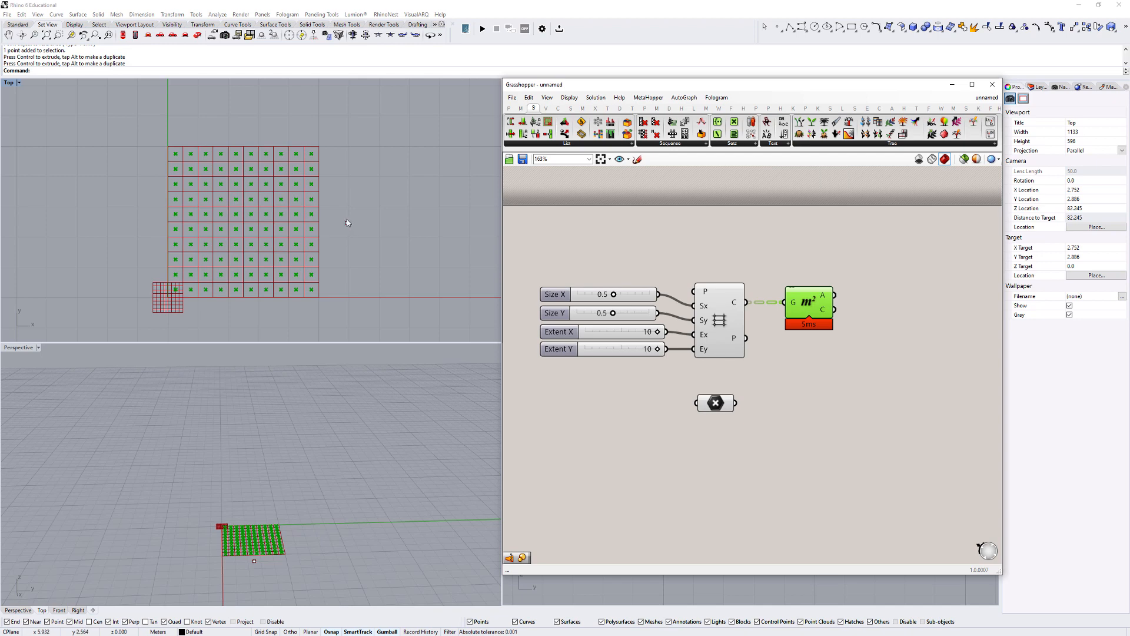
- Move the referenced point slightly in the negative Y direction in the Top view
left_click(346, 222)
mouse_move(347, 190)
left_mouse_down()
mouse_move(347, 142)
mouse_move(348, 197)
left_mouse_up()
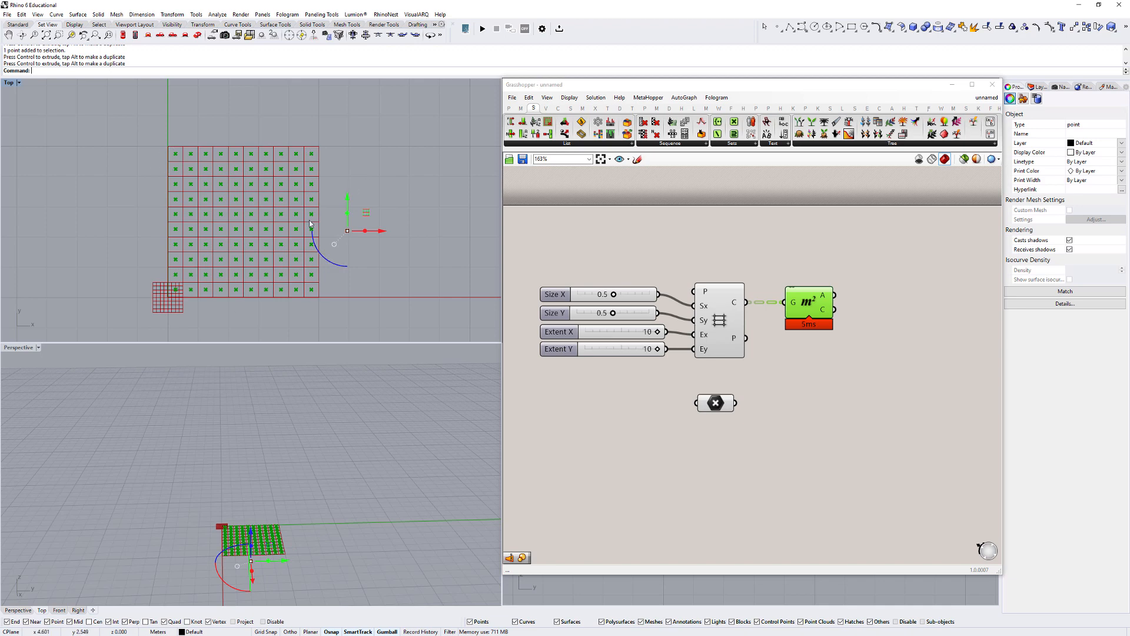
left_click(361, 235)
- Draw three lines from the referenced point to different cell centres, two near the grid's edge and one farther inside
type("L")
key("Return")
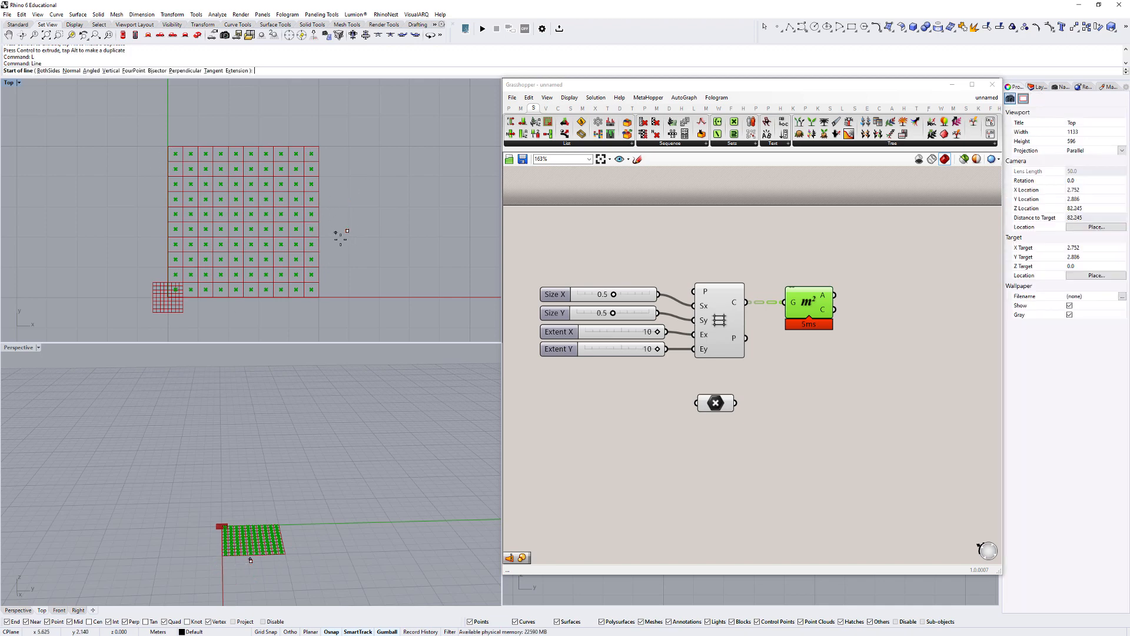
scroll(365, 233, "up", 3)
left_click(350, 226)
left_click(296, 179)
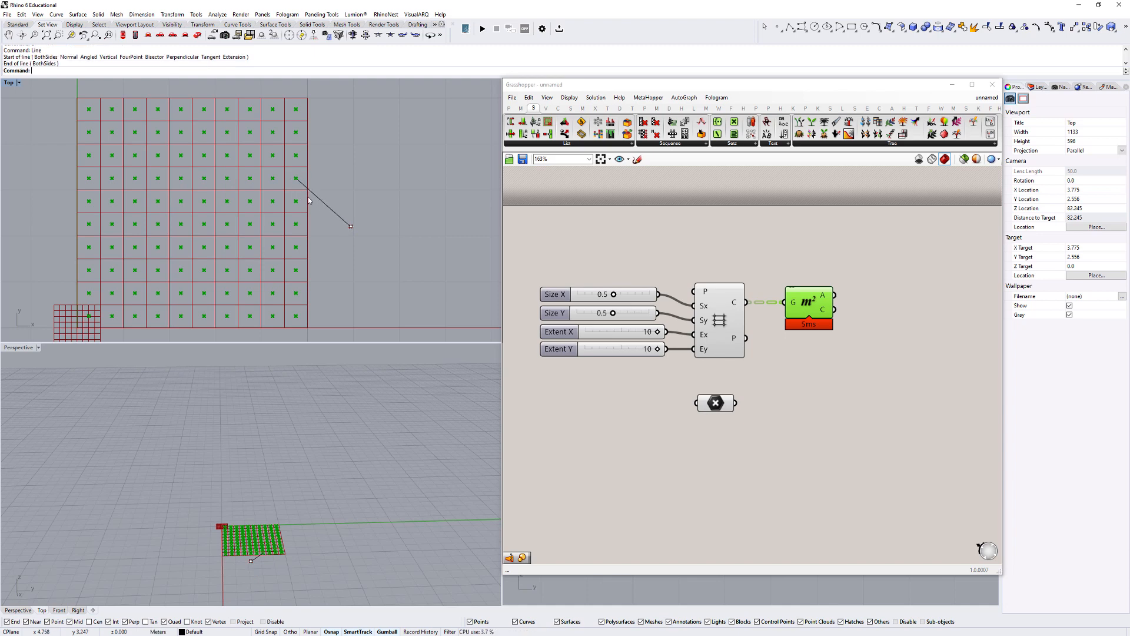
right_click(351, 226)
left_click(350, 226)
left_click(296, 201)
type("L")
key("Return")
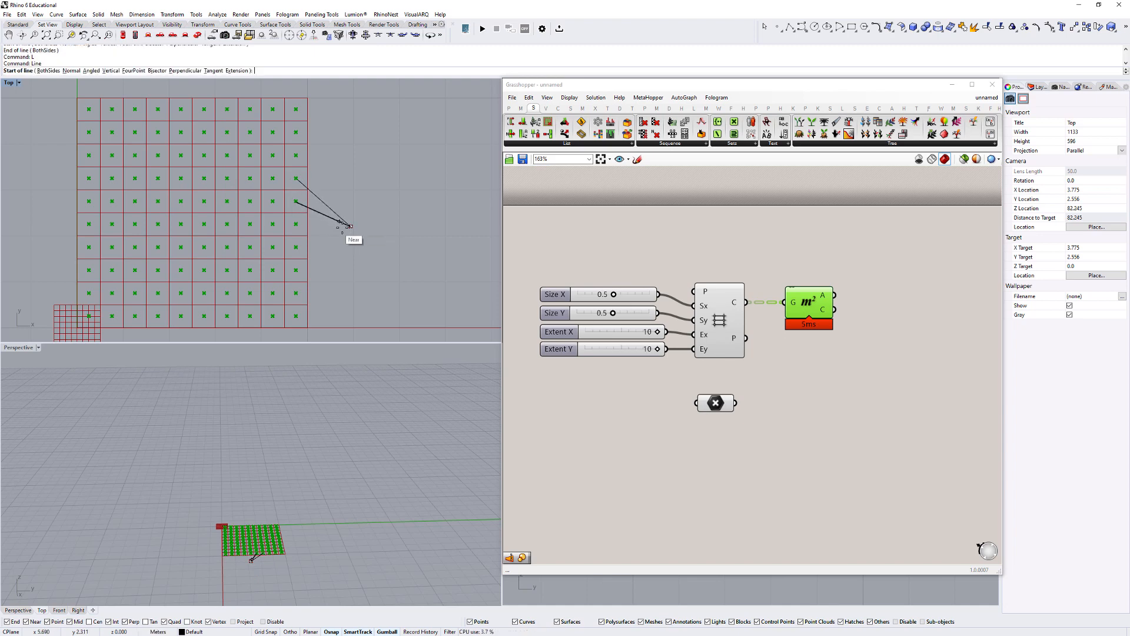
left_click(350, 226)
left_click(157, 133)
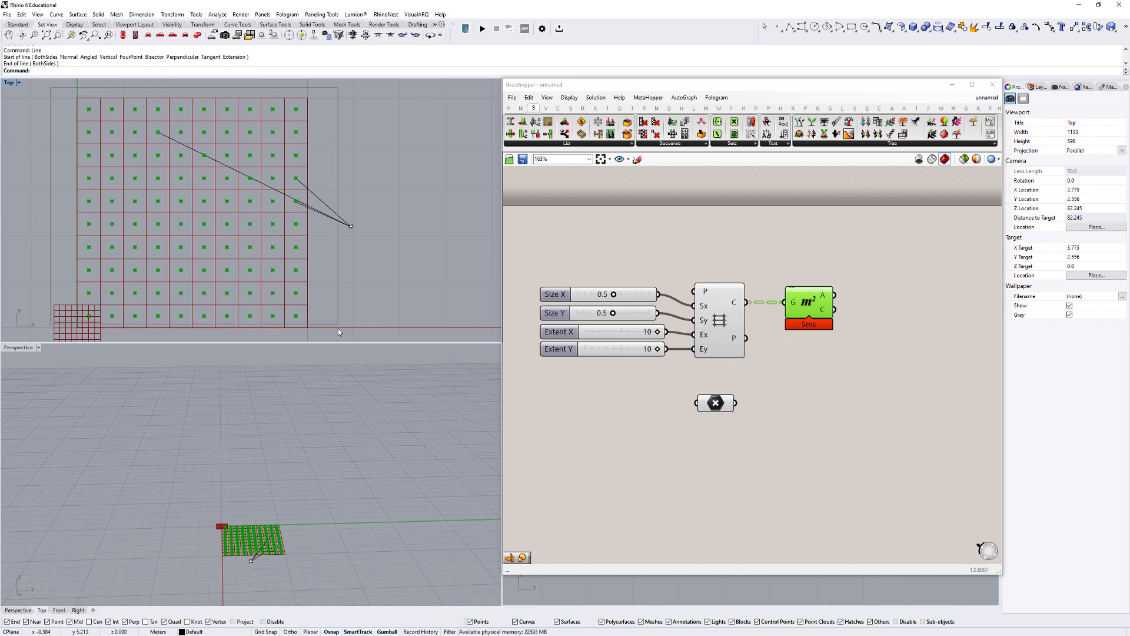
- Delete the three lines running from the point to the cell centres
left_click_drag(303, 179, 304, 178)
left_click(304, 179)
left_click_drag(333, 259, 312, 176)
key("Delete")
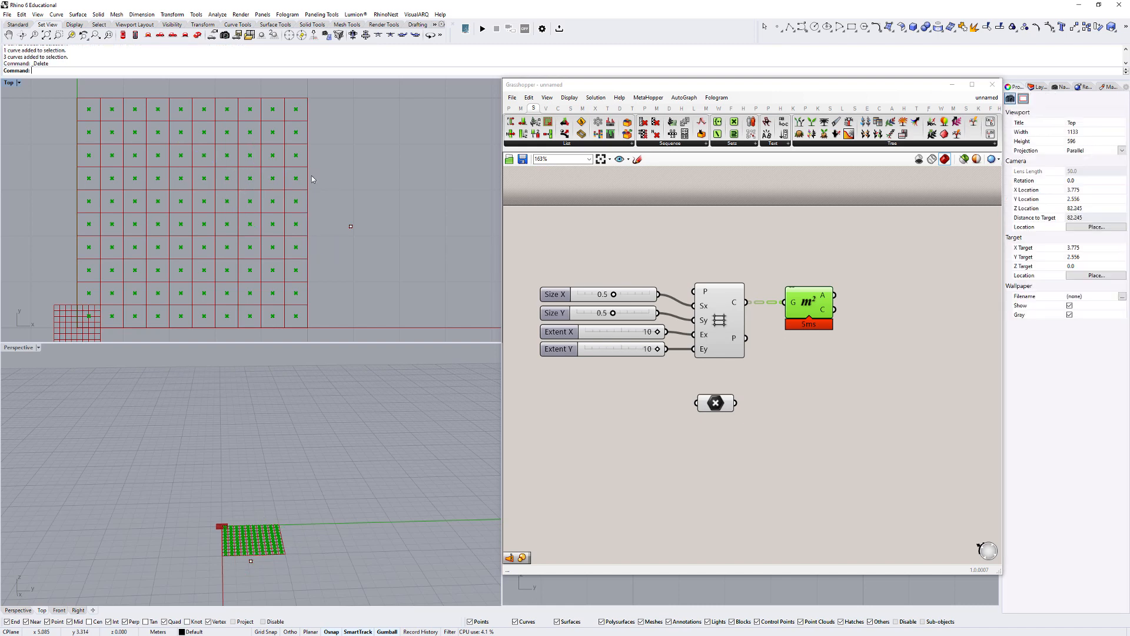
- Inspect the data structure of the rectangular grid's Cells output
left_click(805, 334)
scroll(805, 334, "up", 1)
left_click_drag(782, 316, 752, 317)
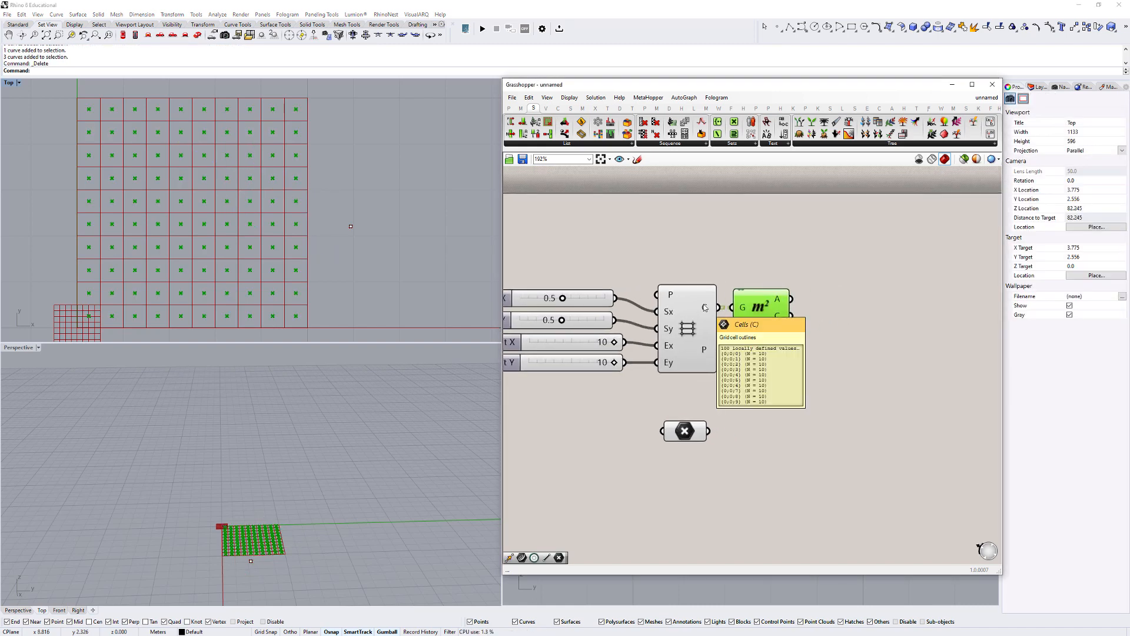
- Add a Distance component to the canvas near the Area component and the referenced point
left_click_drag(681, 434, 695, 432)
right_click_drag(801, 428, 753, 436)
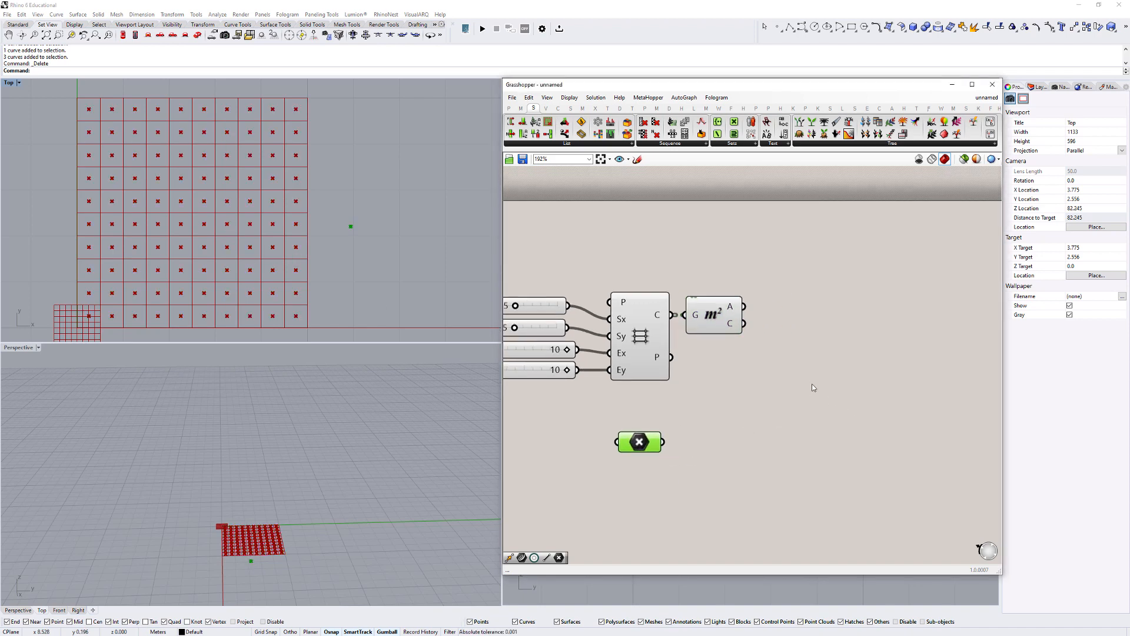
double_click(812, 386)
type("distance")
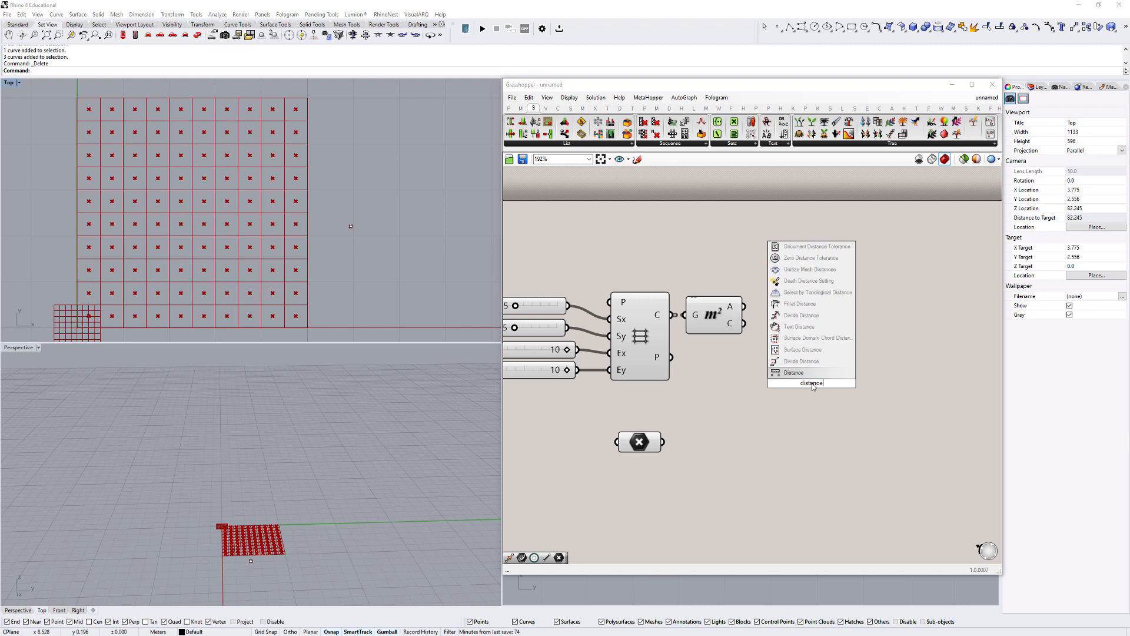
left_click(799, 373)
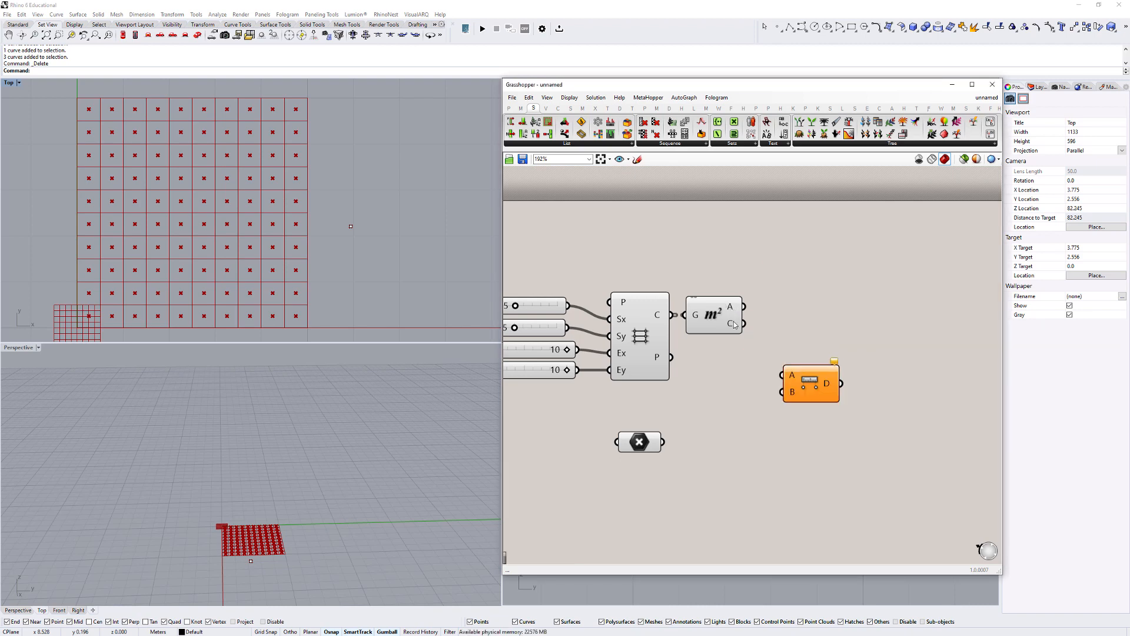
- Connect the Area component's Centroid output to the Distance component's A input and flatten that input
left_click_drag(733, 321, 788, 376)
right_click(793, 378)
left_click(799, 448)
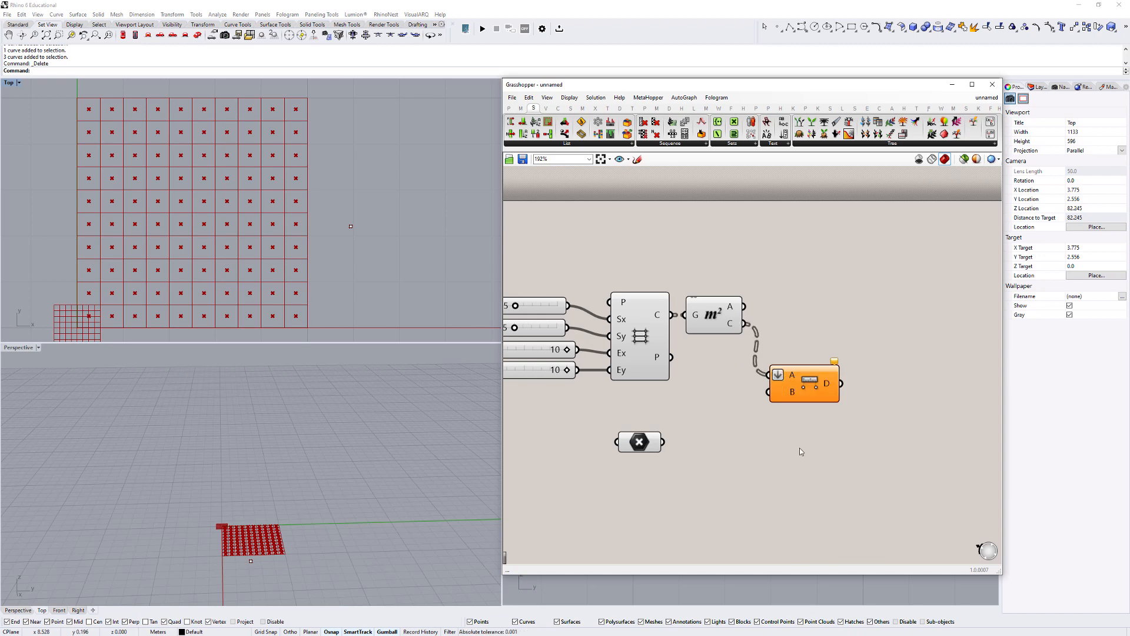
- Connect the referenced point to the Distance component's B input and inspect the Distance output values
left_click_drag(803, 384, 817, 384)
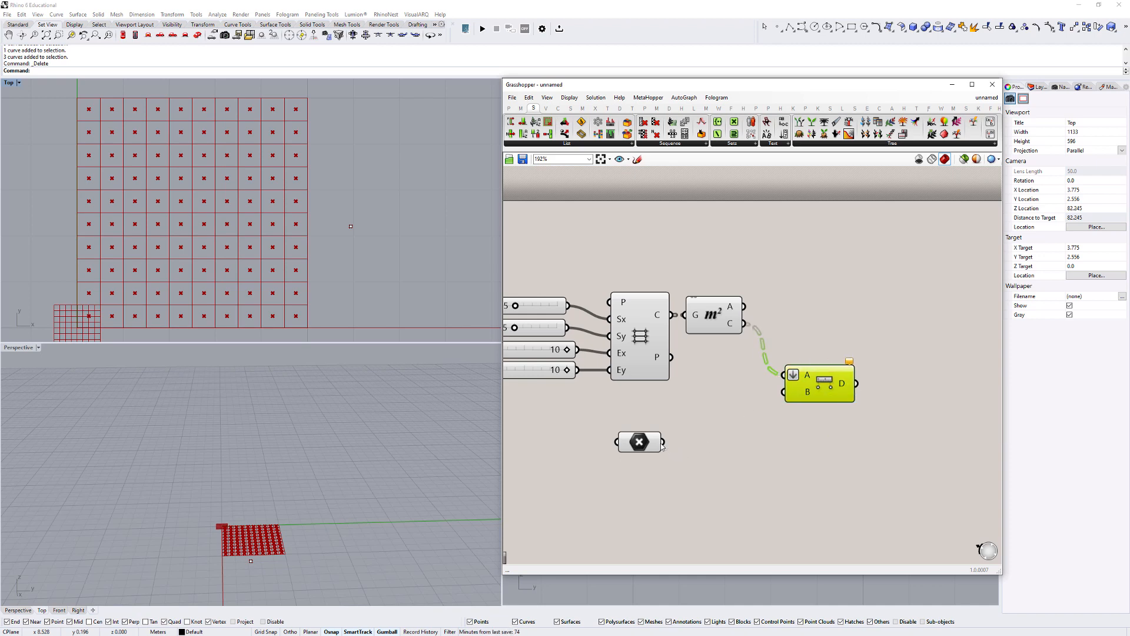
left_click_drag(663, 442, 785, 392)
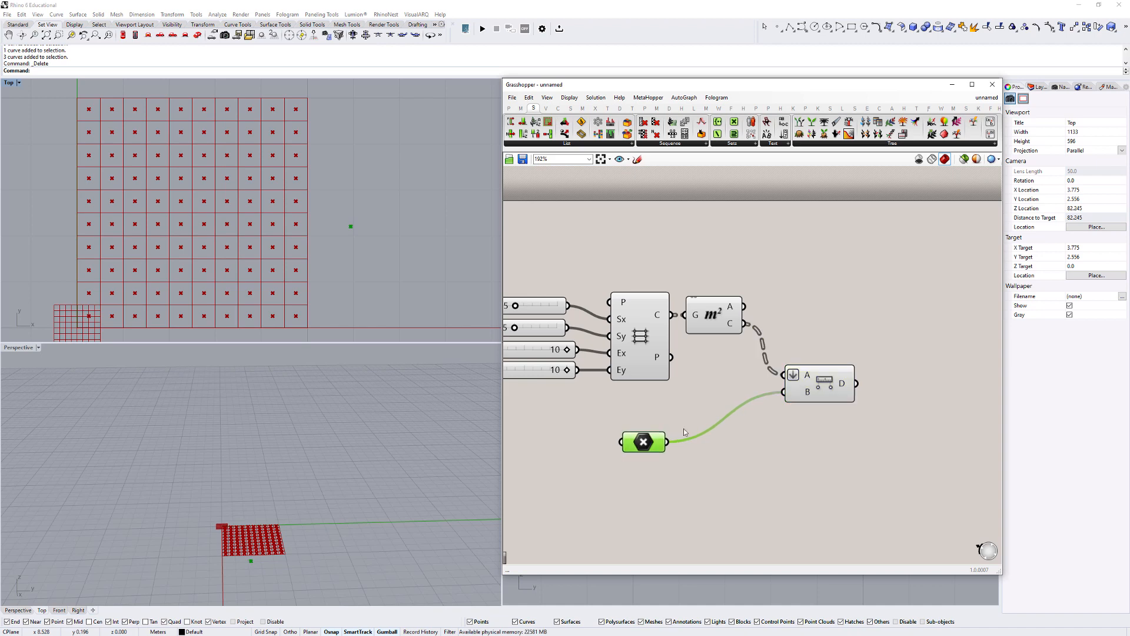
right_click_drag(857, 390, 712, 415)
mouse_move(699, 412)
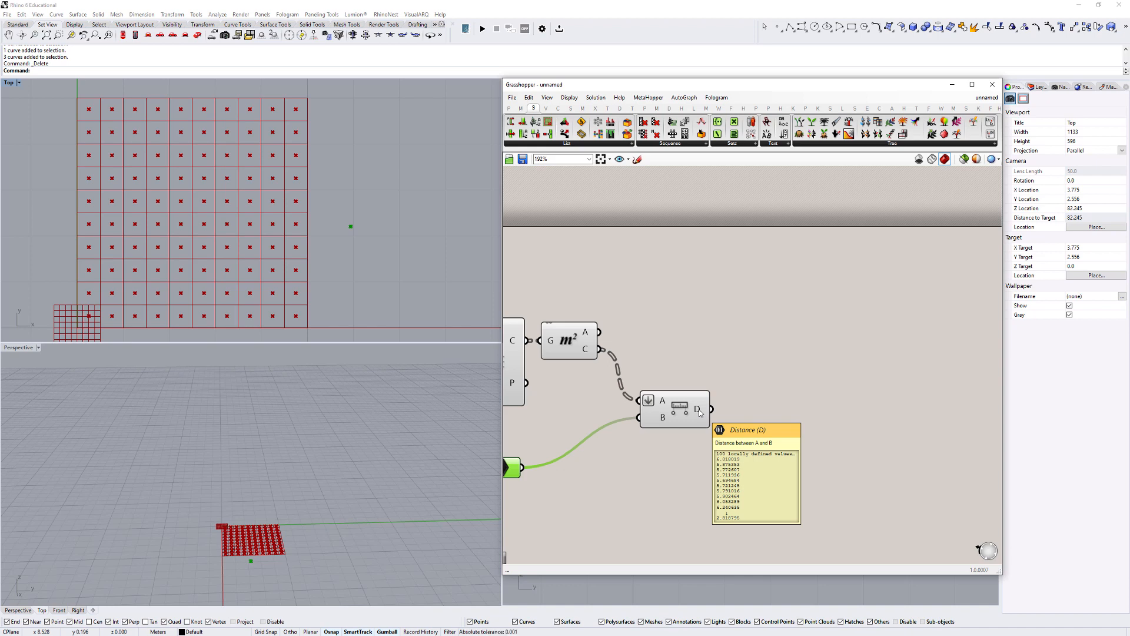
- Add a Panel above the Distance component and feed it the Area component's Centroid output
double_click(707, 302)
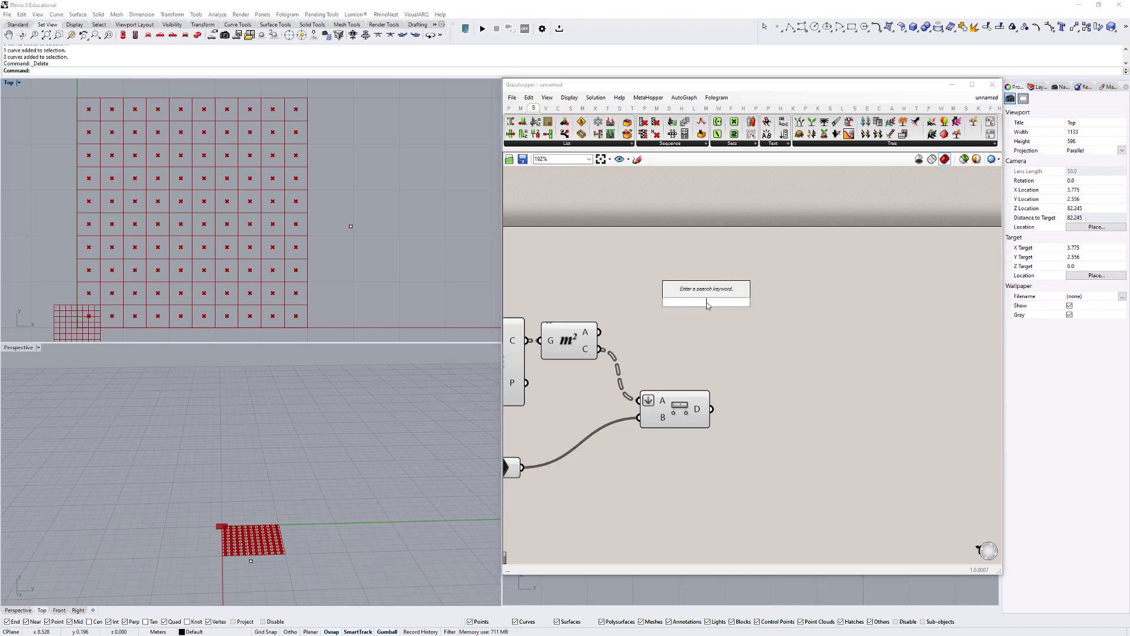
type("panel")
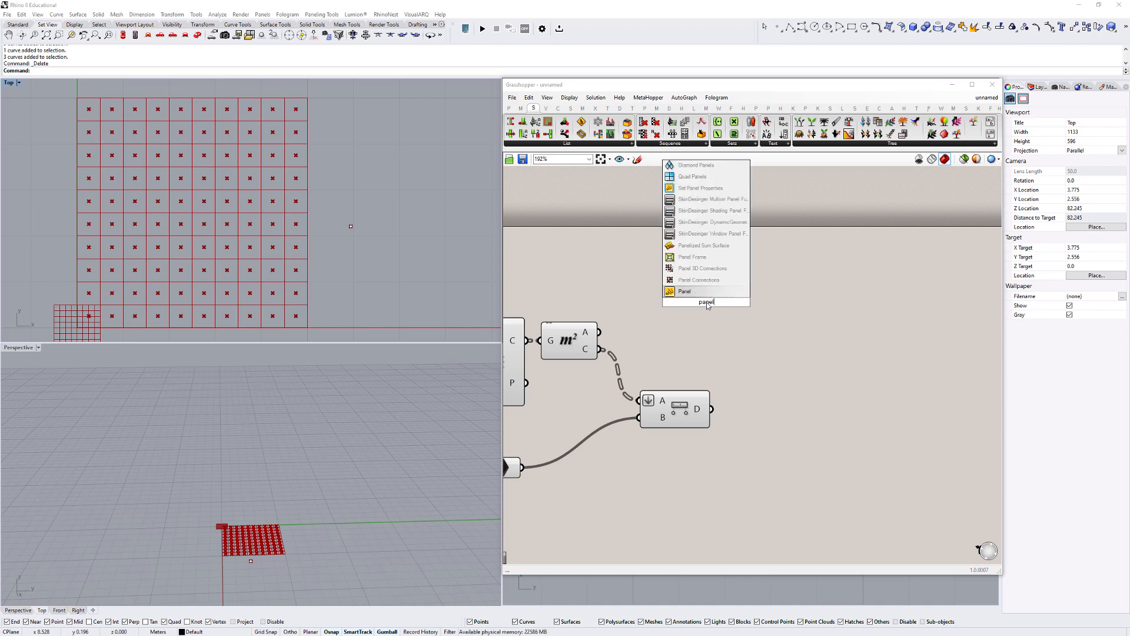
key("Return")
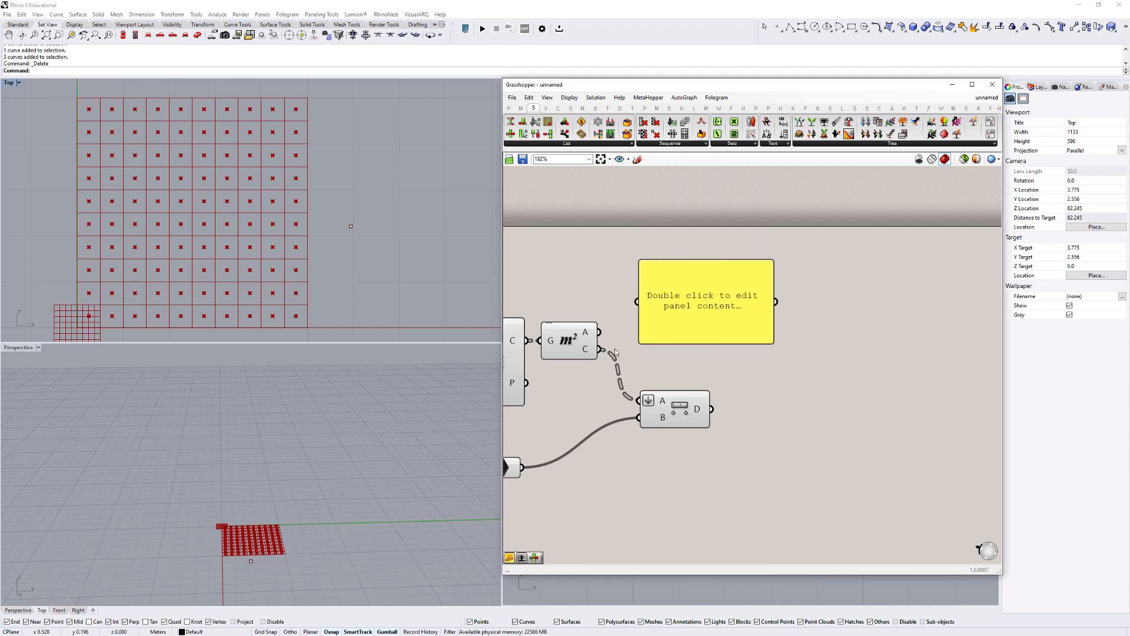
left_click_drag(599, 349, 639, 301)
- Move the panel well clear of the Distance component and make it taller to display more centroid coordinates
left_click_drag(710, 302, 817, 279)
left_click_drag(811, 323, 824, 501)
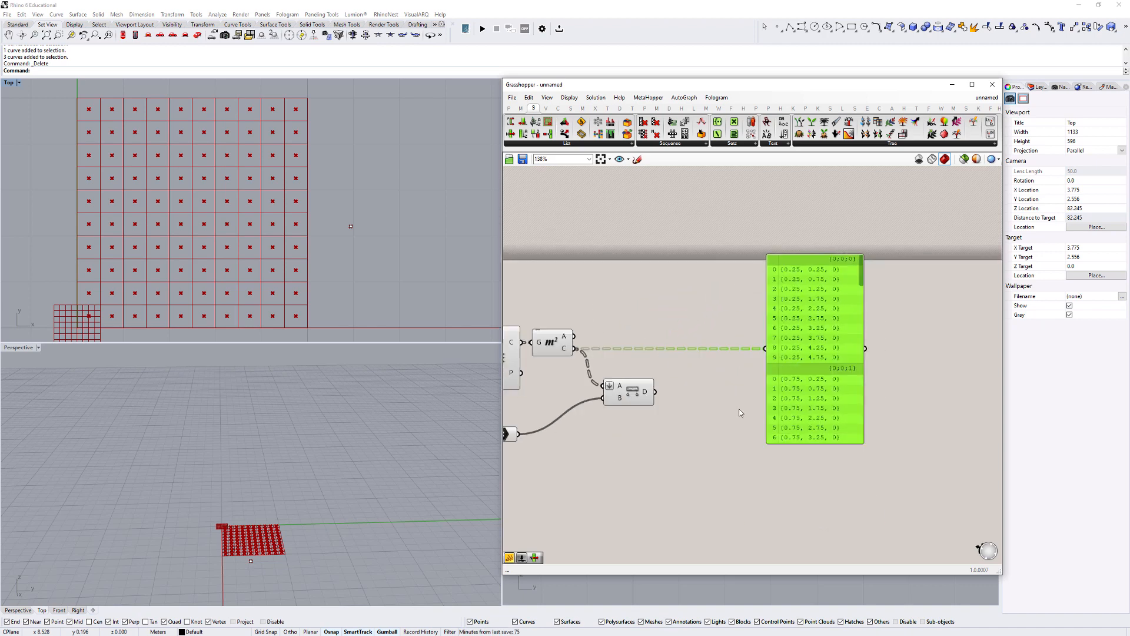
right_click_drag(739, 409, 807, 396)
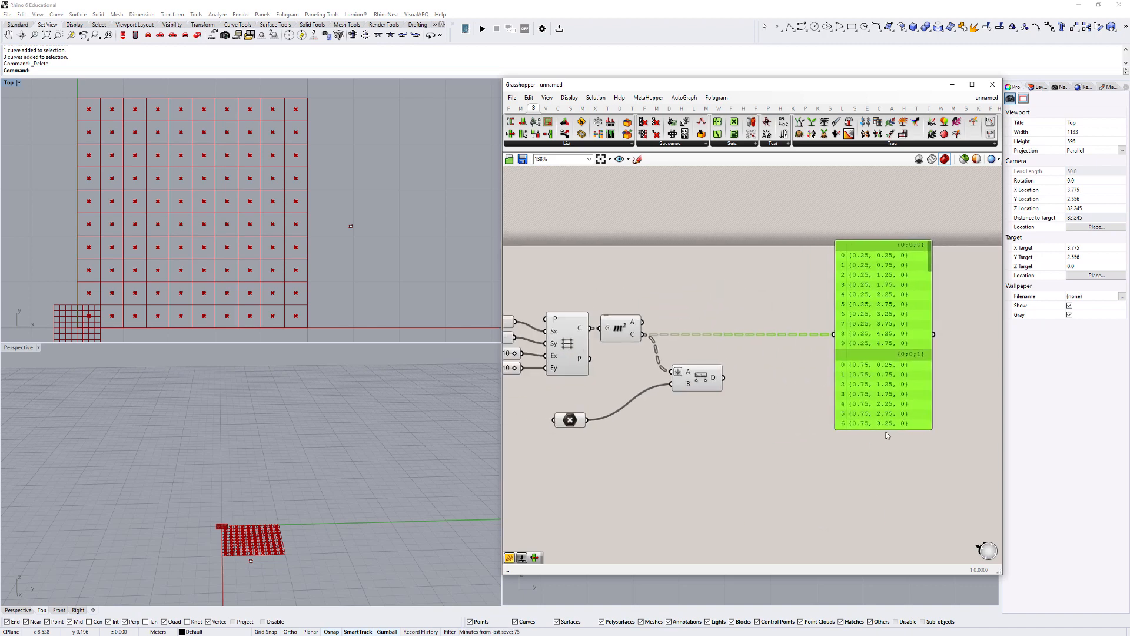
left_click_drag(877, 429, 868, 514)
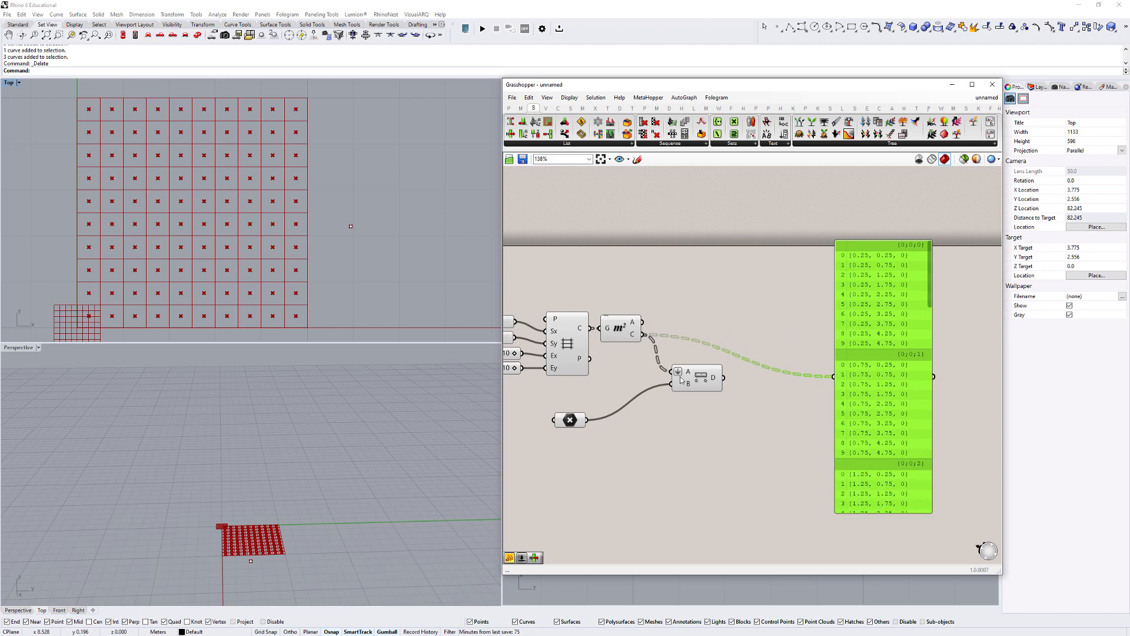
left_click_drag(895, 389, 881, 344)
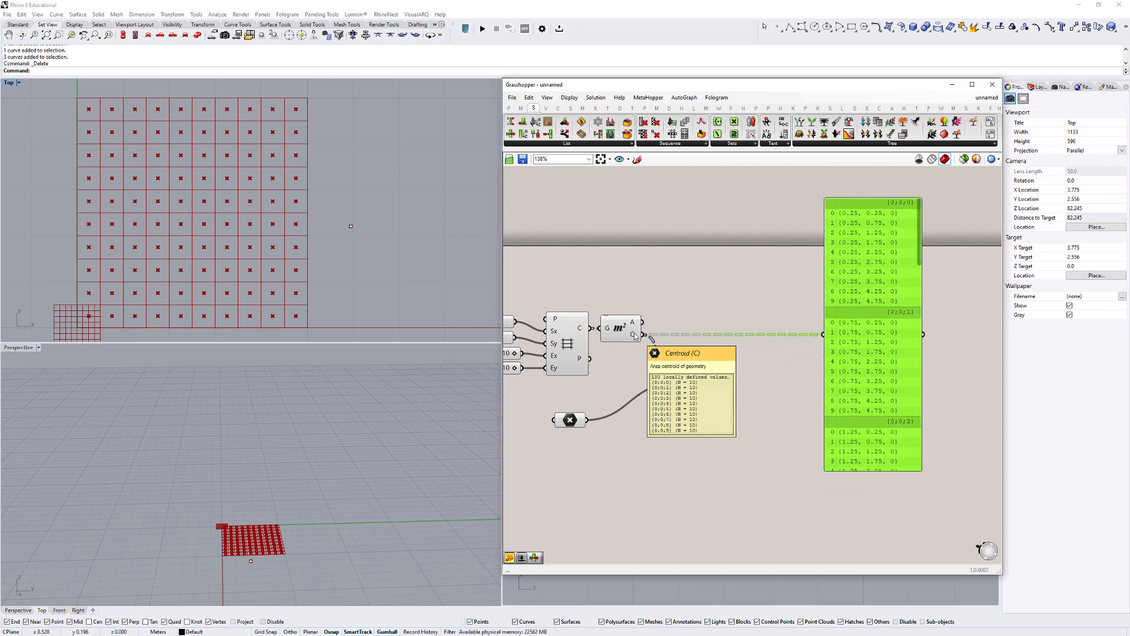
- Compare the centroid branches listed in the panel with the columns of grid cells in the Top view
type("3")
key("Escape")
key("Escape")
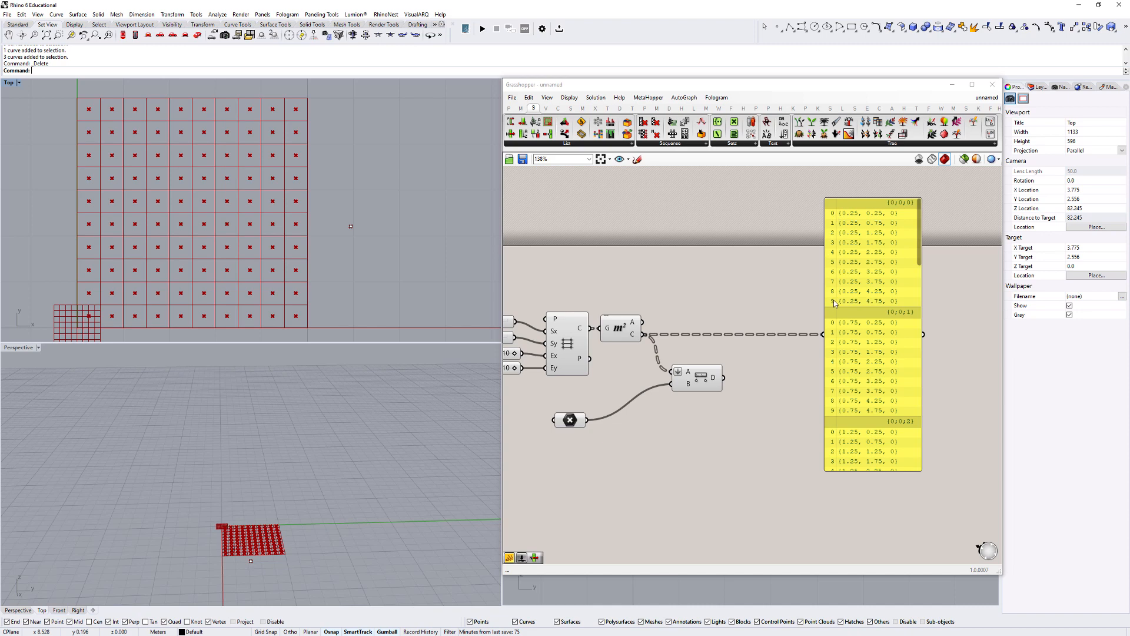
right_click_drag(123, 322, 194, 319)
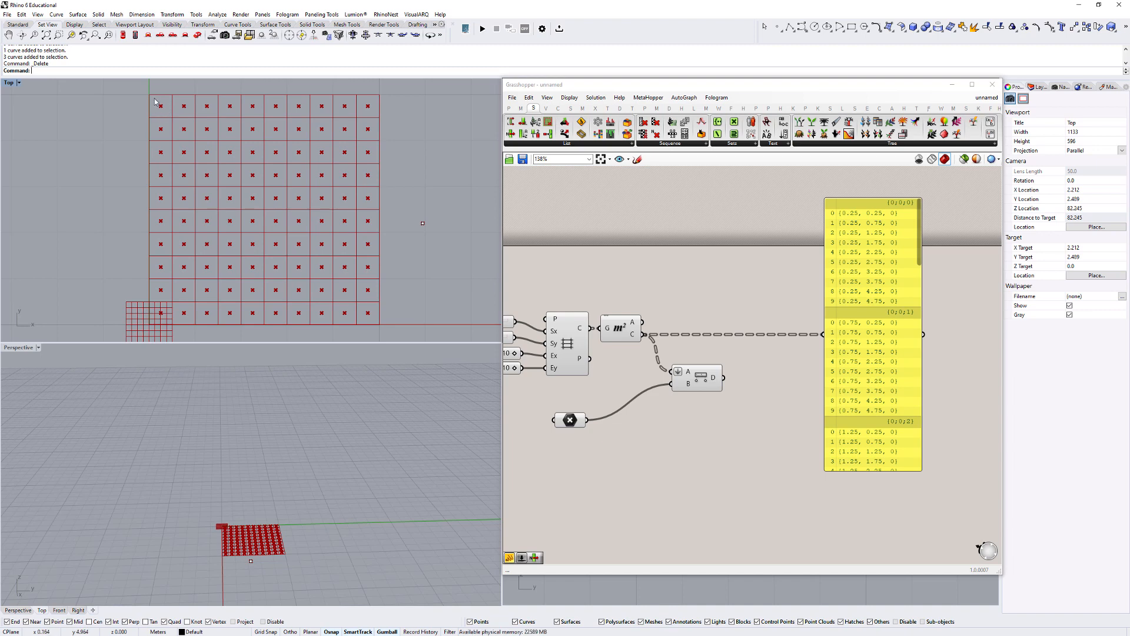
scroll(150, 95, "down", 2)
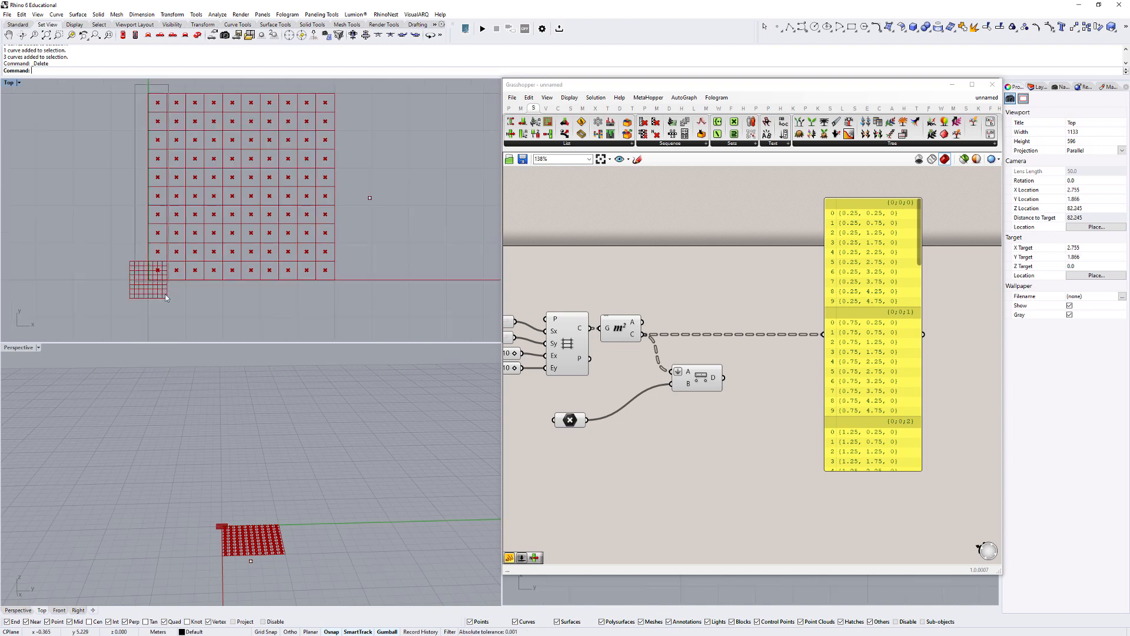
left_click(568, 344)
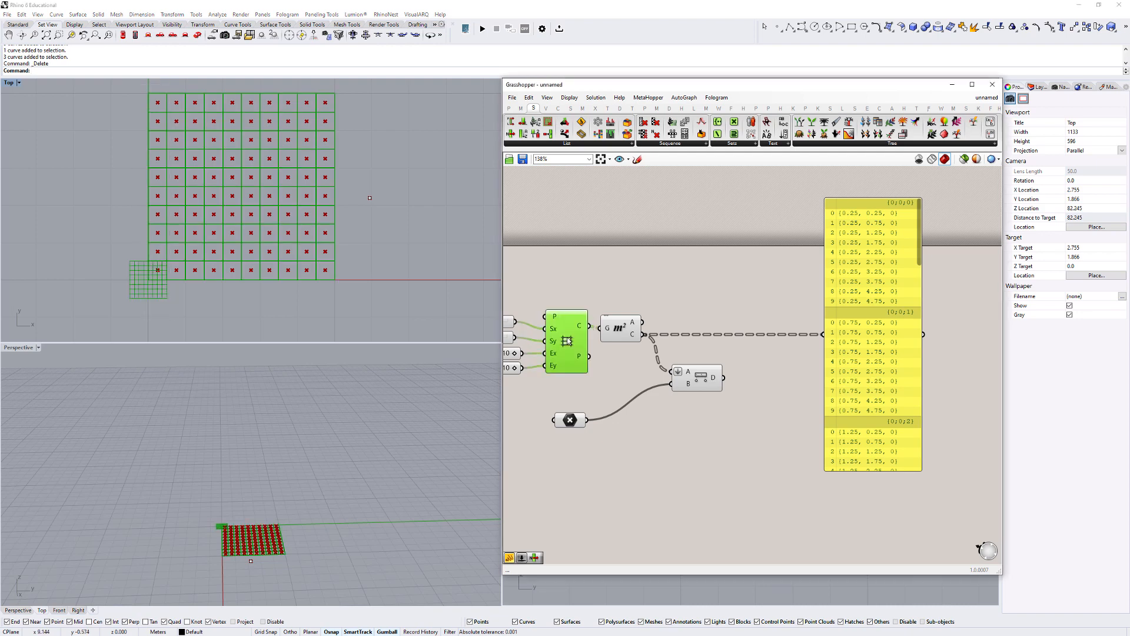
left_click_drag(132, 91, 189, 306)
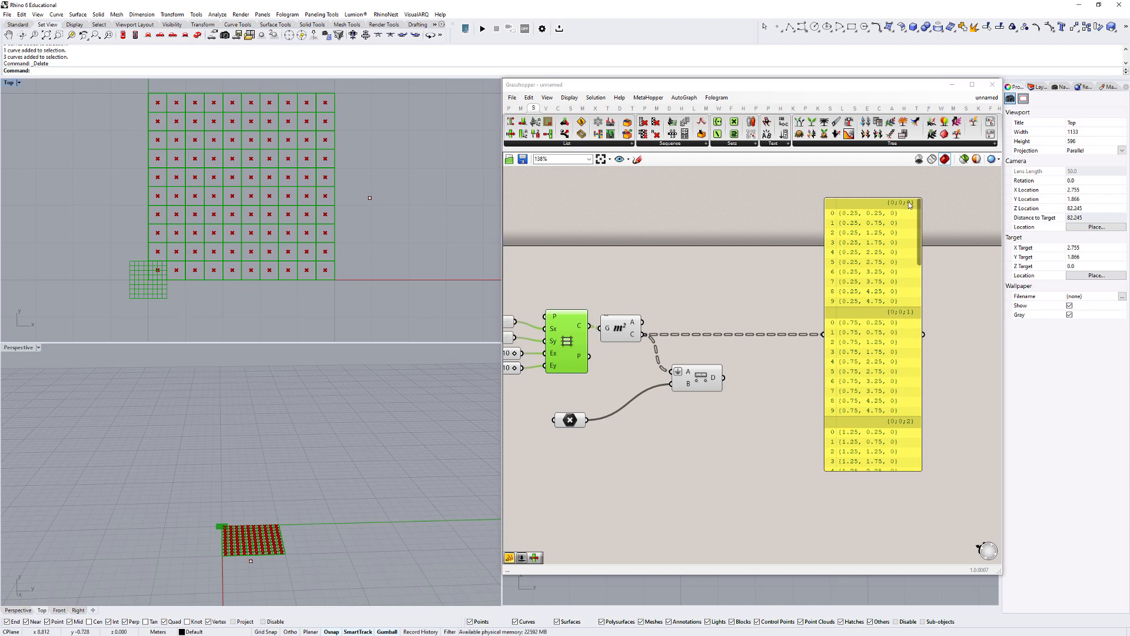
left_click_drag(874, 188, 938, 221)
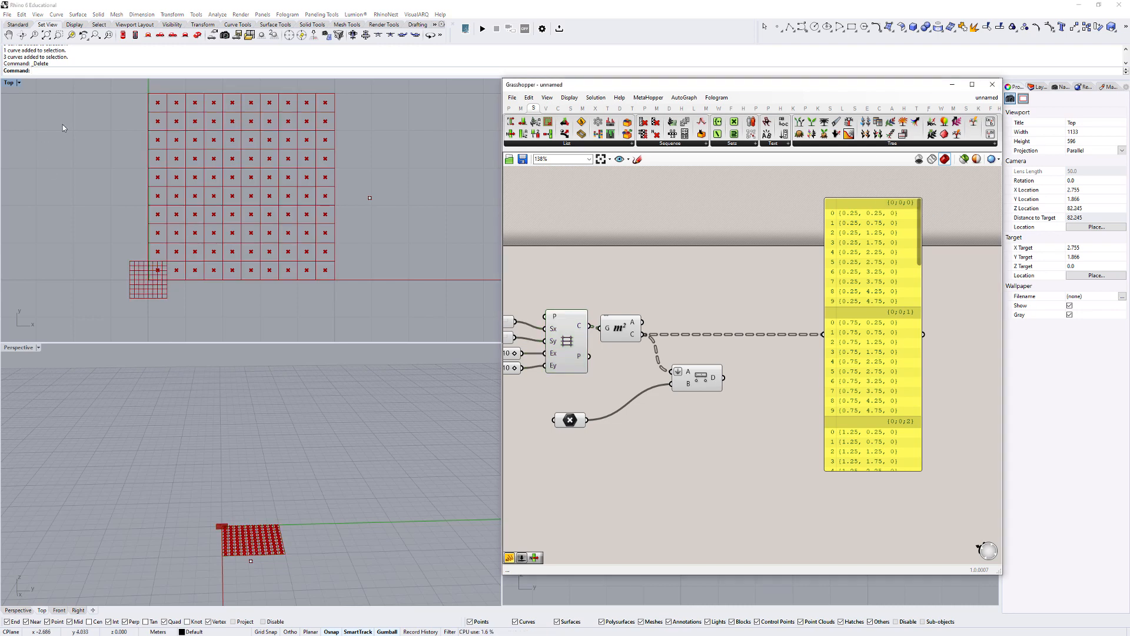
left_click_drag(119, 83, 168, 347)
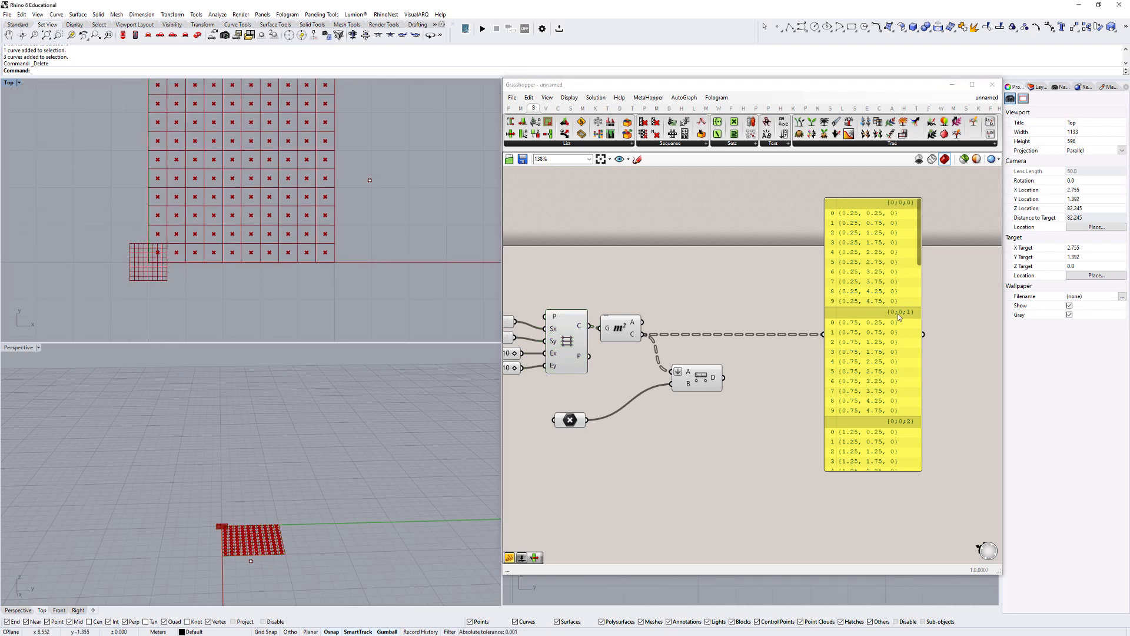
right_click_drag(253, 156, 258, 178)
left_click_drag(170, 93, 189, 310)
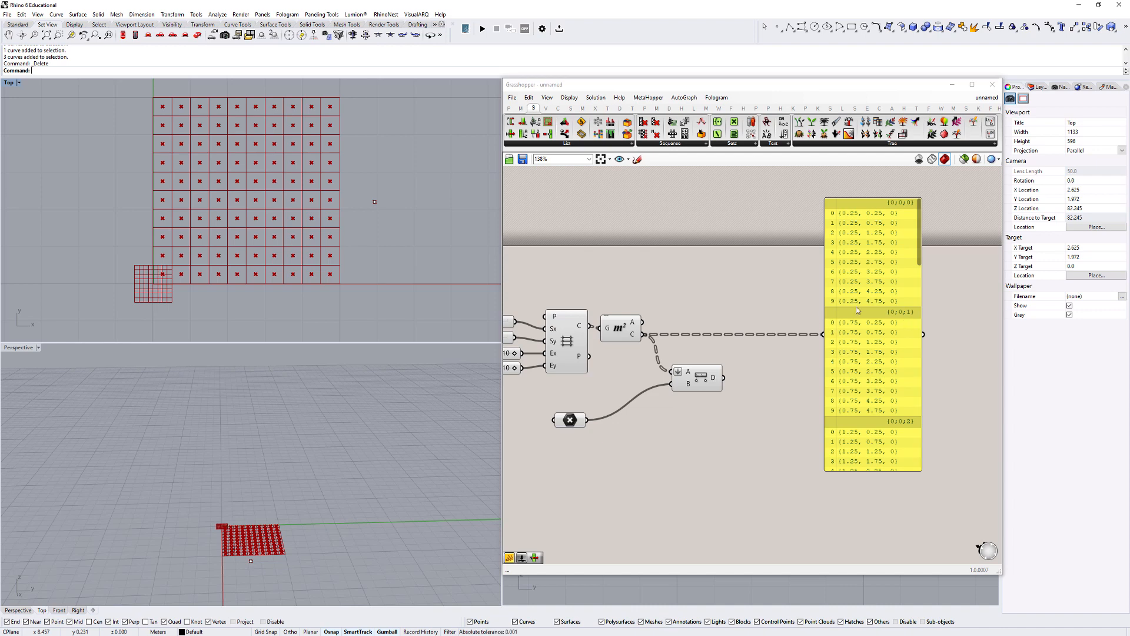
scroll(166, 255, "up", 3)
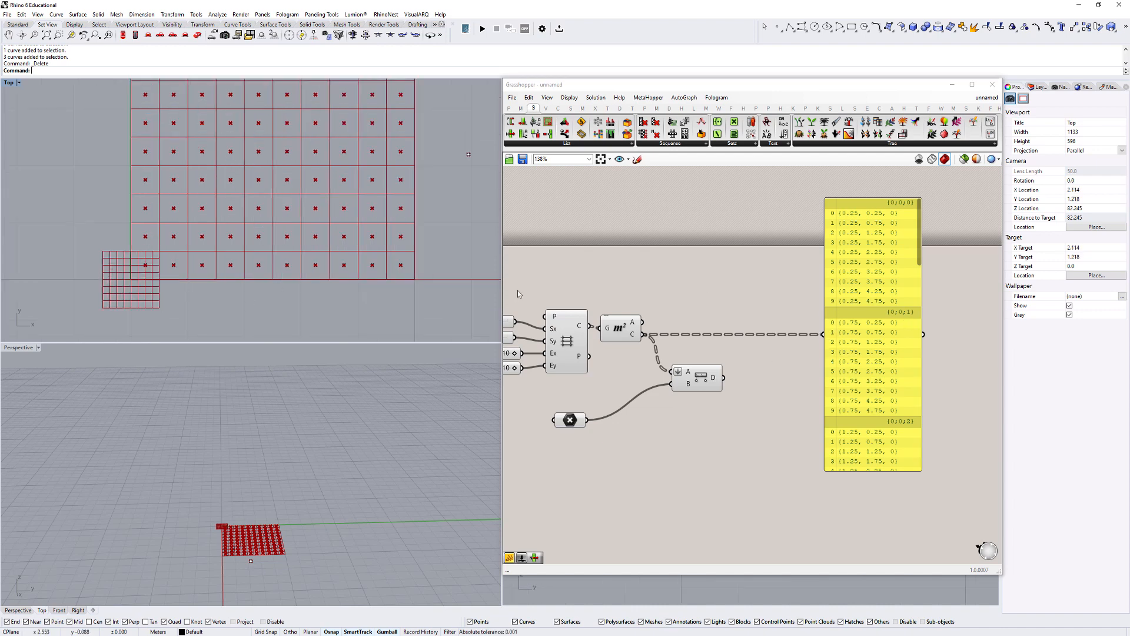
scroll(197, 220, "down", 3)
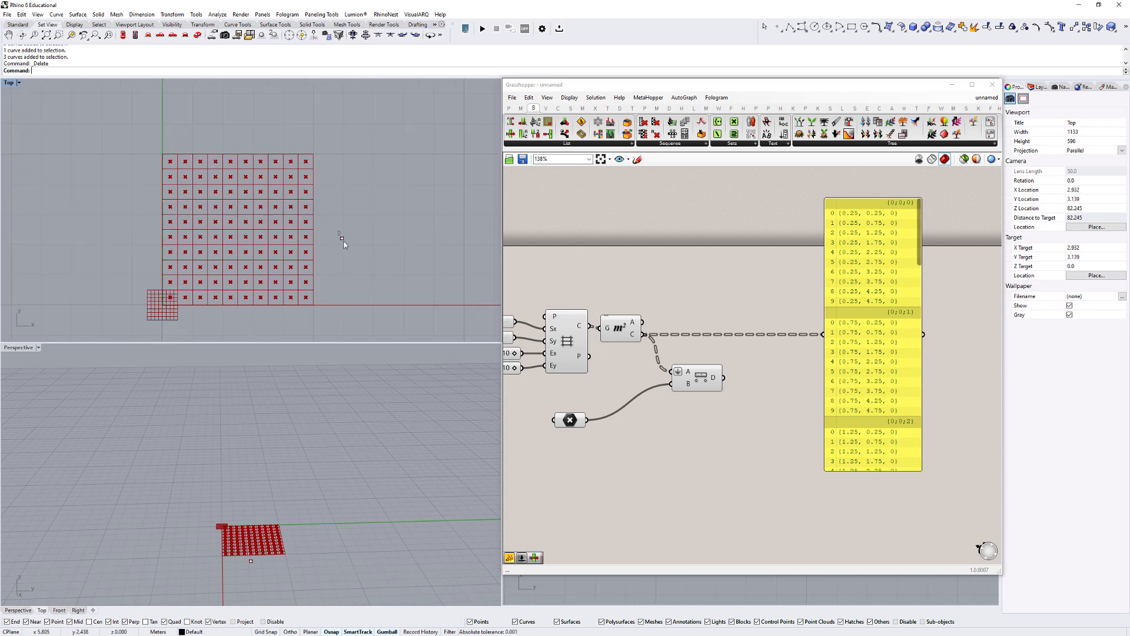
left_click(342, 239)
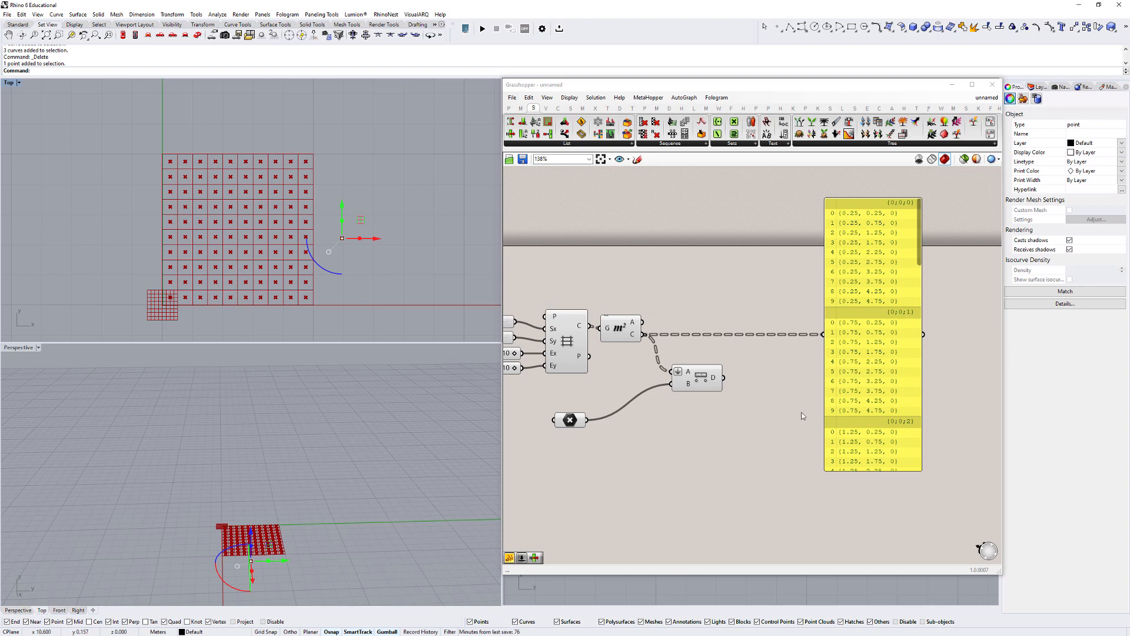
- Remove Flatten from the Distance component's A input and flatten the Area component's Centroid output instead
right_click(678, 371)
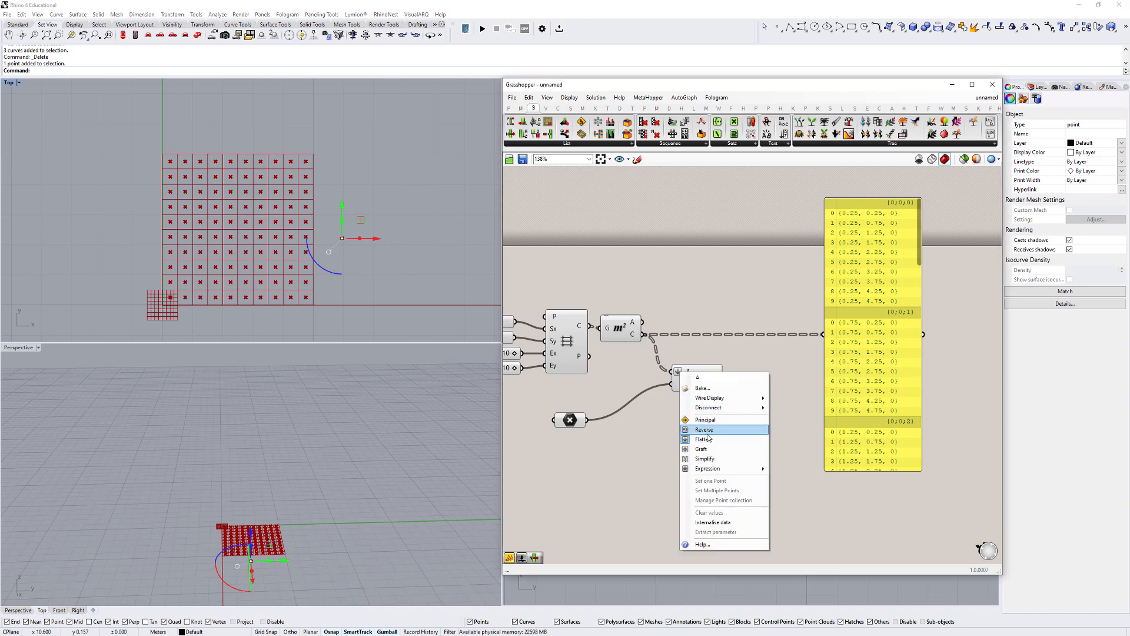
left_click(707, 438)
right_click(633, 334)
left_click(660, 382)
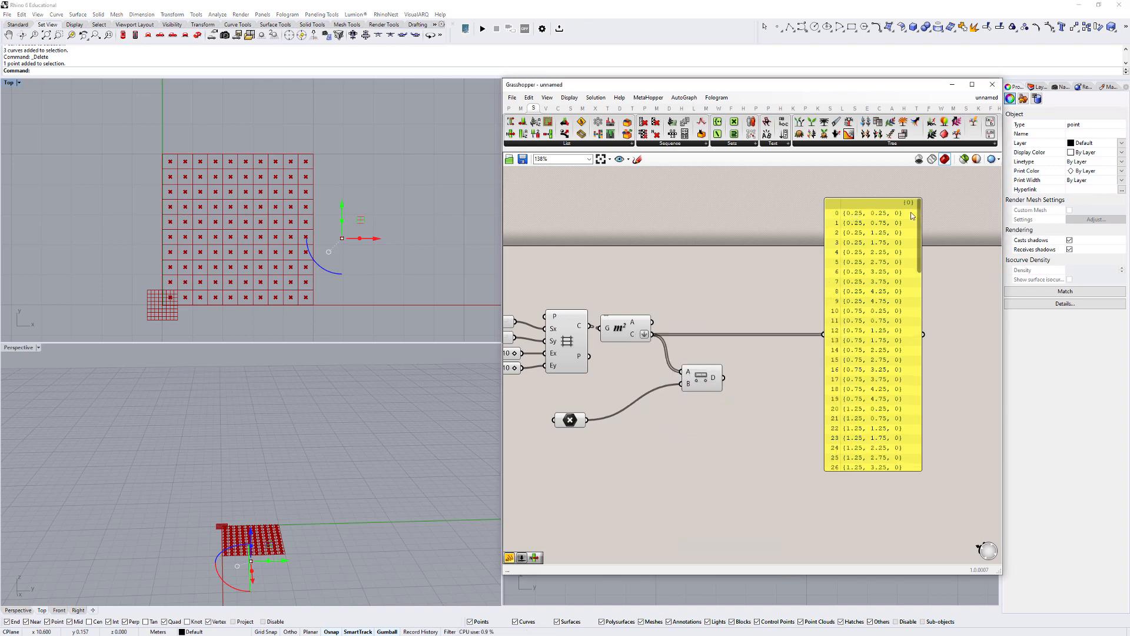
- Examine the flattened centroid list in the panel from its first to its last item
scroll(915, 247, "down", 20)
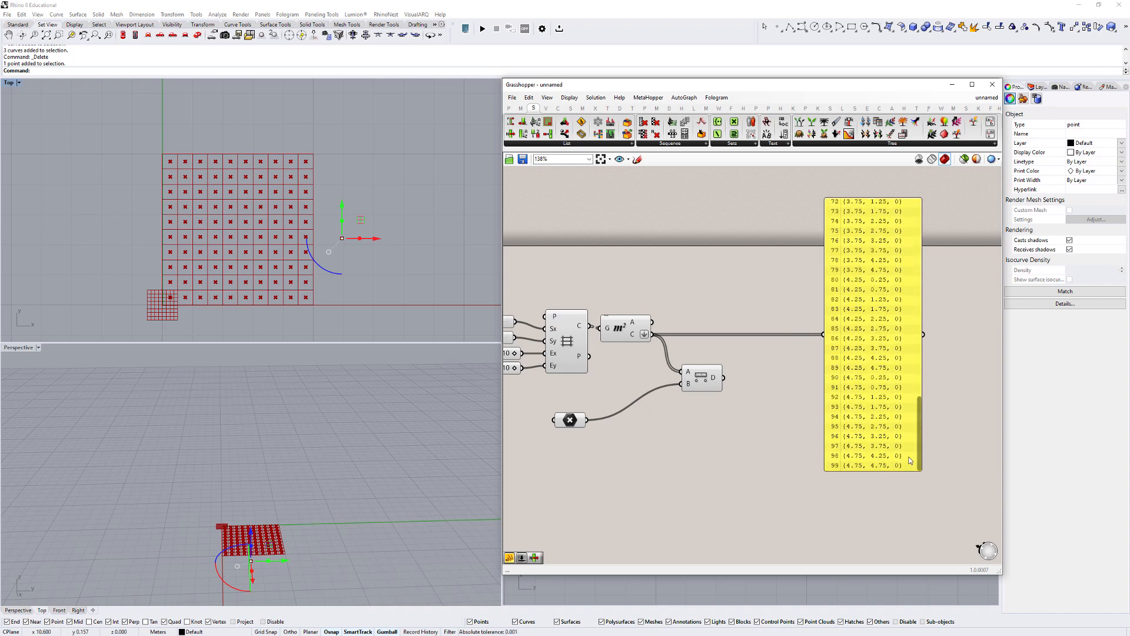
scroll(913, 284, "up", 20)
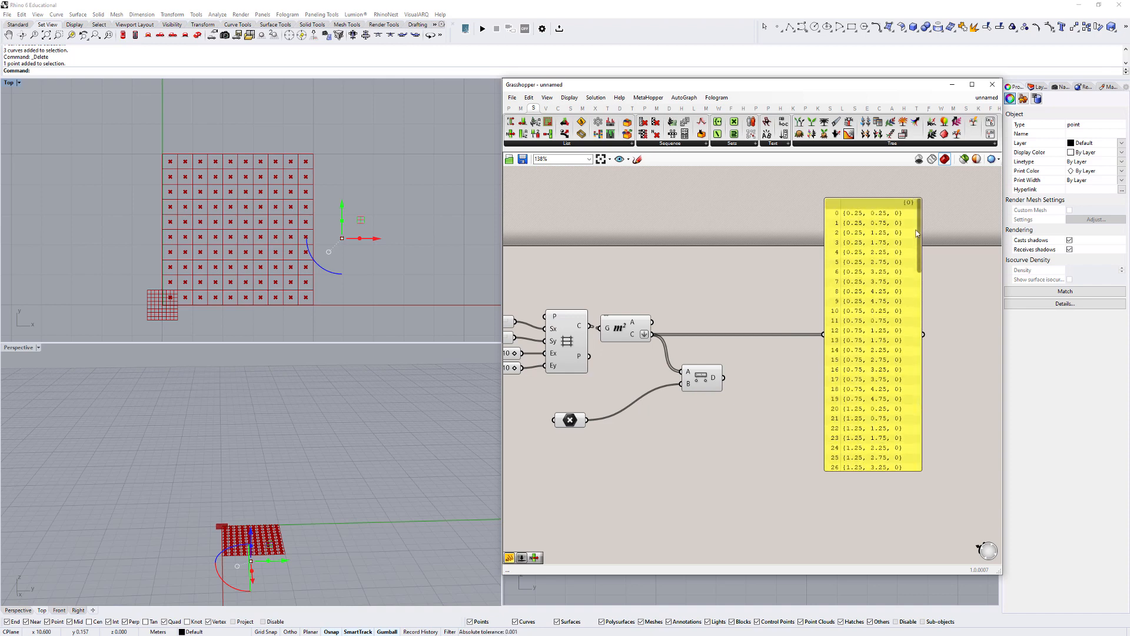
scroll(911, 288, "down", 2)
scroll(911, 288, "down", 20)
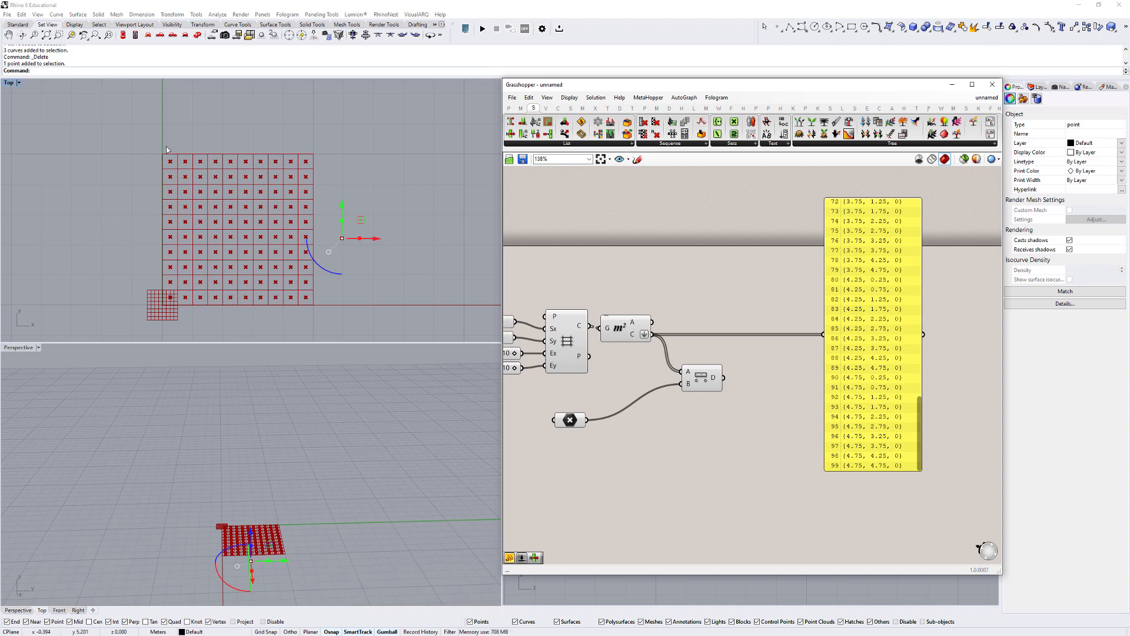
left_click(203, 215)
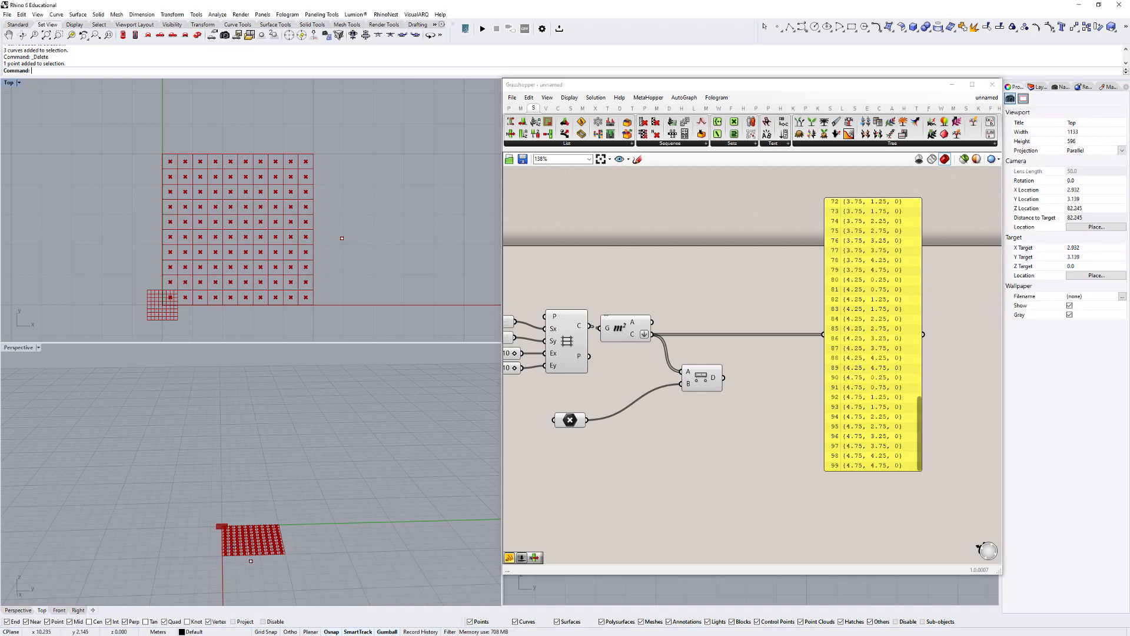
- Replace the panel's centroid input with the Distance component's D output and reposition the panel
left_click_drag(869, 268, 885, 265)
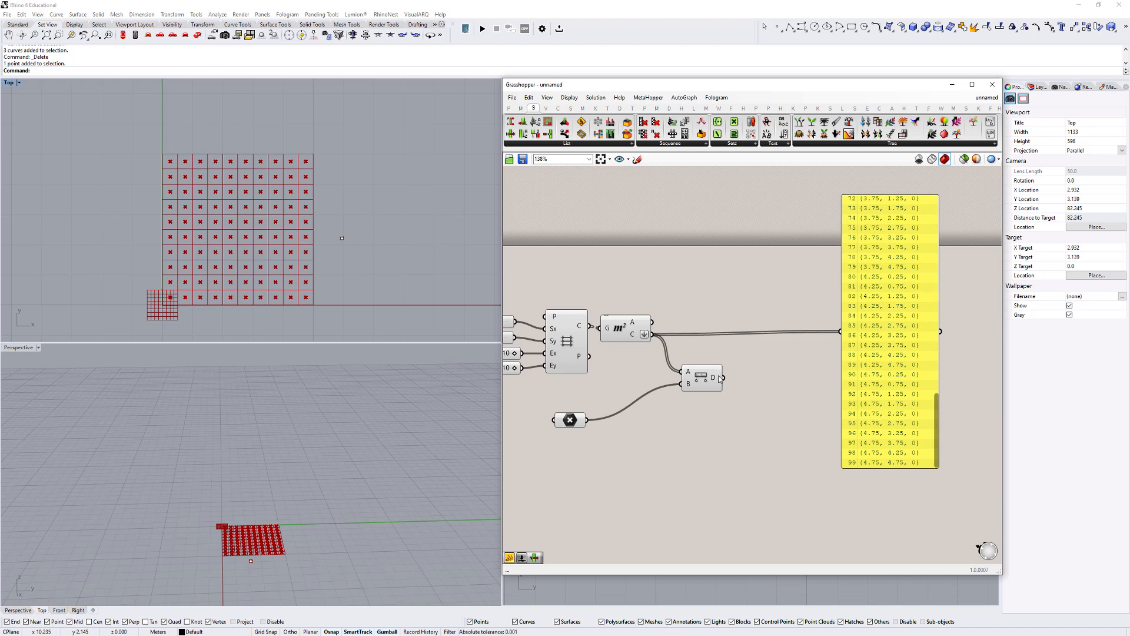
left_click_drag(720, 378, 840, 331)
left_click_drag(931, 423, 908, 211)
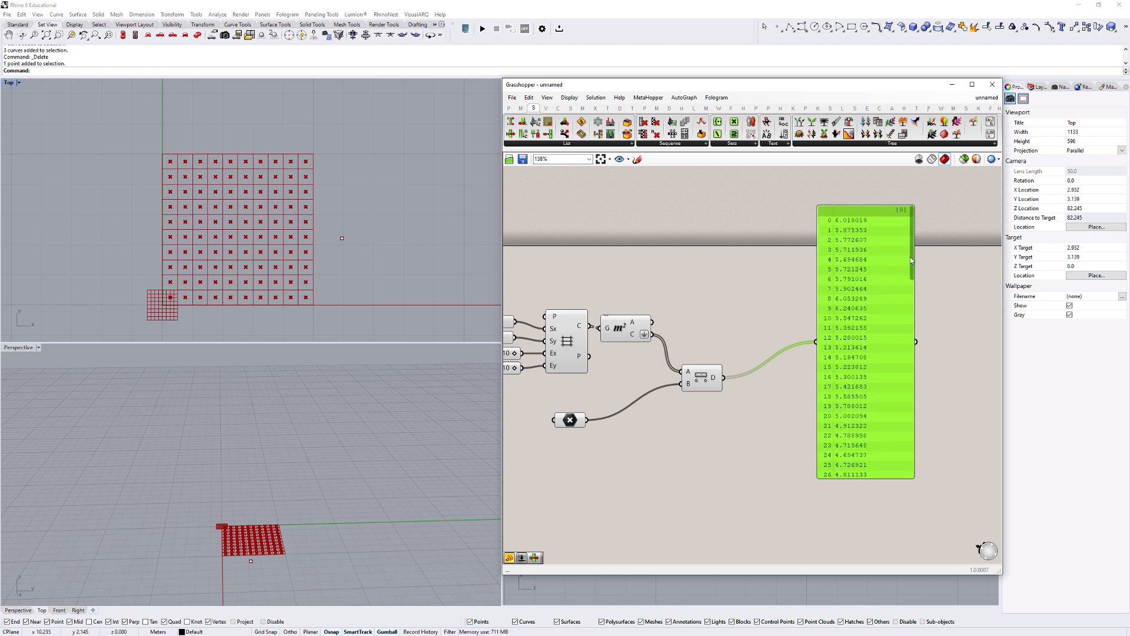
- Examine the distance list through its last item and relate it to the grid in the Top view
left_click_drag(910, 257, 906, 492)
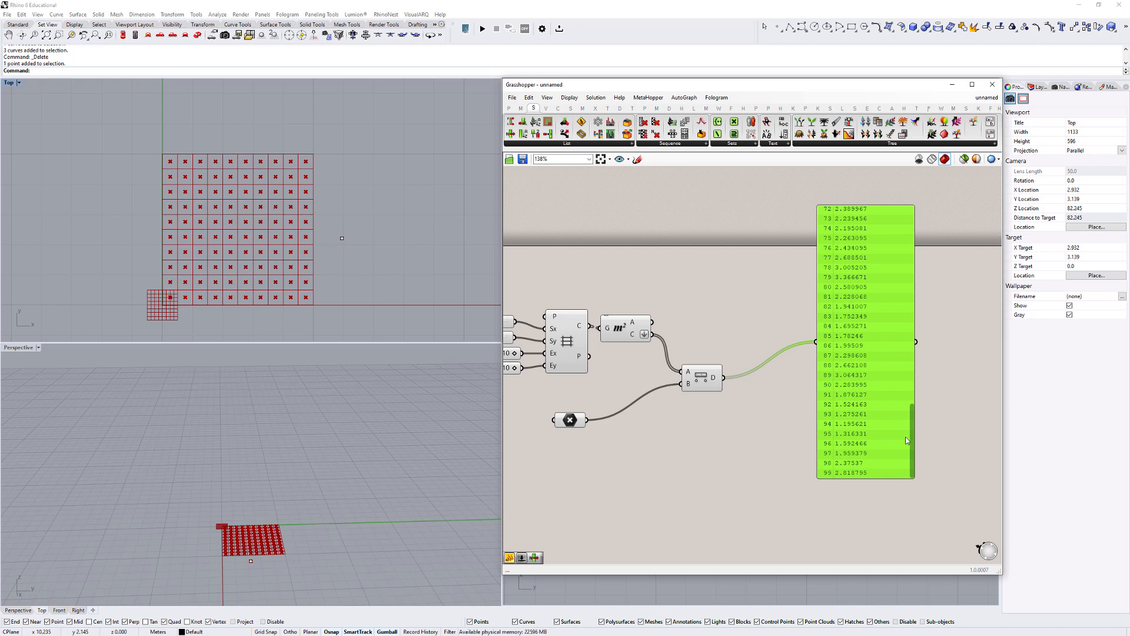
mouse_move(910, 414)
left_mouse_down()
mouse_move(908, 373)
mouse_move(907, 422)
left_mouse_up()
left_click_drag(897, 321, 918, 344)
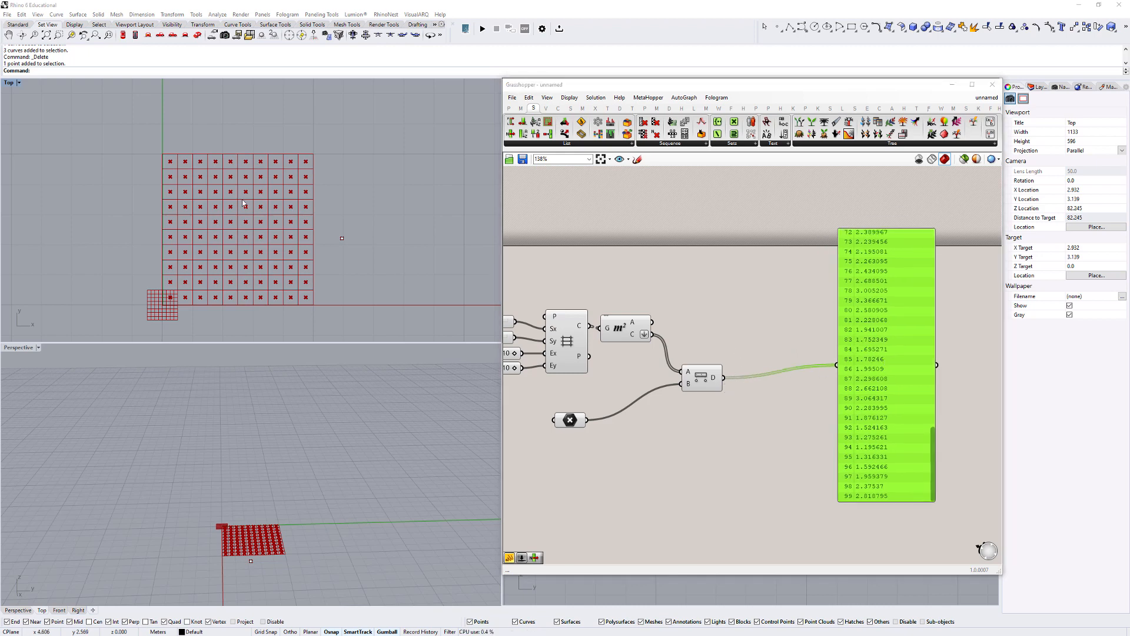
right_click_drag(211, 177, 261, 171)
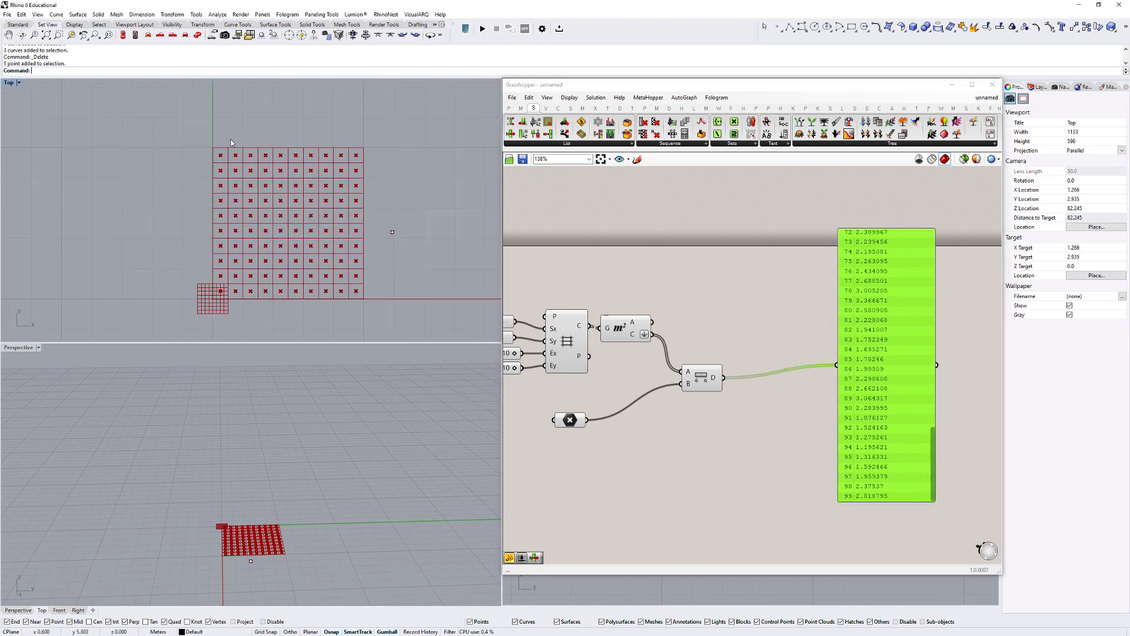
- Examine the distance list from its first item and compare it with the grid cells and attractor point in the Top view
scroll(221, 152, "up", 3)
scroll(193, 153, "down", 2)
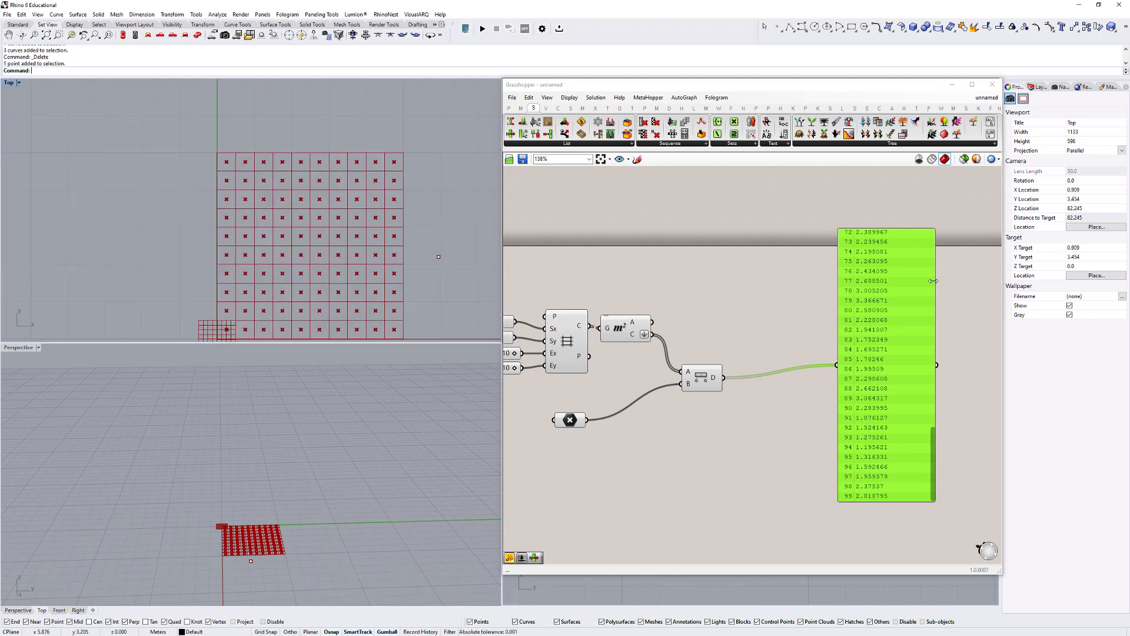
left_click_drag(906, 310, 909, 319)
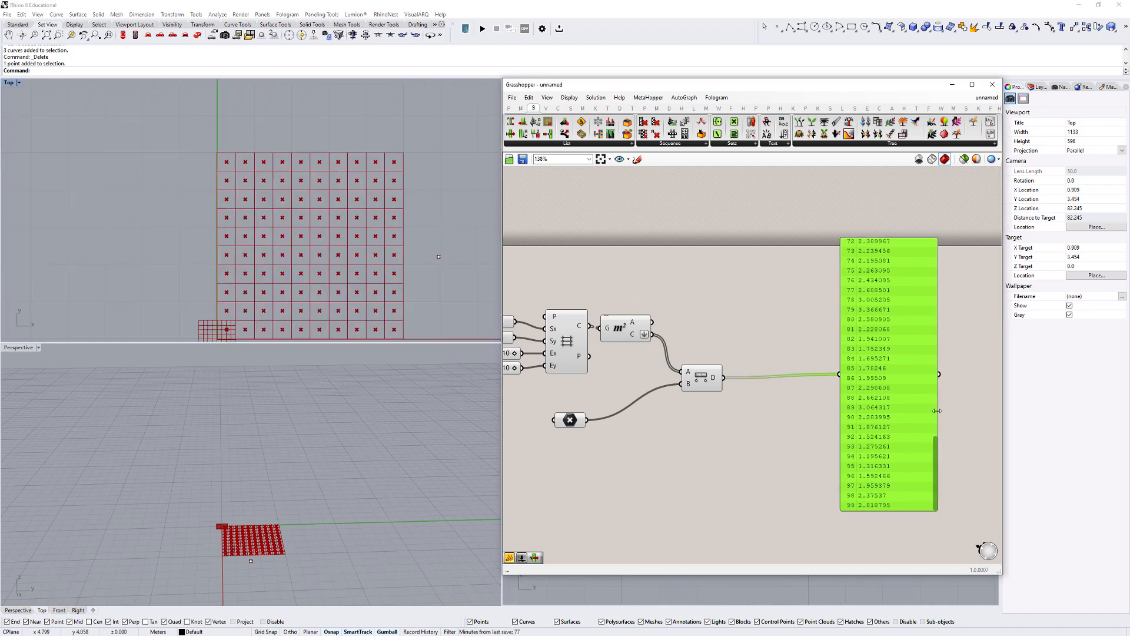
left_click_drag(935, 454, 915, 253)
right_click_drag(313, 189, 306, 170)
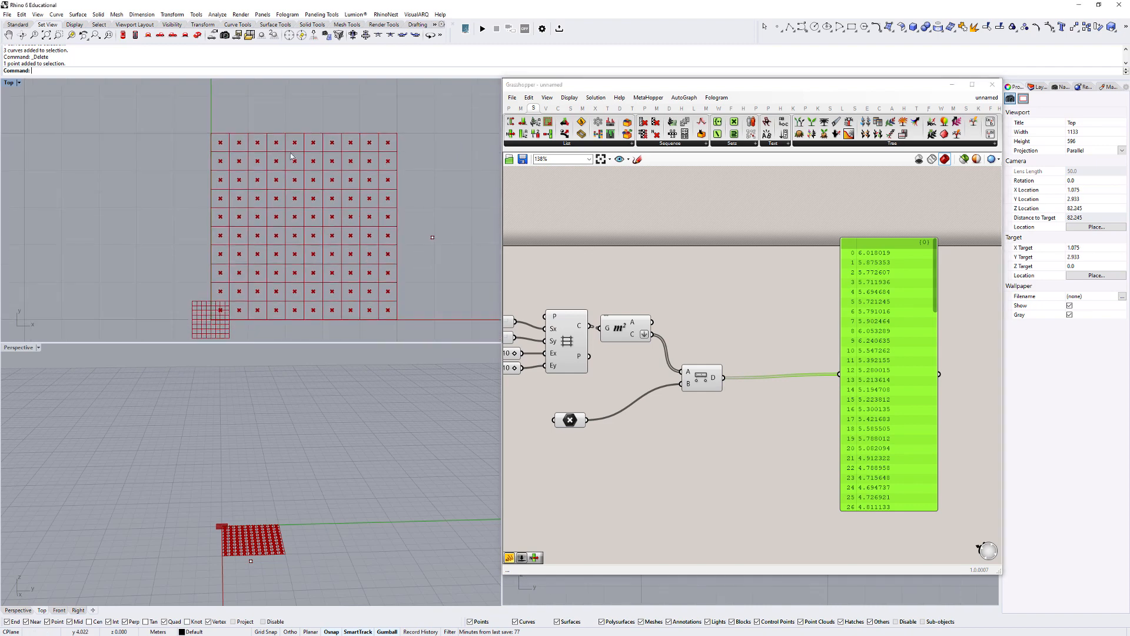
left_click_drag(135, 123, 421, 328)
right_click_drag(417, 310, 377, 283)
left_click_drag(119, 89, 404, 309)
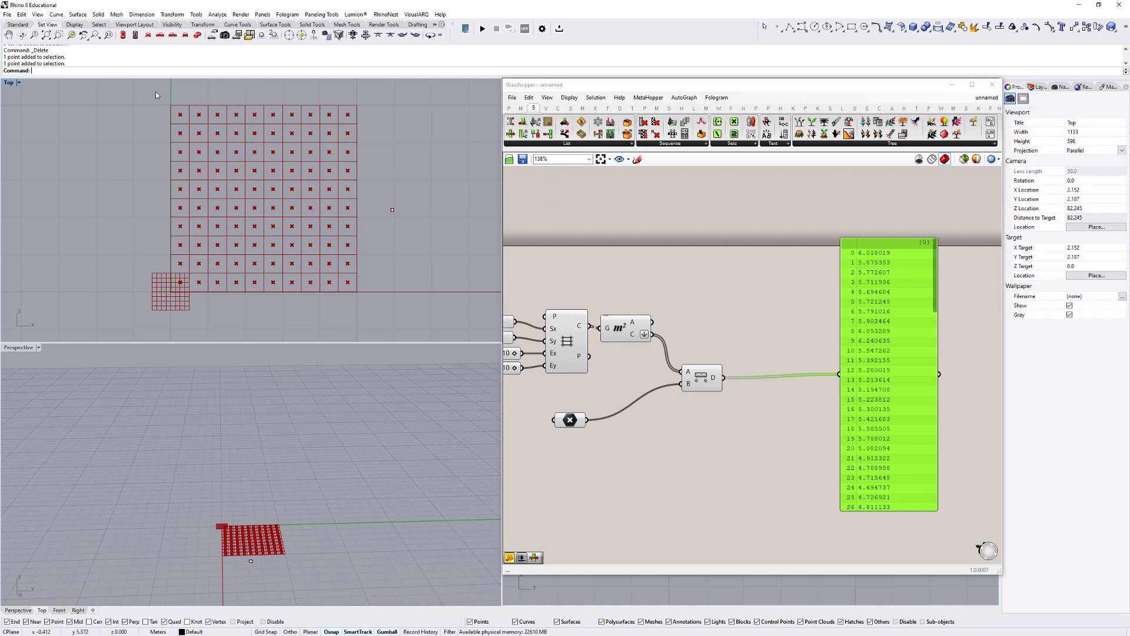
left_click_drag(155, 91, 373, 309)
- Move the Distance component slightly closer to the Area component and delete the panel listing the distances
left_click_drag(701, 377, 684, 380)
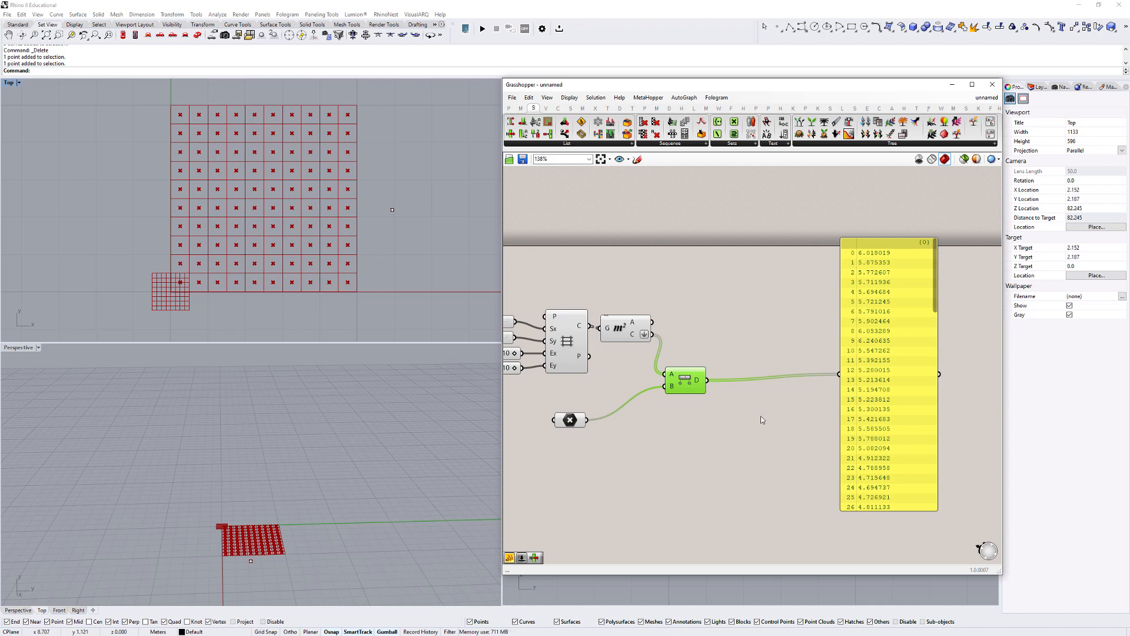
left_click(880, 365)
key("Delete")
- Add a Remap Numbers component and connect the Distance component's D output to its V input
double_click(810, 359)
type("remap")
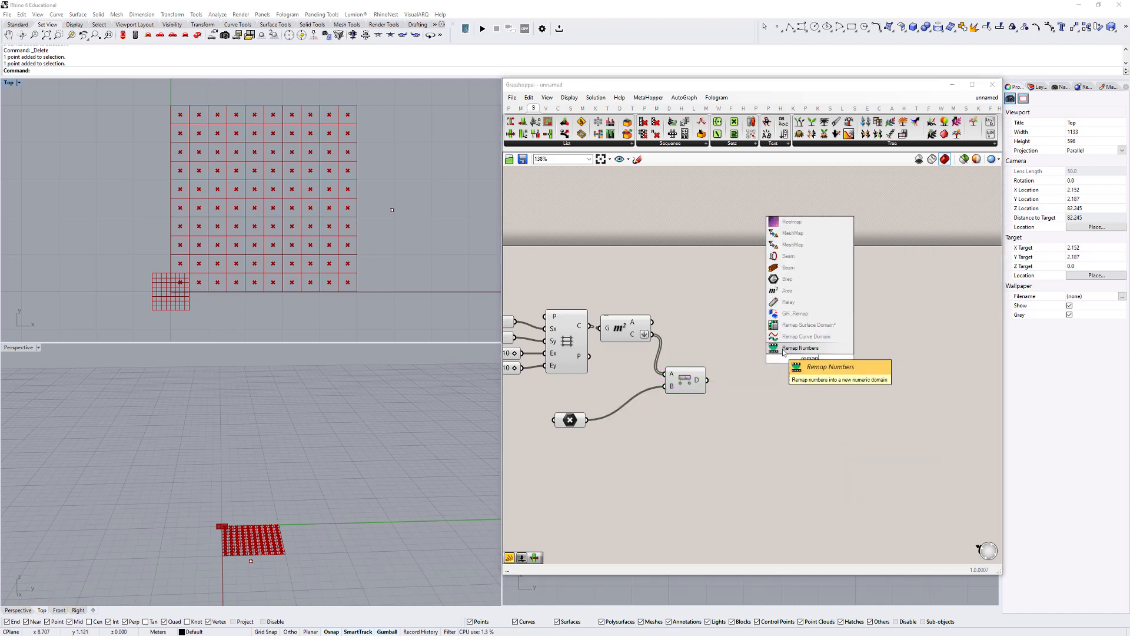
left_click(830, 349)
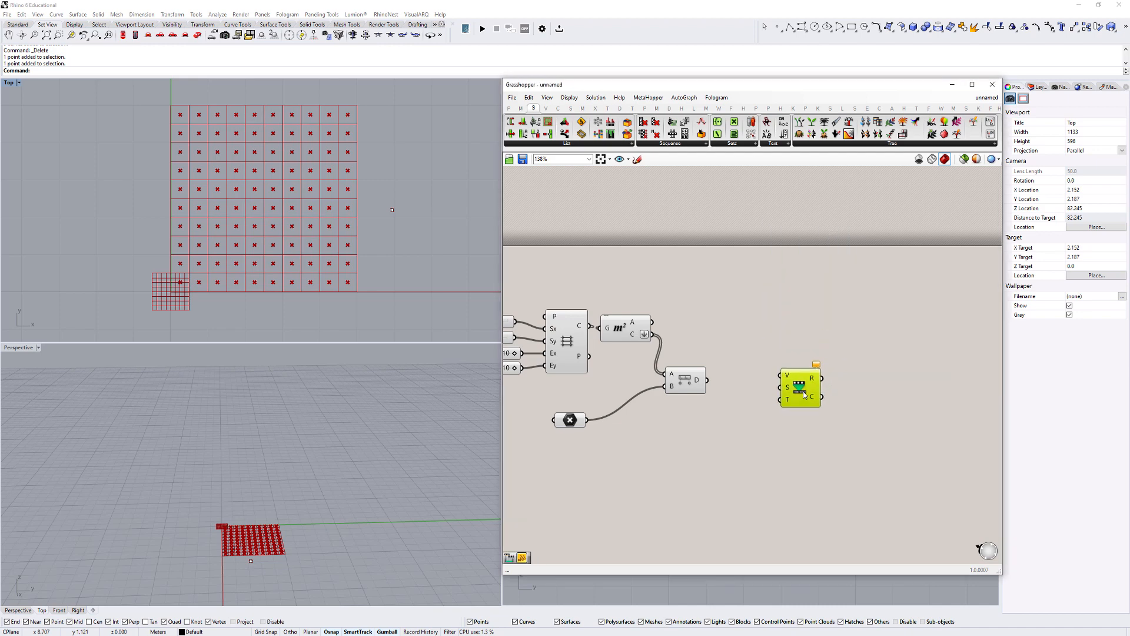
scroll(753, 395, "up", 2)
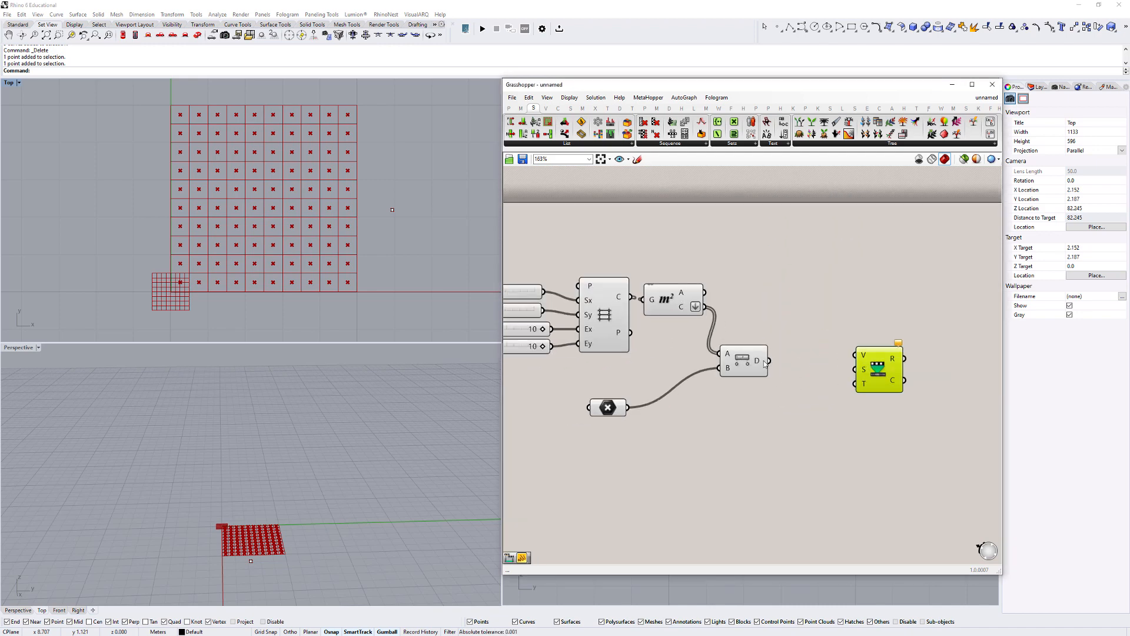
mouse_move(763, 364)
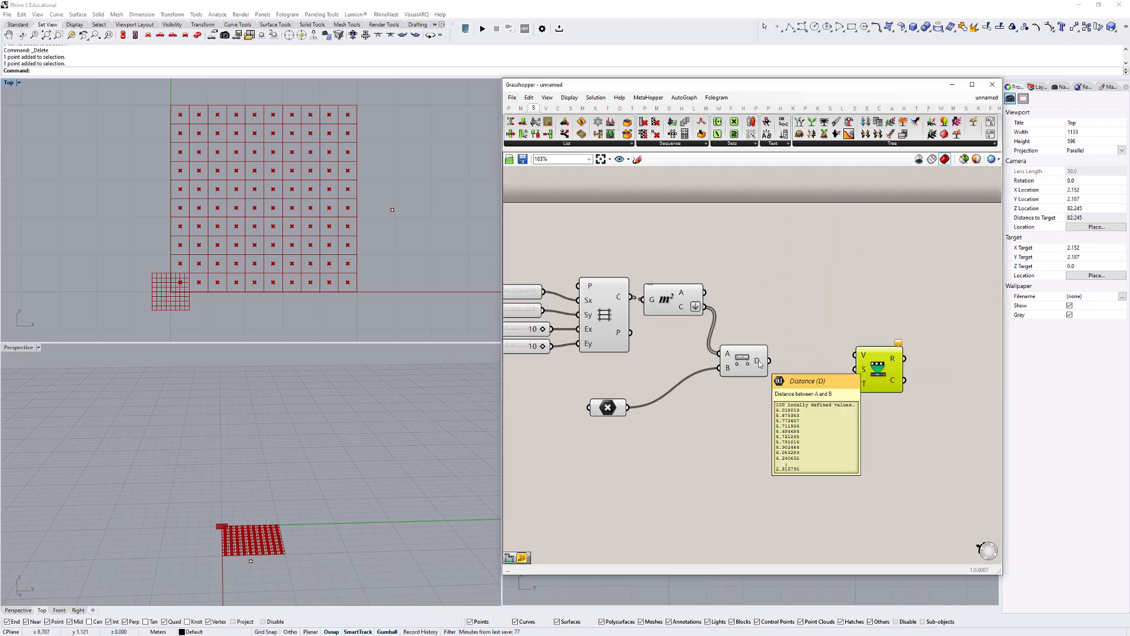
left_click_drag(767, 360, 874, 361)
mouse_move(866, 355)
mouse_move(874, 374)
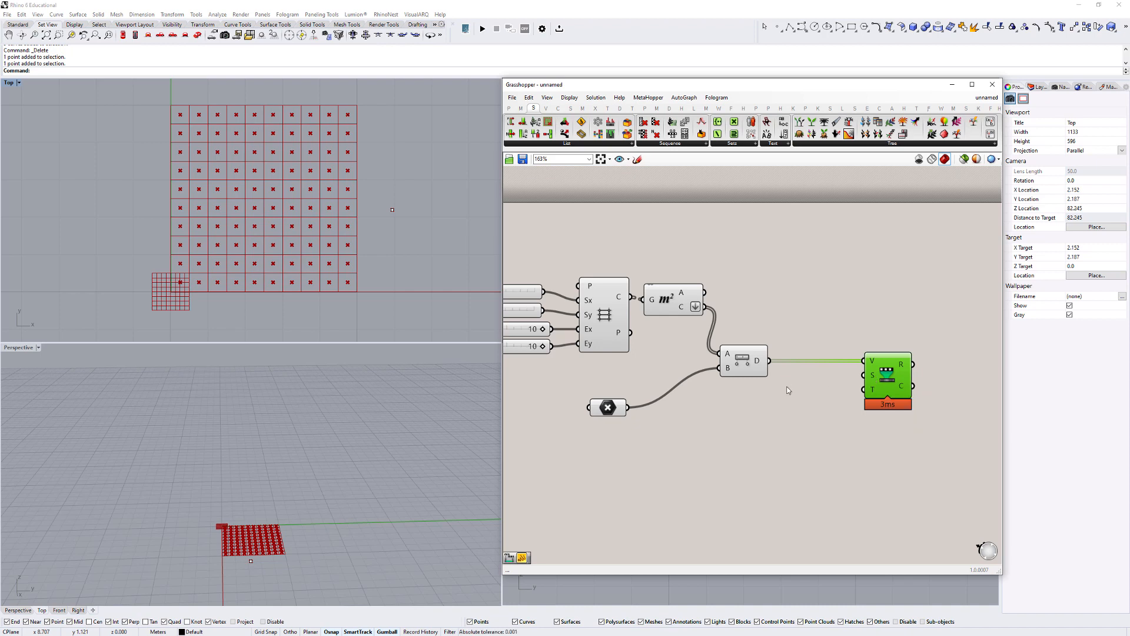
- Add a Bounds component fed by the Distance component's D output and space it between Distance and Remap Numbers
double_click(806, 391)
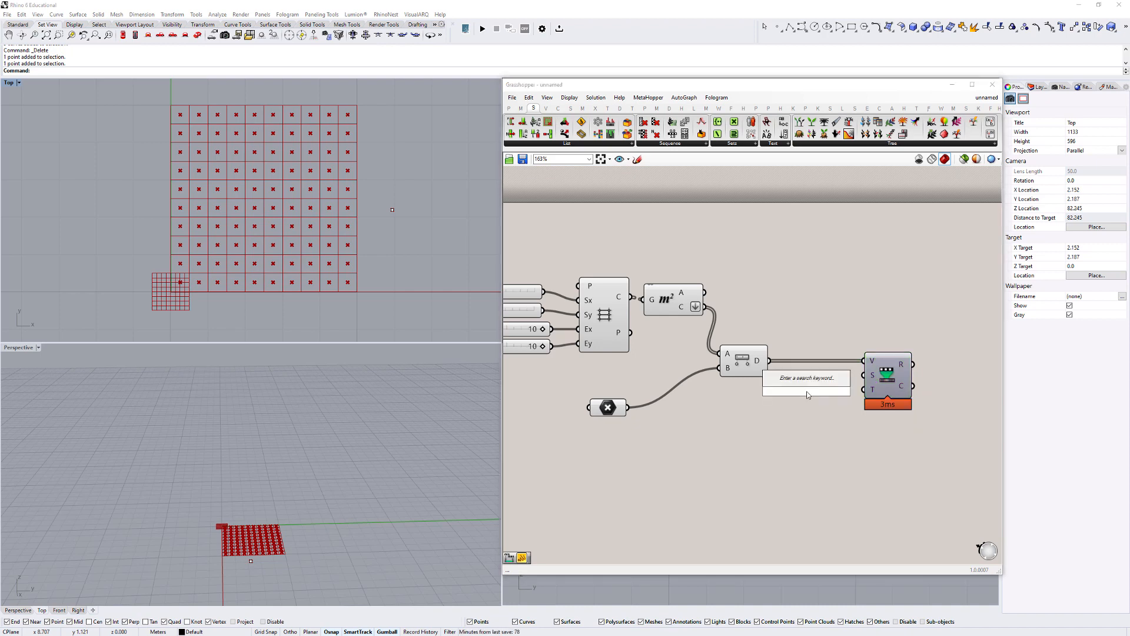
type("bounds")
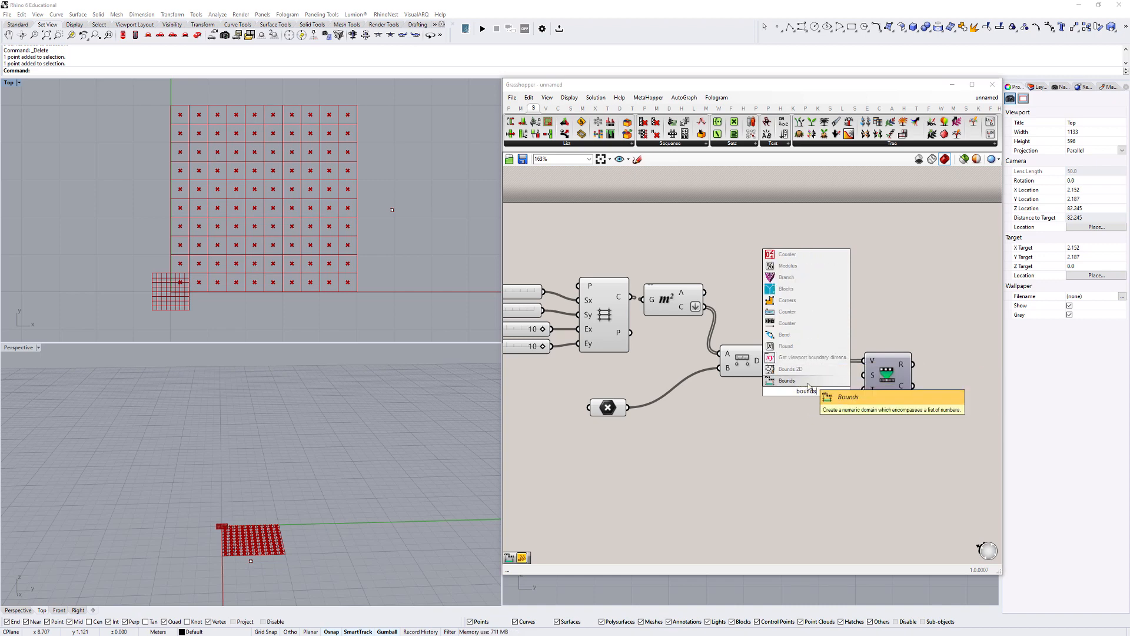
left_click(808, 388)
right_click_drag(760, 369, 626, 388)
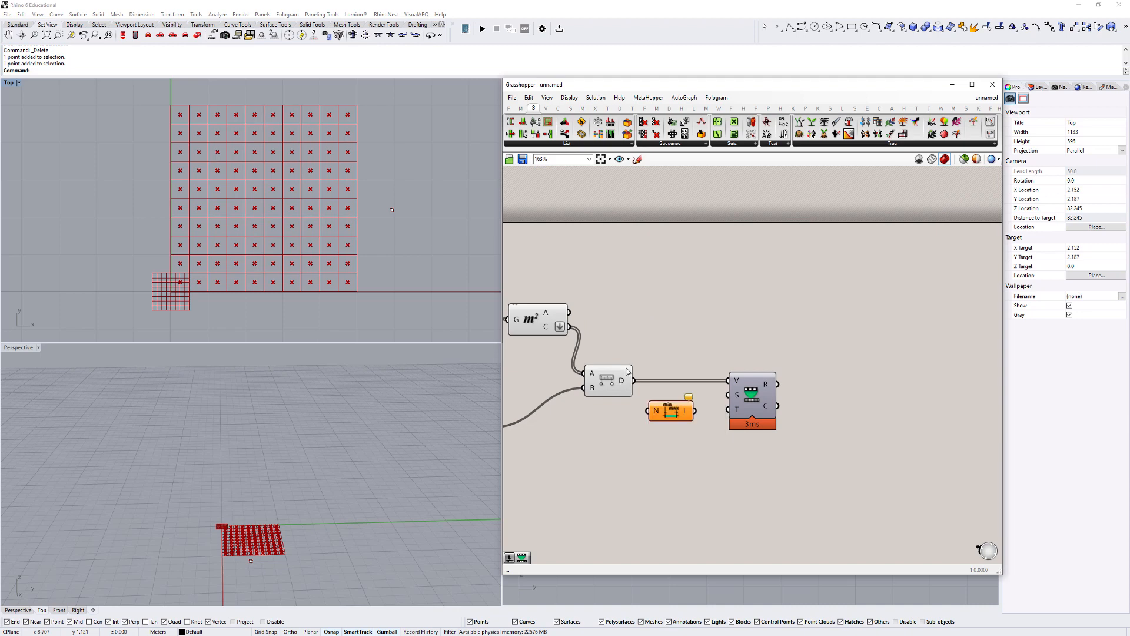
left_click_drag(633, 380, 649, 411)
left_click(759, 402)
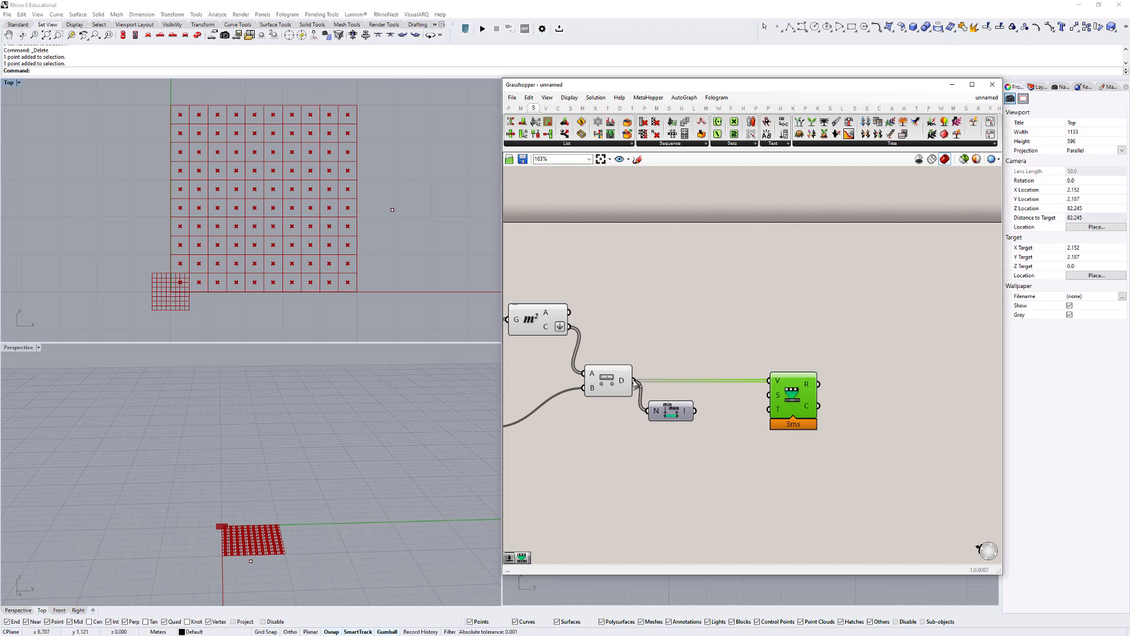
left_click_drag(658, 412, 678, 409)
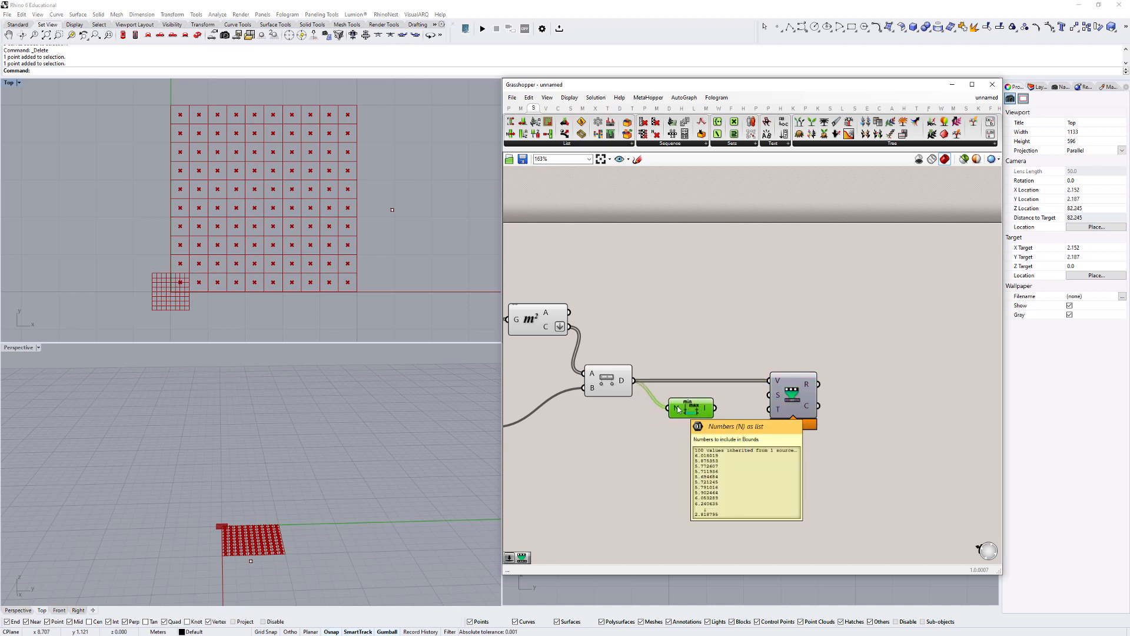
- Connect the Bounds I output to the Remap Numbers S input and arrange the two components side by side
mouse_move(707, 412)
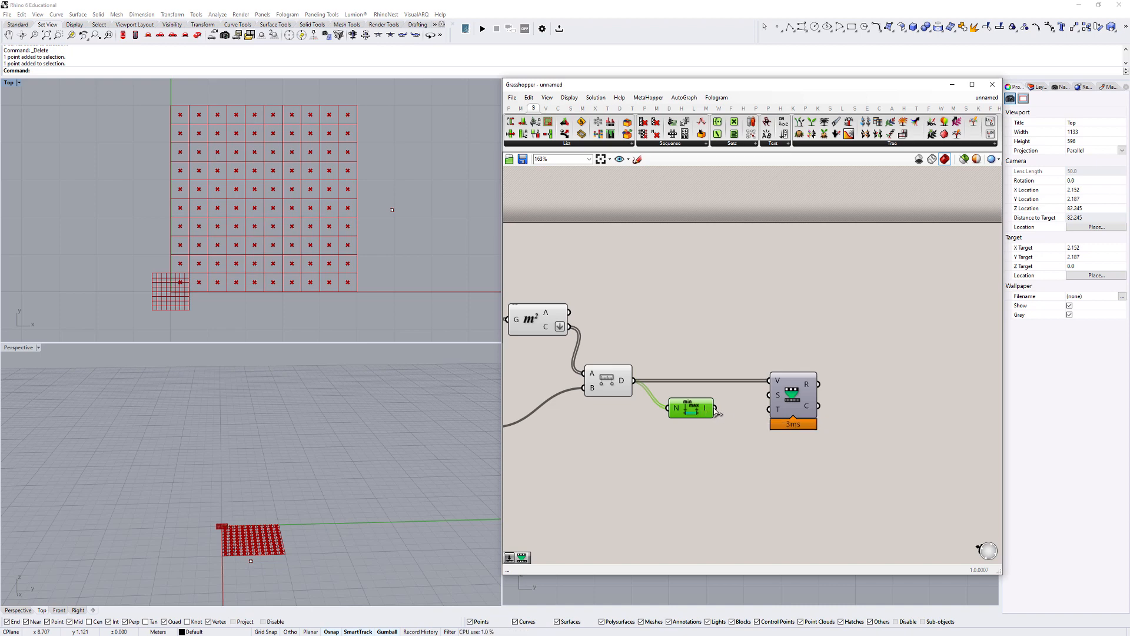
left_click_drag(718, 413, 776, 396)
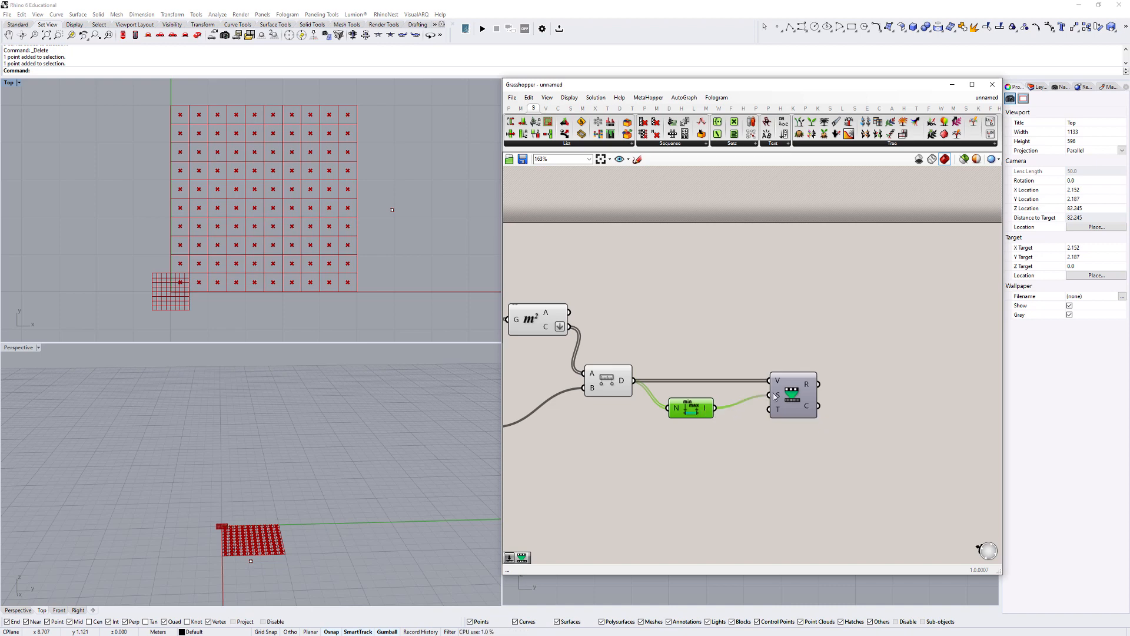
left_click_drag(689, 410, 731, 400)
left_click_drag(690, 345, 826, 441)
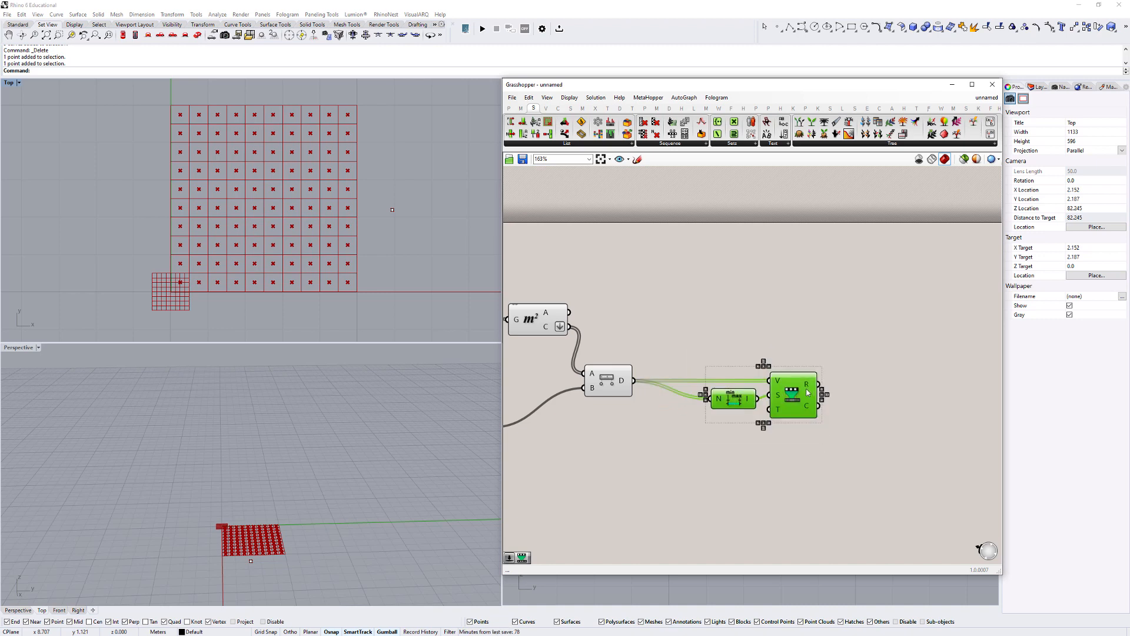
left_click_drag(793, 389, 791, 391)
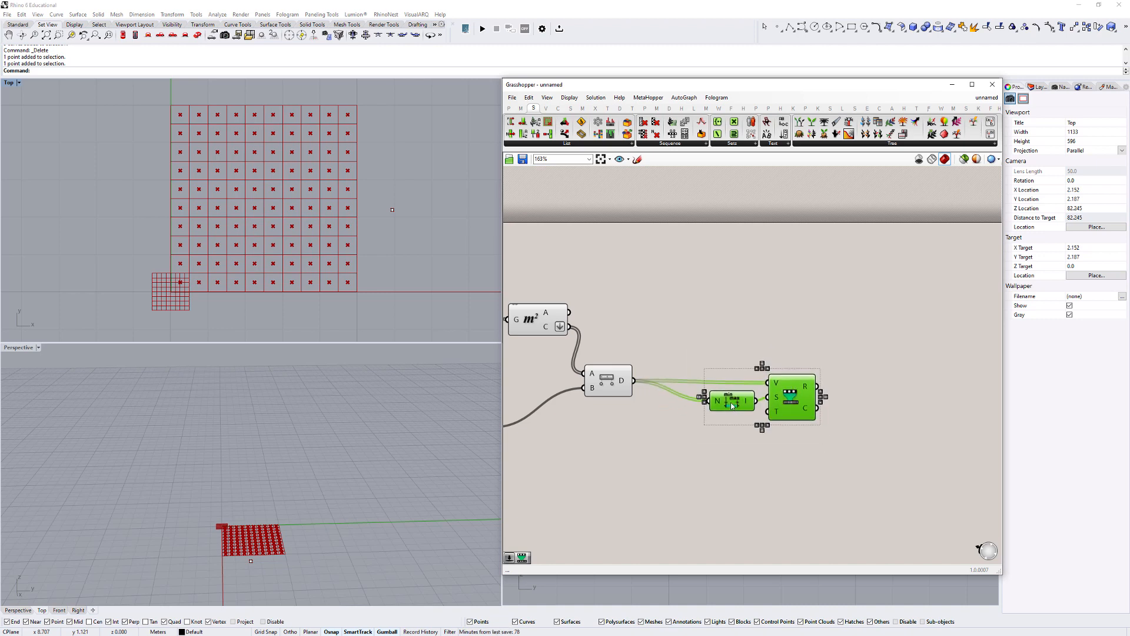
left_click_drag(644, 330, 848, 445)
left_click(793, 413)
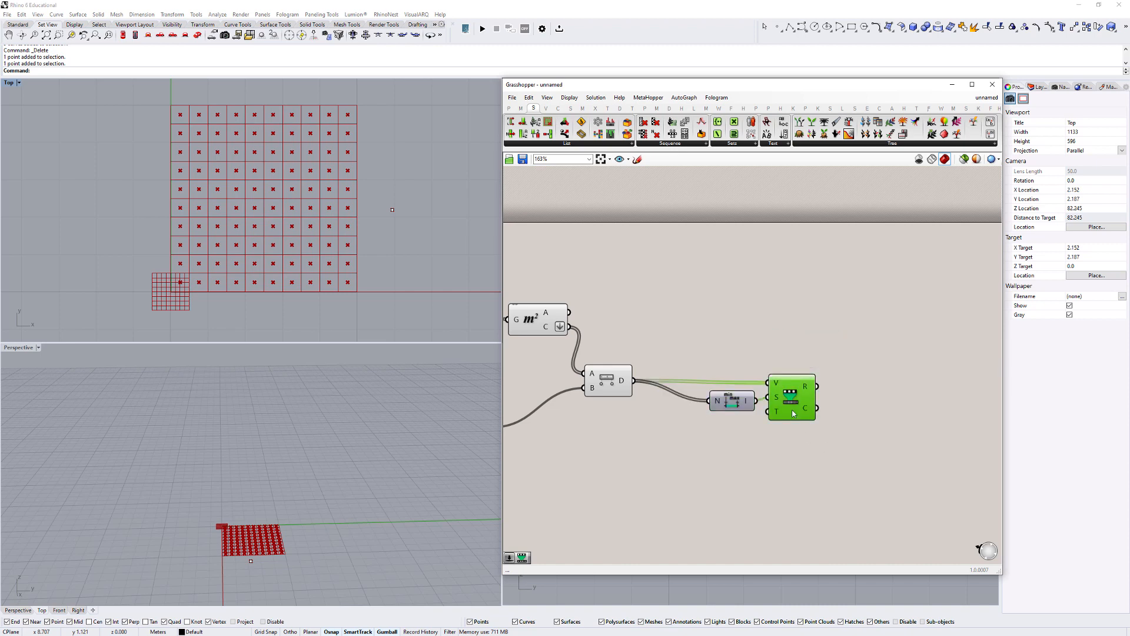
left_click_drag(792, 413, 792, 417)
right_click_drag(759, 418, 789, 398)
- Add a Construct Domain component below Bounds and connect its I output to the Remap Numbers T input
mouse_move(808, 400)
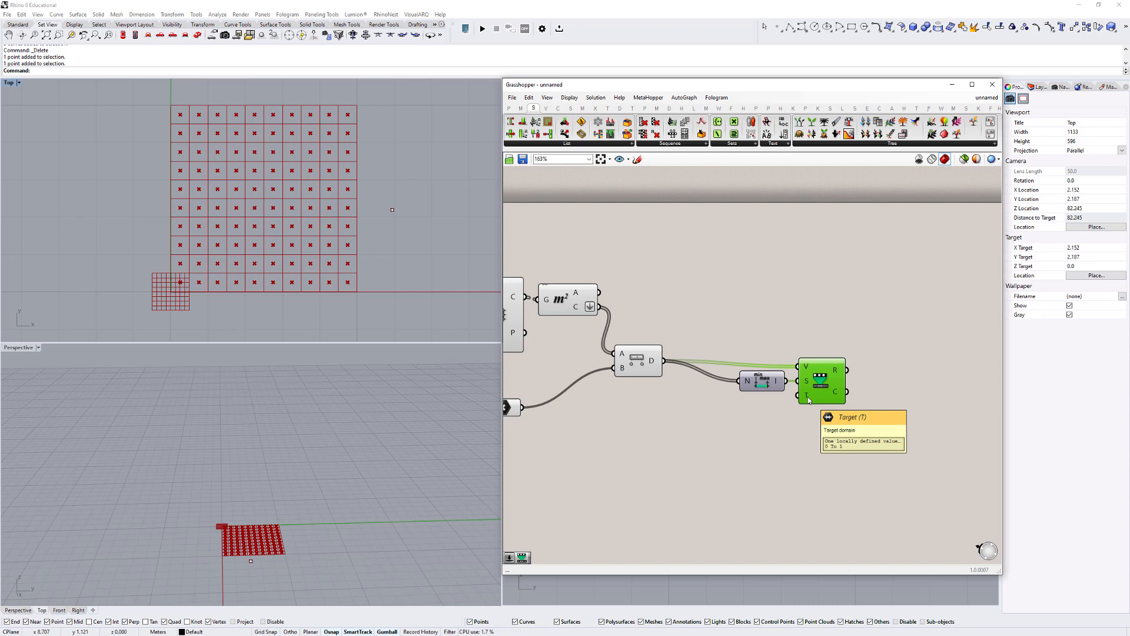
right_click_drag(727, 420, 752, 405)
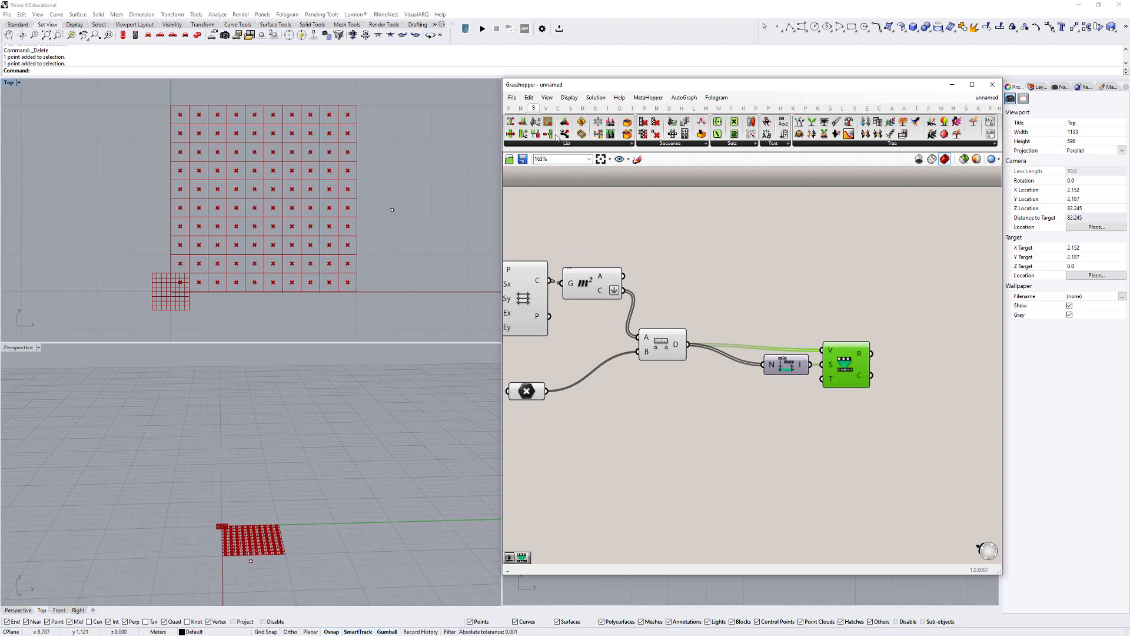
left_click(522, 109)
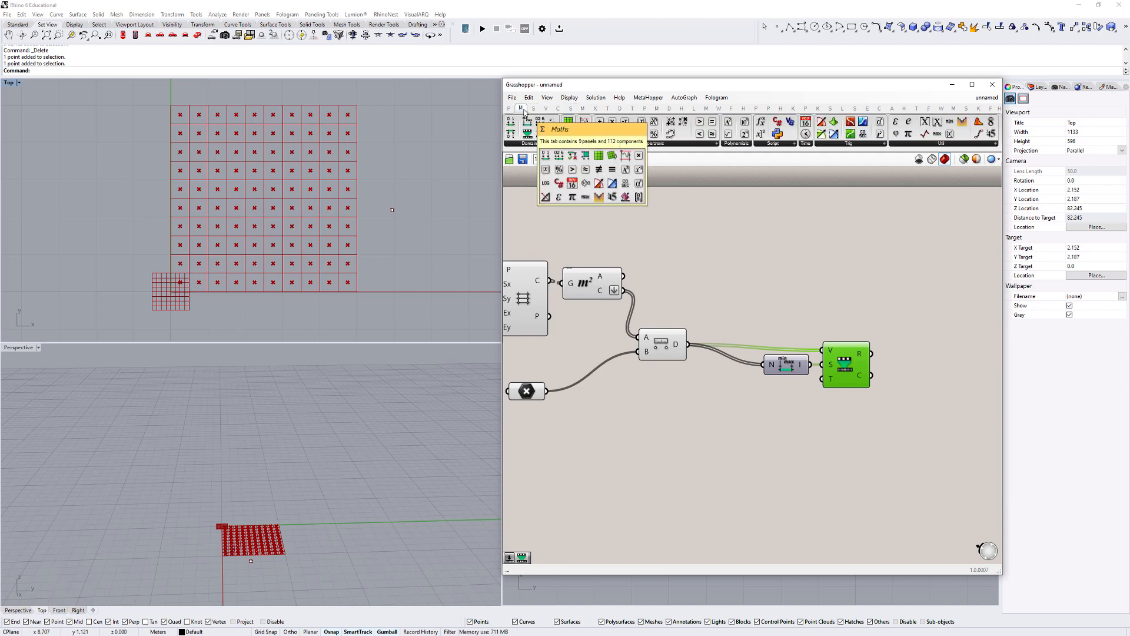
left_click(529, 144)
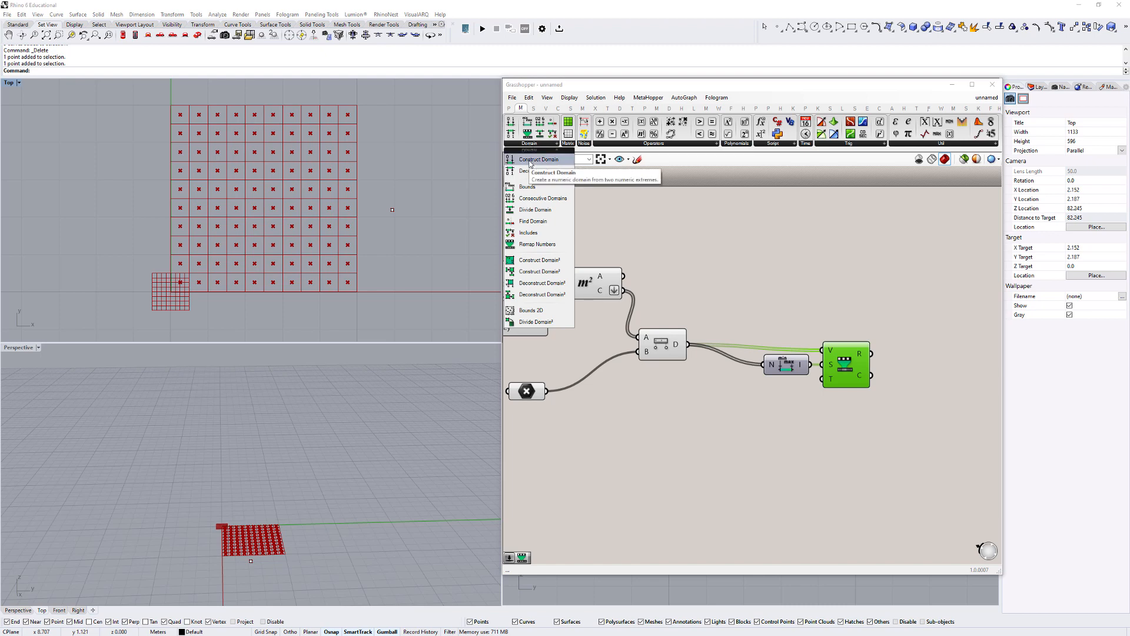
left_click(531, 160)
left_click(778, 407)
scroll(771, 404, "up", 2)
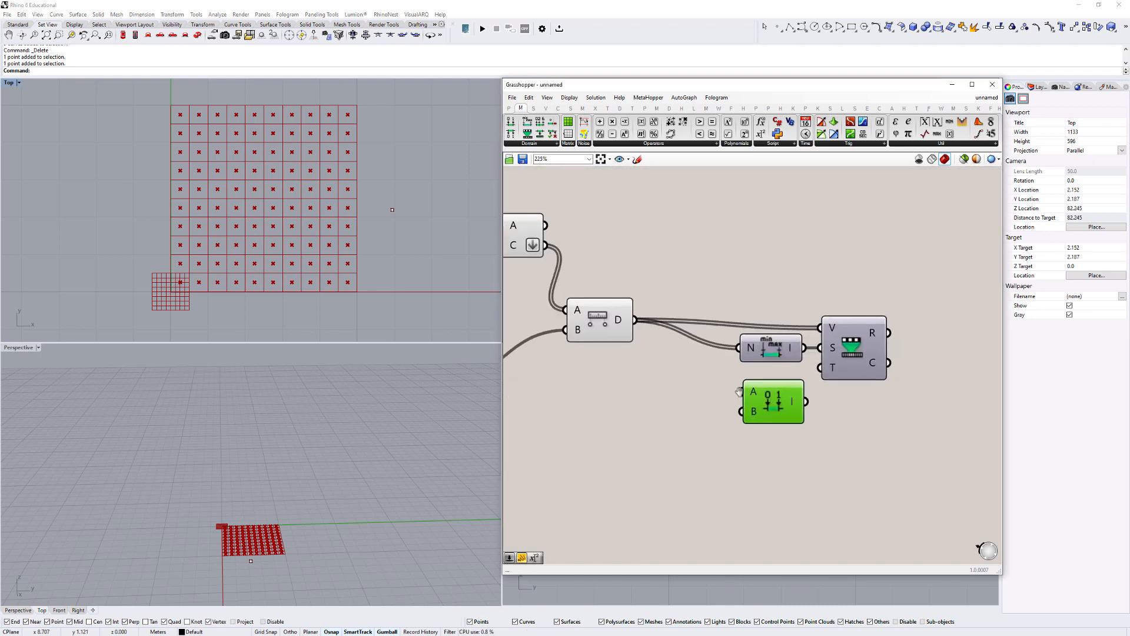
left_click_drag(770, 393, 780, 365)
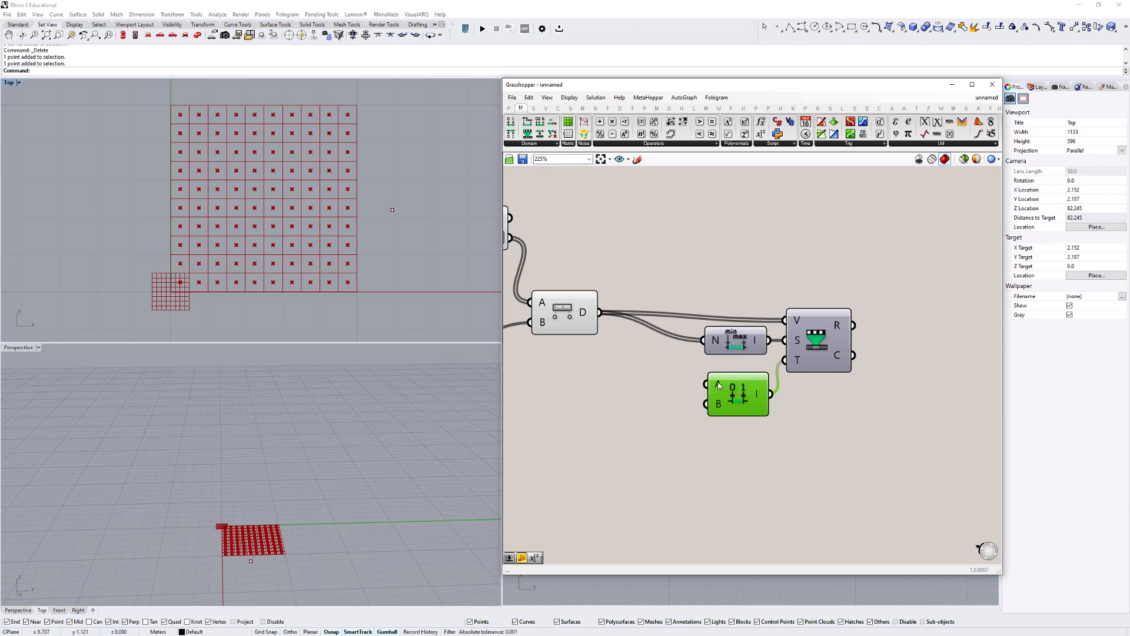
- Create a decimal number slider from 1.00, set it to 0.503 and place it beside the Construct Domain component
right_click_drag(583, 378, 707, 406)
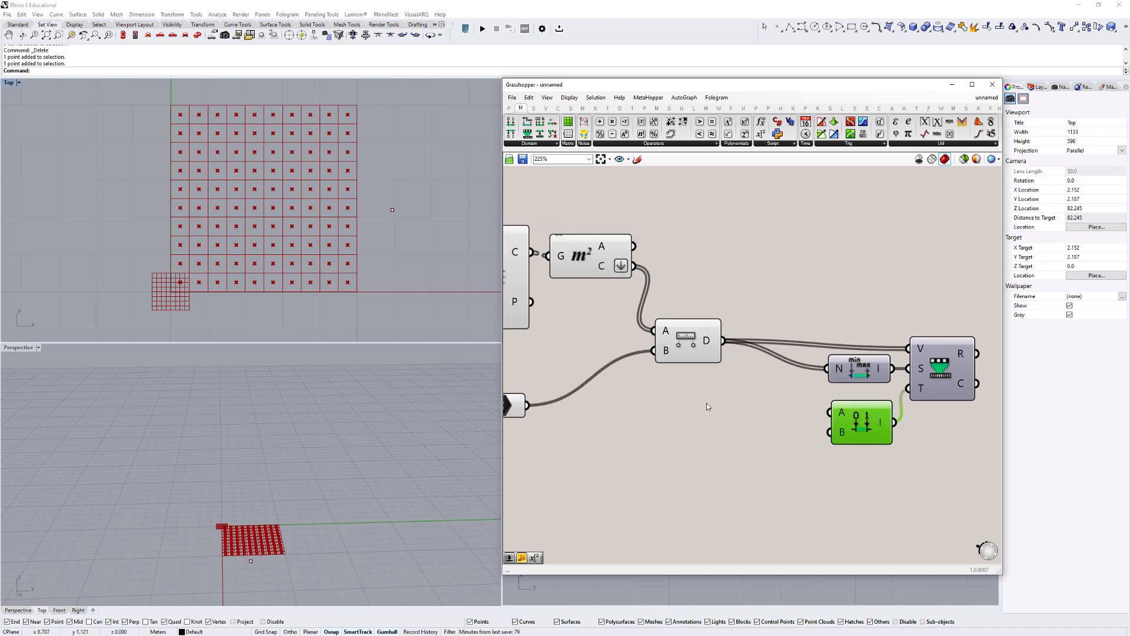
double_click(707, 403)
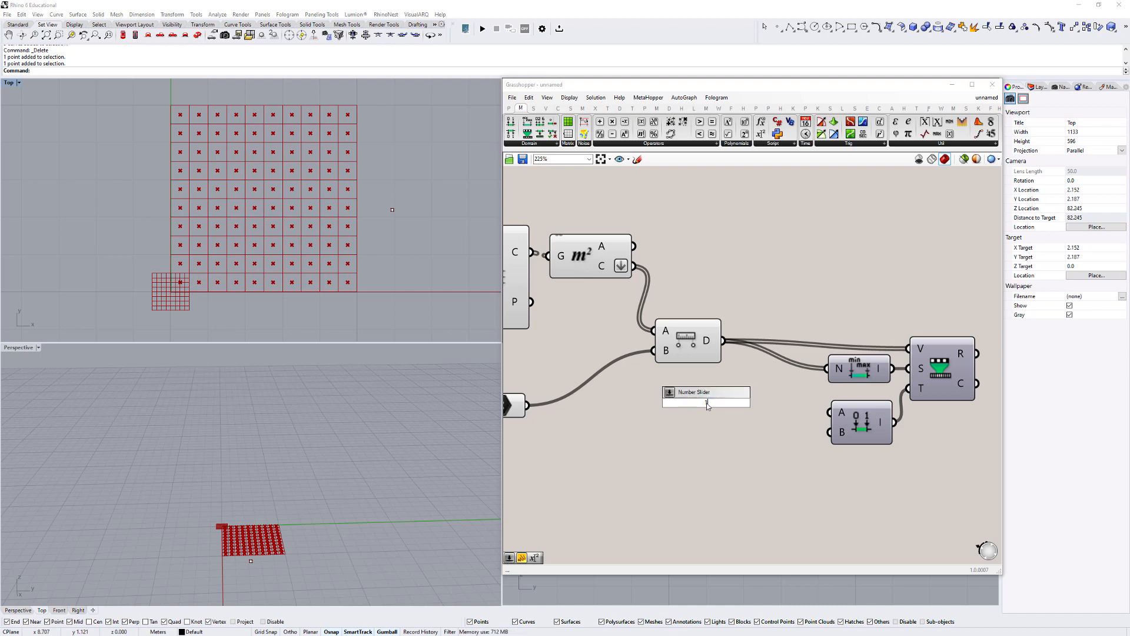
type("1.00")
key("Return")
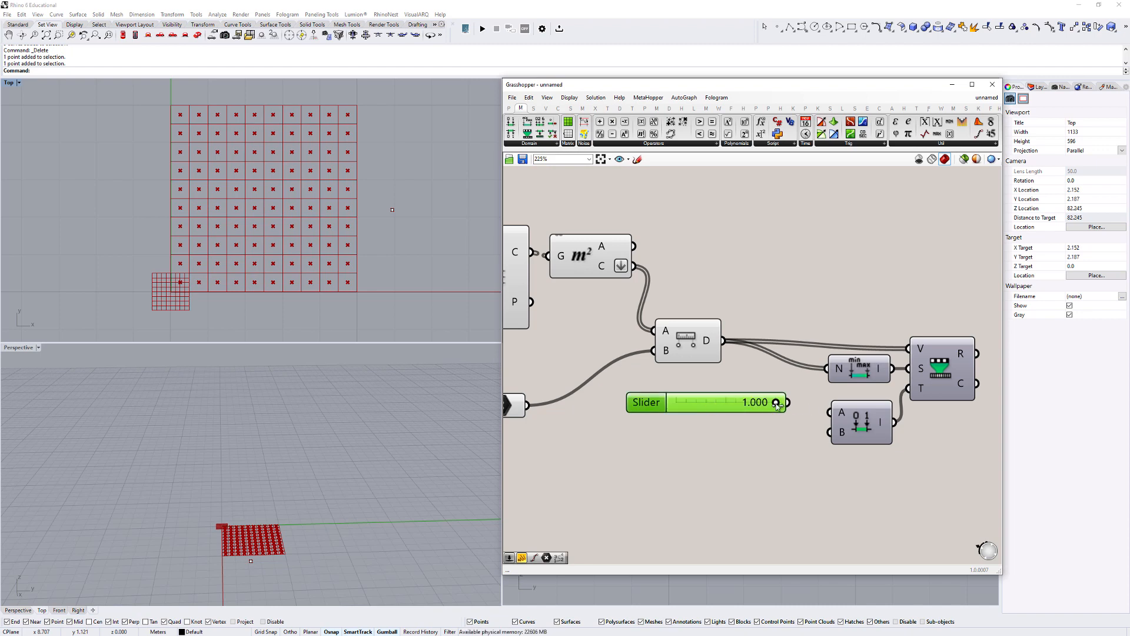
left_click_drag(776, 404, 736, 403)
left_click_drag(712, 403, 696, 410)
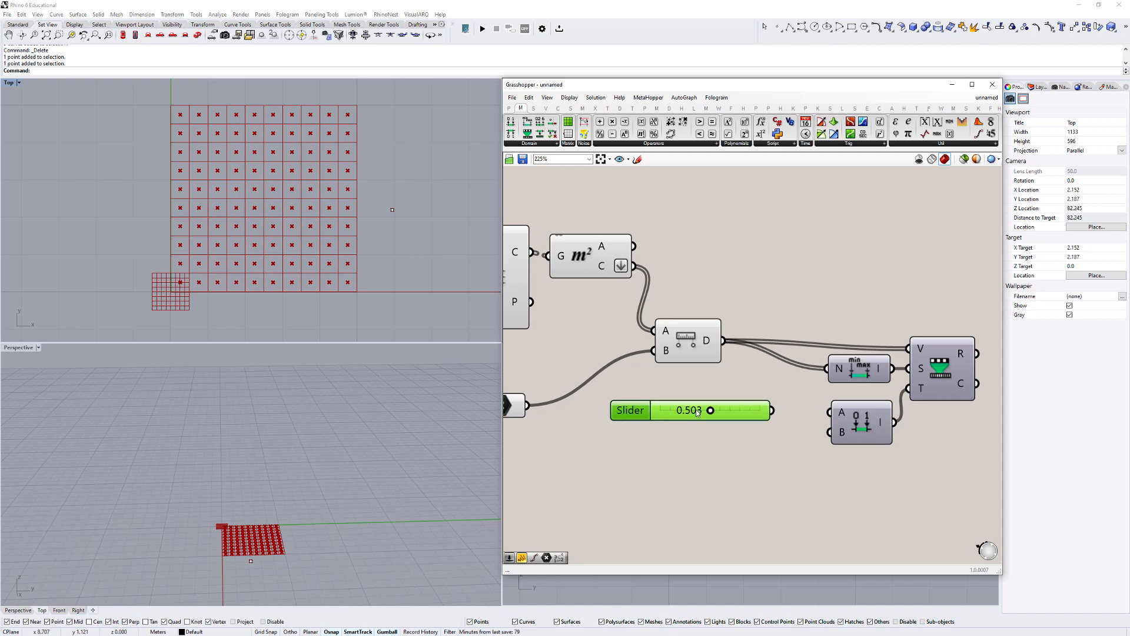
- Duplicate the slider and connect the two sliders to the A and B inputs of Construct Domain
left_click_drag(772, 410, 829, 433)
key("ctrl+c")
key("ctrl+v")
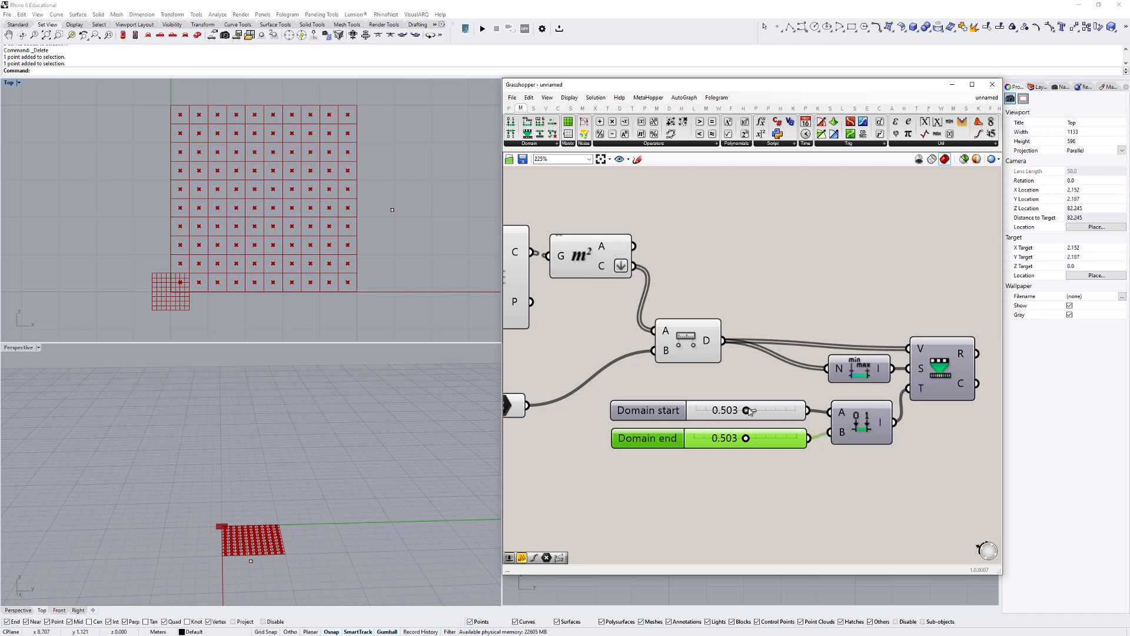
- Set the Domain start slider to 0.117 and the Domain end slider to 0.800
left_click_drag(746, 412, 708, 415)
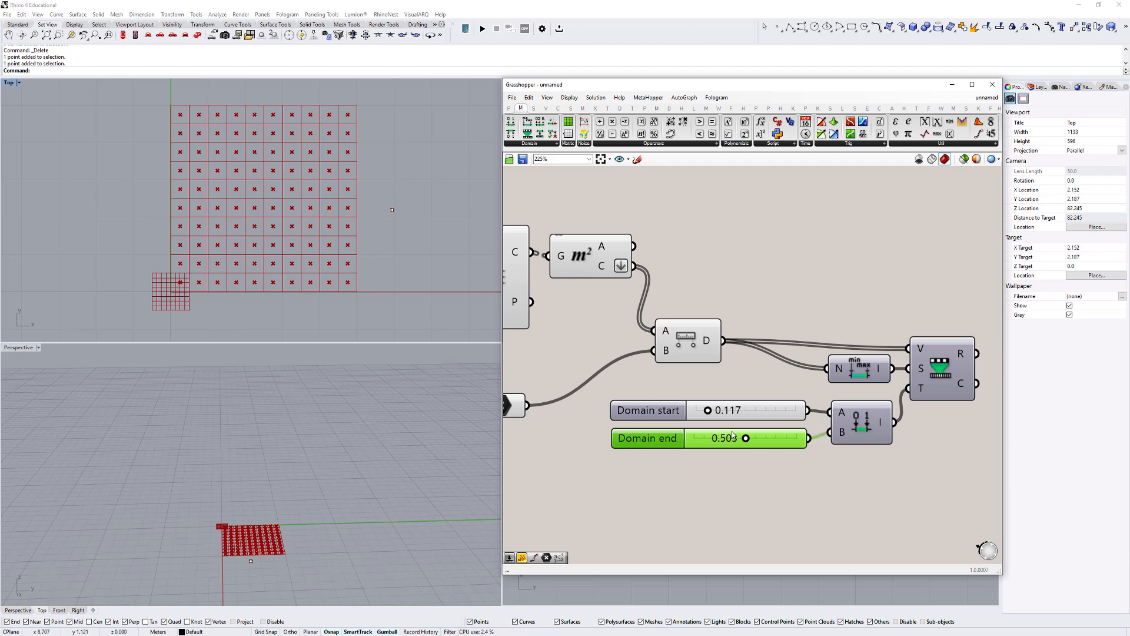
left_click_drag(745, 438, 776, 438)
- Add a Scale component and place it above and beyond the Remap Numbers component
scroll(797, 445, "down", 2)
scroll(797, 445, "down", 3)
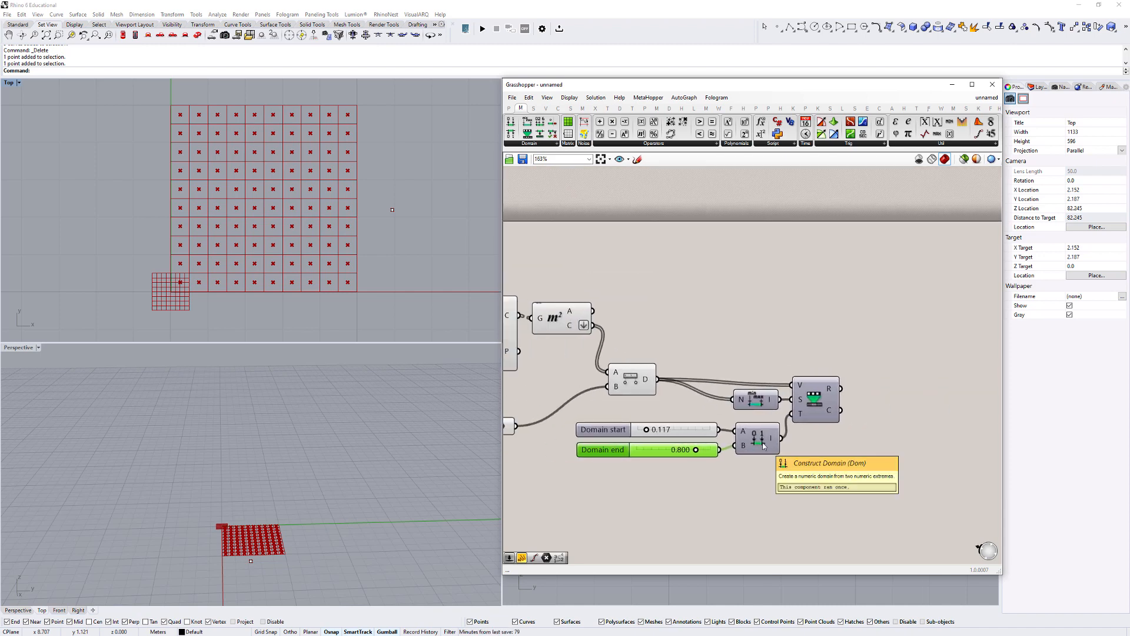
scroll(842, 344, "down", 1)
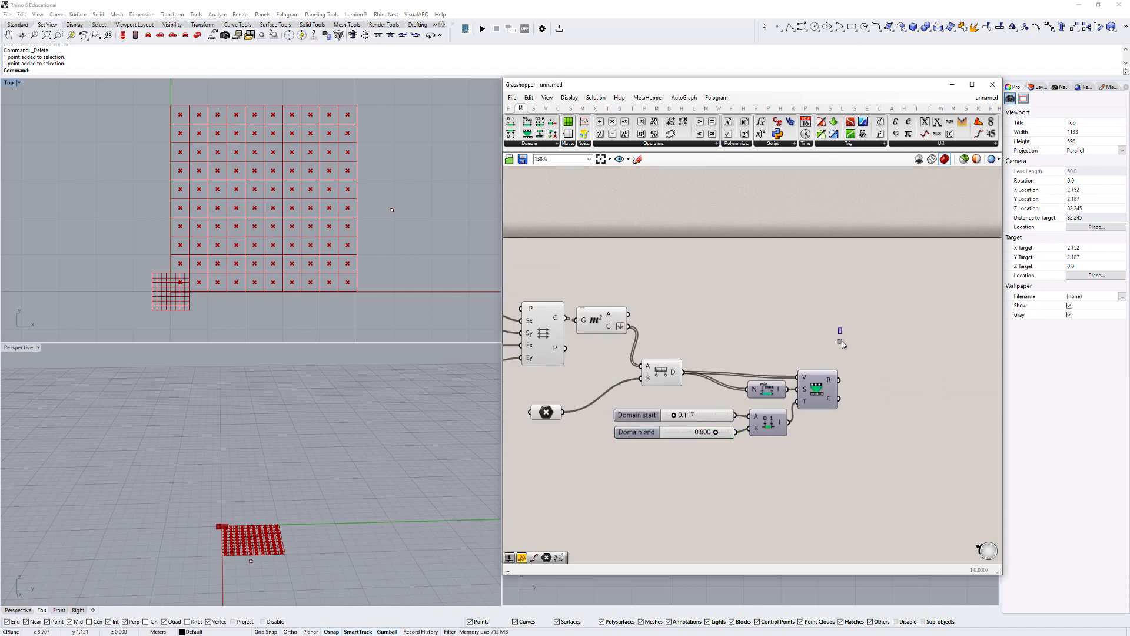
double_click(884, 304)
type("scale")
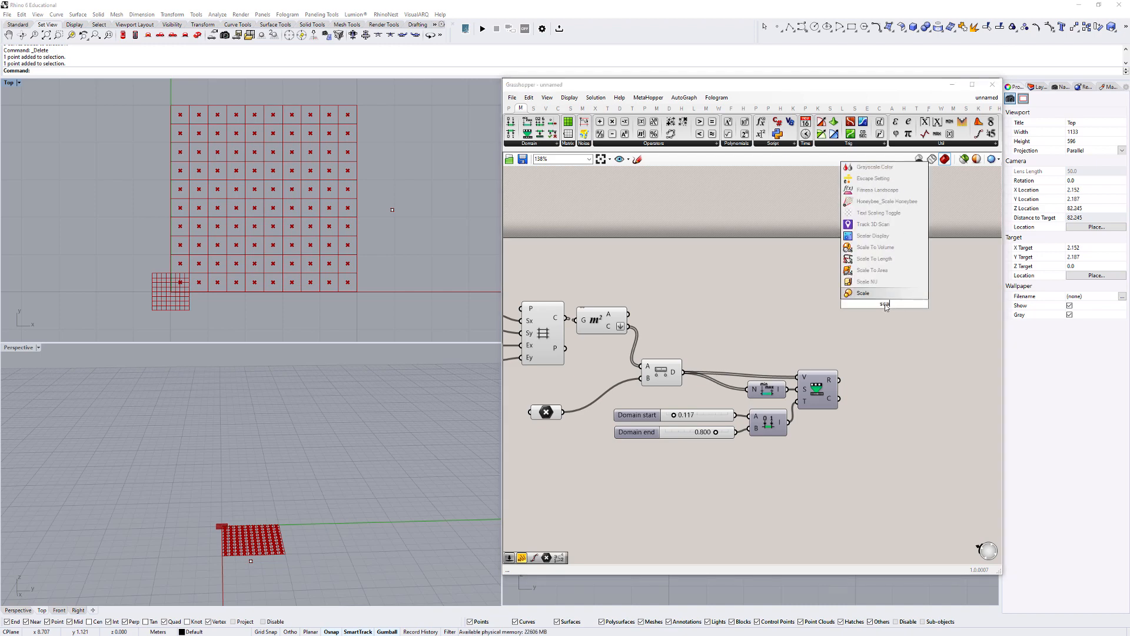
left_click(870, 293)
right_click_drag(833, 318, 885, 324)
left_click_drag(943, 308, 957, 323)
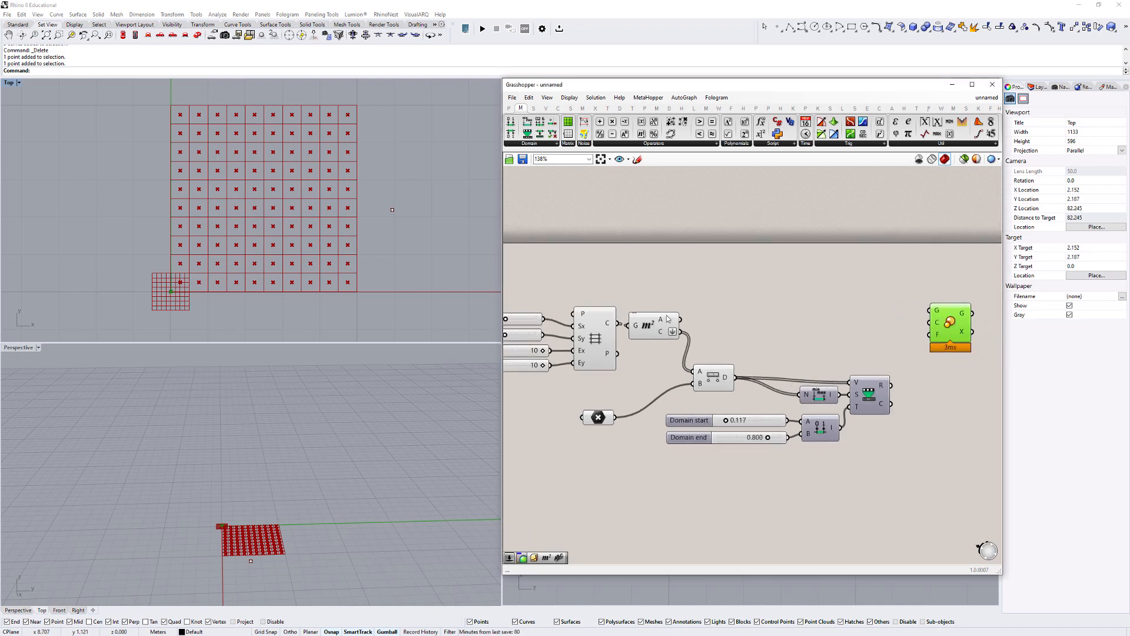
- Shift the Area component slightly away from the grid and connect the Rectangular grid's C output to the Scale G input
left_click_drag(659, 323, 680, 320)
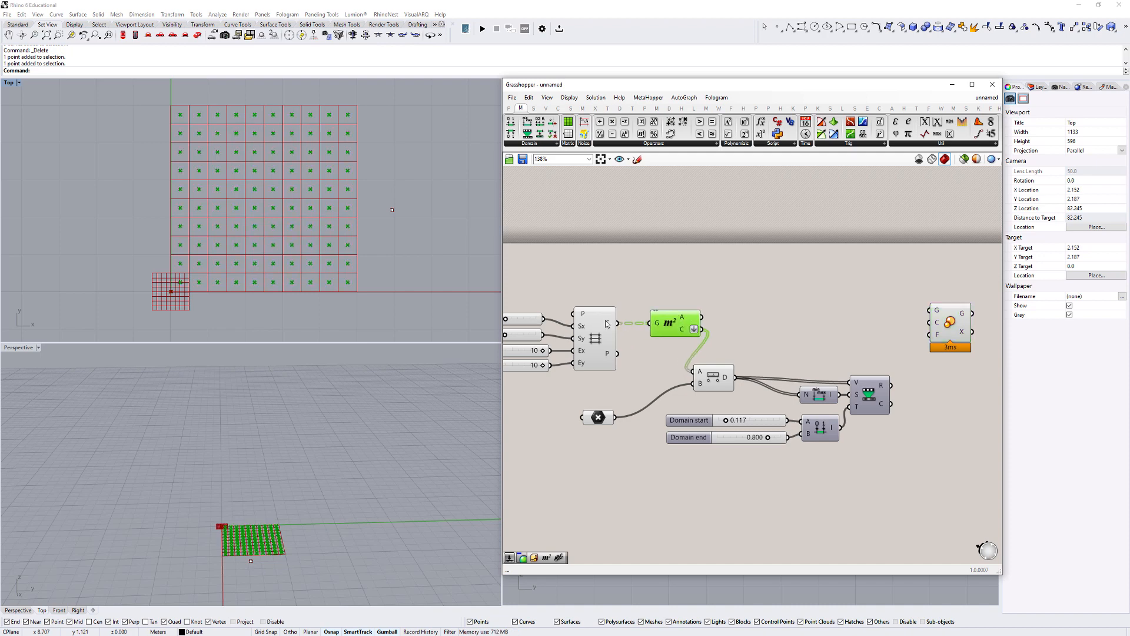
mouse_move(613, 324)
left_click_drag(616, 323, 937, 311)
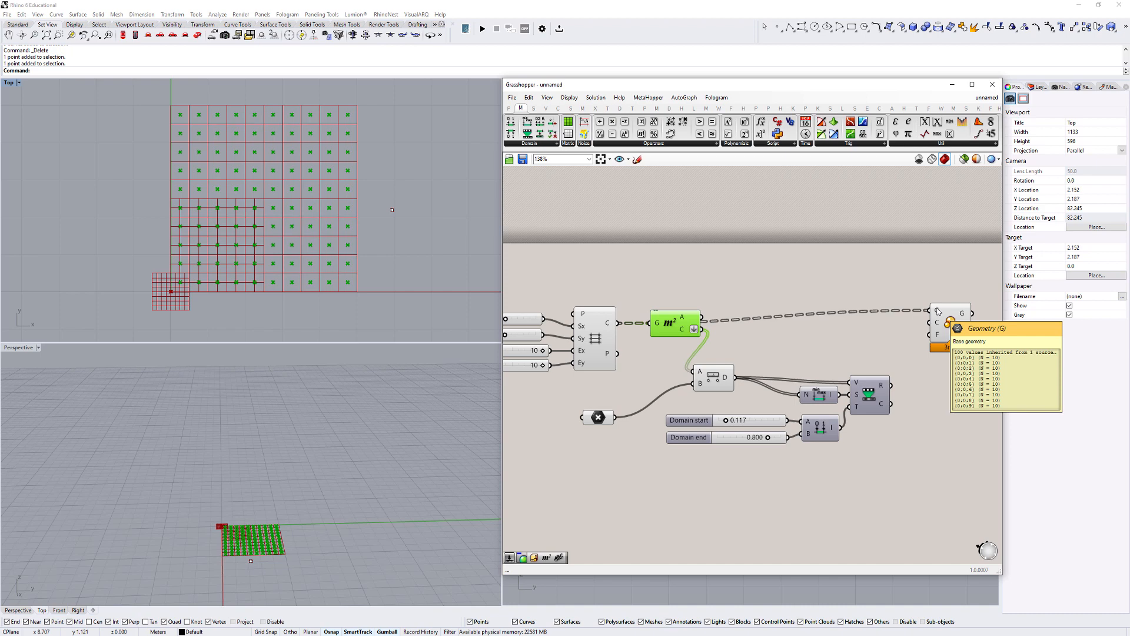
- Flatten the Scale component's G input and align the component with the incoming cell wire
right_click(938, 310)
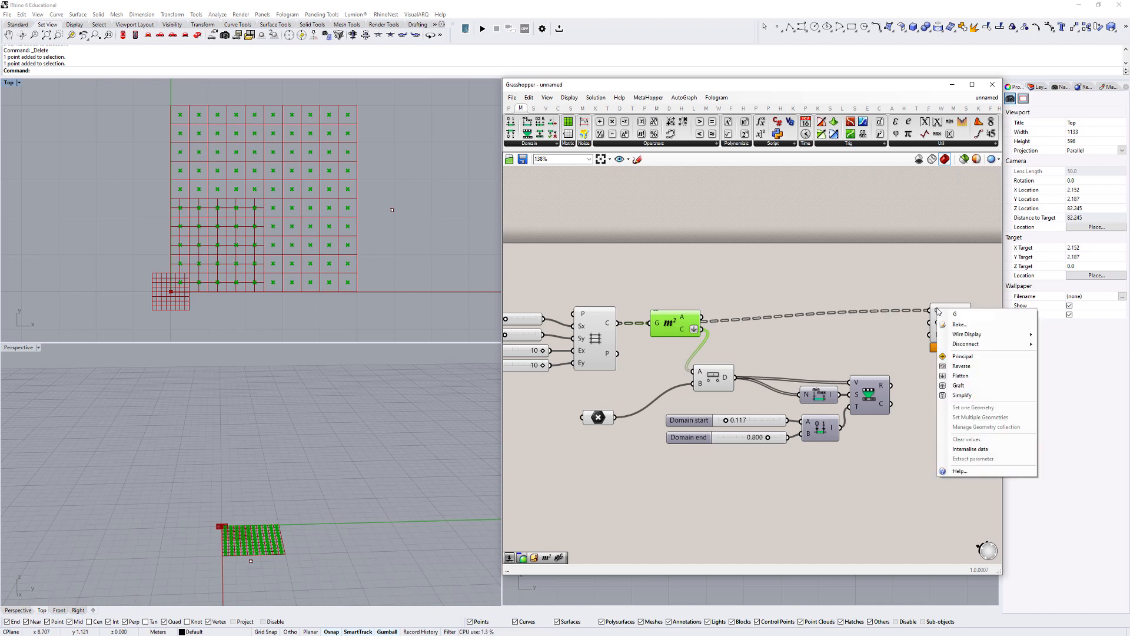
key("Escape")
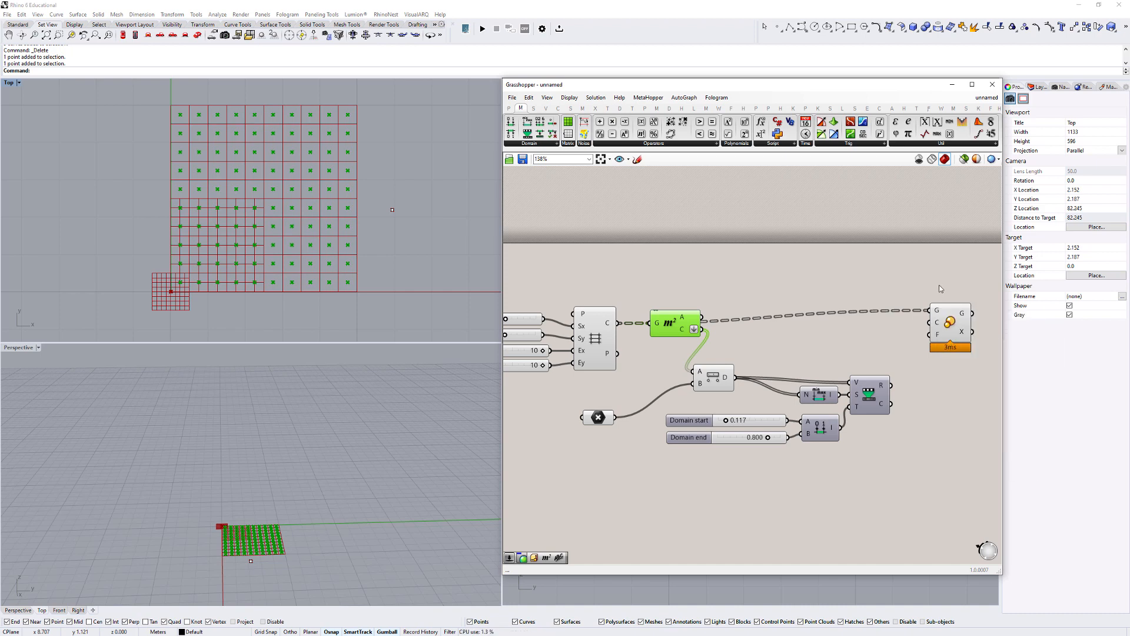
right_click(937, 310)
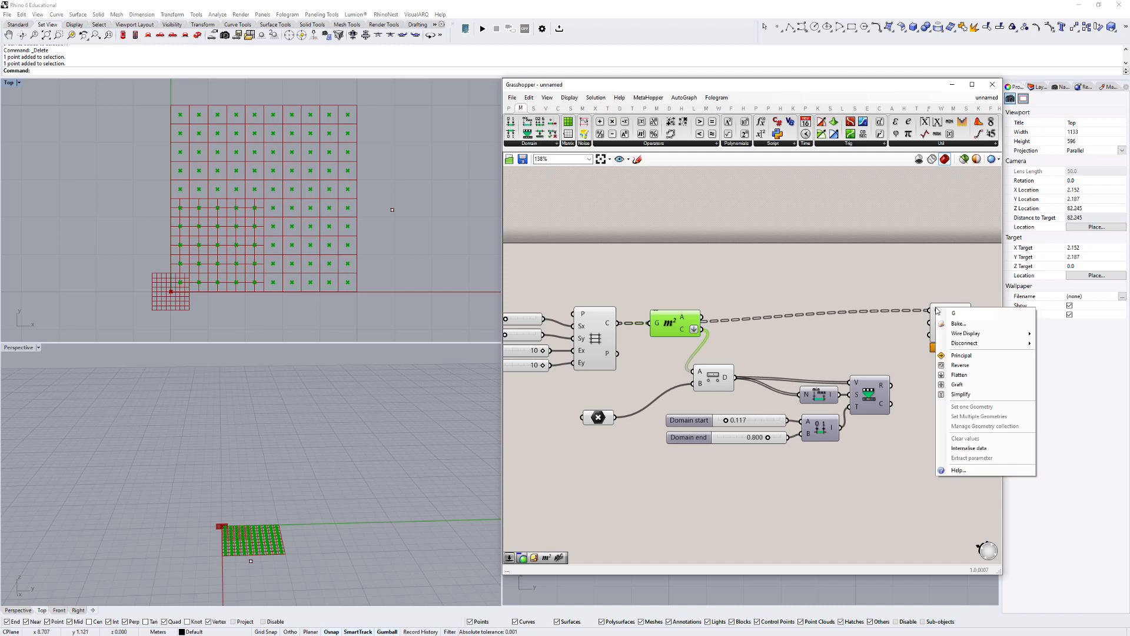
left_click(959, 375)
left_click(948, 346)
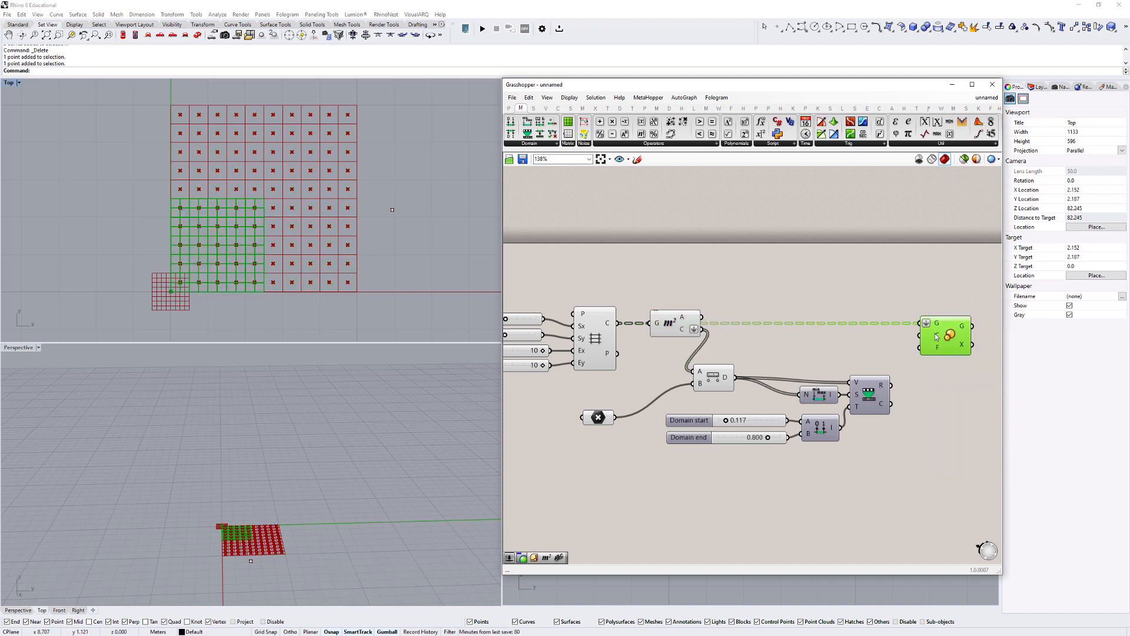
left_click(941, 303)
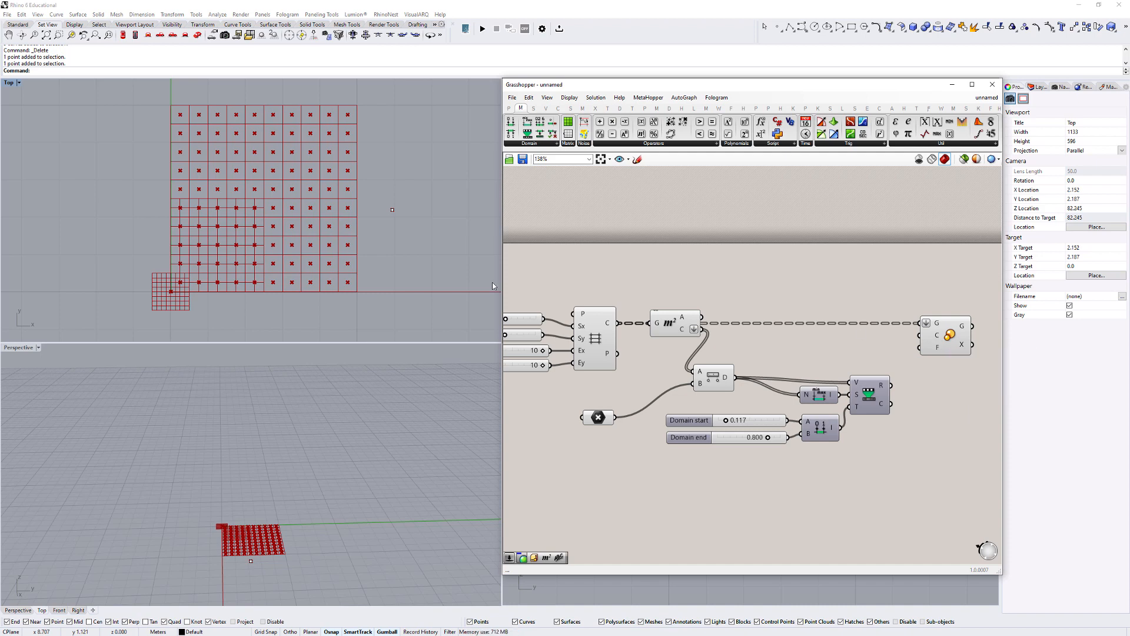
- Connect the Area component's C output to the Scale component's C input so each cell scales about its centroid
scroll(311, 246, "up", 4)
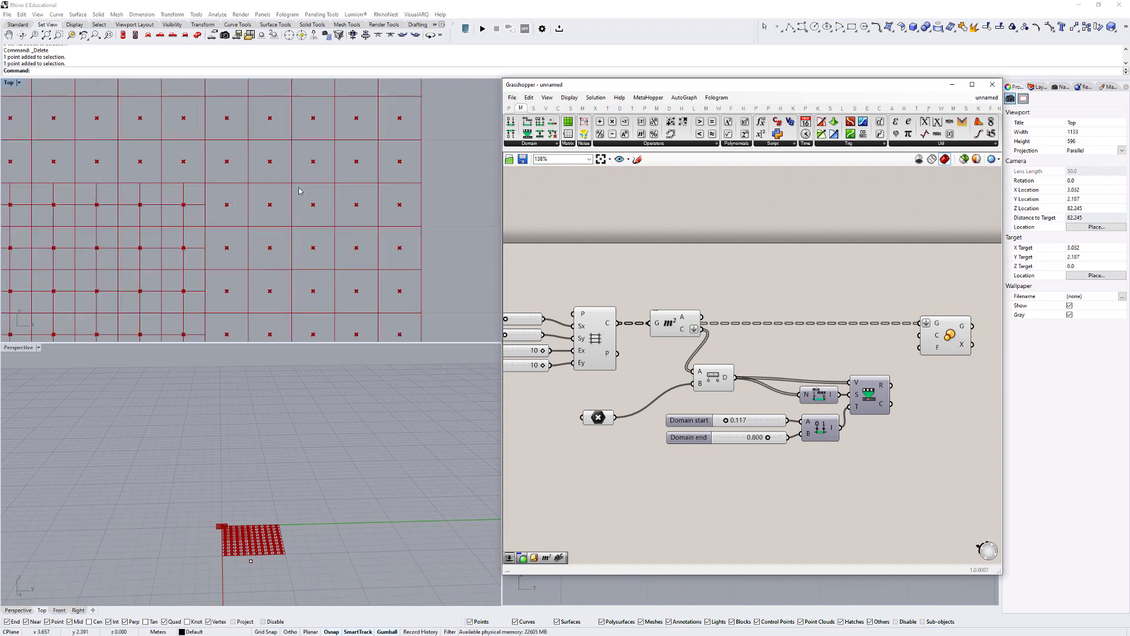
right_click_drag(703, 332, 607, 328)
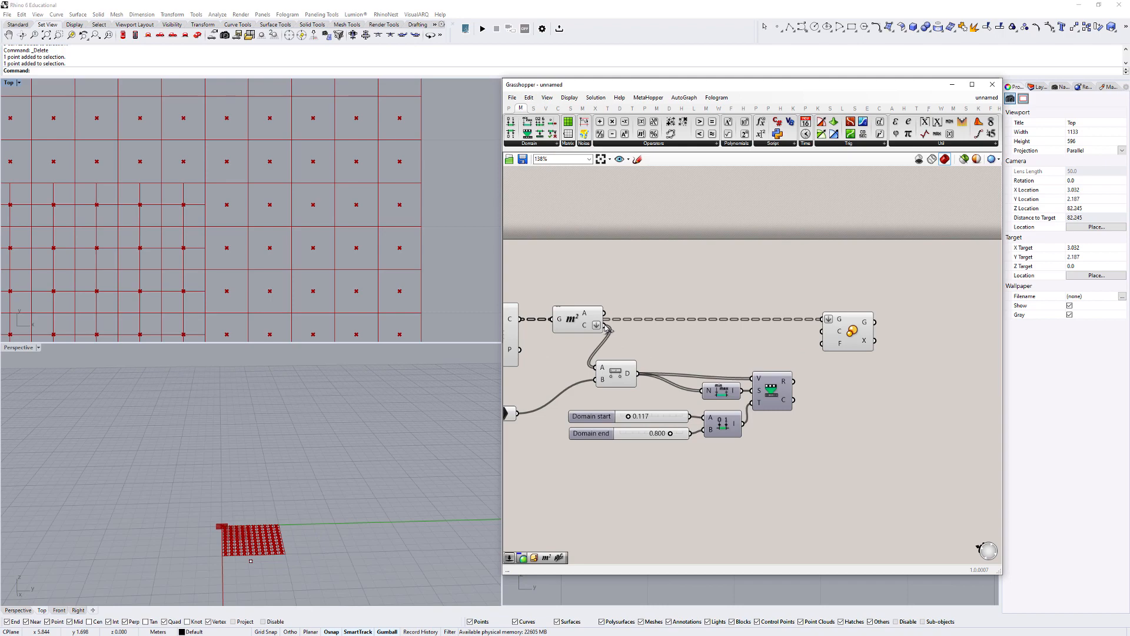
left_click_drag(606, 328, 823, 336)
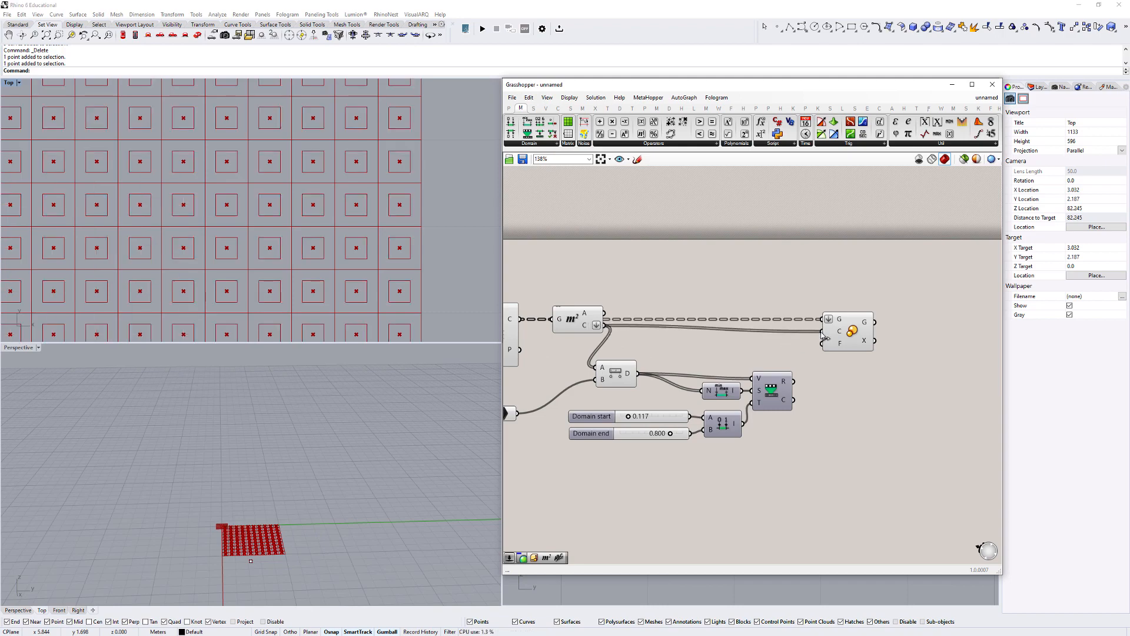
- Examine the scaled cells in the Top view and the Scale component's Factor input
scroll(721, 334, "down", 1)
right_click_drag(721, 334, 890, 318)
scroll(424, 286, "down", 8)
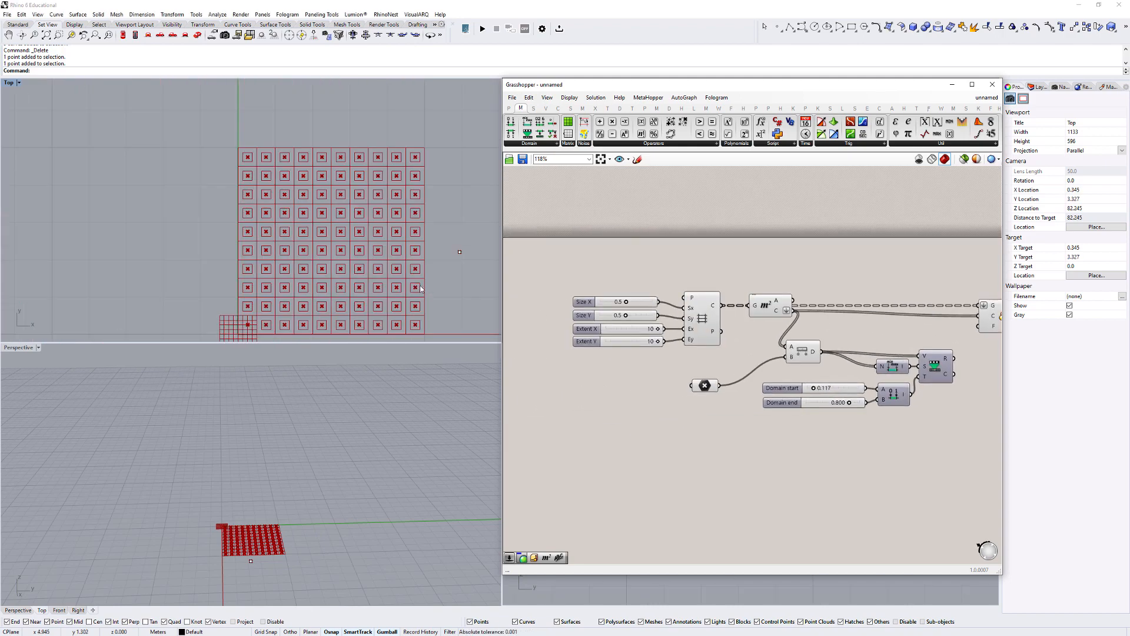
right_click_drag(420, 289, 392, 246)
right_click_drag(952, 288, 774, 286)
scroll(864, 332, "up", 3)
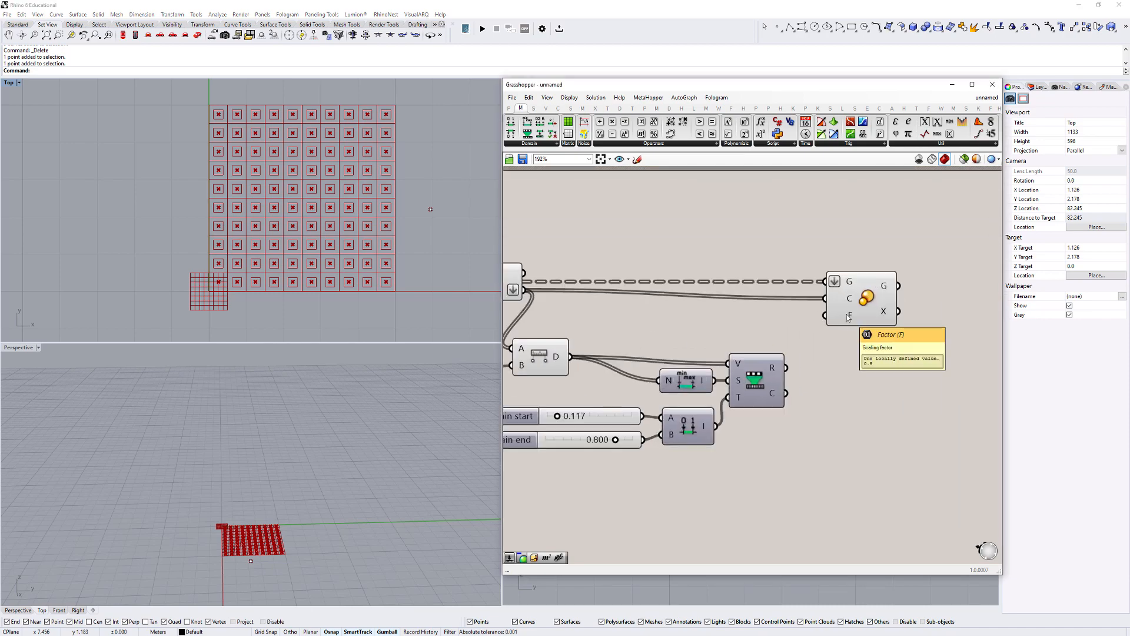
right_click_drag(802, 246, 955, 247)
scroll(800, 269, "down", 2)
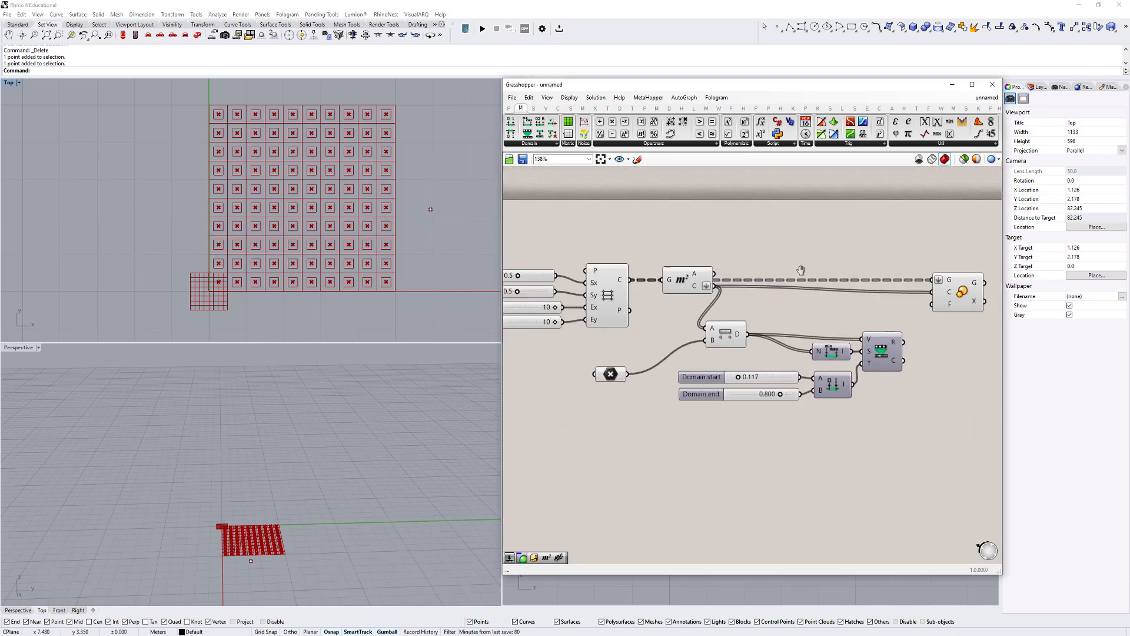
right_click_drag(800, 270, 846, 280)
- Turn off the preview of the Rectangular grid and Area components
scroll(654, 297, "up", 1)
left_click(653, 305)
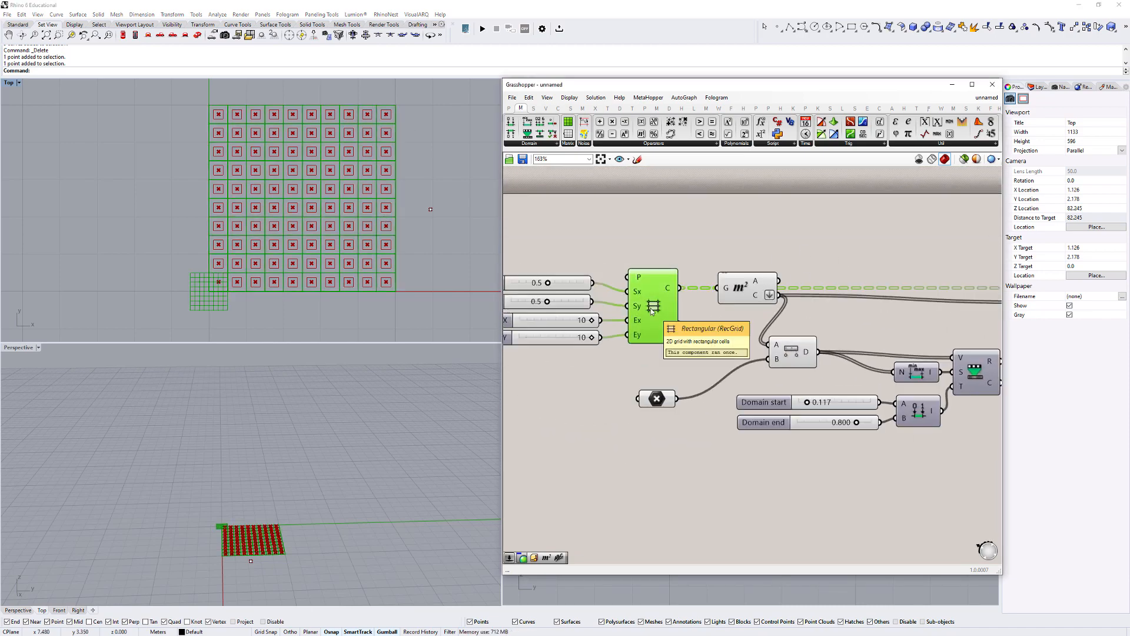
right_click(651, 311)
left_click(676, 325)
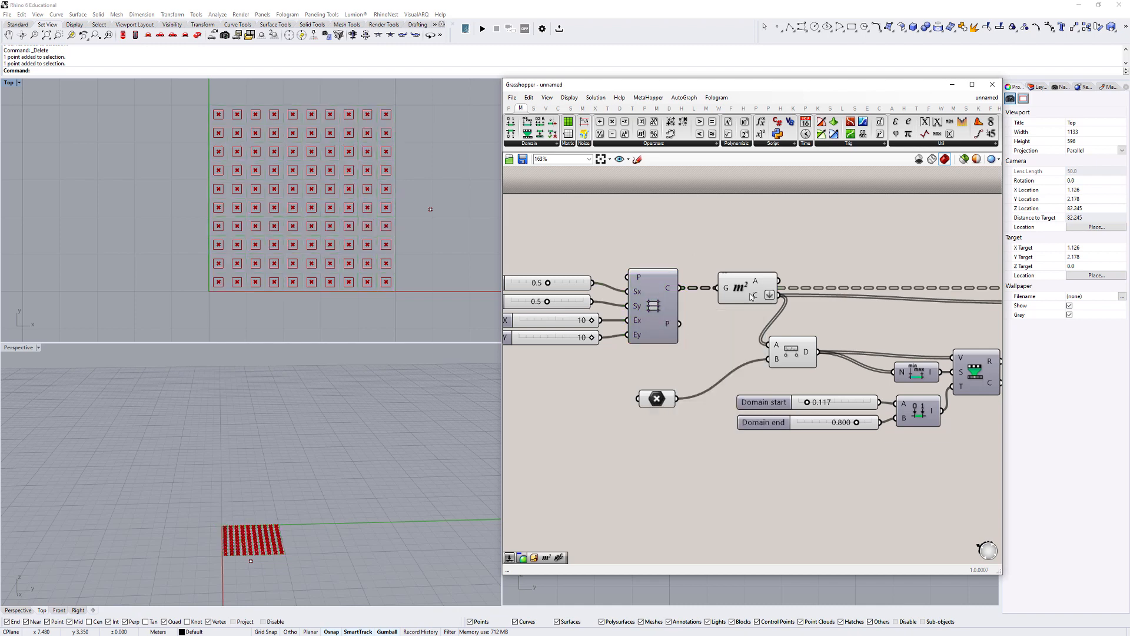
left_click(755, 297)
right_click(754, 296)
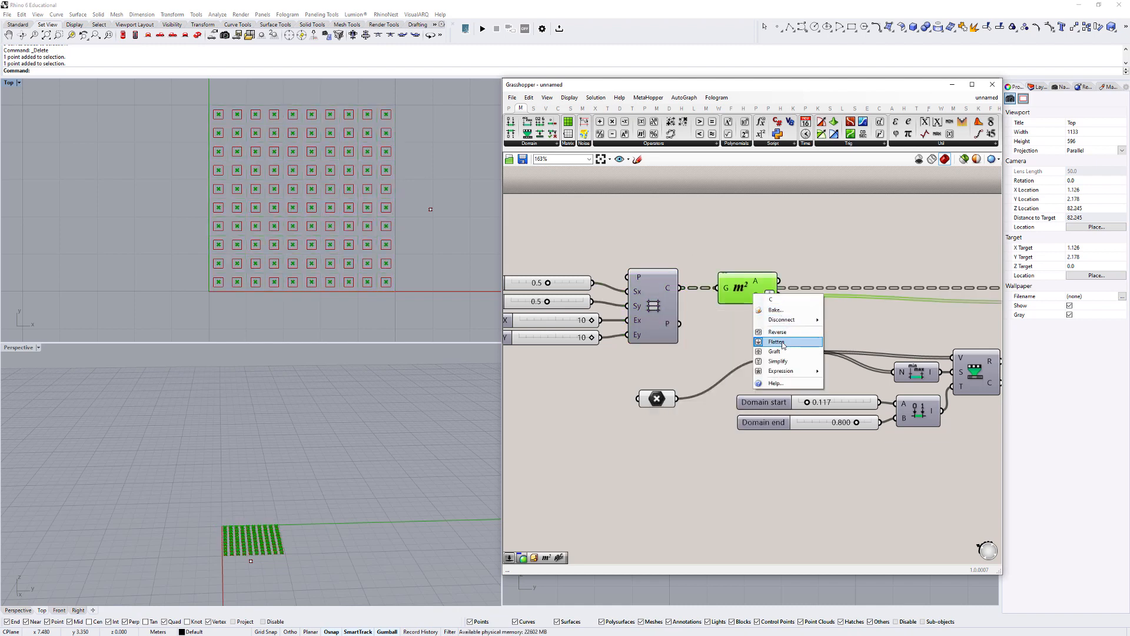
left_click(748, 288)
right_click(748, 288)
left_click(769, 306)
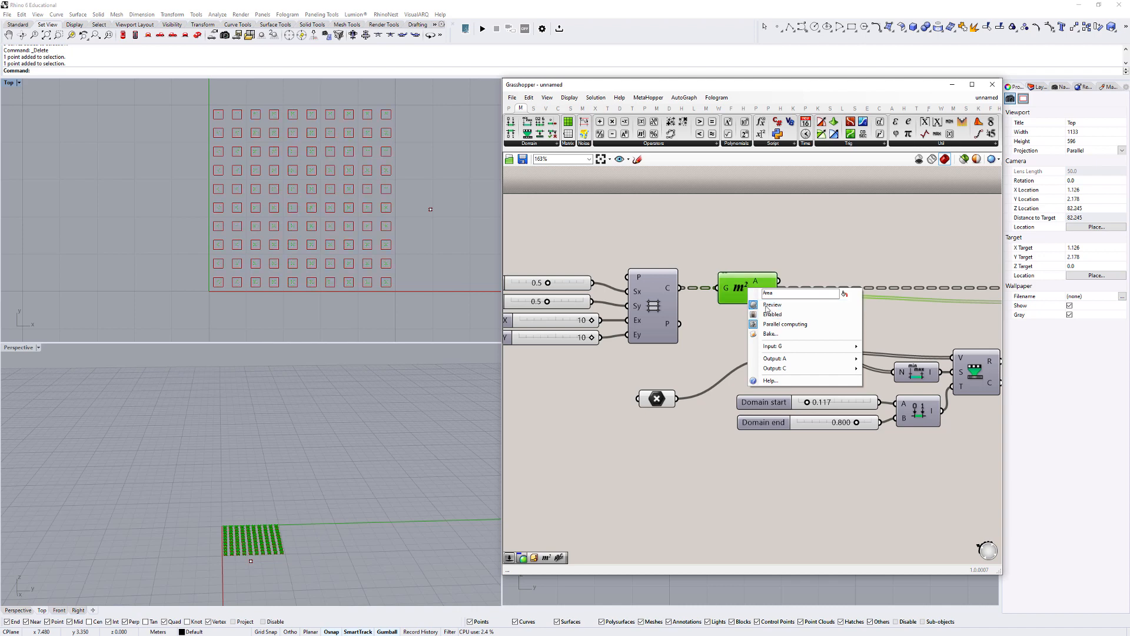
left_click(608, 267)
left_click_drag(607, 266, 776, 358)
left_click(849, 262)
- Examine the Scale component's Factor input and compare the scaled cells with the original grid in the Top view
scroll(849, 262, "down", 3)
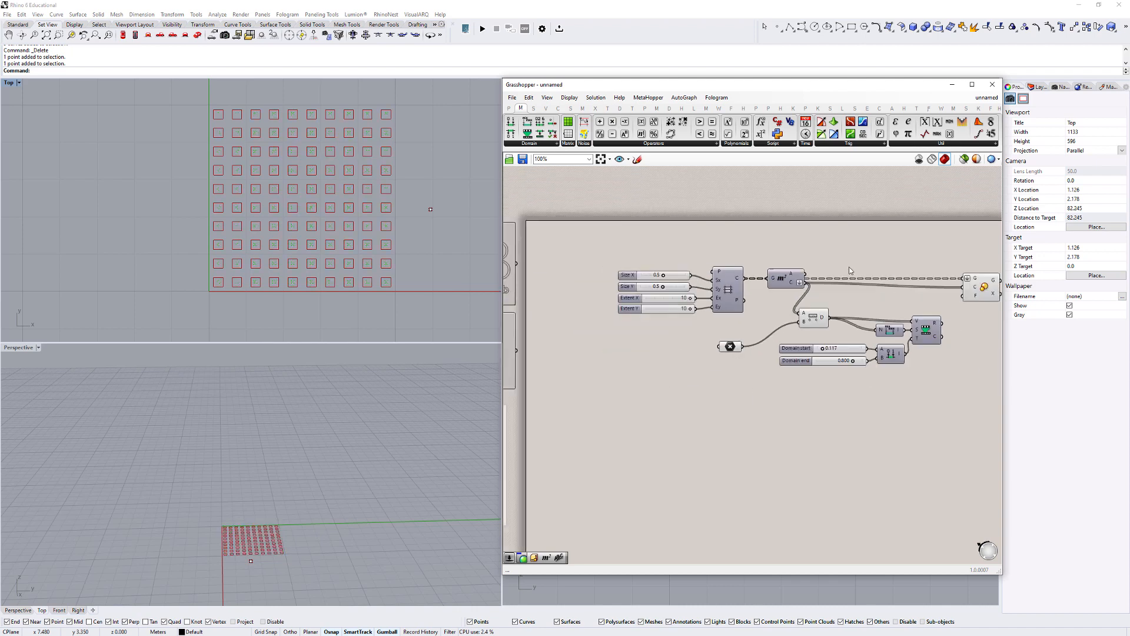
right_click_drag(884, 279, 687, 297)
scroll(789, 299, "up", 3)
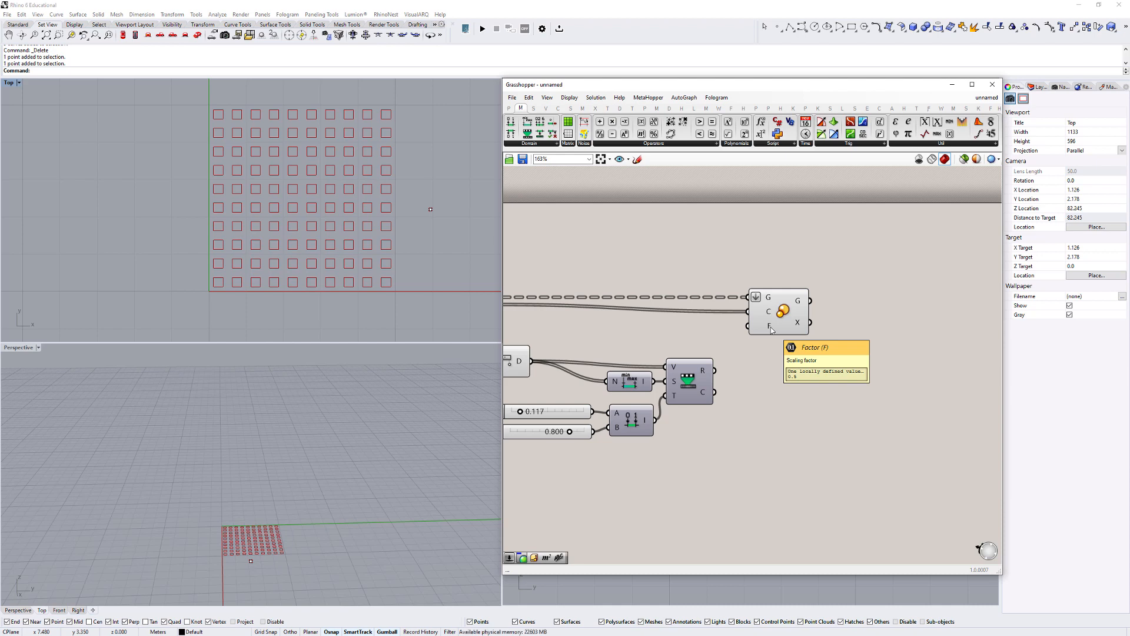
scroll(770, 327, "down", 2)
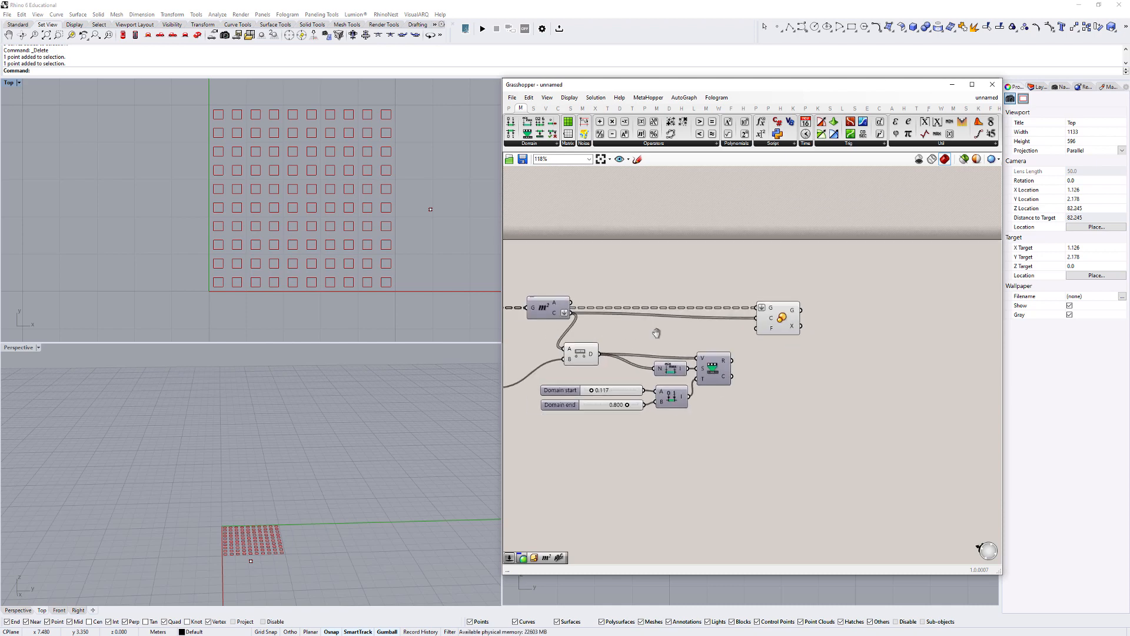
right_click_drag(655, 331, 814, 331)
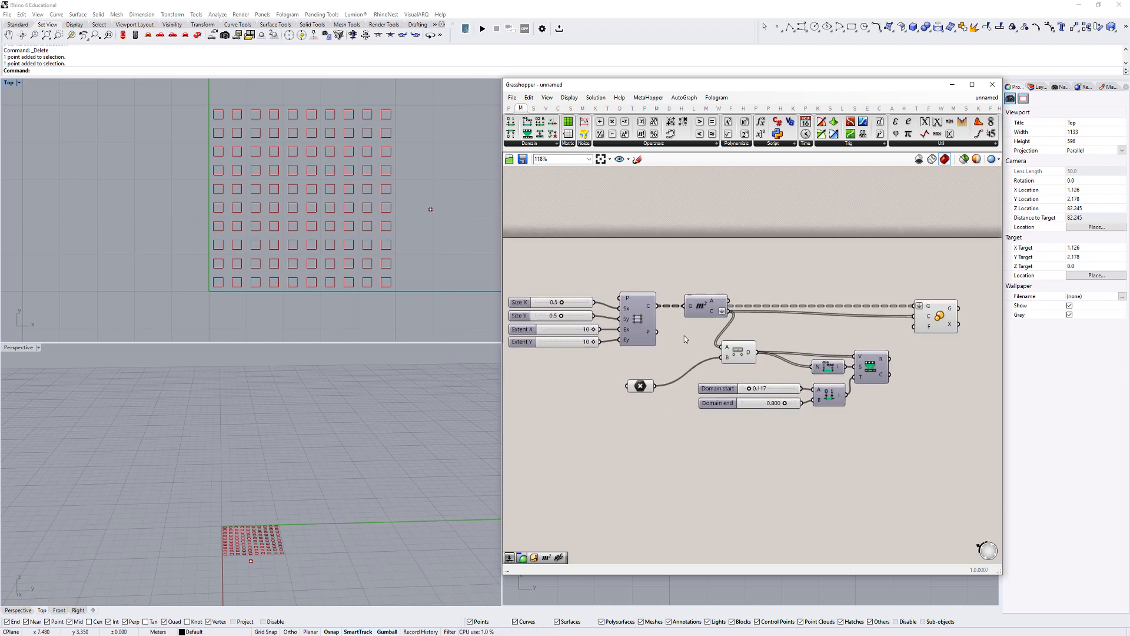
left_click(638, 313)
scroll(324, 103, "up", 2)
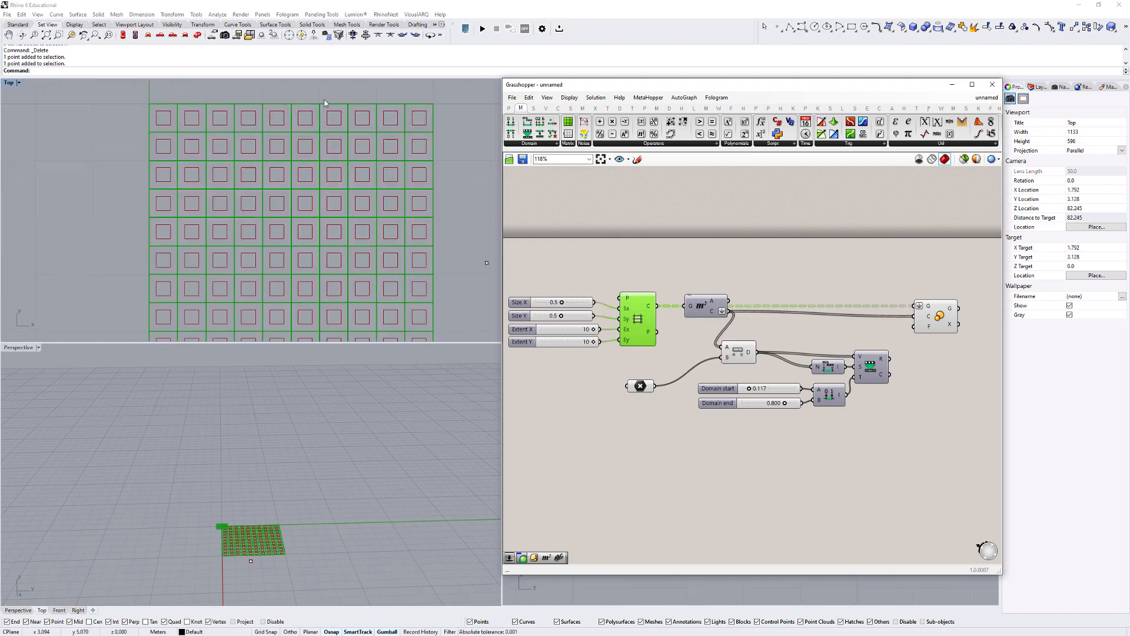
scroll(325, 103, "up", 2)
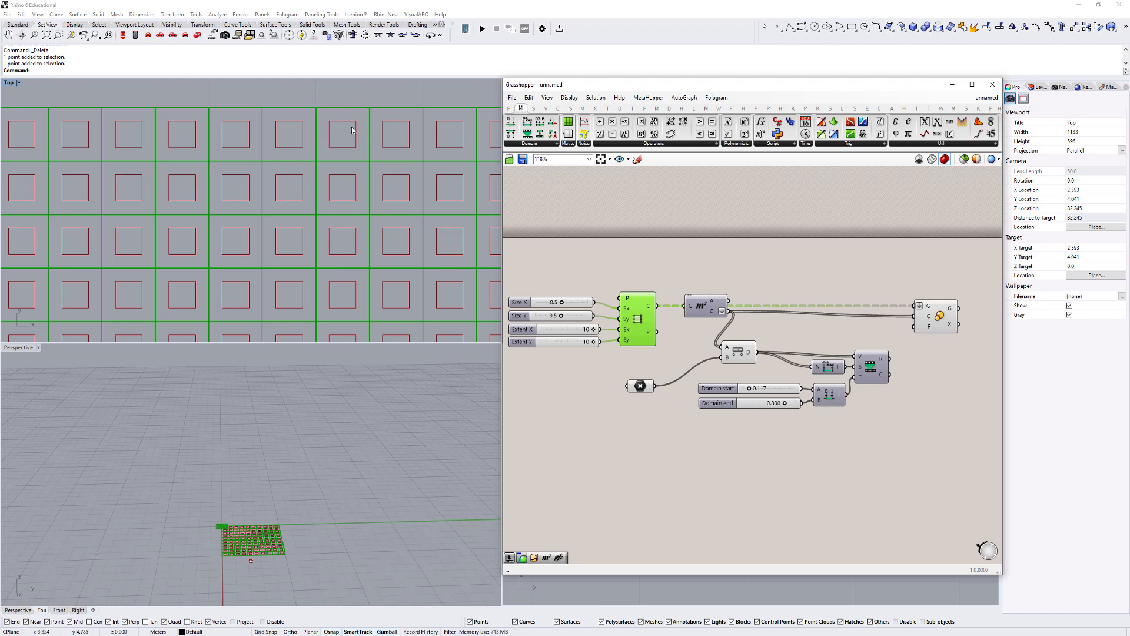
scroll(257, 124, "down", 2)
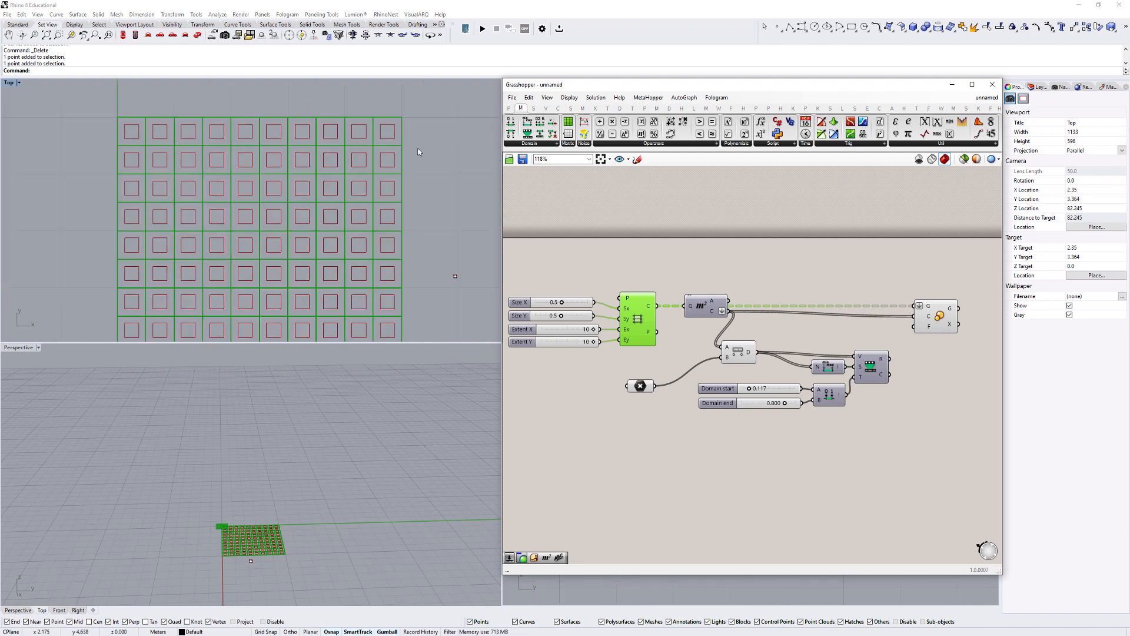
right_click_drag(870, 311, 783, 310)
scroll(844, 308, "up", 1)
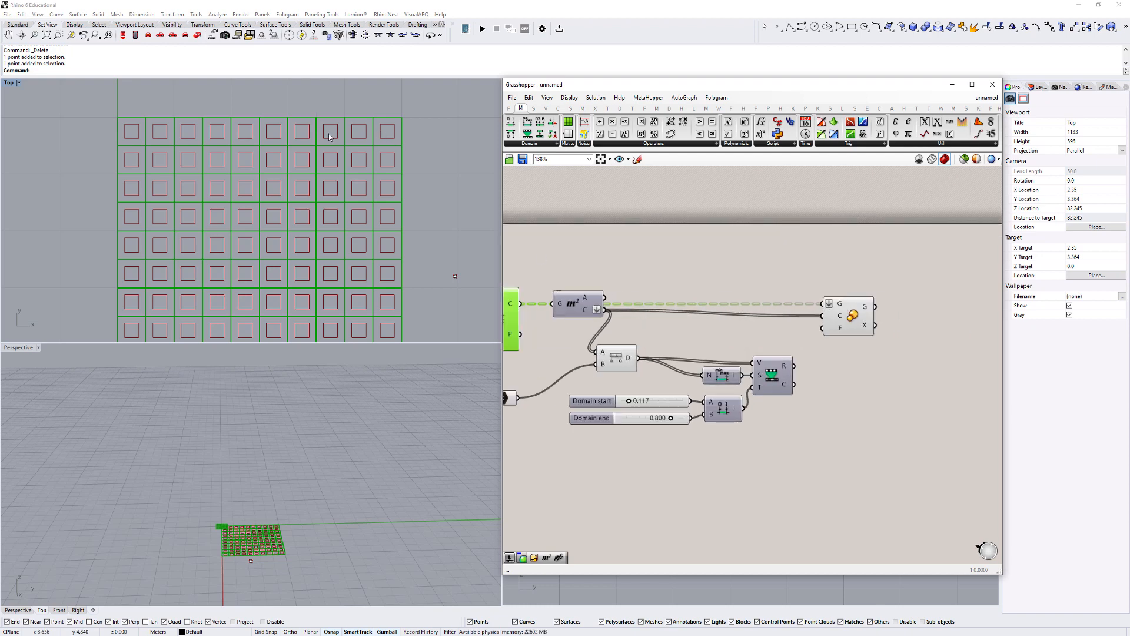
right_click_drag(568, 313, 649, 316)
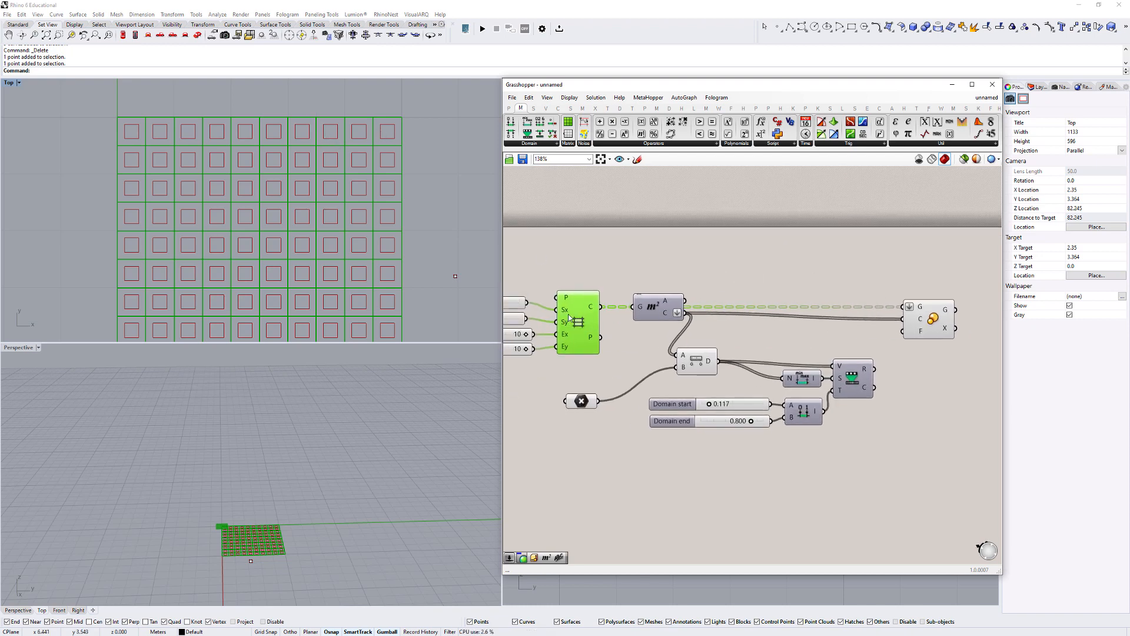
key("ctrl+q")
left_click(759, 335)
- Add a panel beside Remap Numbers and connect the R output to it
right_click_drag(822, 333, 651, 290)
scroll(671, 309, "up", 1)
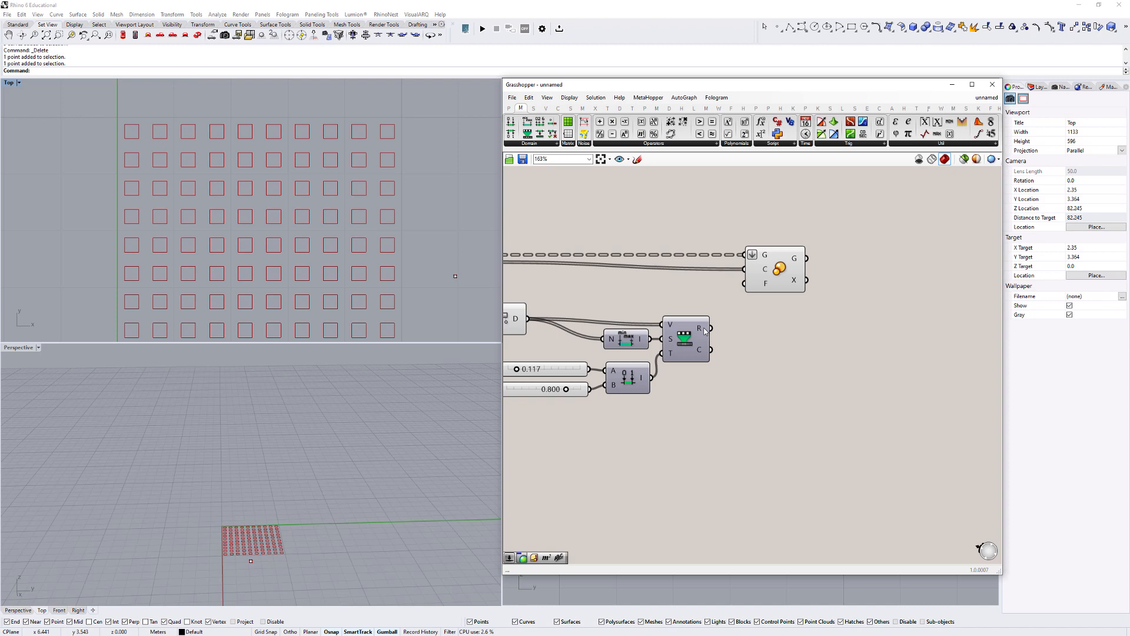
double_click(811, 349)
type("panel")
key("Return")
left_click_drag(711, 327, 754, 345)
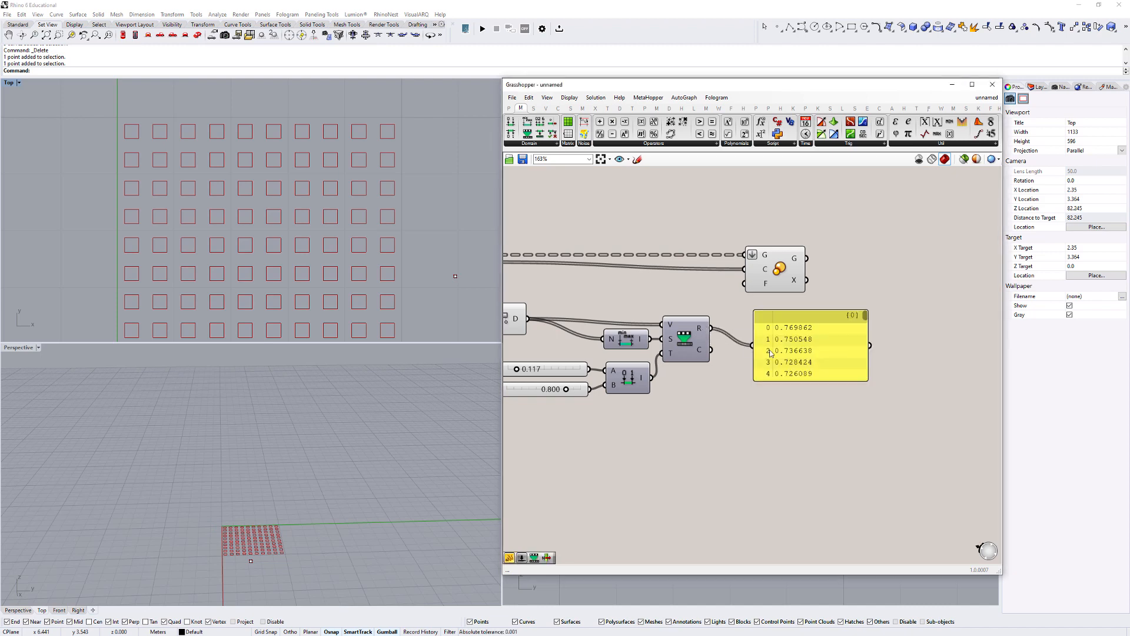
- Inspect the unmapped distances by connecting the Distance D output to a temporary copy of the panel, and delete that copy
left_click(769, 352)
scroll(788, 333, "down", 2)
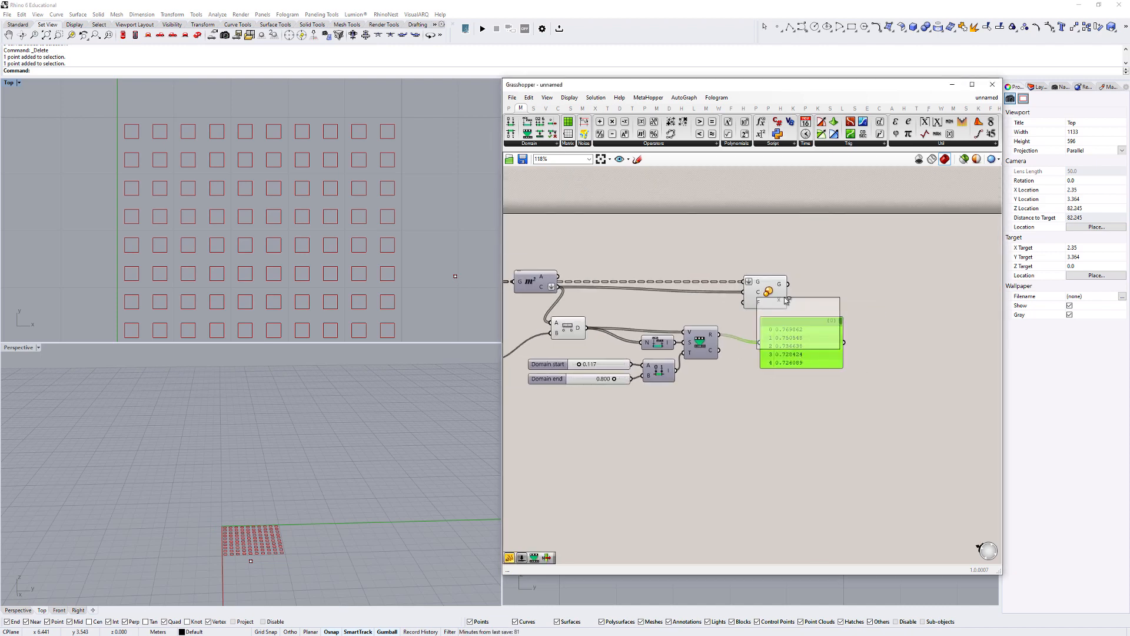
left_click_drag(784, 298, 771, 215, "alt")
left_click_drag(587, 328, 798, 372)
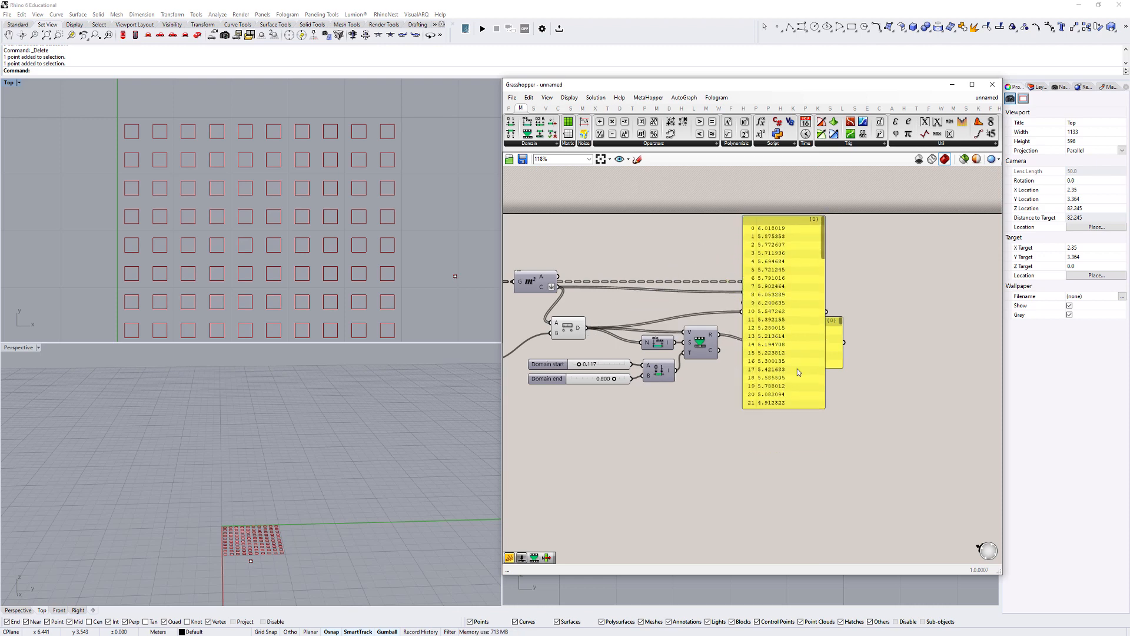
left_click(777, 236)
key("Delete")
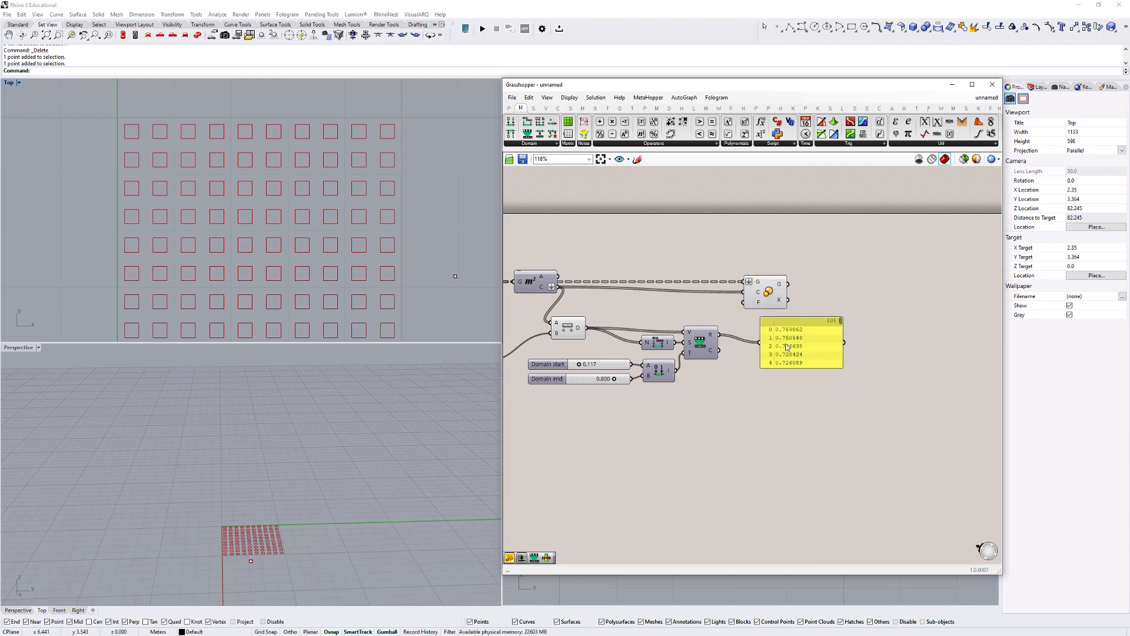
- Enlarge the panel of remapped values and place it below the Scale component
scroll(786, 348, "up", 3)
left_click_drag(787, 390, 789, 552)
right_click_drag(770, 395, 848, 390)
scroll(739, 355, "down", 1)
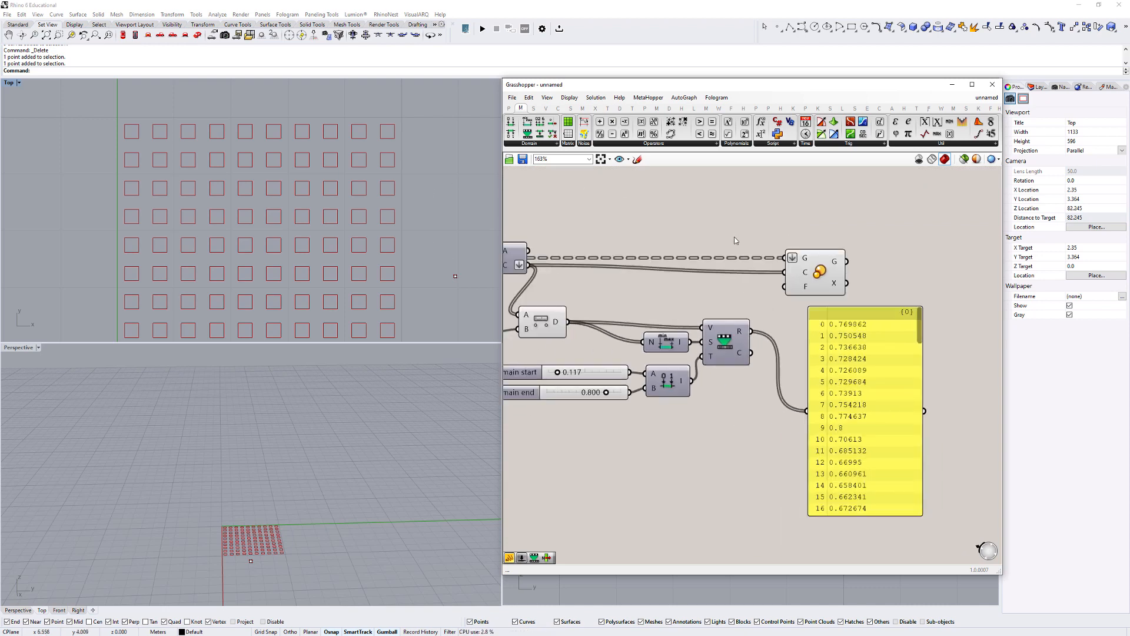
- Highlight the Rectangular grid component's output and compare its original cells with the scaled cells in the Top view
right_click_drag(650, 297, 758, 299)
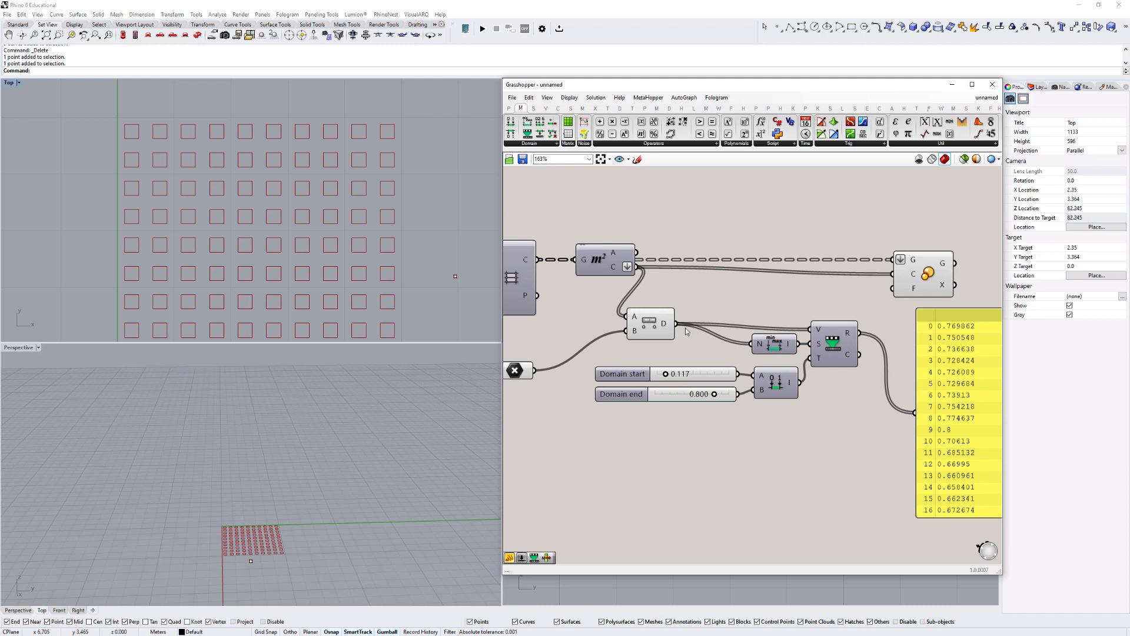
right_click_drag(683, 284, 802, 293)
left_click(611, 279)
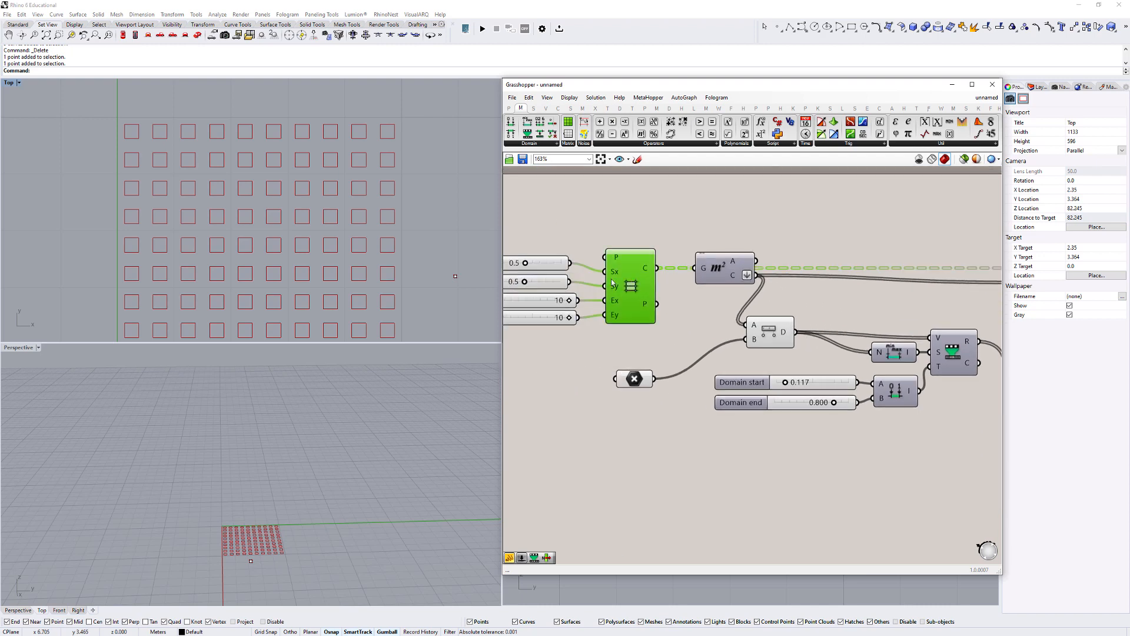
scroll(300, 141, "up", 5)
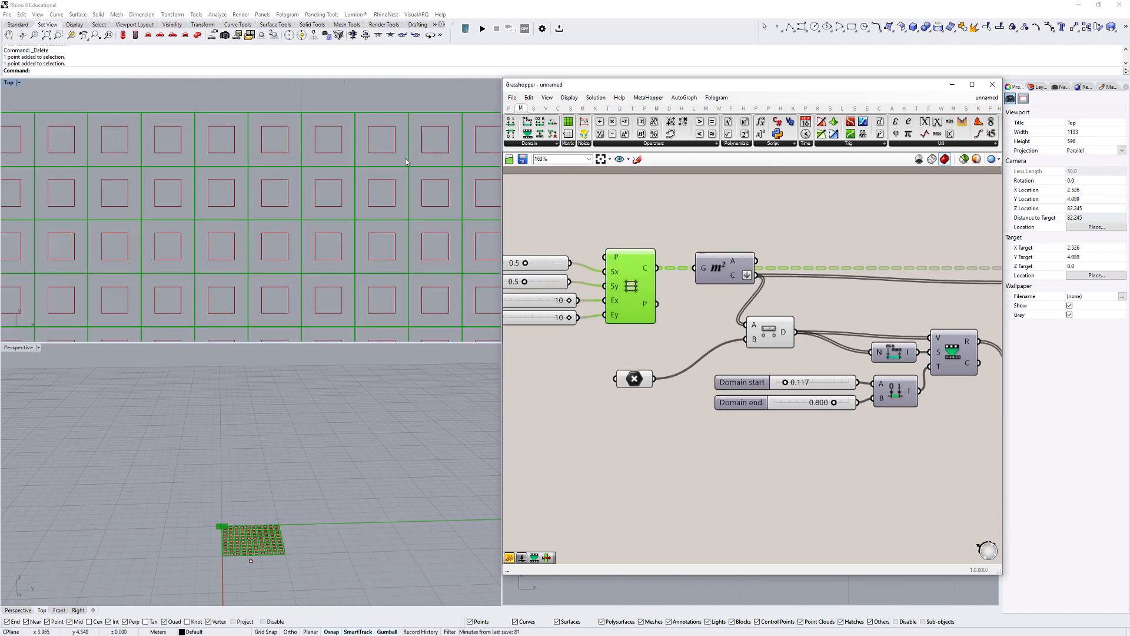
scroll(362, 157, "down", 3)
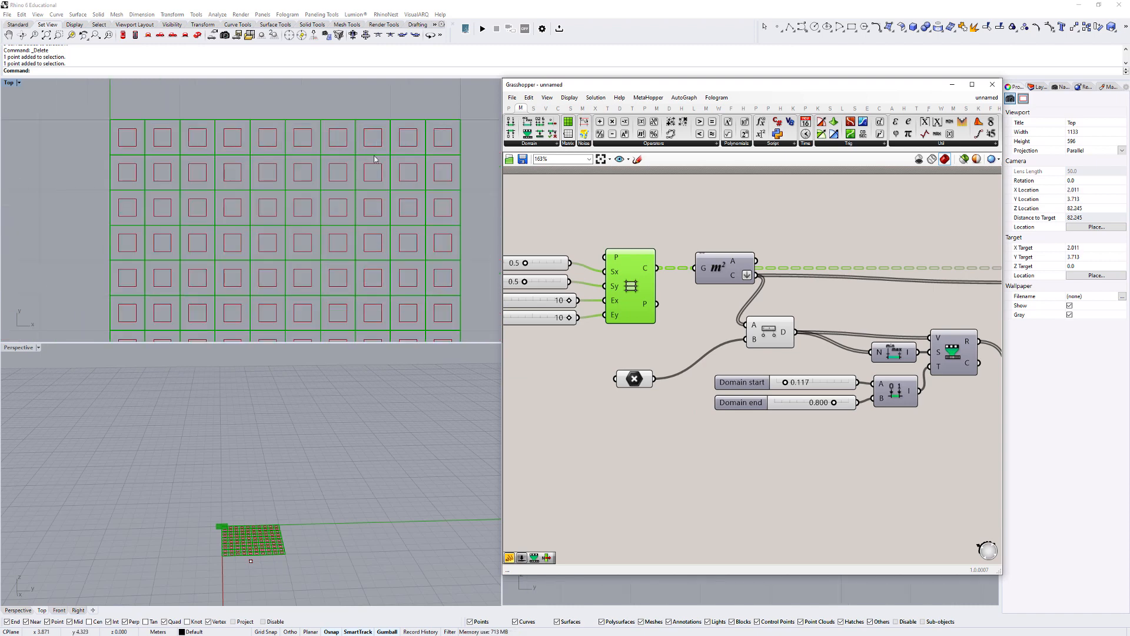
scroll(714, 250, "down", 3)
- Connect the R output of Remap Numbers to the Scale component's F input and move the values panel further down
right_click_drag(714, 250, 546, 264)
scroll(761, 332, "up", 2)
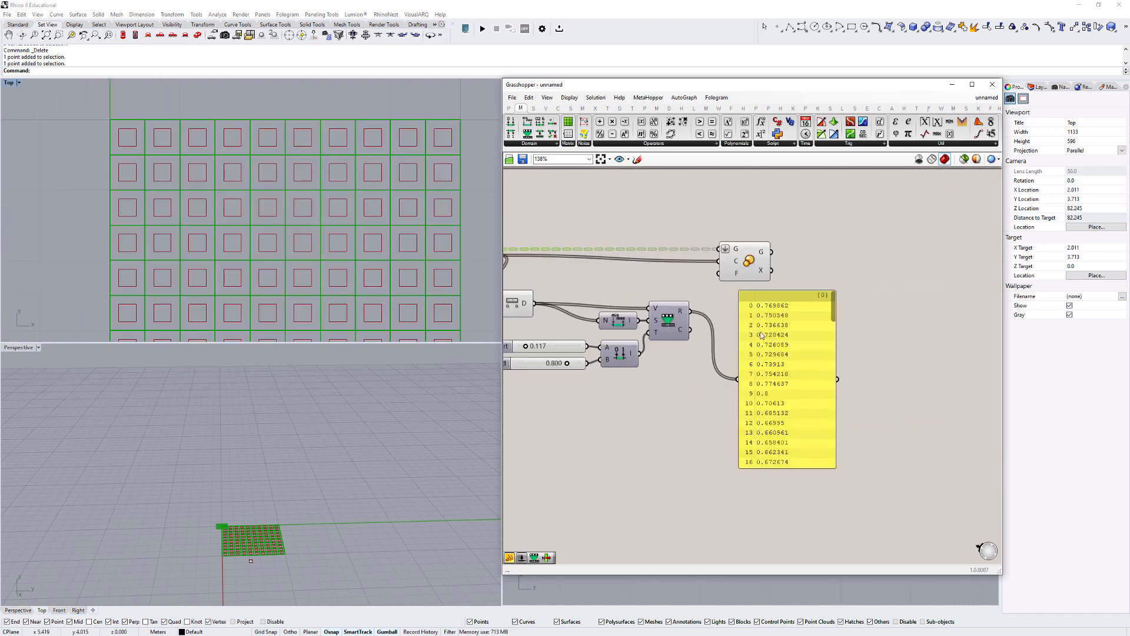
left_click_drag(689, 311, 719, 273)
left_click(787, 350)
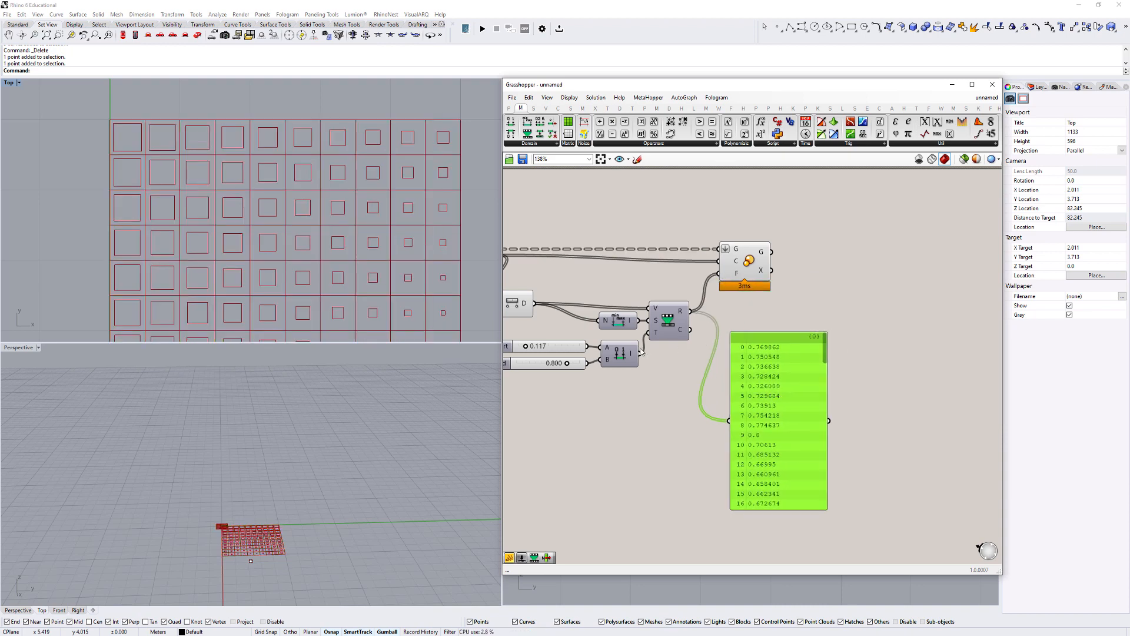
- Compare the original grid with the distance-scaled cells and check their size gradient around the attractor point
scroll(709, 312, "down", 2)
left_click(578, 270)
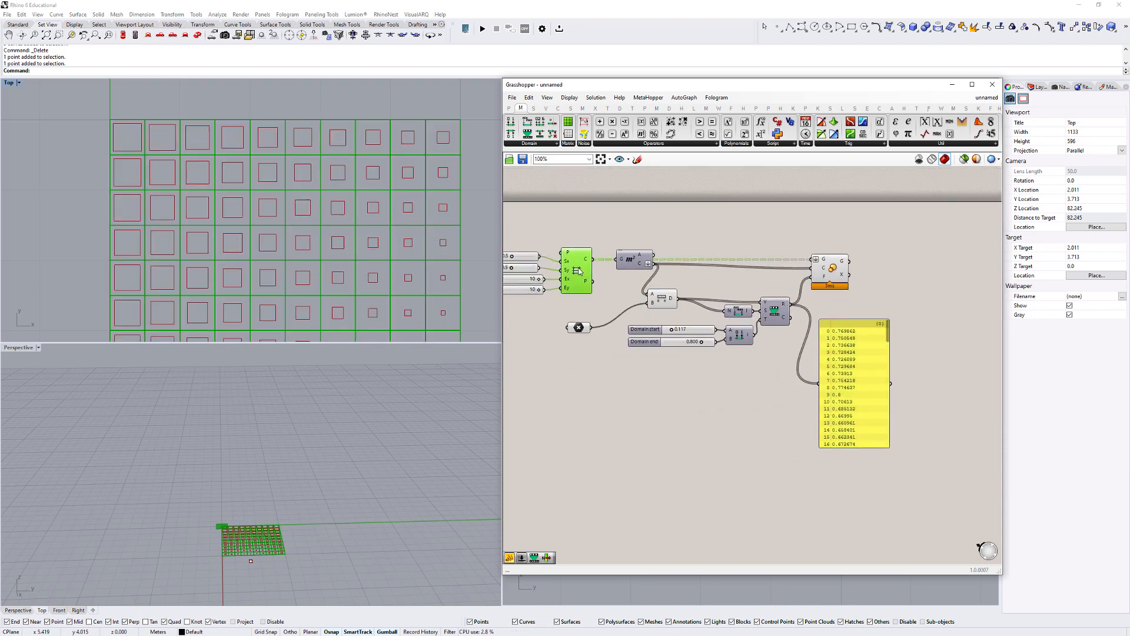
scroll(379, 250, "down", 2)
scroll(213, 176, "down", 2)
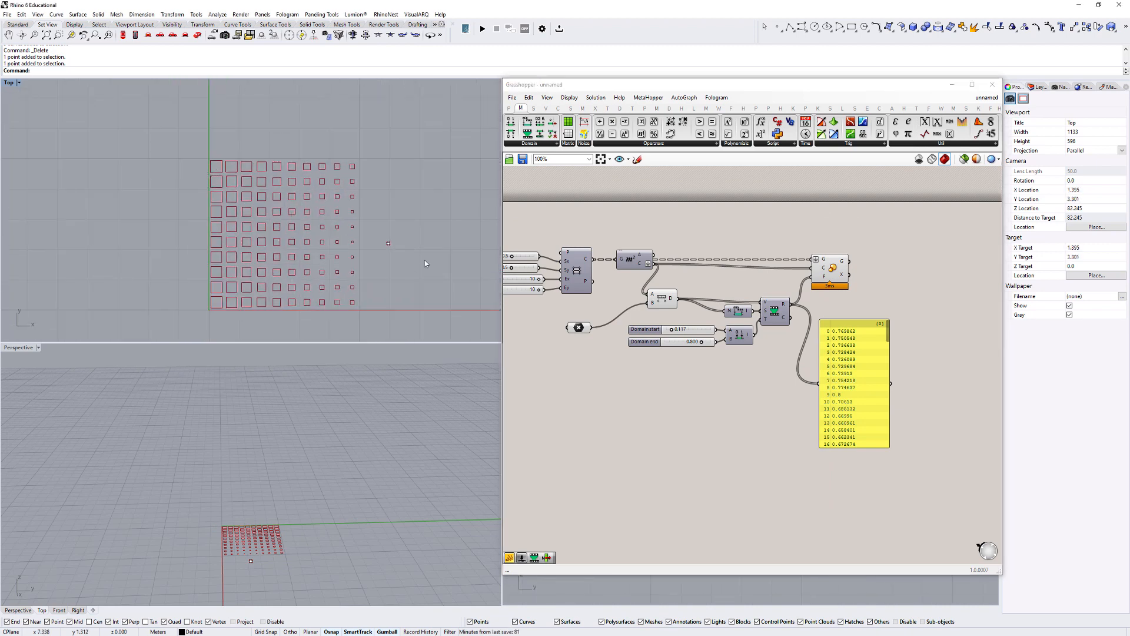
left_click_drag(399, 264, 392, 253)
- Test a Domain start of 0.000, inspect the cells nearest the attractor point, and set the slider to 0.047
scroll(700, 359, "up", 3)
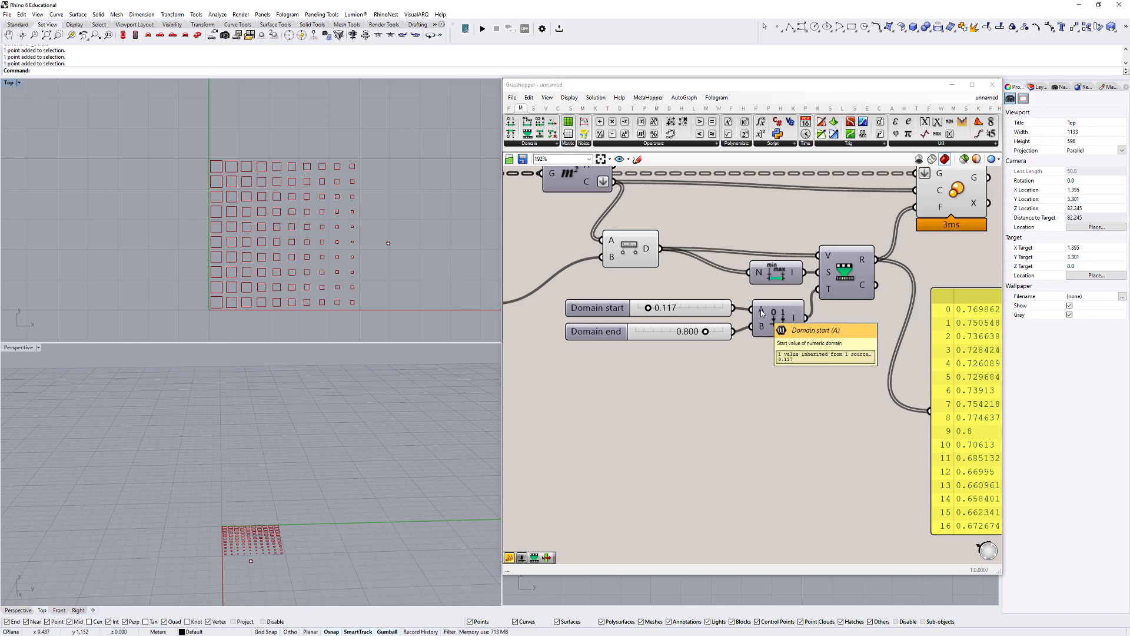
left_click_drag(652, 312, 630, 315)
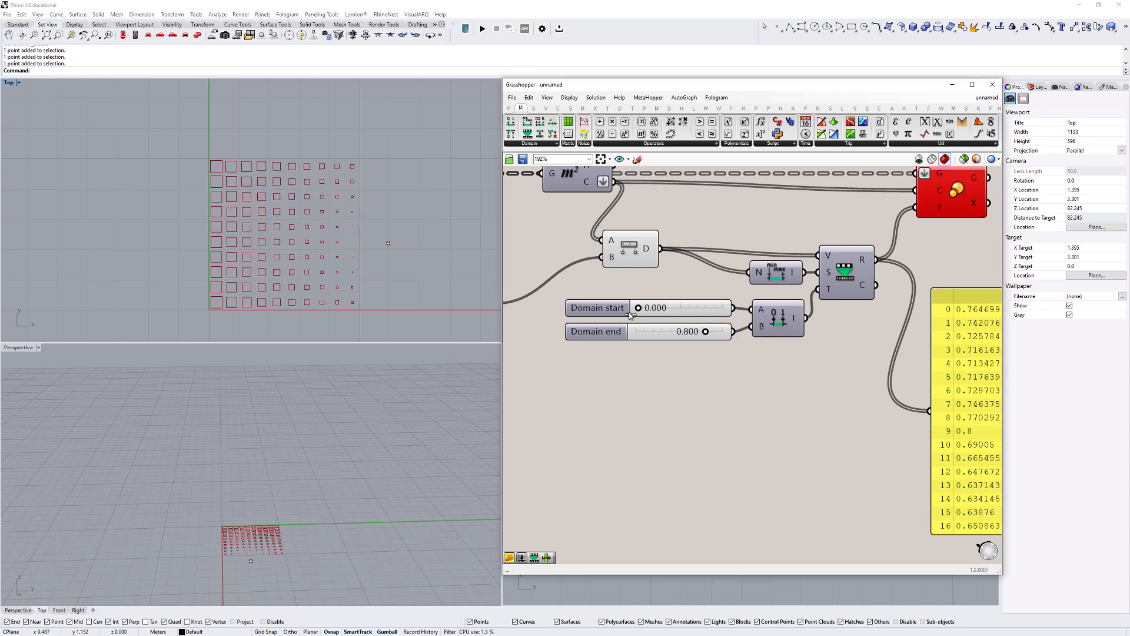
scroll(345, 238, "up", 6)
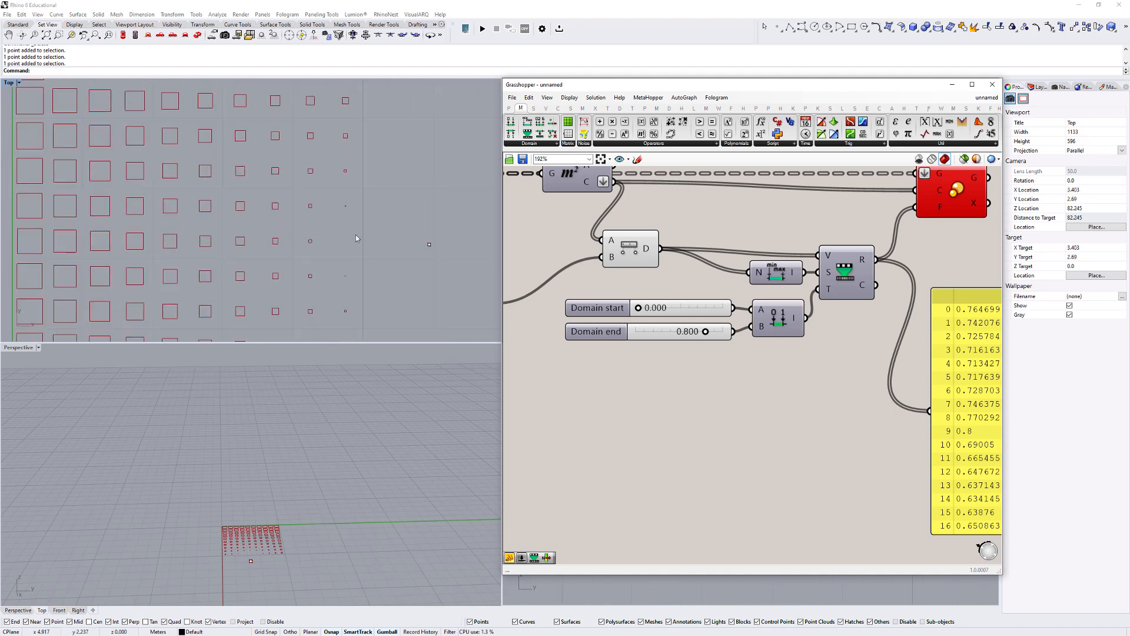
scroll(340, 241, "down", 10)
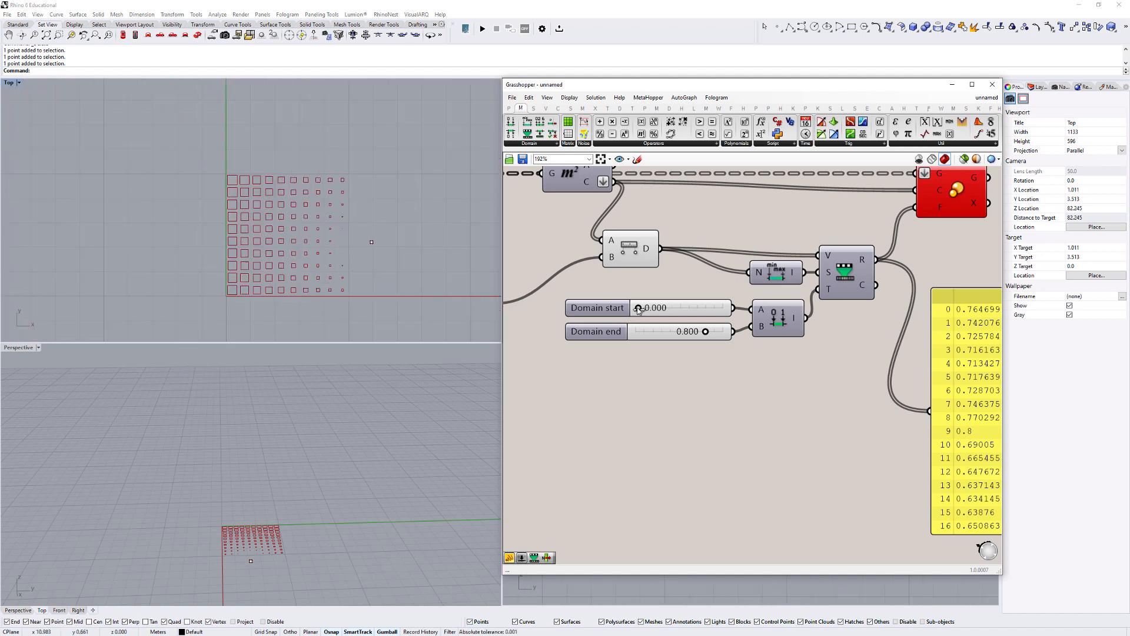
left_click_drag(638, 308, 643, 308)
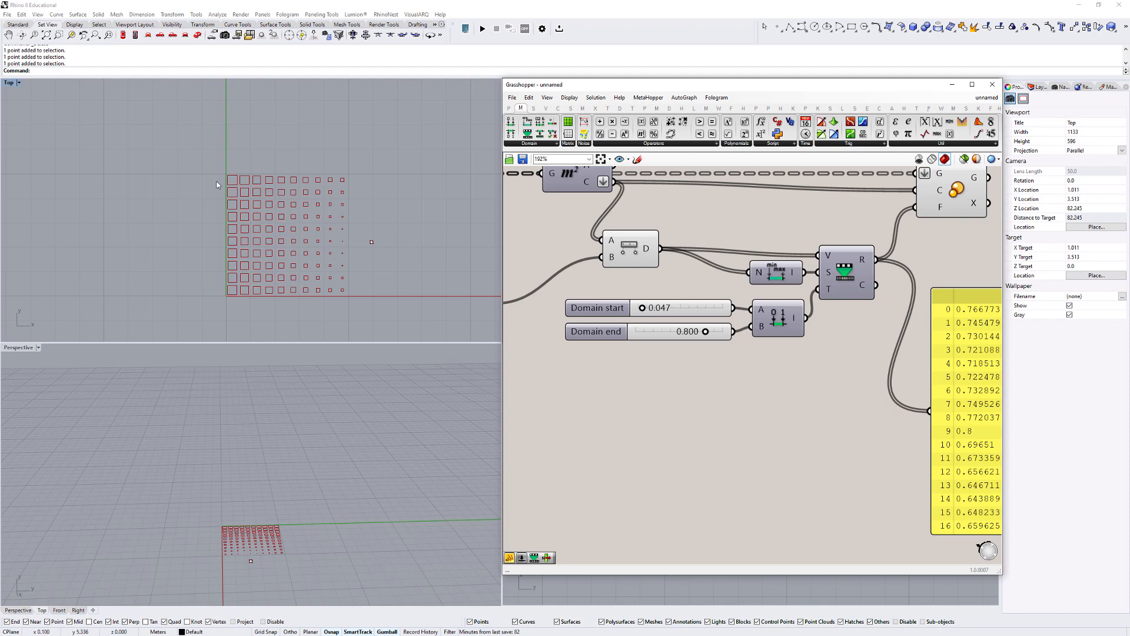
- Set the Domain end slider to 1.000 and inspect the cells farthest from the attractor point in the Top view
left_click(606, 335)
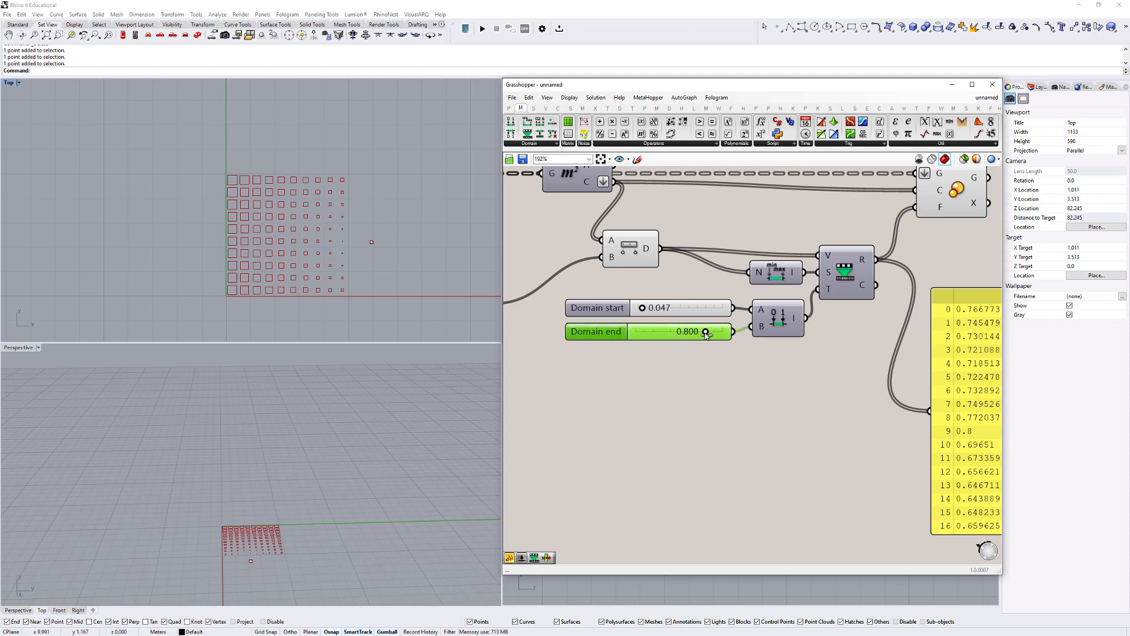
left_click_drag(706, 335, 730, 337)
scroll(247, 206, "up", 17)
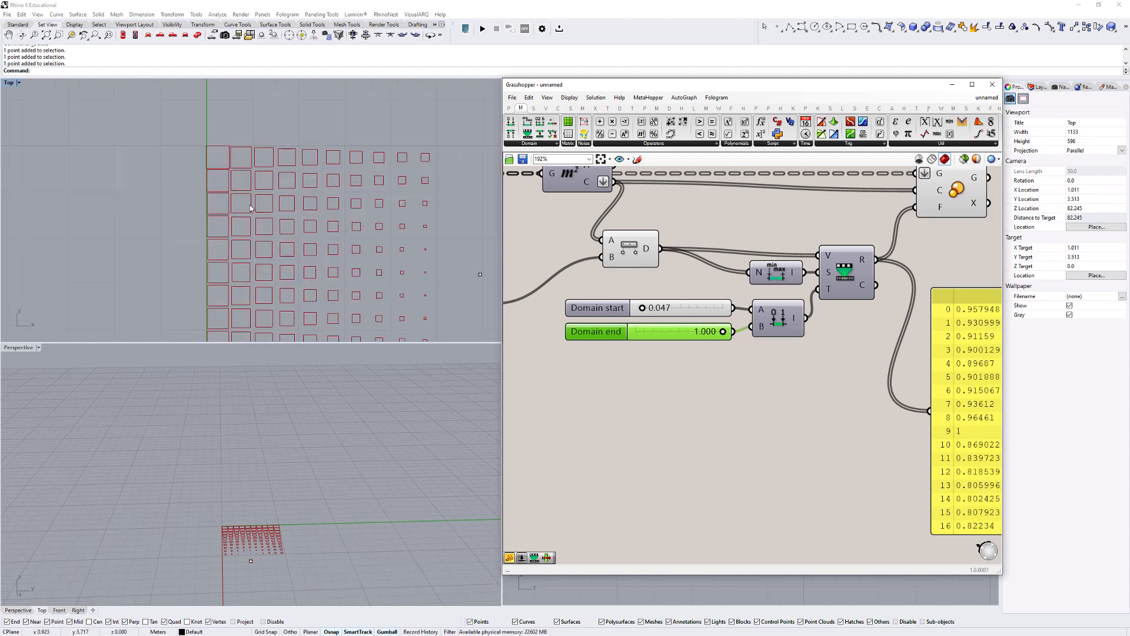
right_click_drag(217, 176, 241, 151)
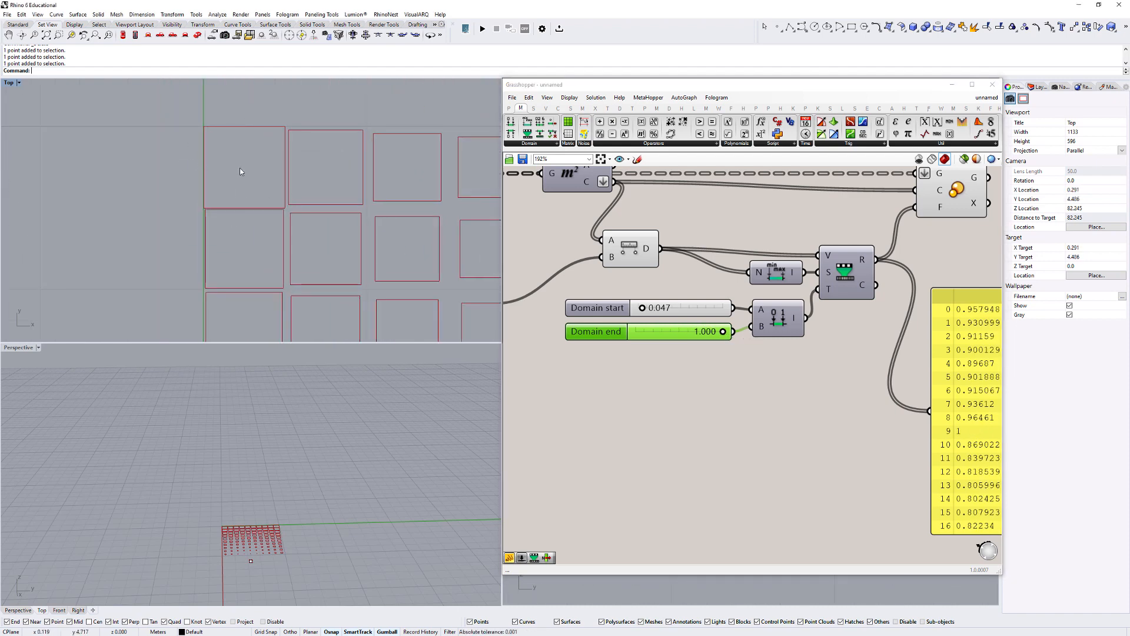
scroll(231, 145, "down", 15)
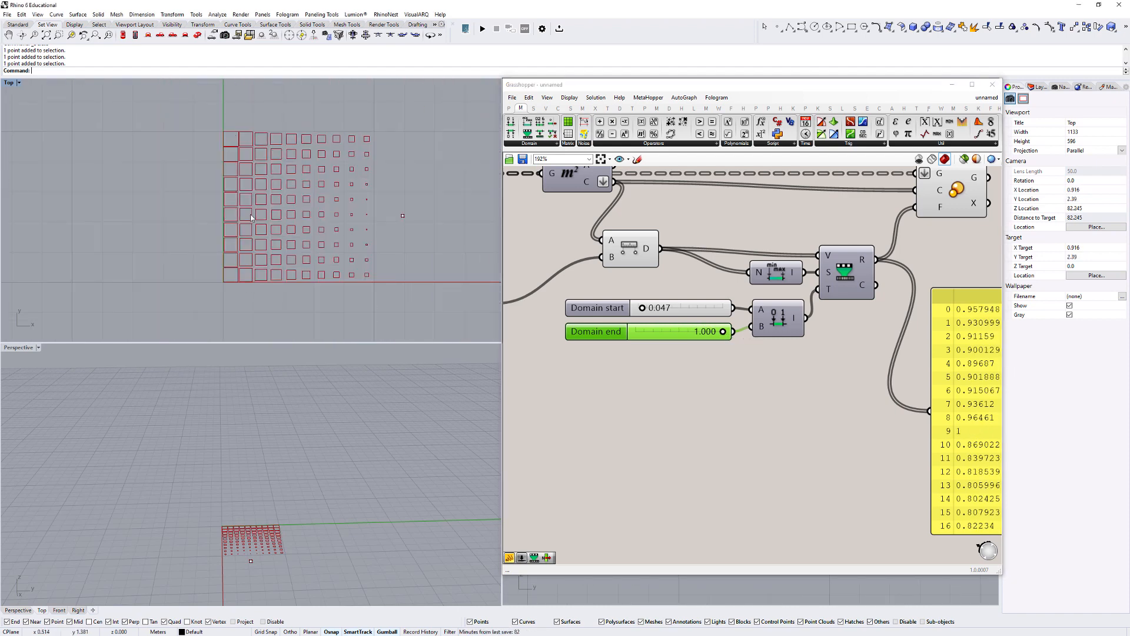
- Set Domain start to 0.131 and Domain end to 0.704, and move the attractor point inside the grid
mouse_move(723, 332)
left_mouse_down()
mouse_move(595, 340)
mouse_move(664, 313)
mouse_move(649, 309)
mouse_move(651, 333)
mouse_move(701, 333)
left_mouse_up()
scroll(611, 320, "down", 1)
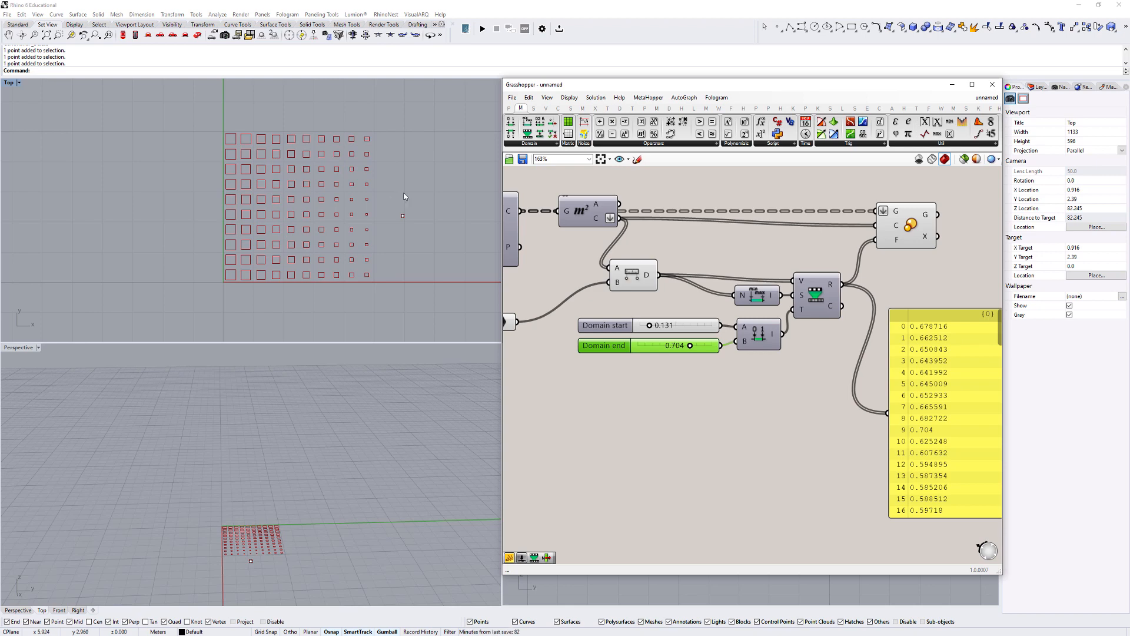
left_click(402, 215)
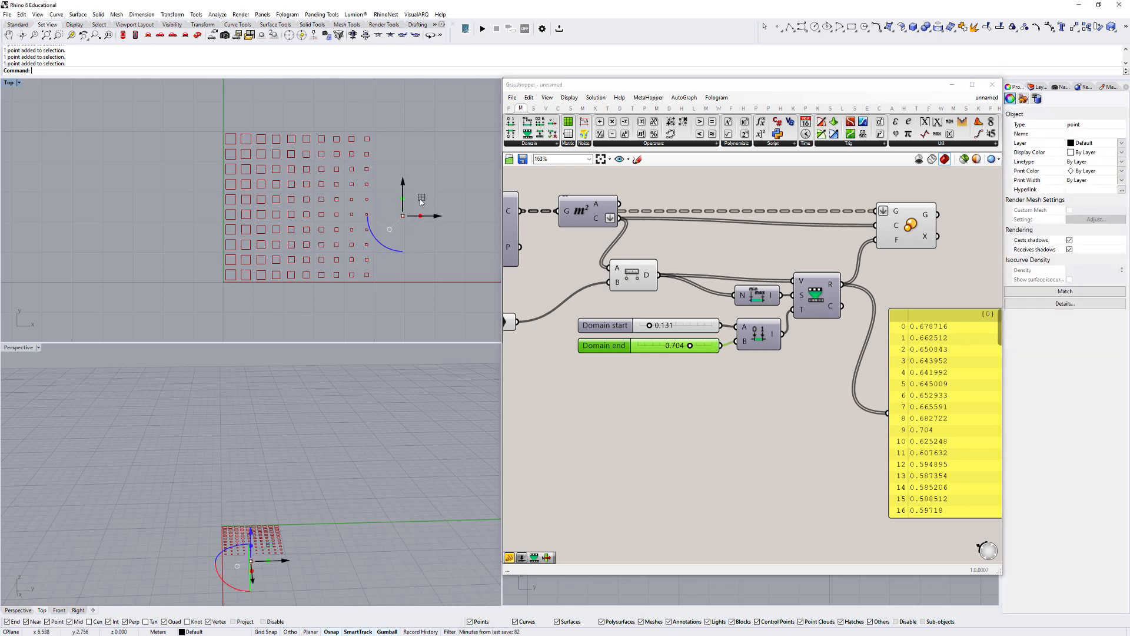
left_click_drag(420, 200, 280, 179)
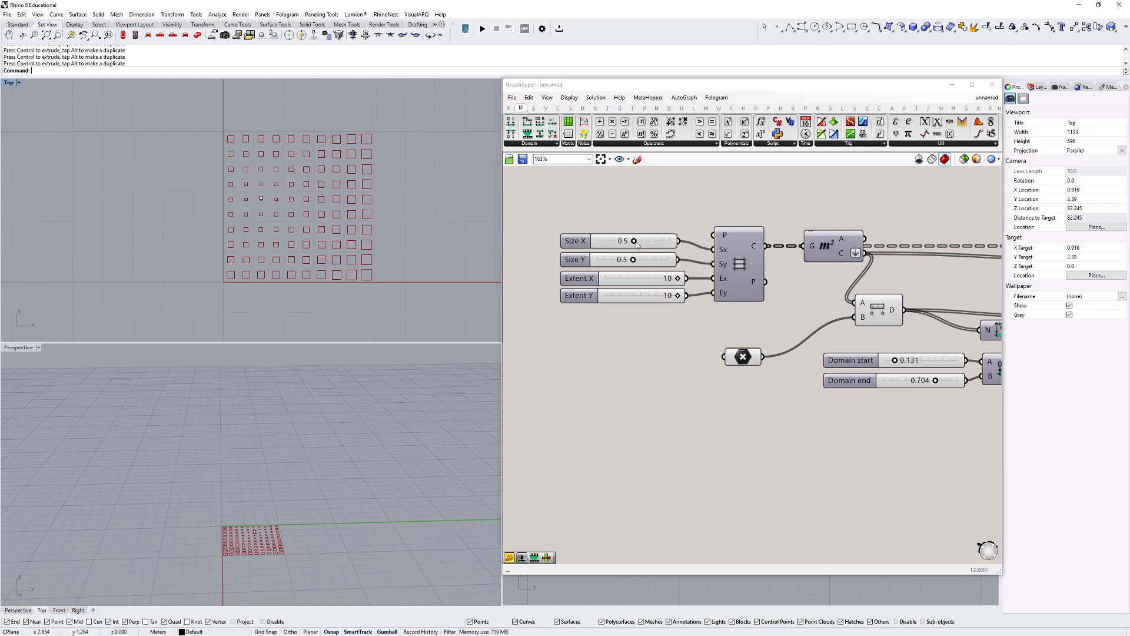
- Set Size X and Size Y to 0.2, and raise both the maximum and the value of Extent X and Extent Y to 20
left_click_drag(634, 241, 612, 262)
double_click(595, 281)
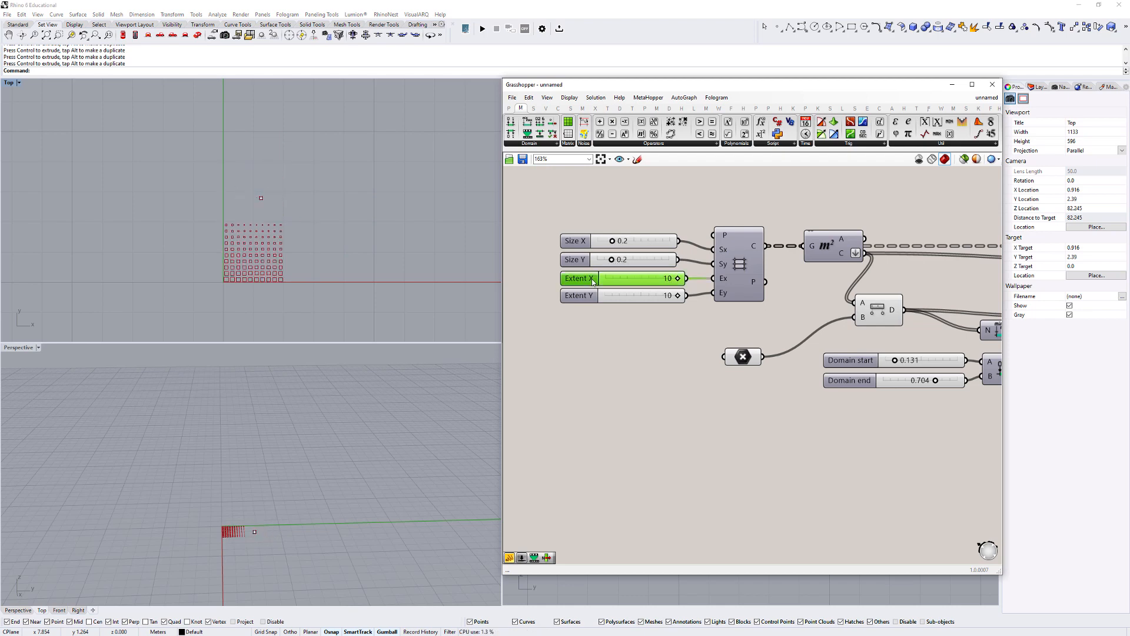
left_click_drag(610, 304, 619, 304)
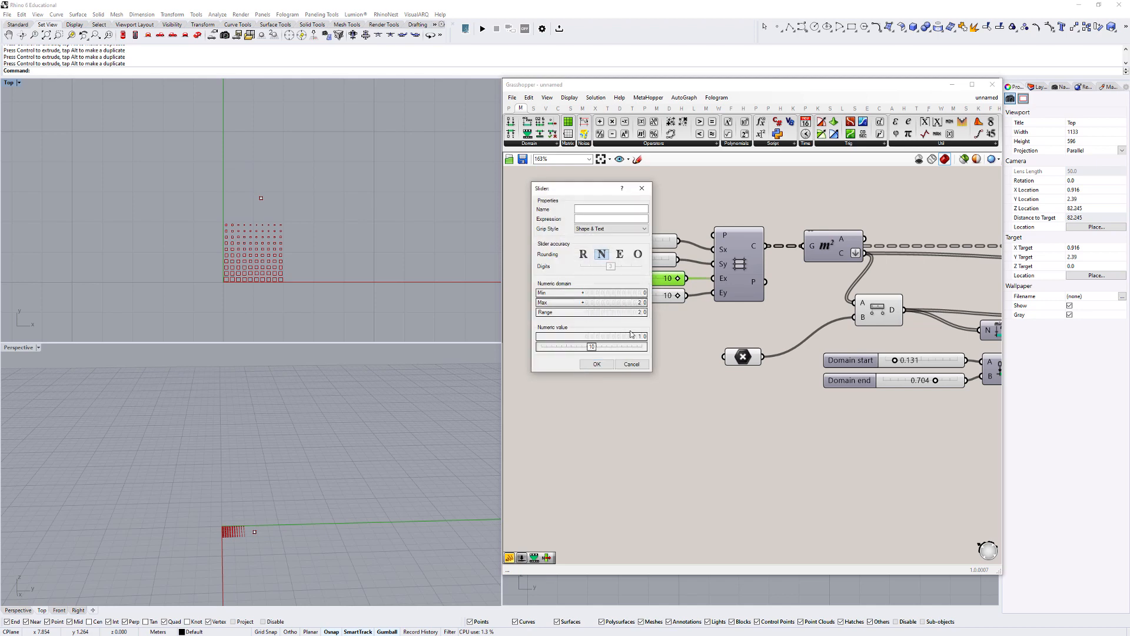
left_click(642, 347)
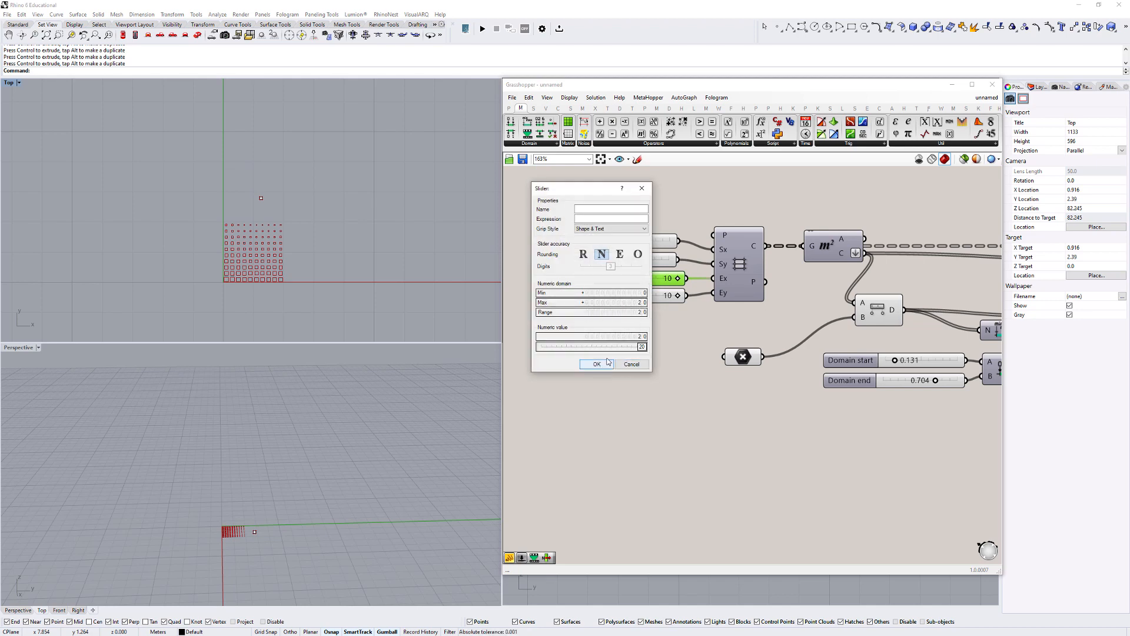
left_click(596, 364)
double_click(586, 298)
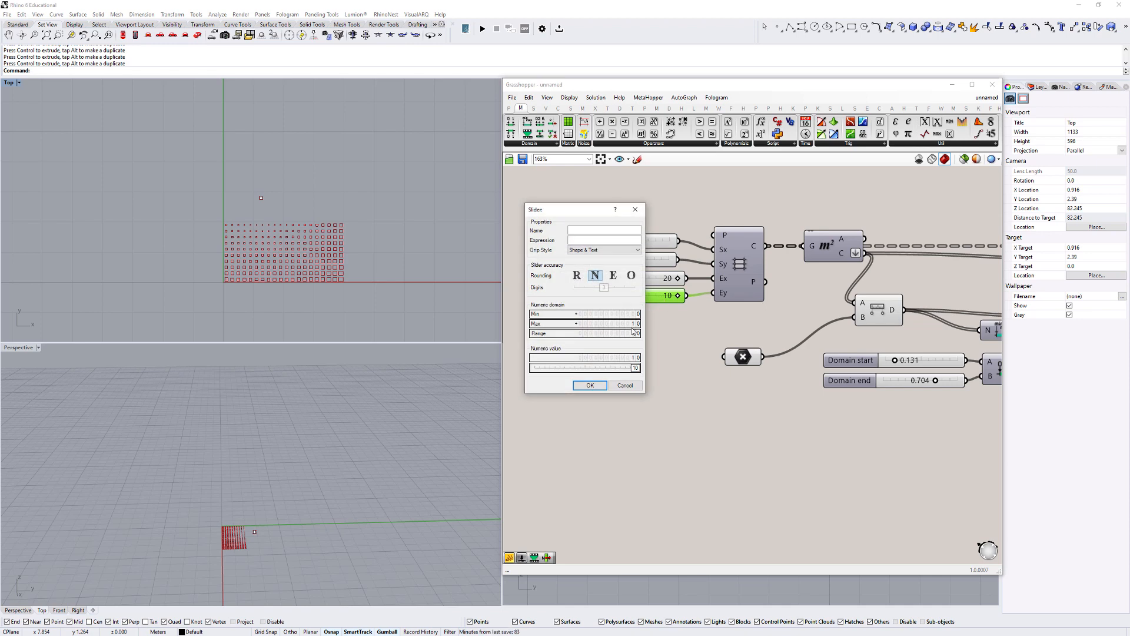
left_click_drag(634, 321, 681, 298)
left_click(593, 384)
left_click(682, 338)
- Move the attractor point to the upper-left corner of the grid in the Top view
scroll(228, 206, "up", 2)
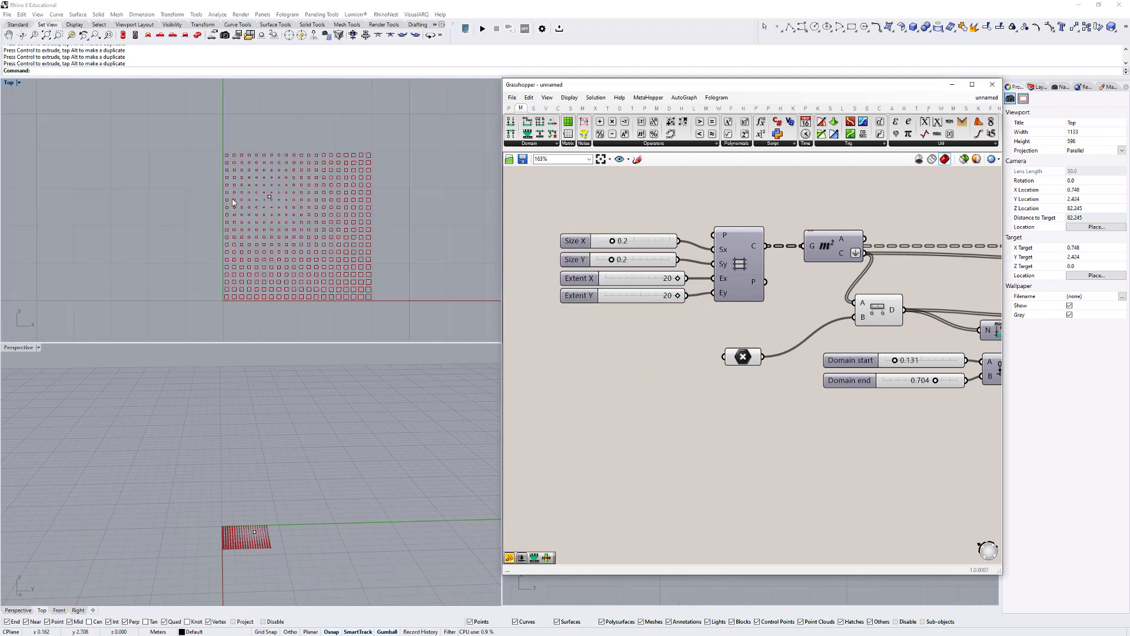
right_click_drag(265, 193, 253, 179)
left_click(253, 182)
left_click_drag(272, 163, 234, 121)
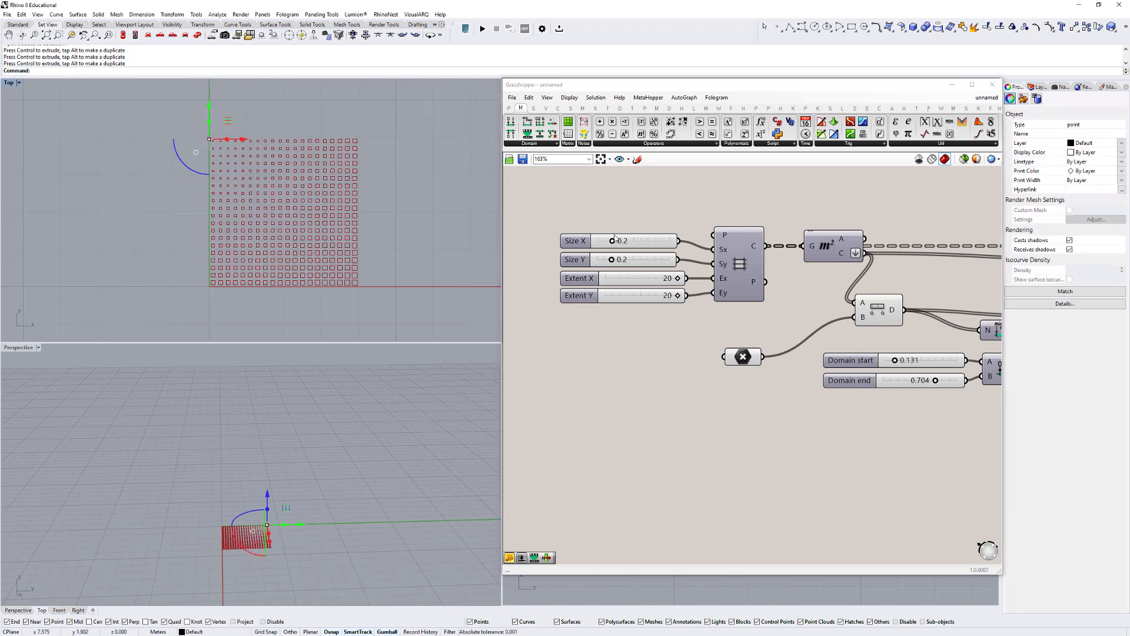
- Set Size X and Size Y to 0.1 and move the attractor point to the upper edge of the smaller grid
left_click_drag(614, 238, 608, 263)
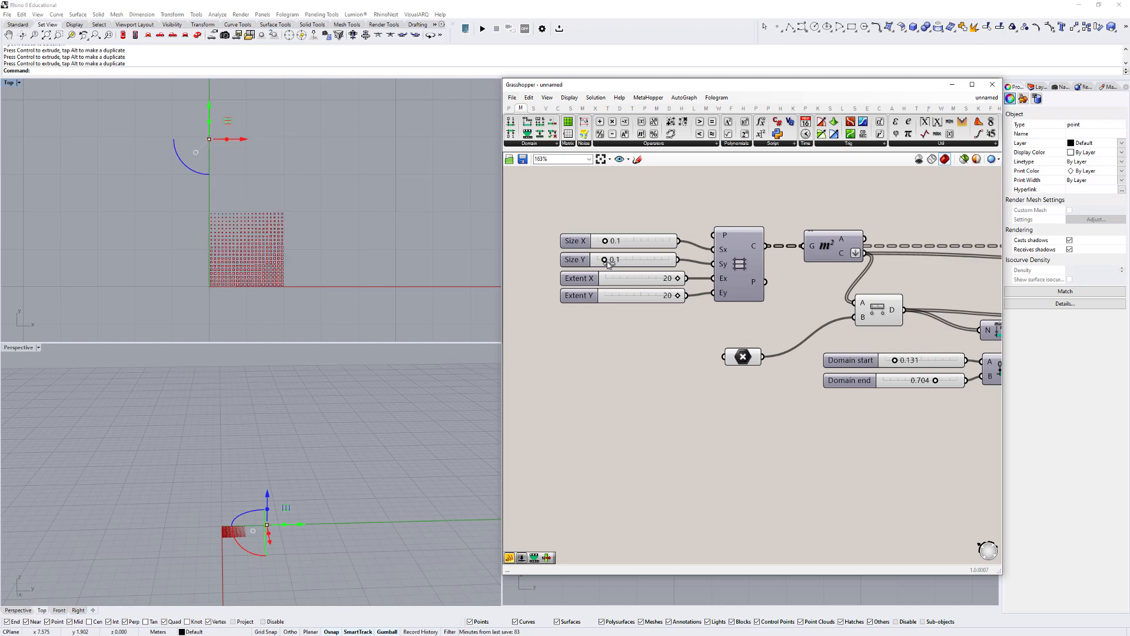
scroll(233, 286, "up", 6)
scroll(268, 161, "down", 6)
right_click_drag(268, 161, 284, 209)
left_click_drag(269, 112, 275, 188)
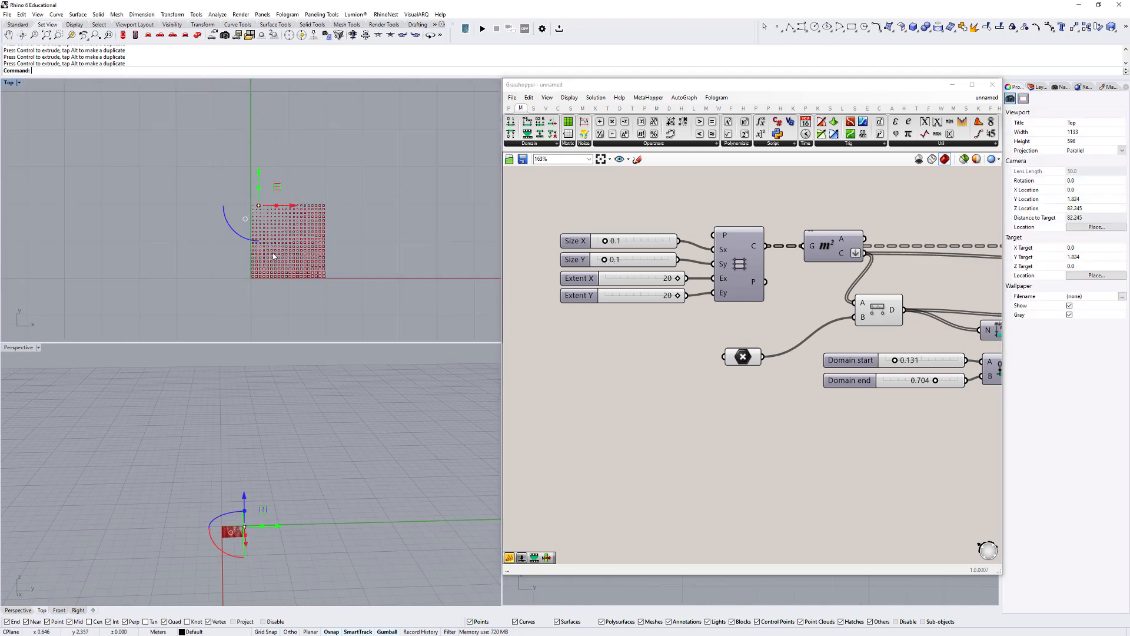
scroll(273, 256, "up", 5)
scroll(783, 285, "down", 3)
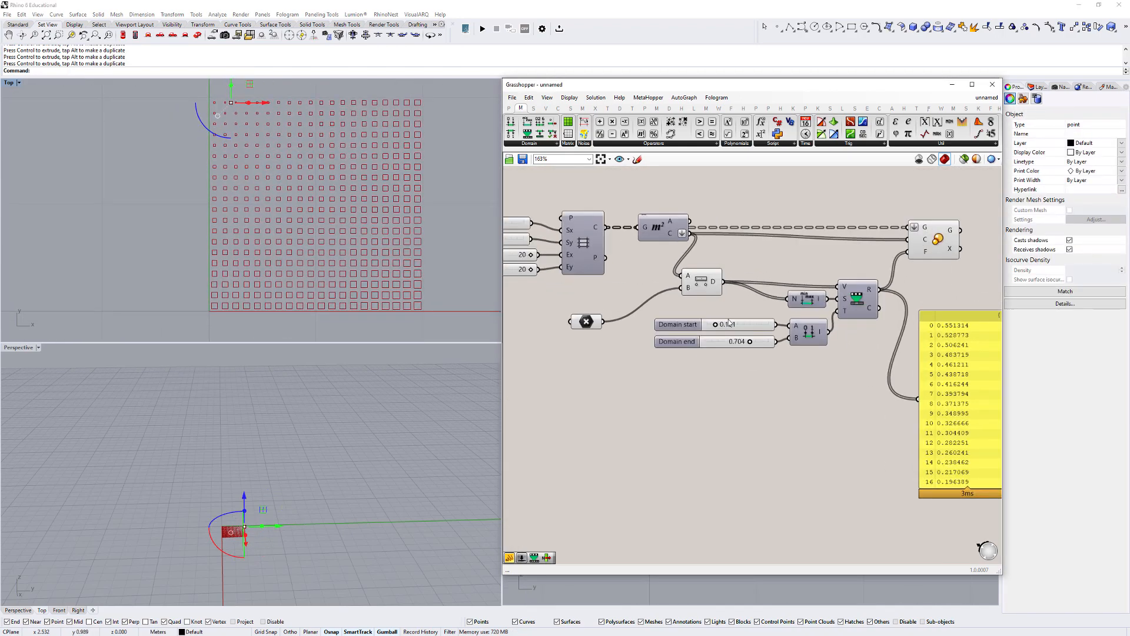
- Set the Domain start slider to 0.011 and the Domain end slider to 0.790
scroll(735, 330, "up", 5)
mouse_move(714, 328)
left_mouse_down()
mouse_move(752, 328)
mouse_move(700, 329)
mouse_move(710, 328)
left_mouse_up()
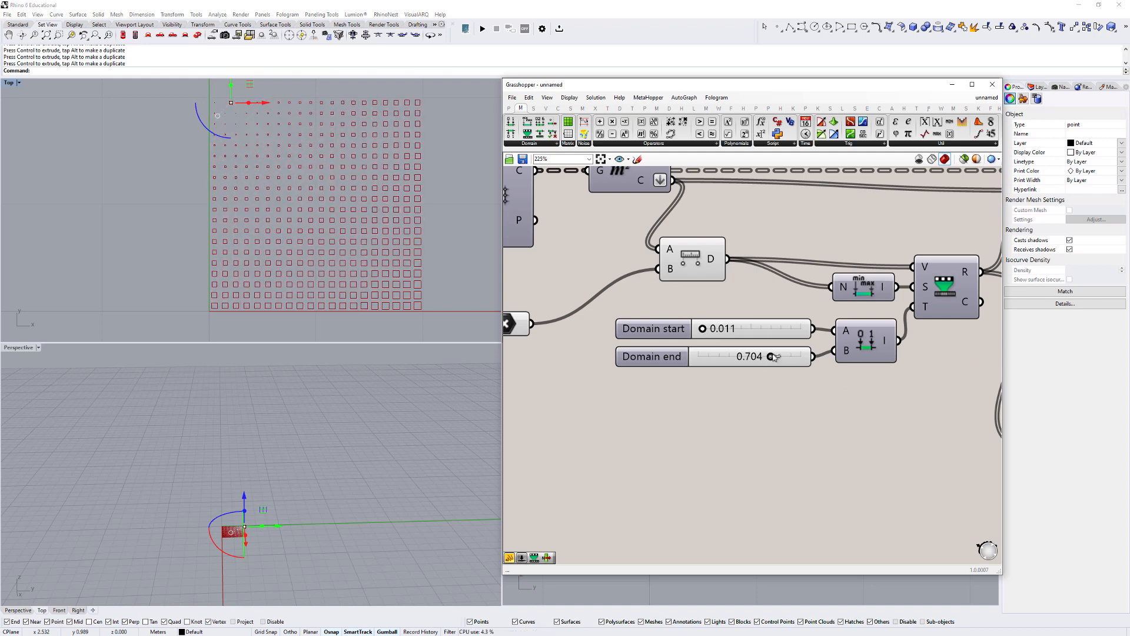
left_click_drag(771, 356, 779, 356)
- Move the attractor point from the grid's upper edge to near the middle of the grid in the Top view
scroll(335, 194, "down", 2)
scroll(297, 186, "up", 4)
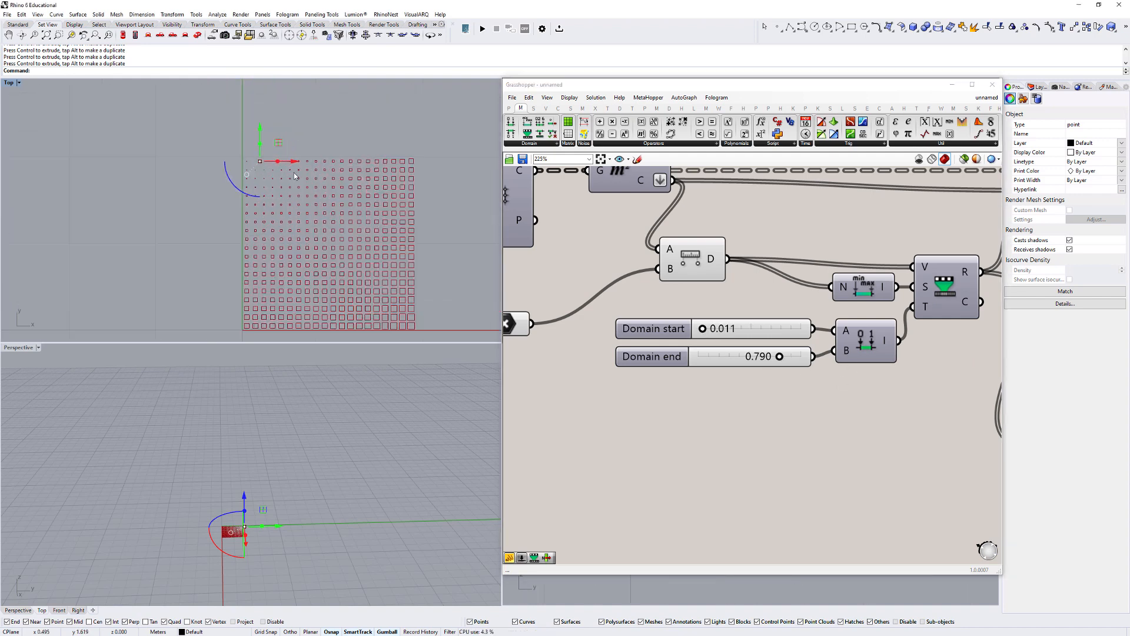
left_click_drag(253, 157, 355, 237)
scroll(361, 236, "down", 4)
right_click_drag(361, 235, 316, 185)
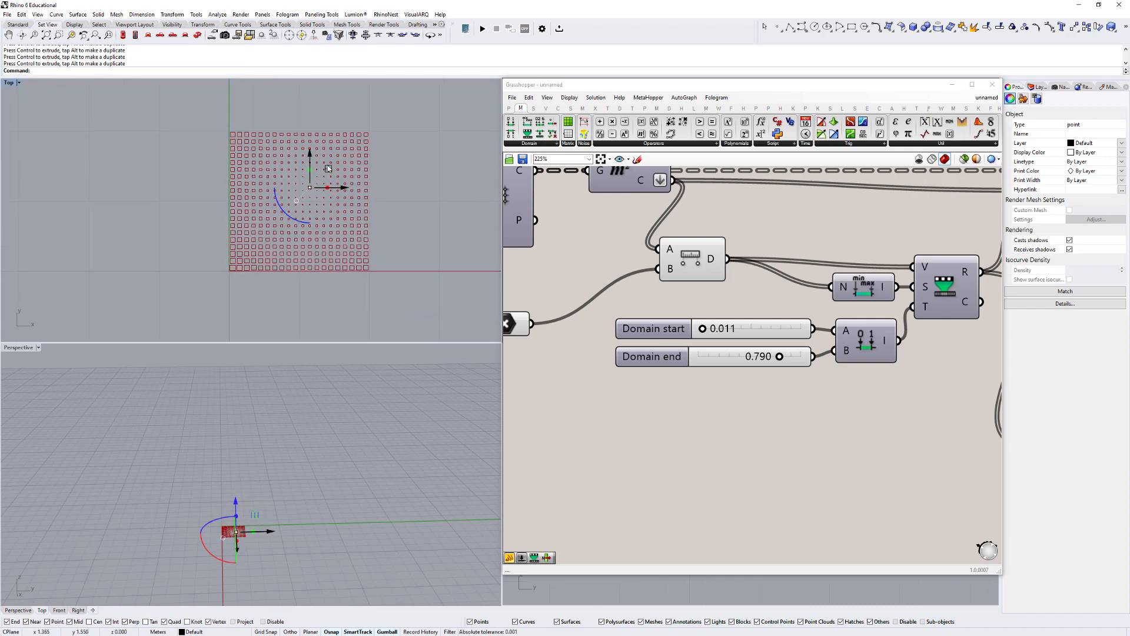
left_click_drag(328, 169, 308, 182)
- Examine the scaled grid from above in the Perspective view and deselect the attractor point
right_click_drag(228, 425, 224, 448)
scroll(254, 489, "up", 12)
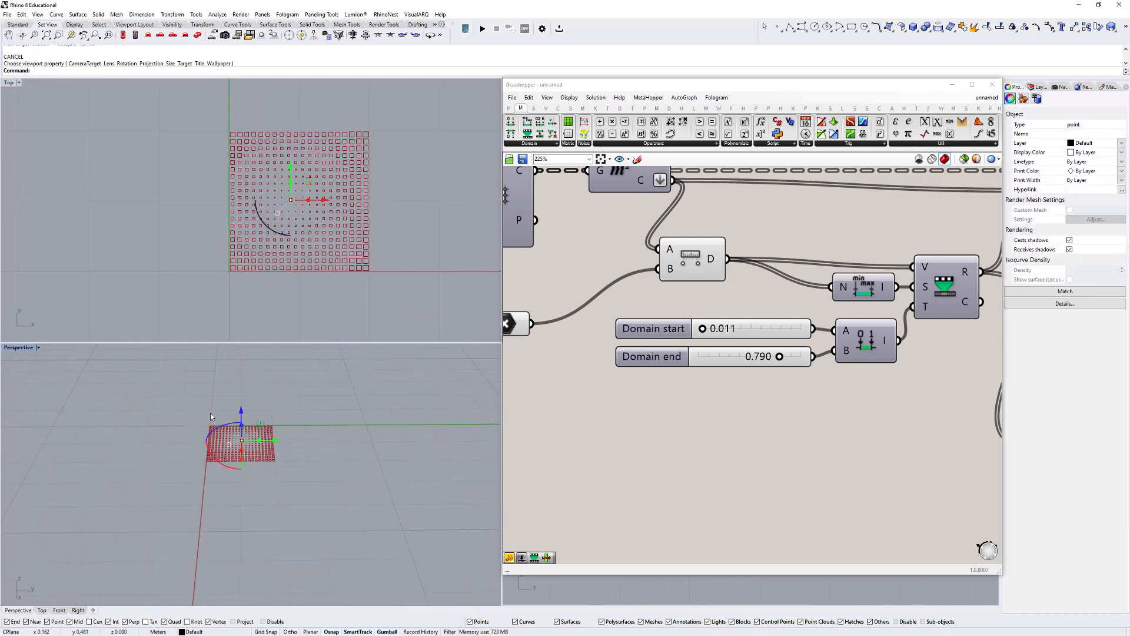
right_click_drag(255, 490, 286, 556)
left_click(314, 406)
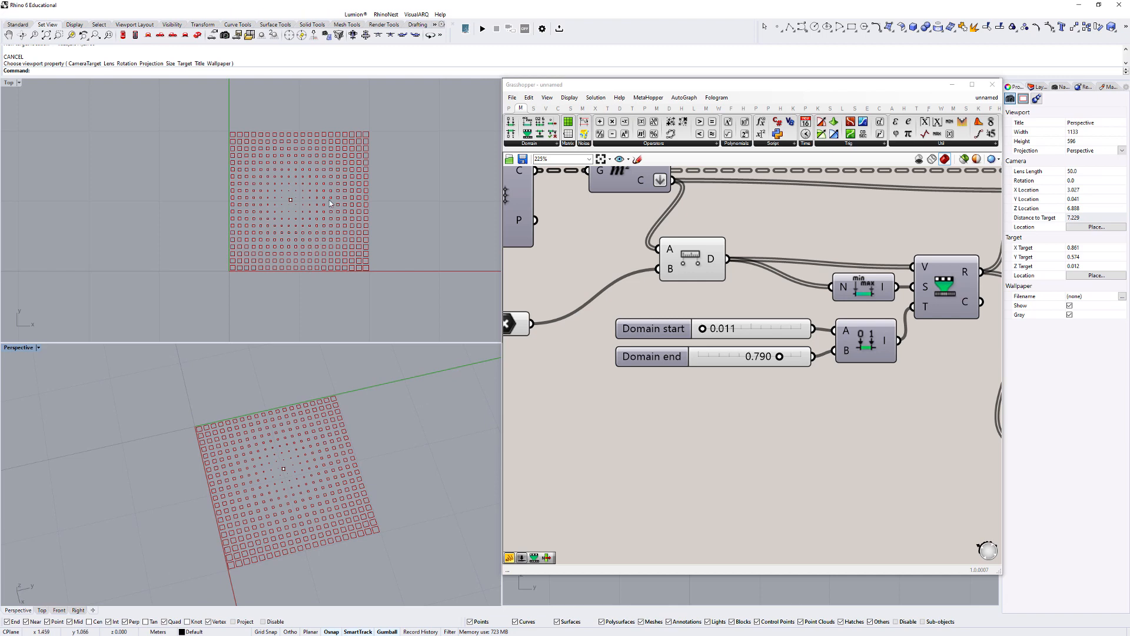
- Examine the Scale component and its upstream connections on the canvas, highlighting its scaled geometry in the viewports
scroll(317, 183, "up", 2)
right_click_drag(316, 183, 290, 195)
scroll(792, 252, "down", 7)
right_click_drag(805, 254, 696, 275)
scroll(762, 315, "up", 3)
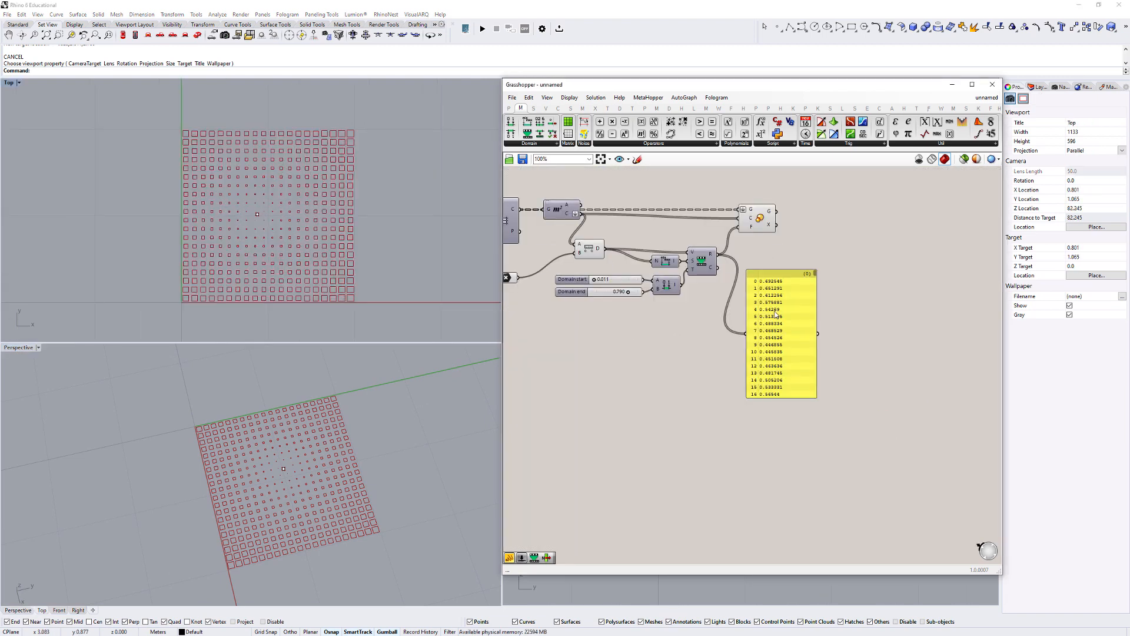
left_click_drag(767, 312, 765, 312)
scroll(774, 294, "down", 1)
right_click_drag(777, 287, 778, 345)
scroll(770, 294, "up", 2)
left_click(765, 289)
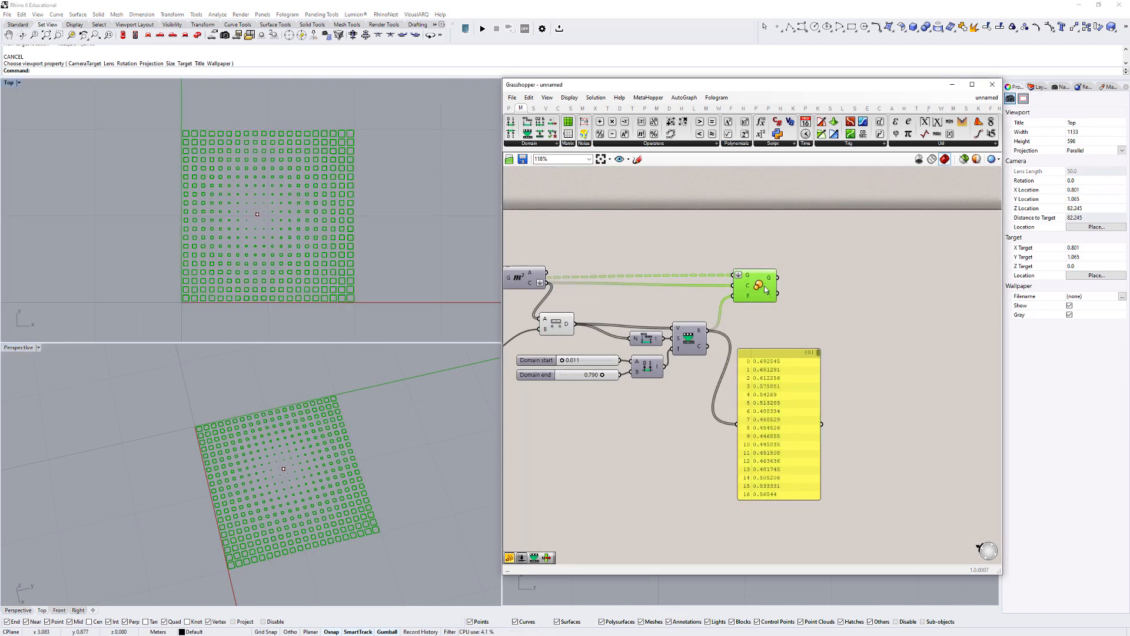
left_click(792, 289)
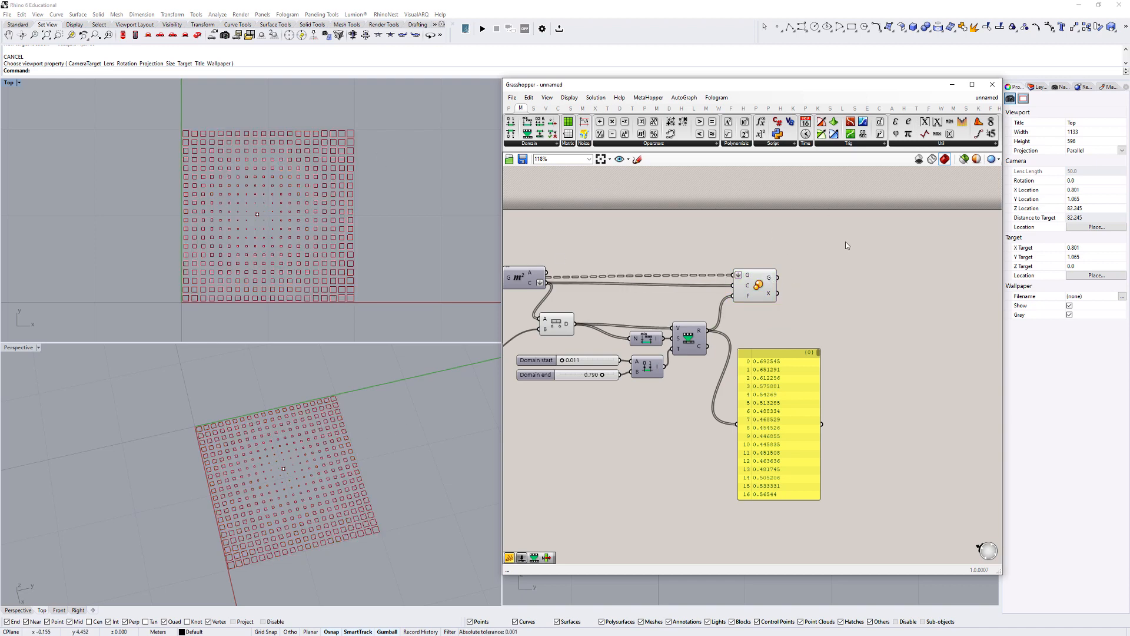
- Add a Boundary Surfaces component, connect the Scale component's geometry output to its edges input, and view the result in Perspective
double_click(839, 273)
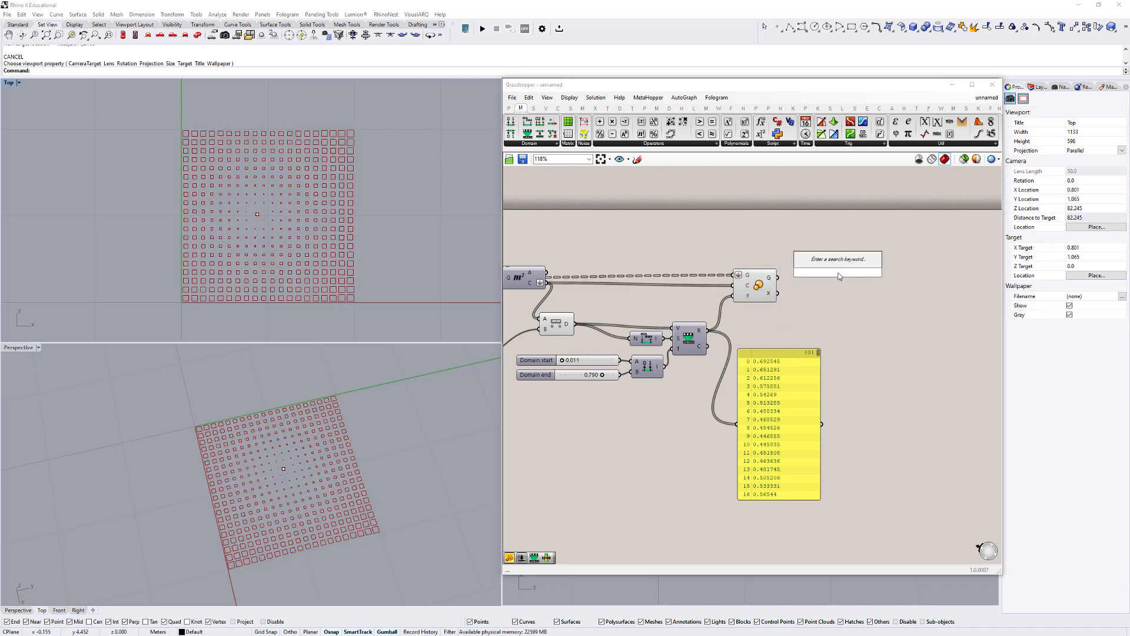
type("bound")
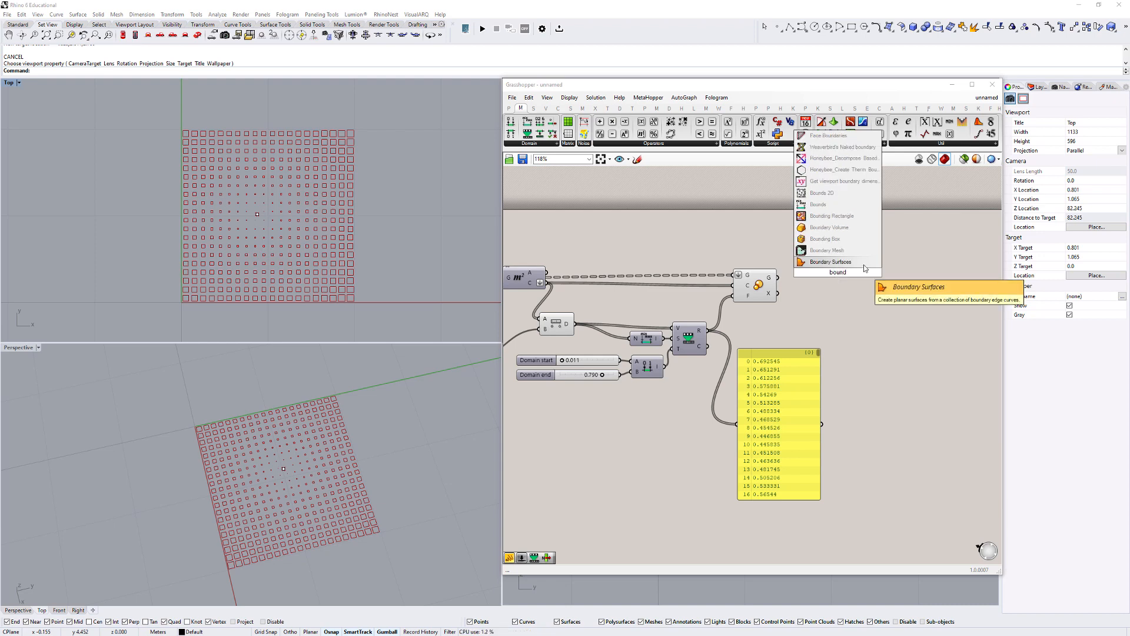
left_click(863, 263)
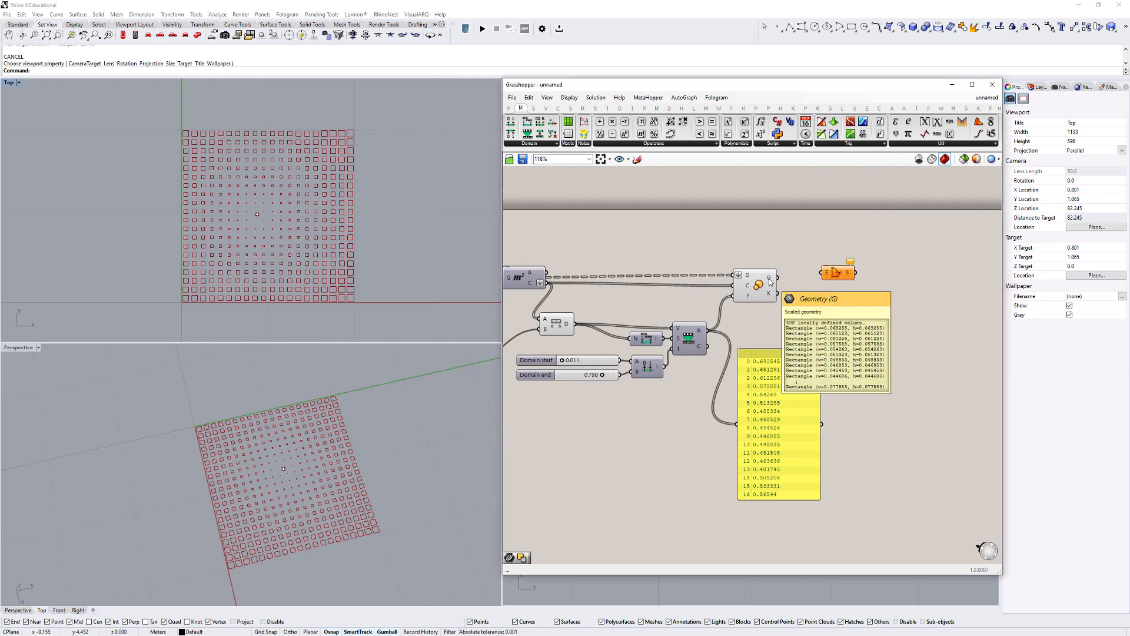
left_click_drag(769, 282, 842, 279)
left_click(815, 337)
scroll(271, 541, "up", 6)
mouse_move(263, 546)
right_mouse_down()
mouse_move(259, 489)
mouse_move(255, 557)
right_mouse_up()
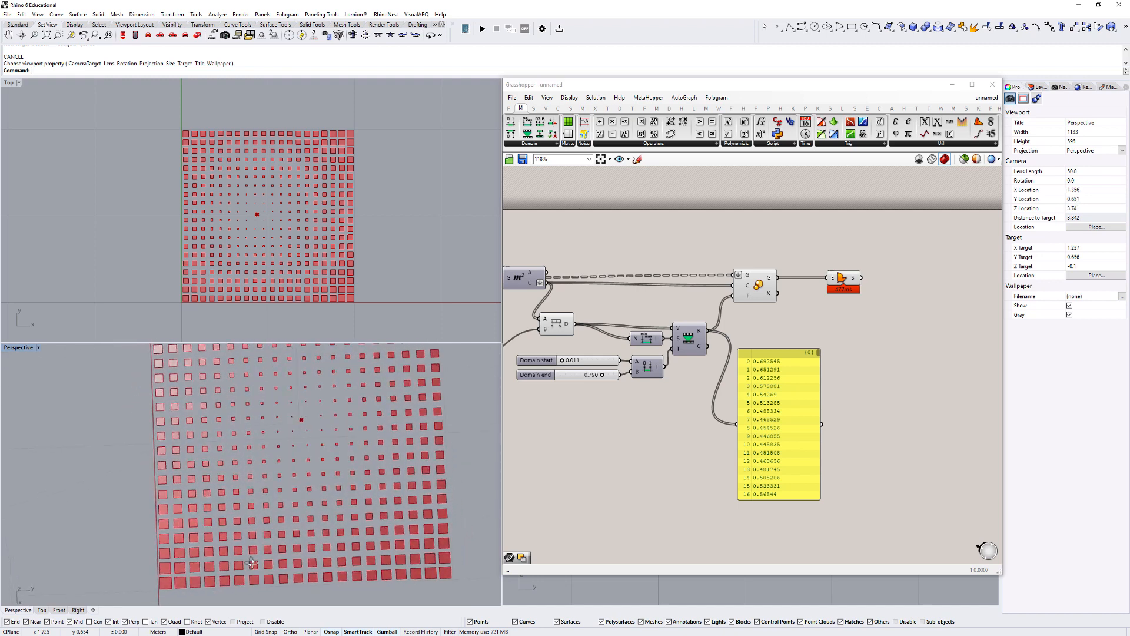
- Check the Boundary Surfaces component's processing time and delete the component
scroll(781, 236, "up", 4)
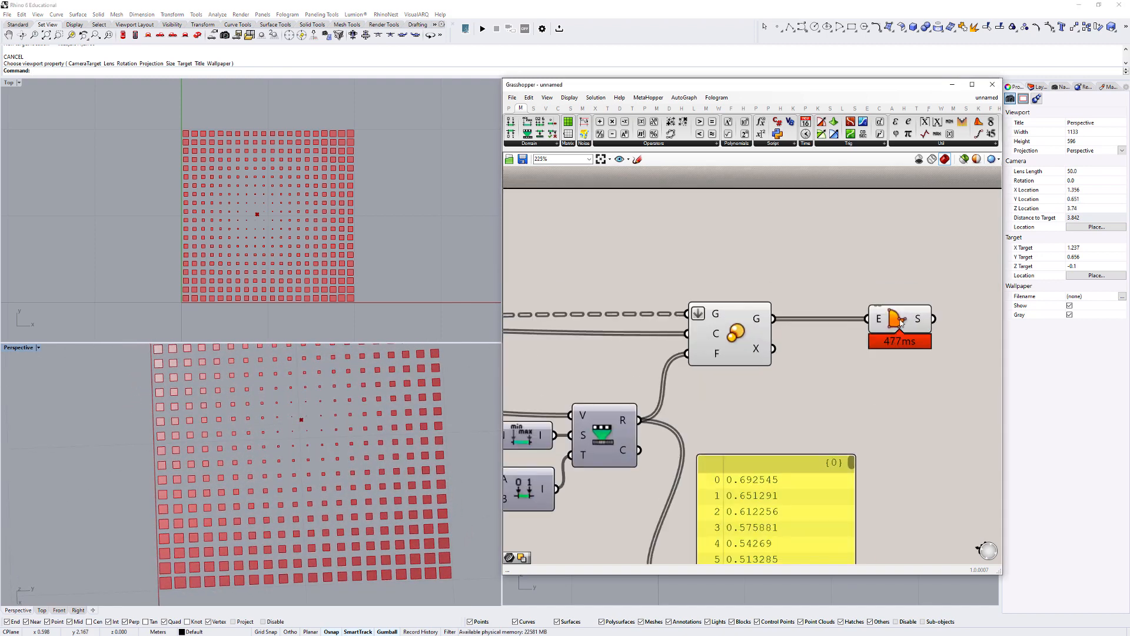
scroll(902, 320, "down", 3)
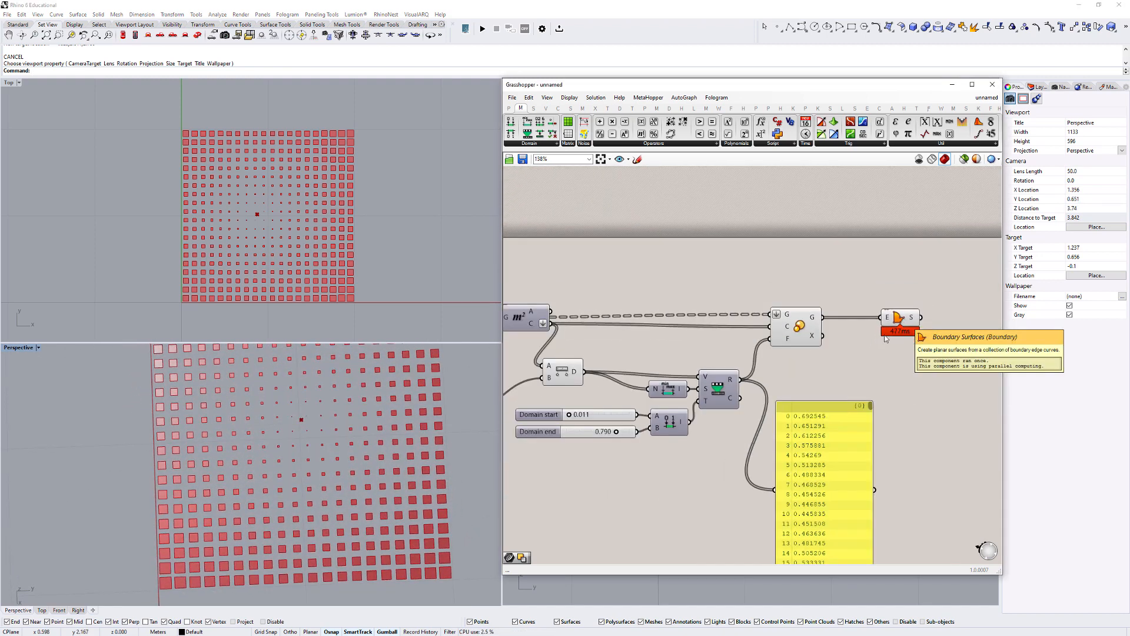
scroll(854, 310, "down", 3)
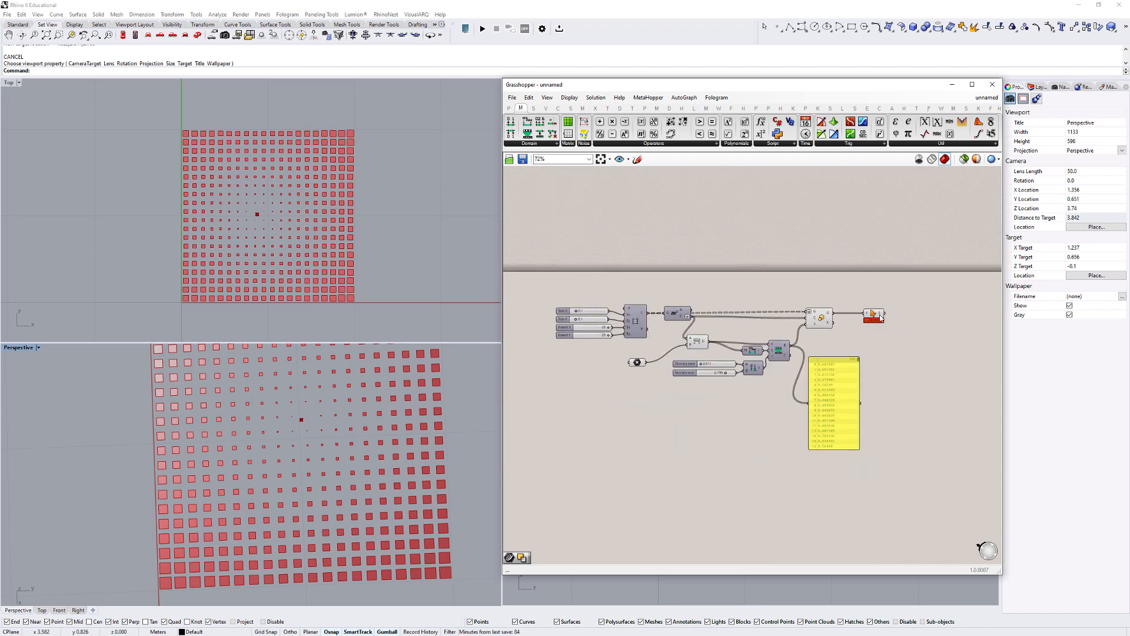
left_click(873, 316)
key("Delete")
- Turn on the grid component's preview and compare the original cells with the scaled cells in the Top view
left_click(634, 325)
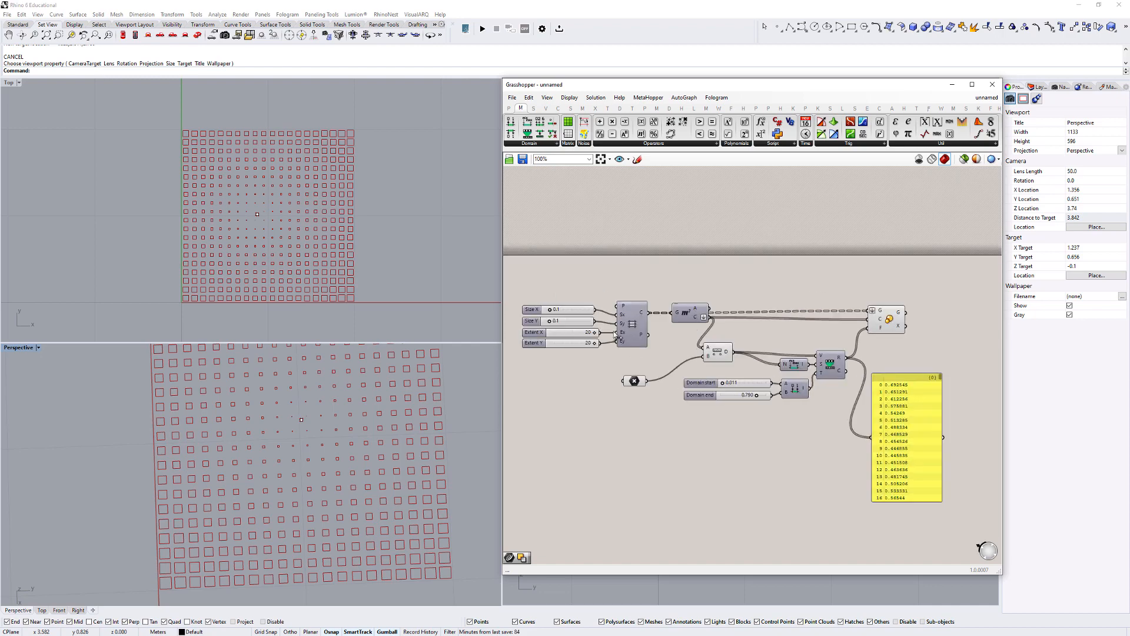
scroll(630, 327, "up", 3)
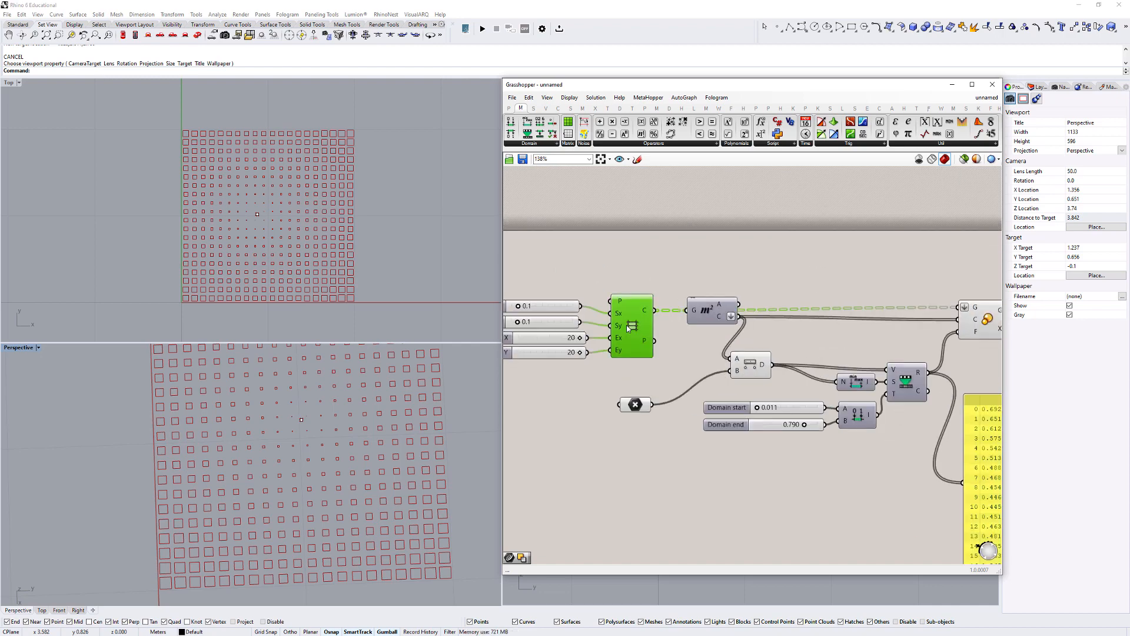
right_click(628, 330)
left_click(647, 352)
left_click(653, 242)
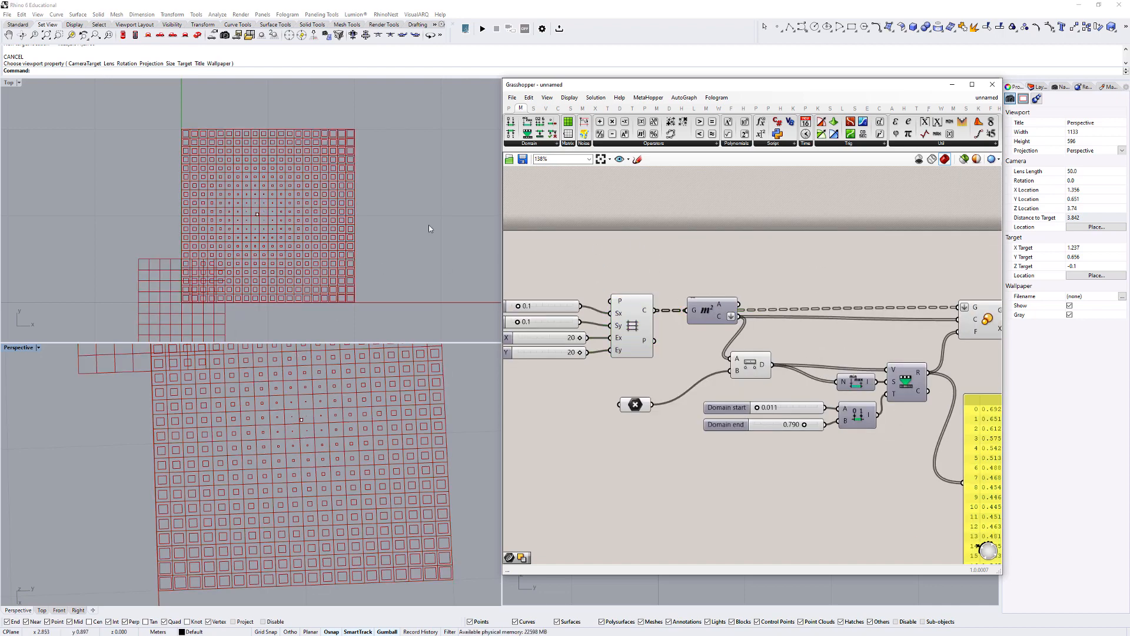
right_click_drag(283, 421, 252, 367)
right_click_drag(213, 255, 249, 216)
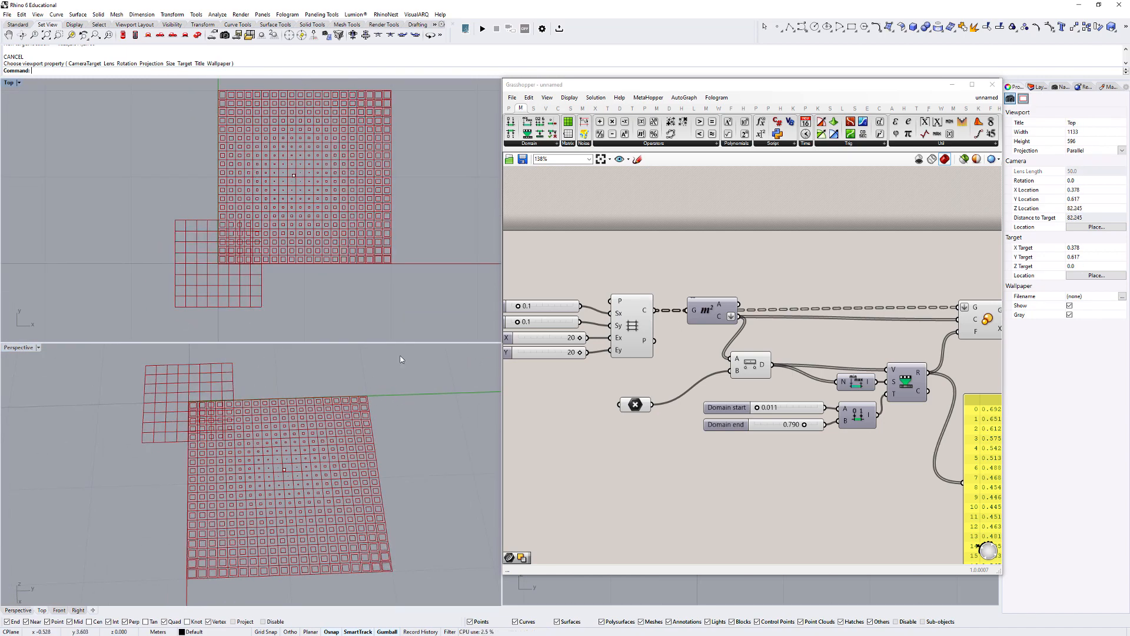
scroll(275, 138, "up", 7)
right_click_drag(240, 106, 243, 158)
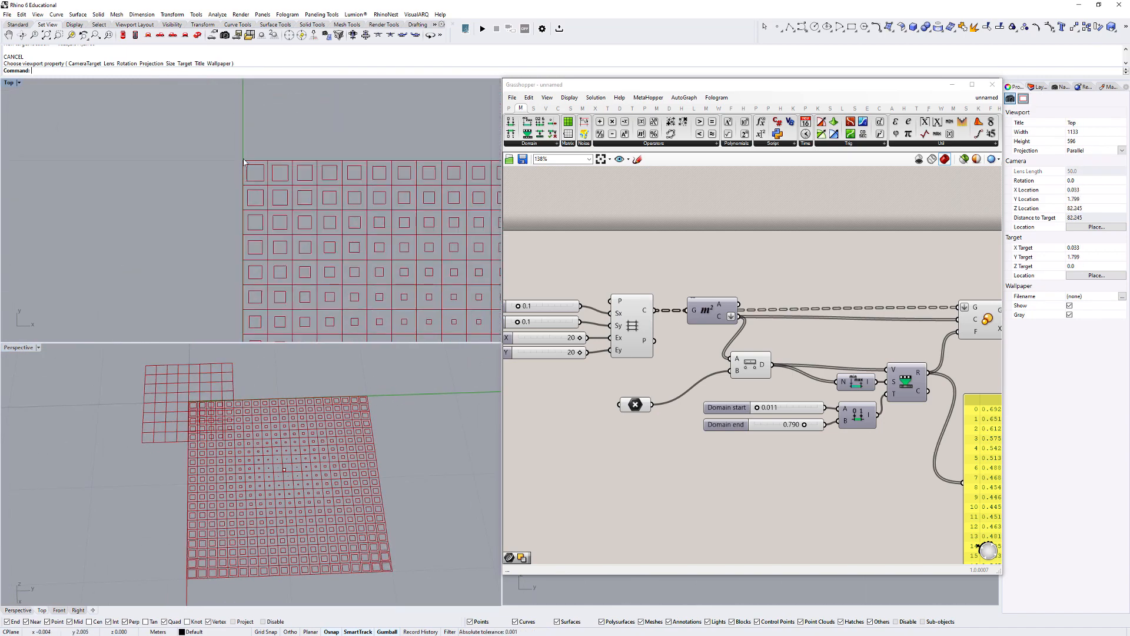
scroll(243, 160, "up", 5)
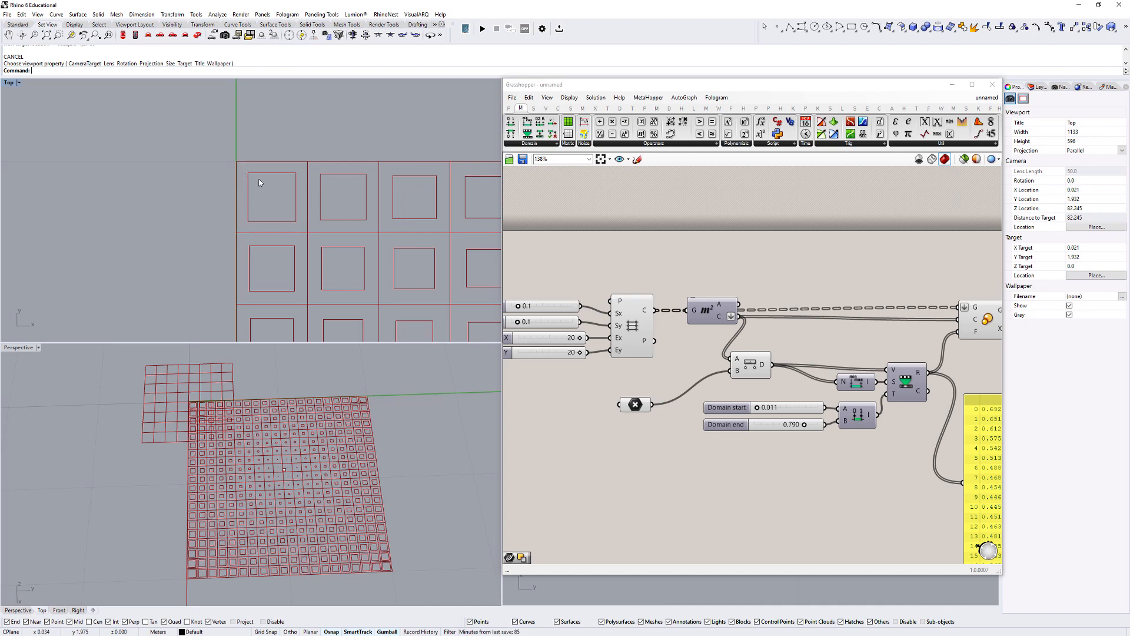
scroll(620, 408, "down", 3)
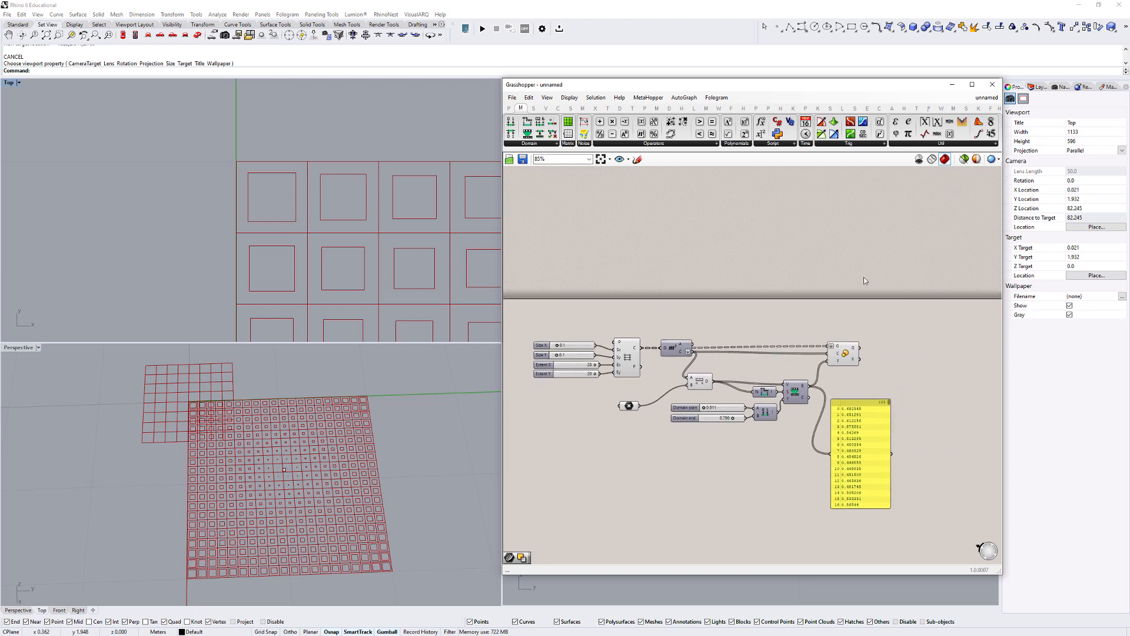
- Add a Loft component to the canvas beyond the Scale component
right_click_drag(864, 278, 806, 293)
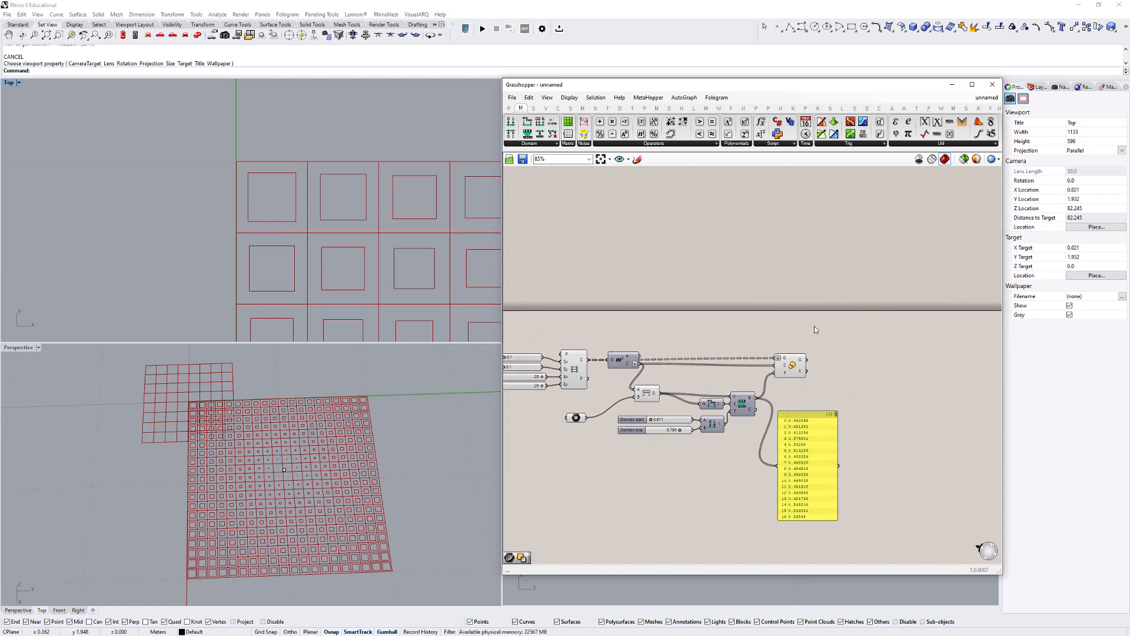
double_click(835, 339)
type("loft")
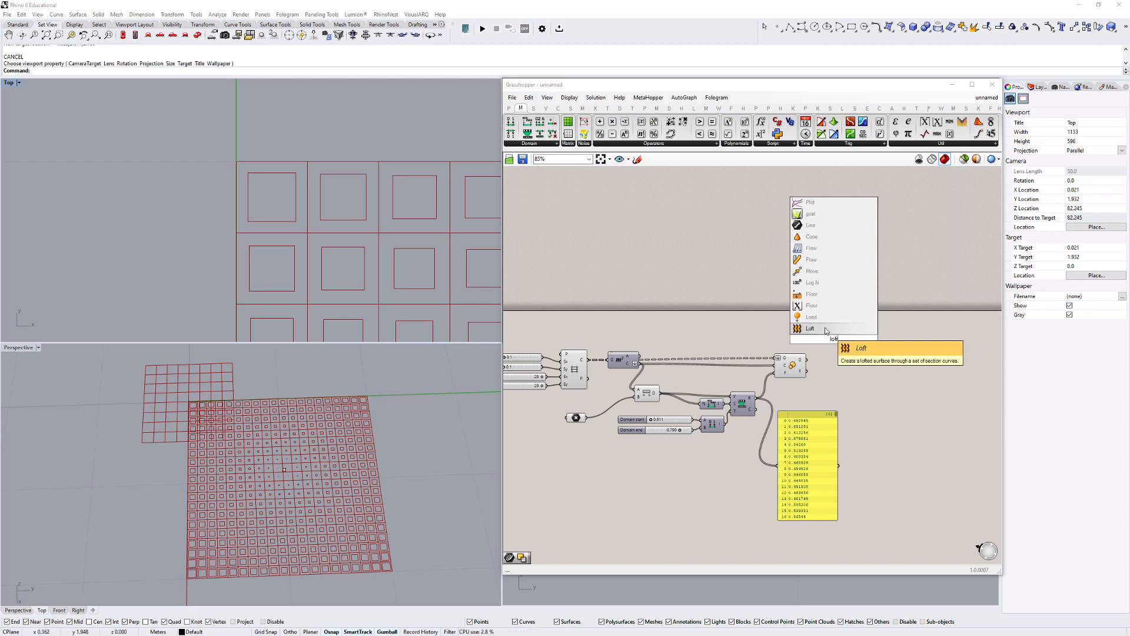
left_click(825, 329)
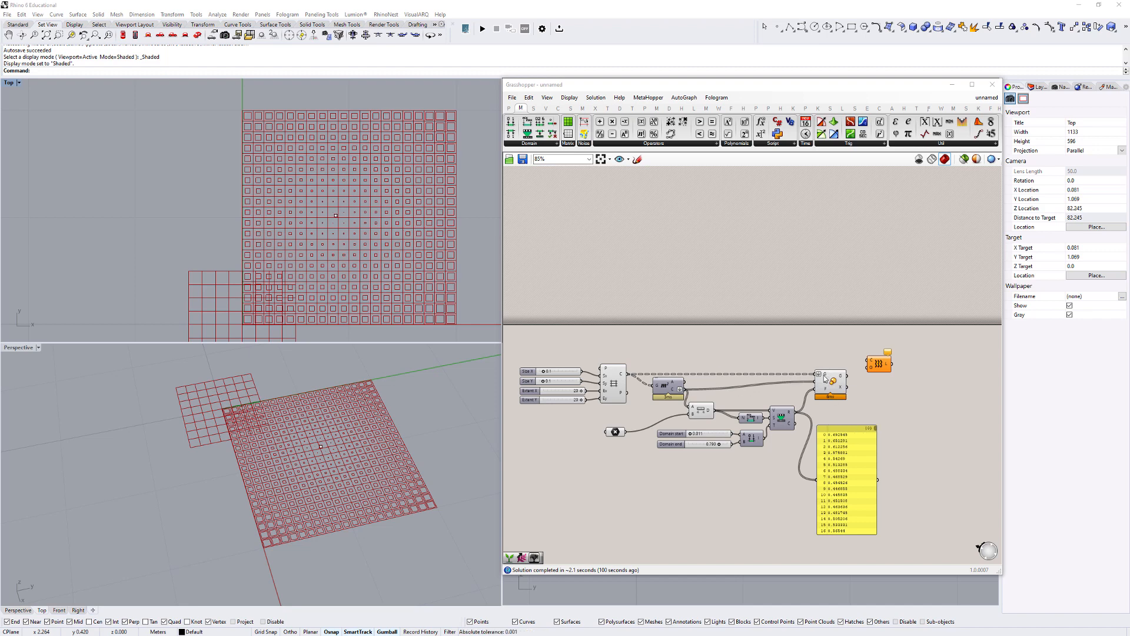
- Remove the flatten setting from the Scale component's geometry input and flatten the grid's Cells output instead
scroll(821, 377, "up", 1)
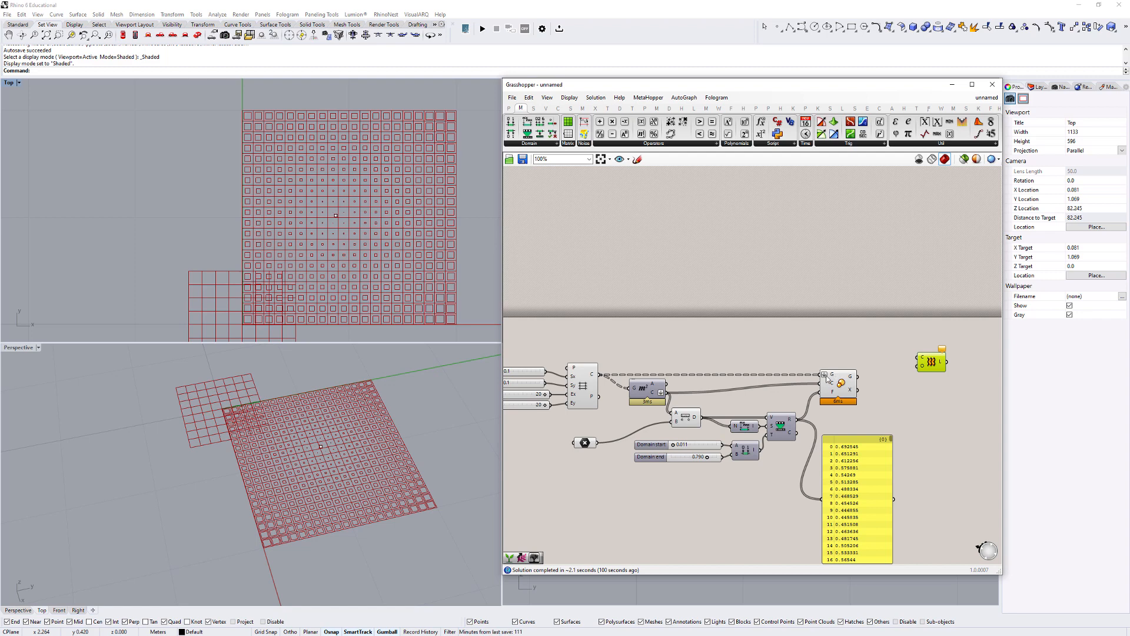
right_click(826, 377)
left_click(848, 453)
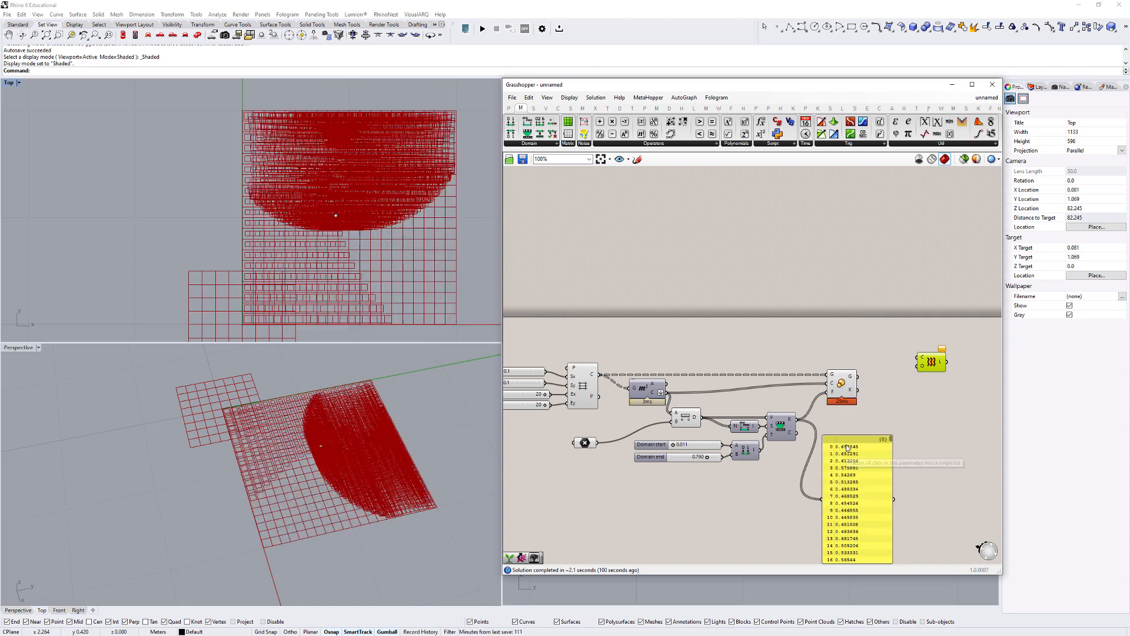
right_click(594, 377)
left_click(615, 424)
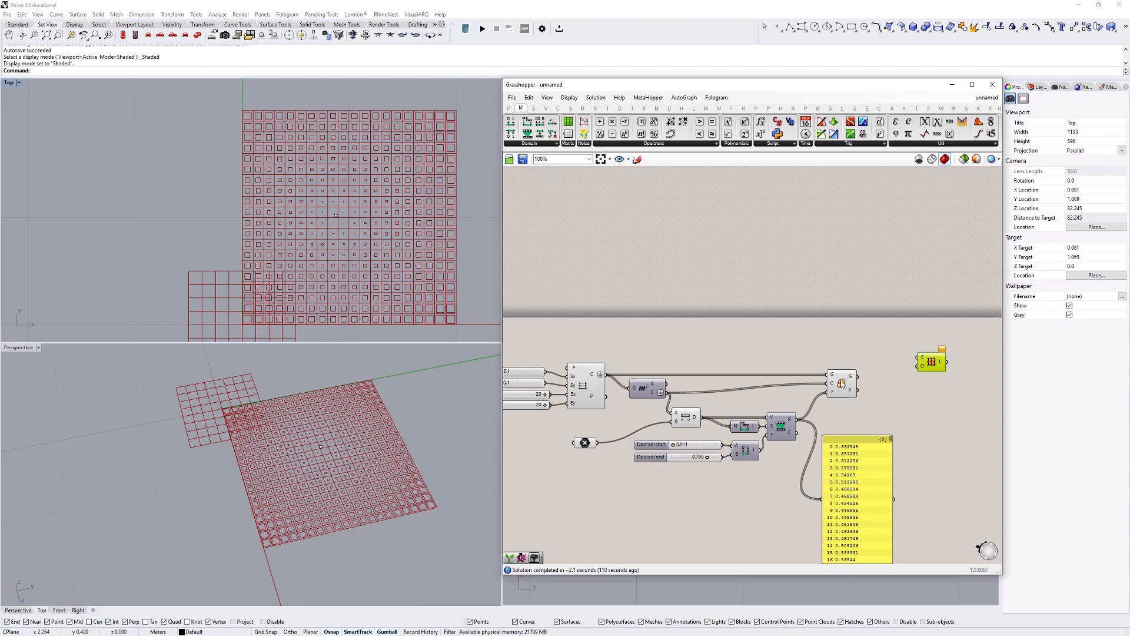
- Add a Graft Tree component between the Scale and Loft components
double_click(880, 348)
type("gra")
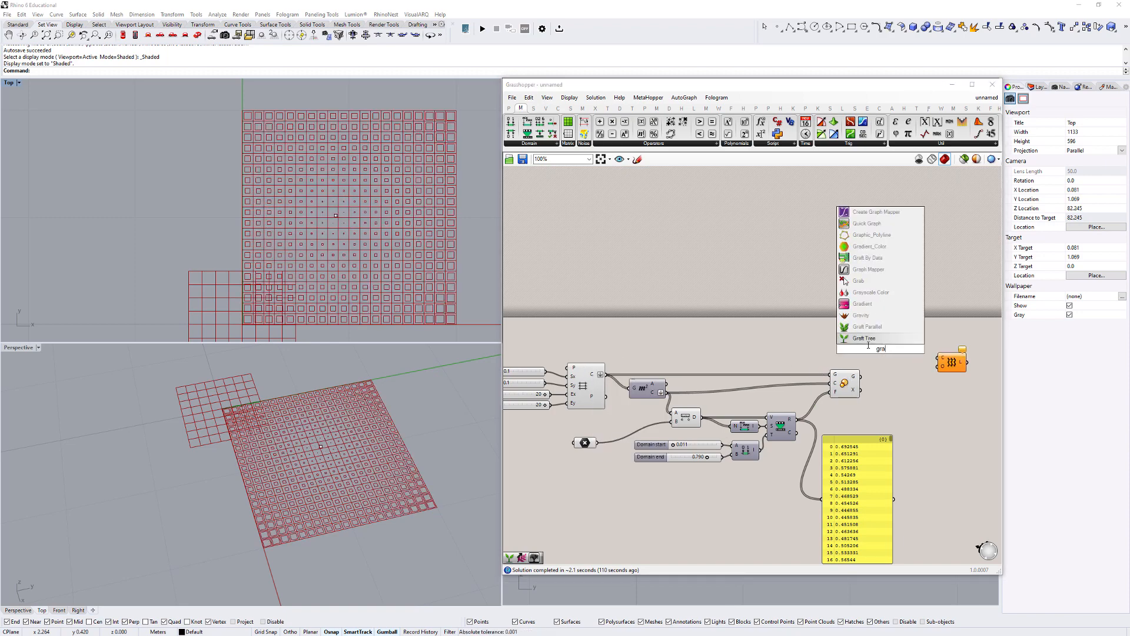
left_click(858, 338)
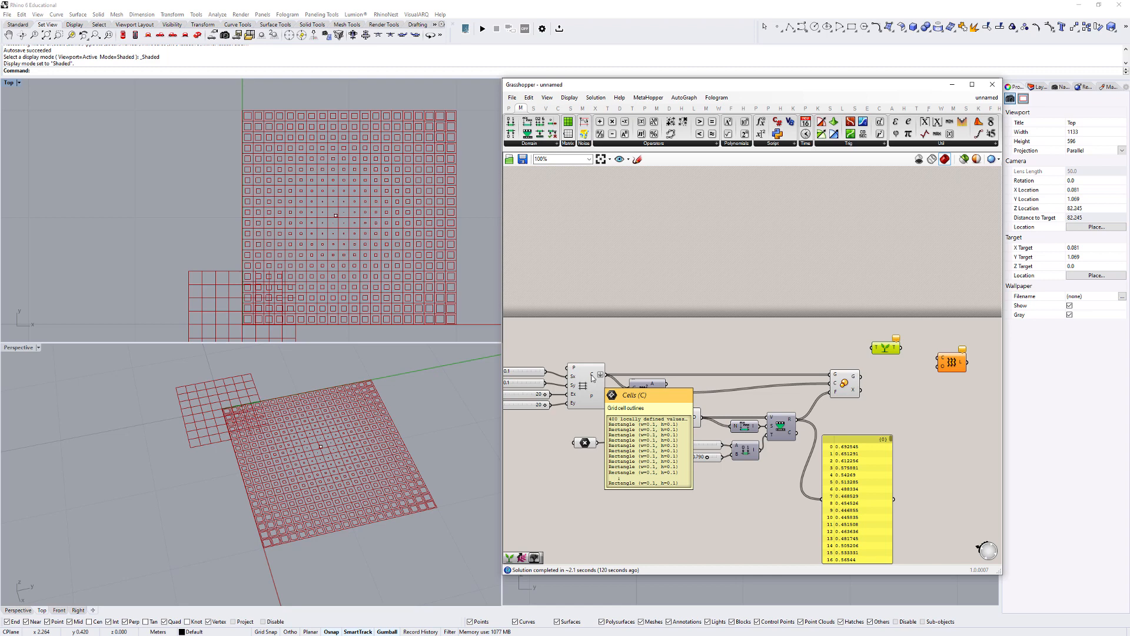
- Inspect the grid's flattened Cells list in an added panel and delete that panel
double_click(644, 331)
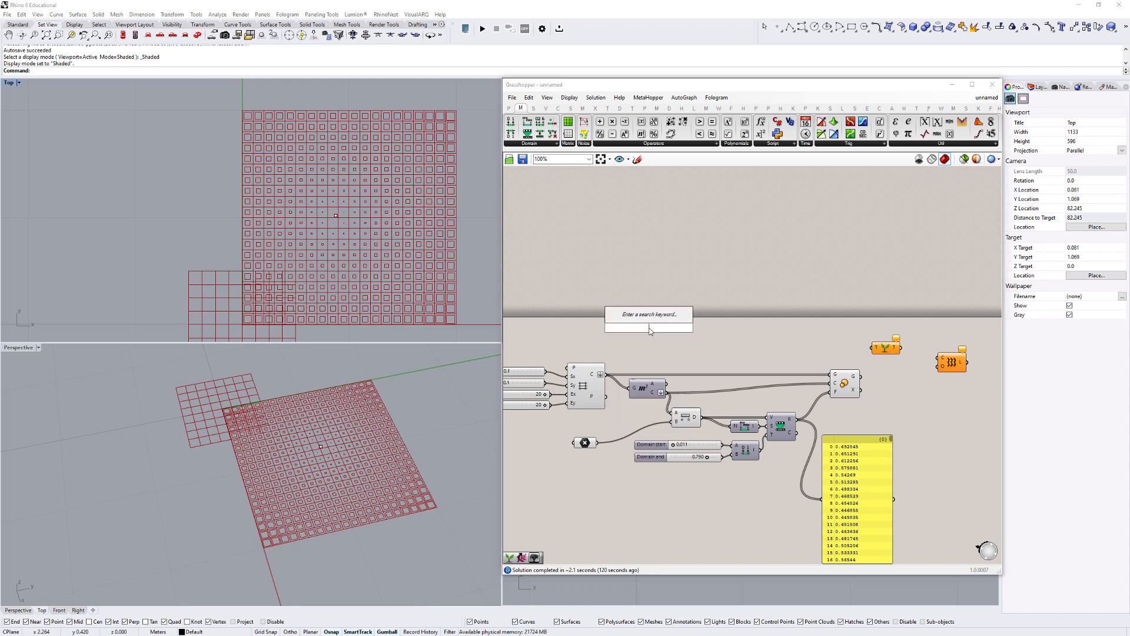
type("panel")
key("Return")
left_click_drag(604, 375, 759, 499)
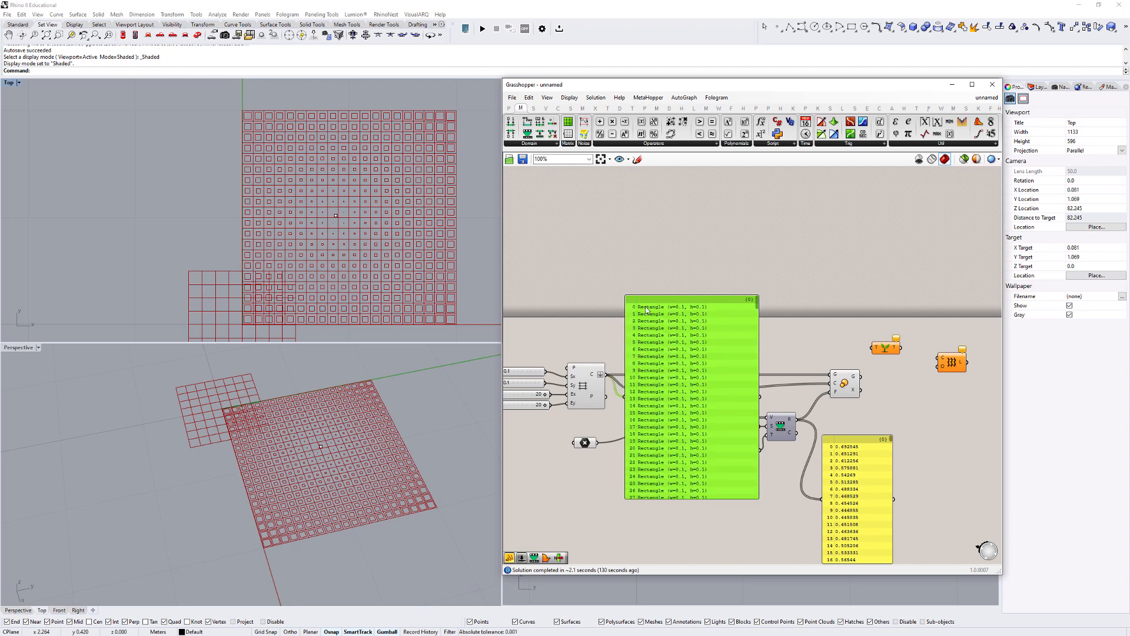
left_click_drag(758, 302, 758, 504)
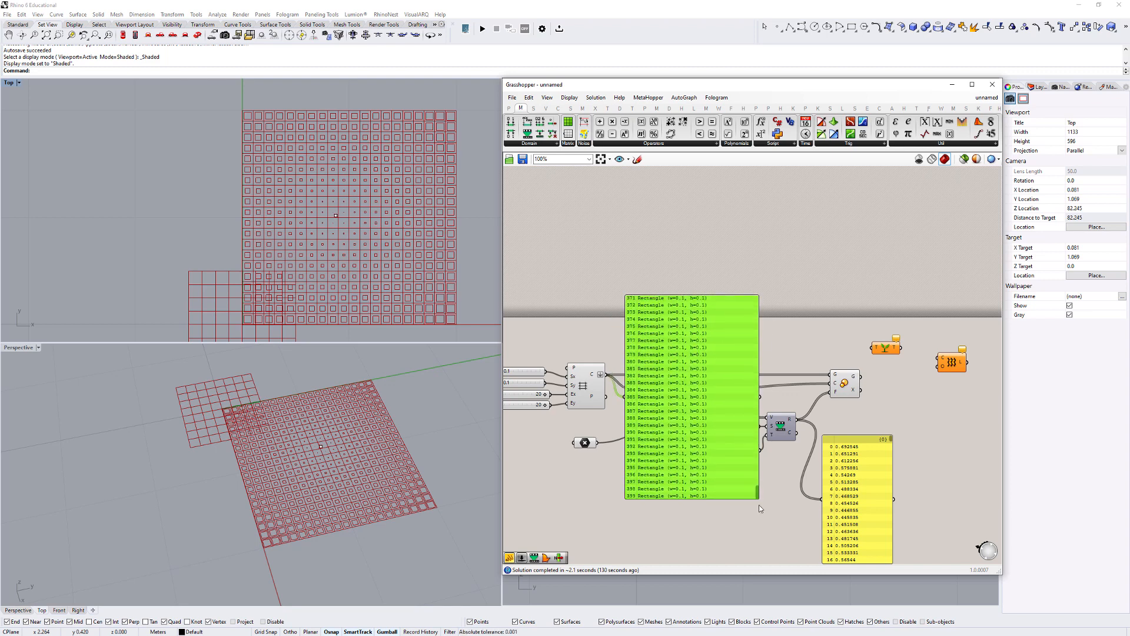
key("Delete")
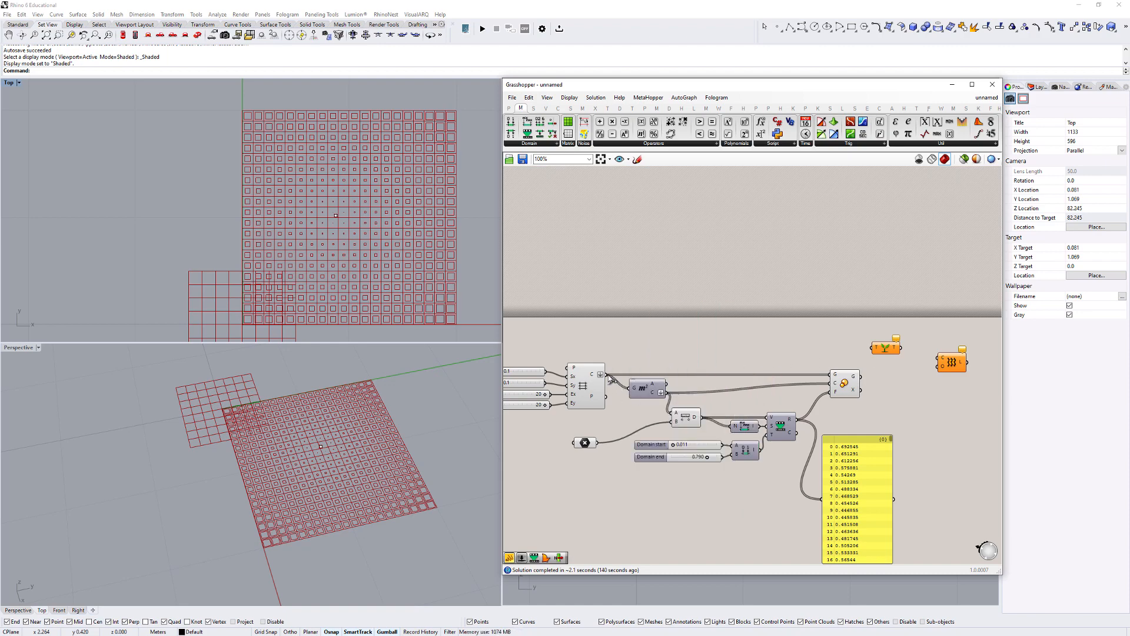
- Connect the grid's Cells output to Graft Tree and feed the grafted result into a copy of the existing panel
left_click_drag(610, 379, 873, 349)
left_click_drag(845, 335, 831, 326)
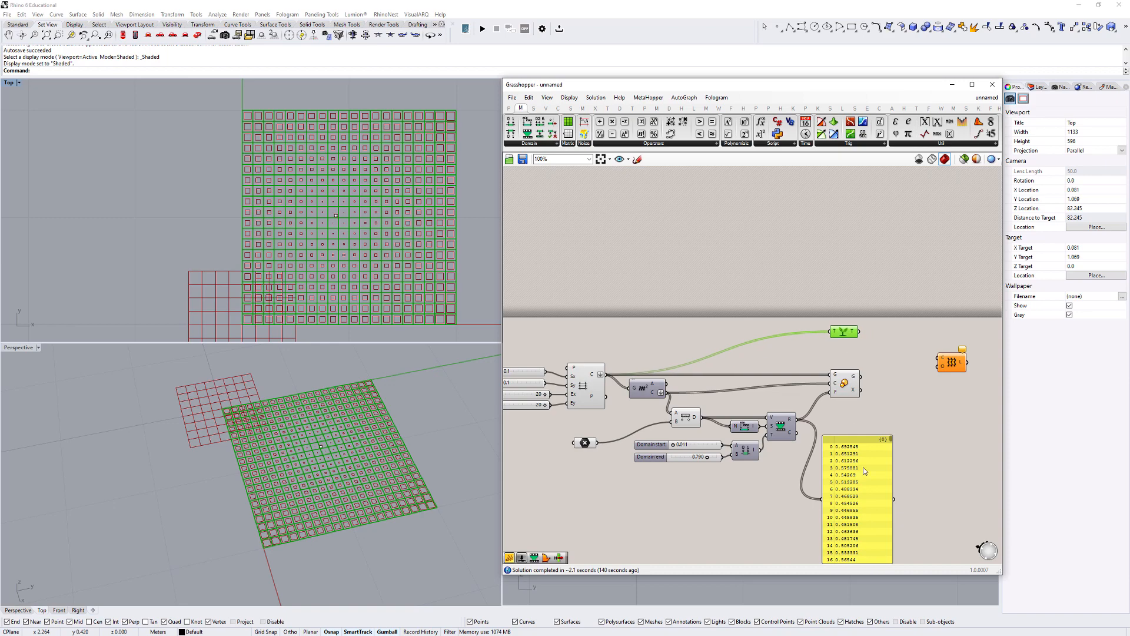
left_click_drag(863, 467, 934, 240, "alt")
left_click_drag(858, 331, 918, 236)
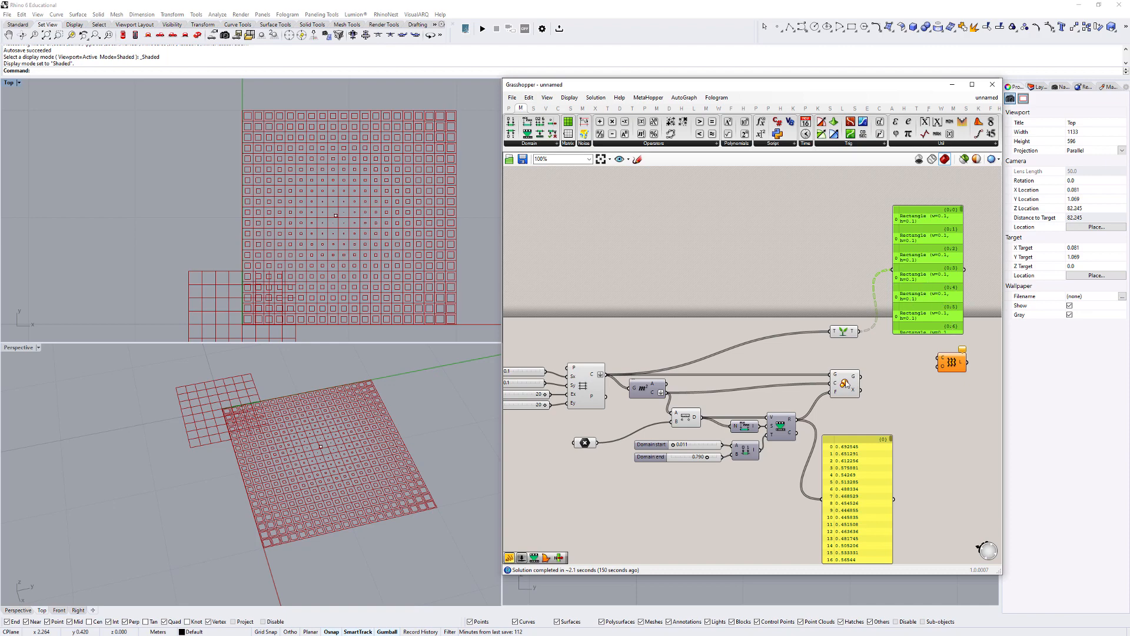
- Graft the Scale component's geometry output with a copied Graft Tree and compare both grafted trees using a second panel
left_click_drag(845, 336, 868, 370)
left_click_drag(921, 300, 931, 268)
right_click_drag(895, 313, 803, 370)
left_click_drag(842, 328, 922, 326, "alt")
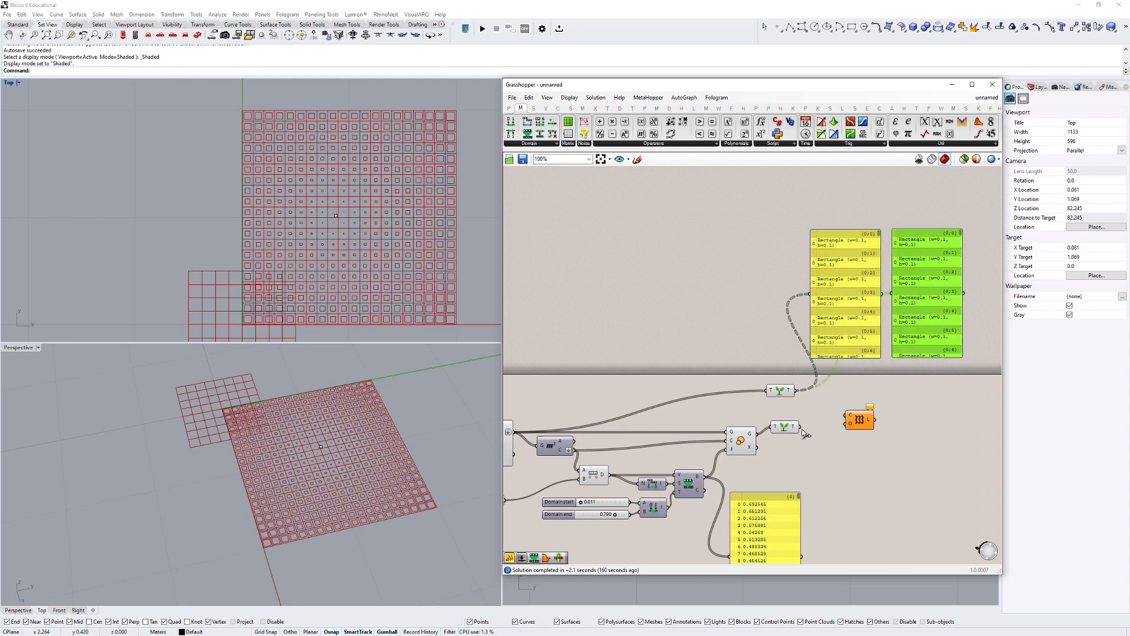
left_click_drag(801, 428, 893, 294)
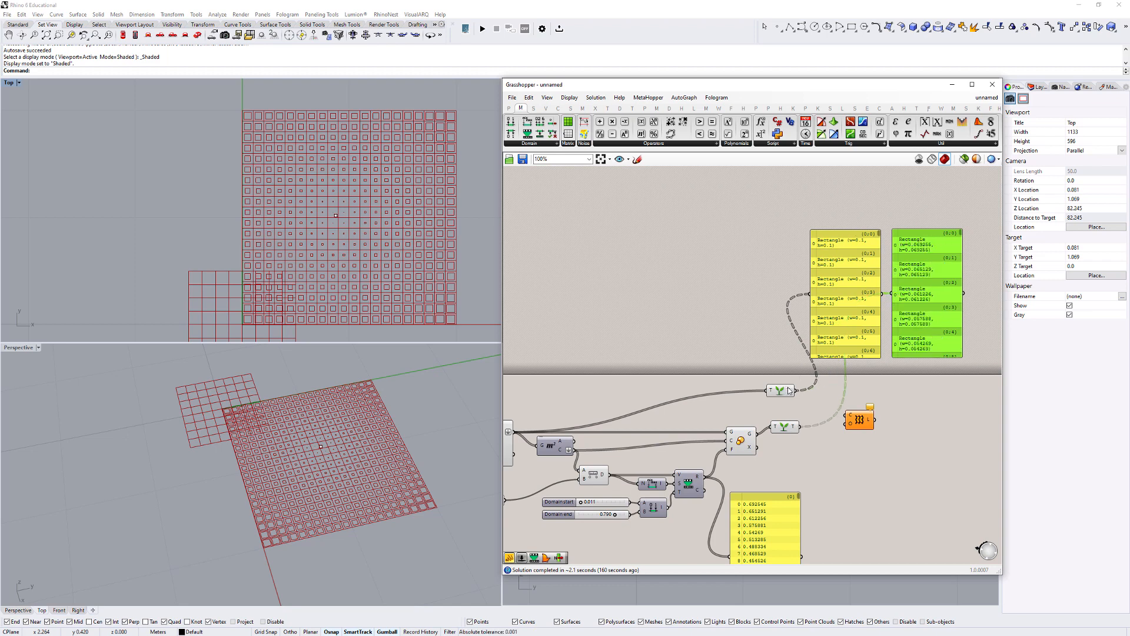
mouse_move(790, 392)
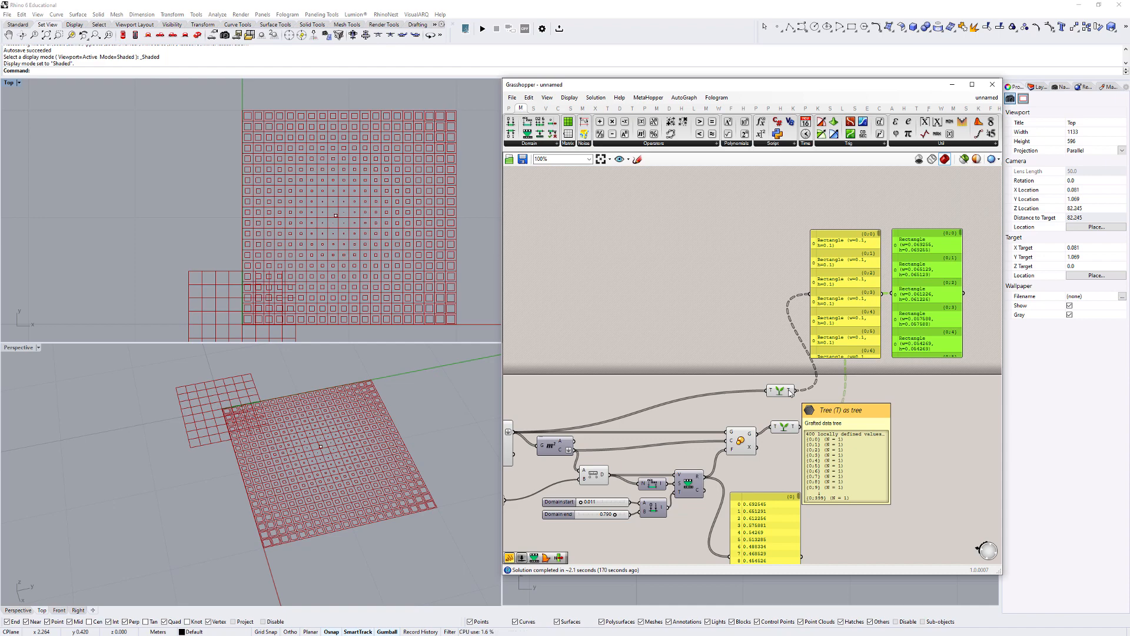
mouse_move(796, 427)
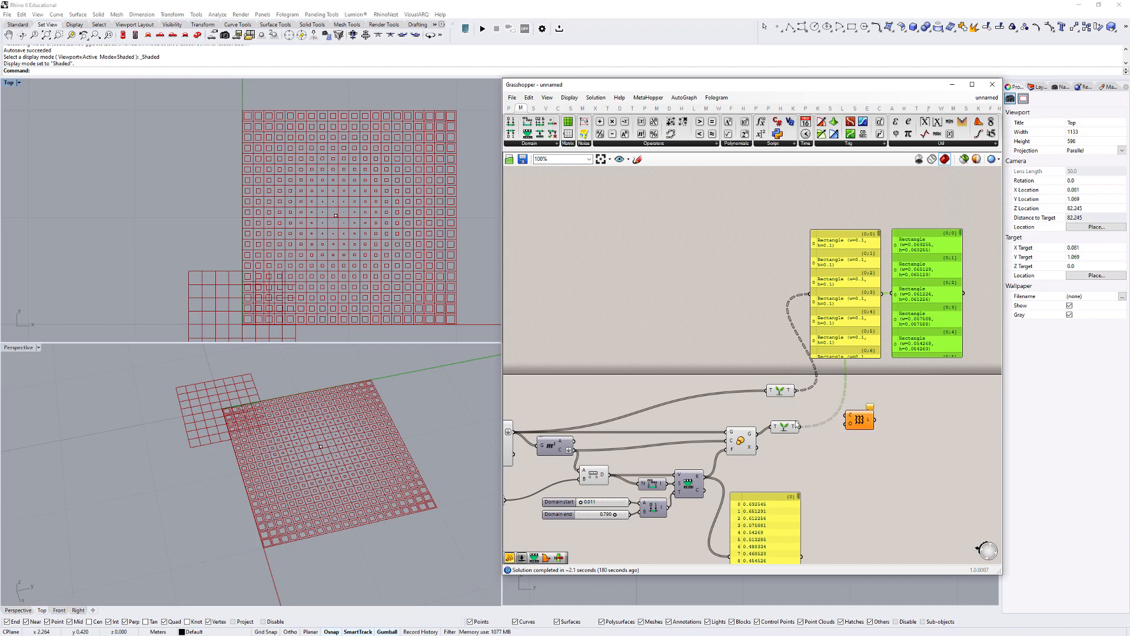
- Move the upper Graft Tree beside the lower one and connect both grafted outputs to the Loft component's Curves input
scroll(809, 416, "up", 3)
left_click(782, 420)
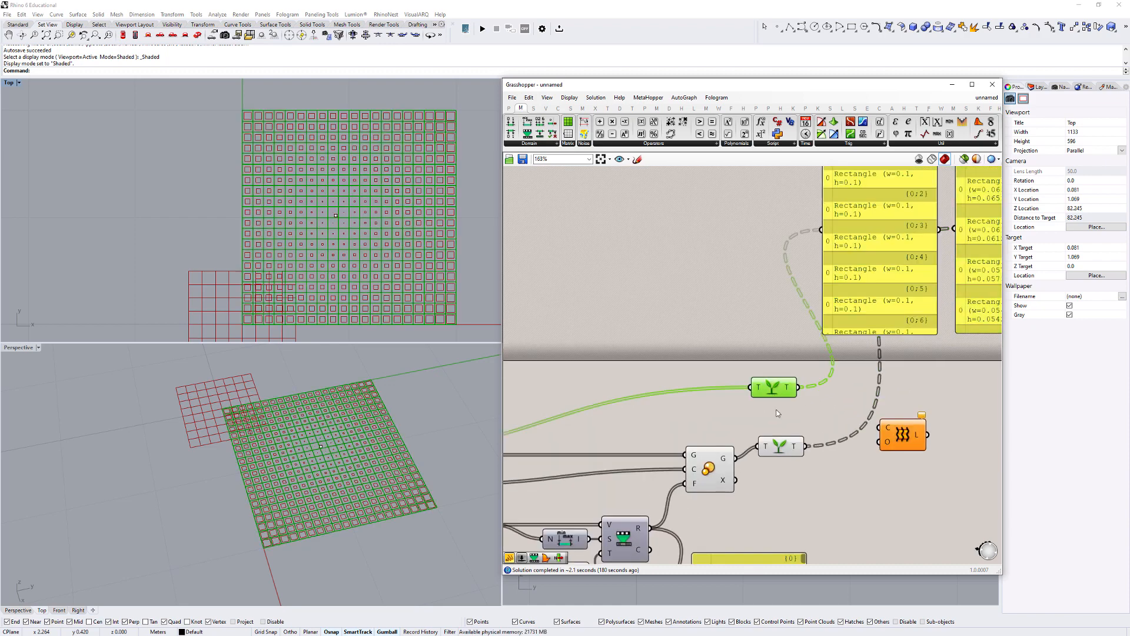
right_click_drag(794, 419, 736, 421)
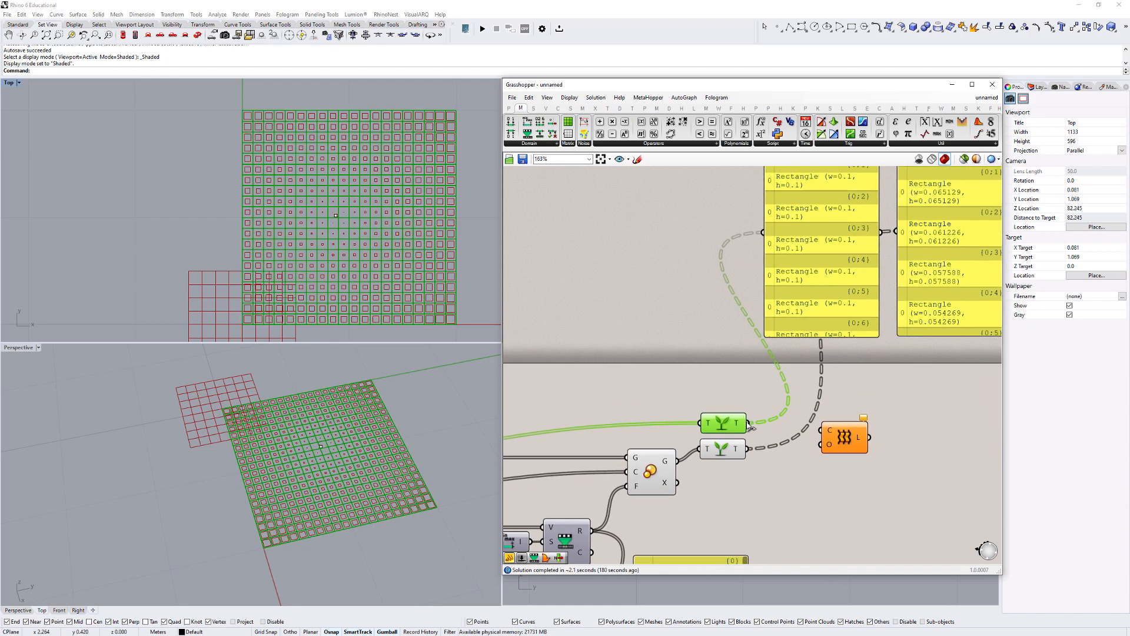
left_click_drag(747, 423, 879, 430)
left_click_drag(747, 423, 883, 423)
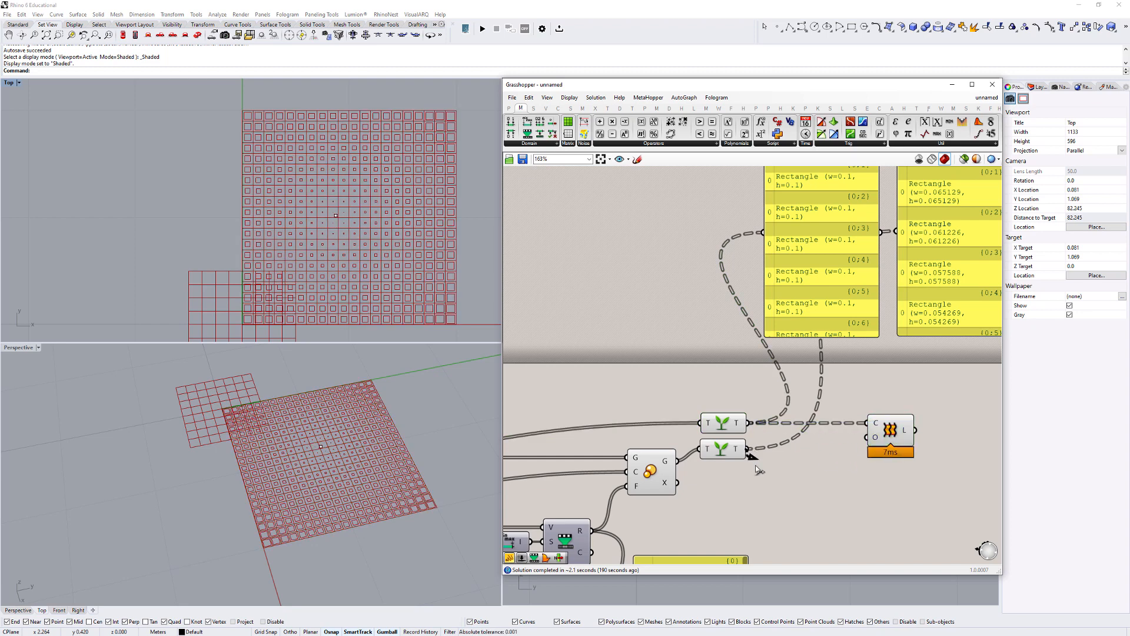
left_click_drag(750, 449, 872, 423, "shift")
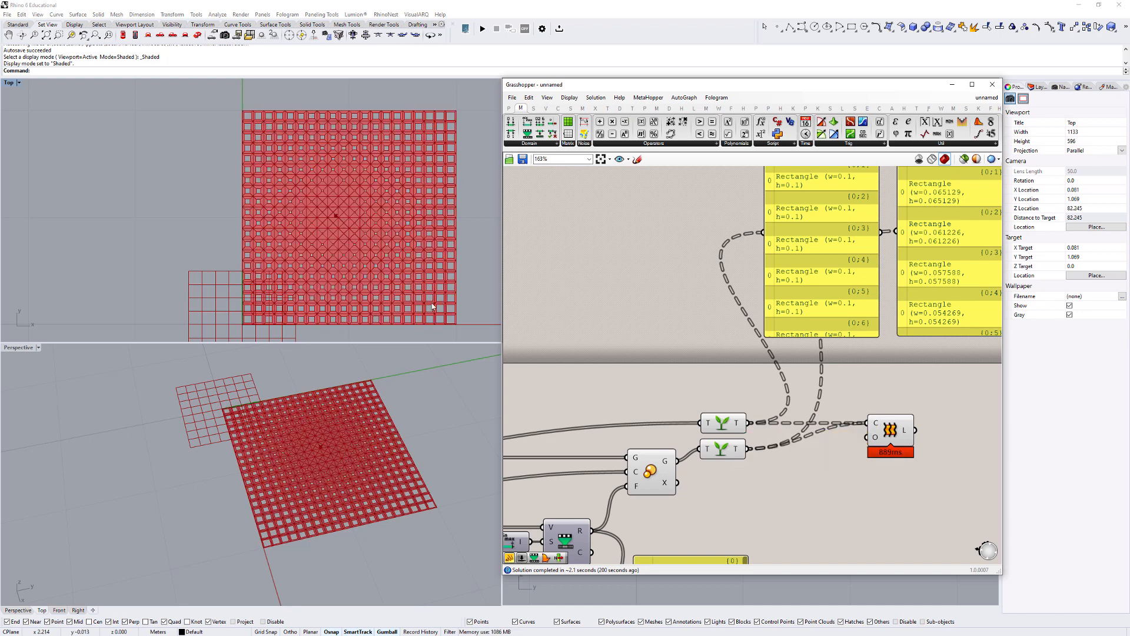
- Delete the two grafted rectangle panels and the panel listing the remapped values
scroll(847, 292, "down", 3)
right_click_drag(809, 312, 731, 349)
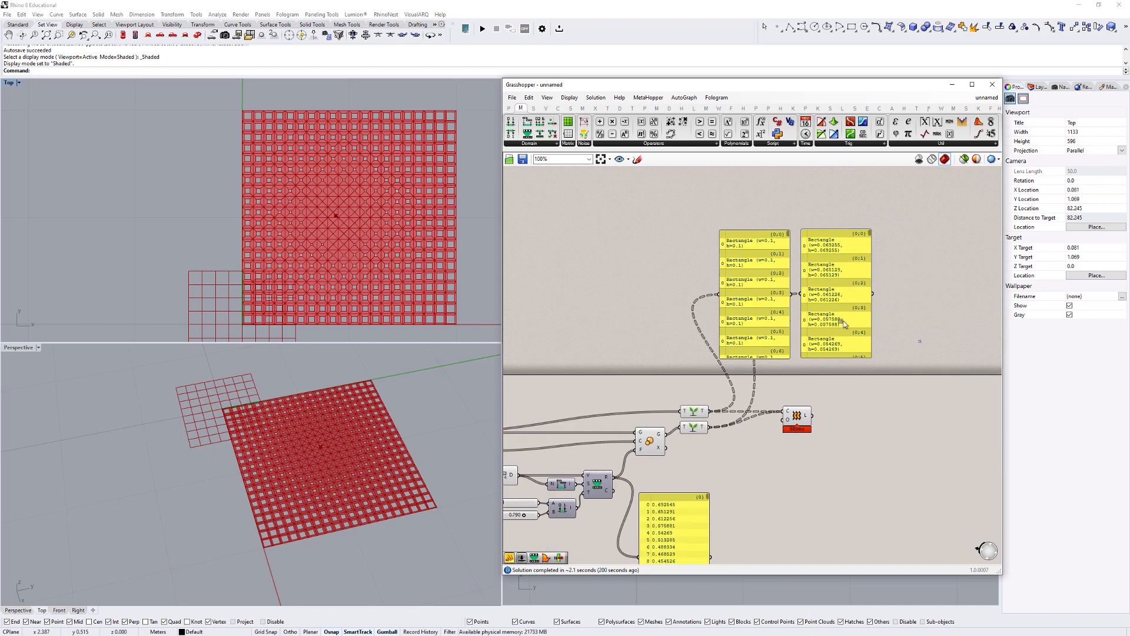
left_click_drag(920, 341, 681, 246)
key("Delete")
left_click(675, 528)
key("Delete")
- Turn off the preview of the components feeding the Graft Tree components, leaving the Loft preview on
right_click_drag(708, 475, 815, 441)
left_click_drag(817, 436, 508, 314)
right_click(600, 311)
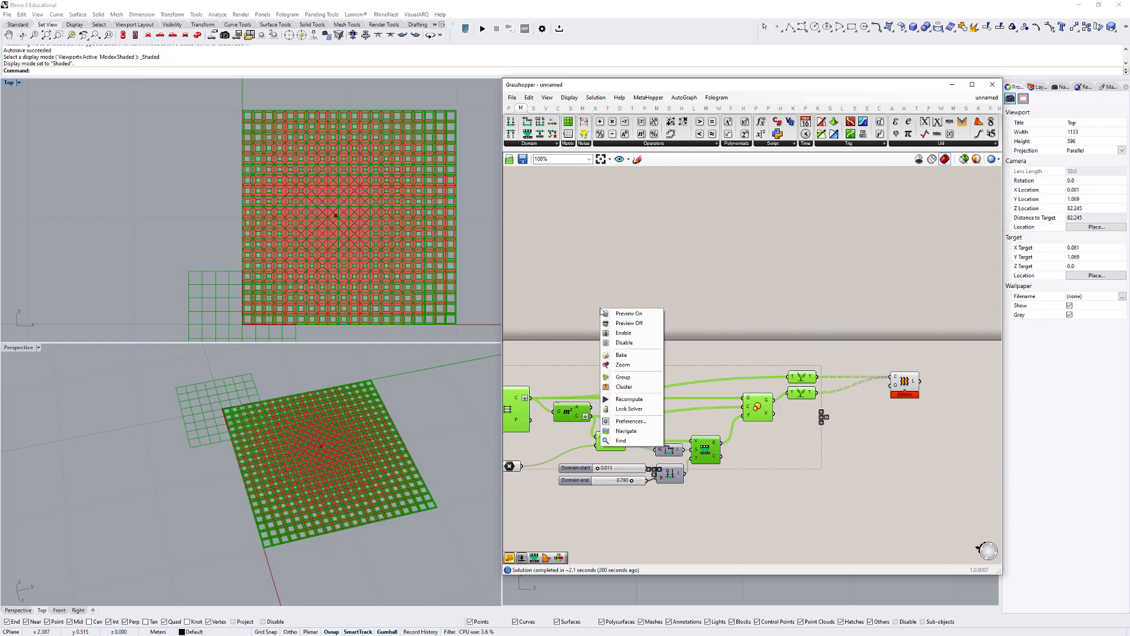
left_click(639, 325)
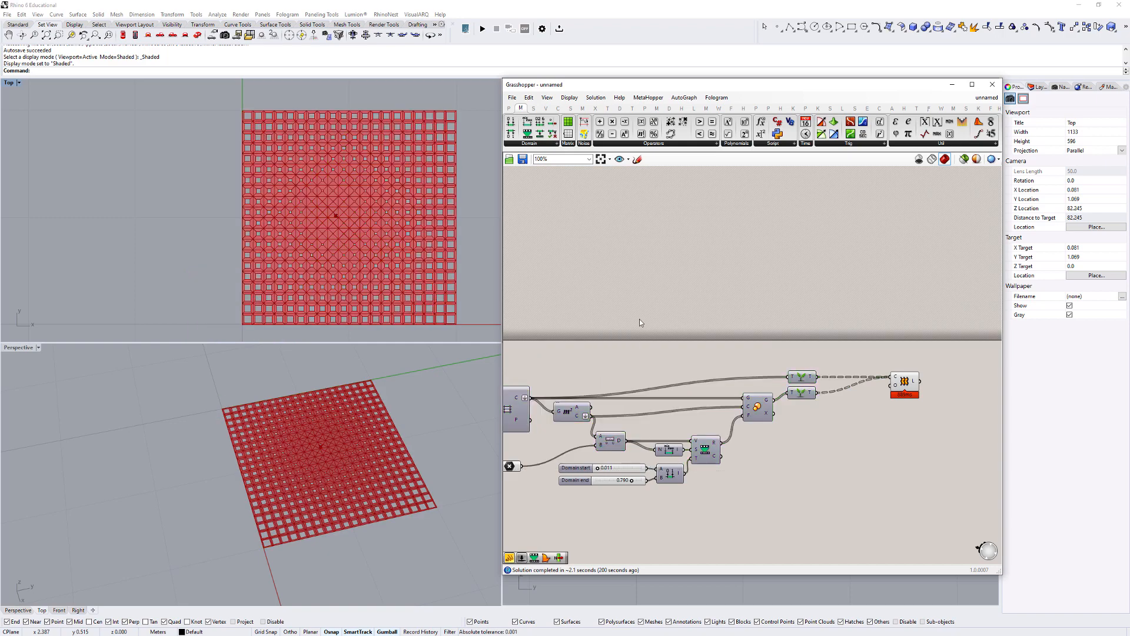
- Move the attractor point from the grid's centre towards its upper-left area in the Top view
left_click(331, 467)
scroll(330, 466, "up", 10)
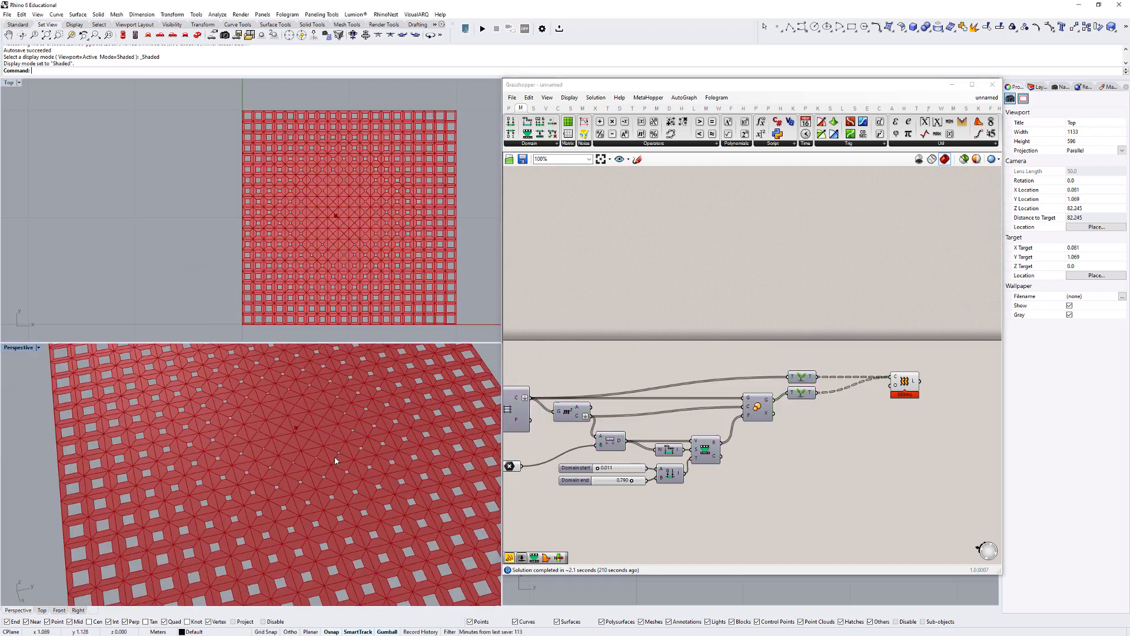
left_click(335, 215)
right_click_drag(336, 216, 351, 258)
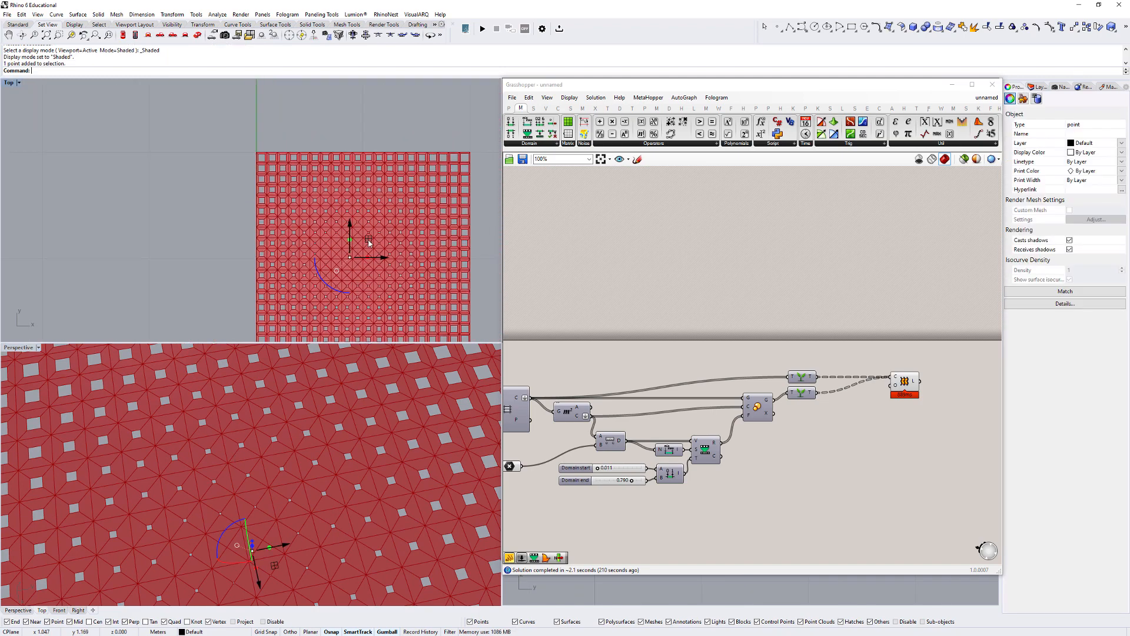
left_click_drag(368, 234, 327, 197)
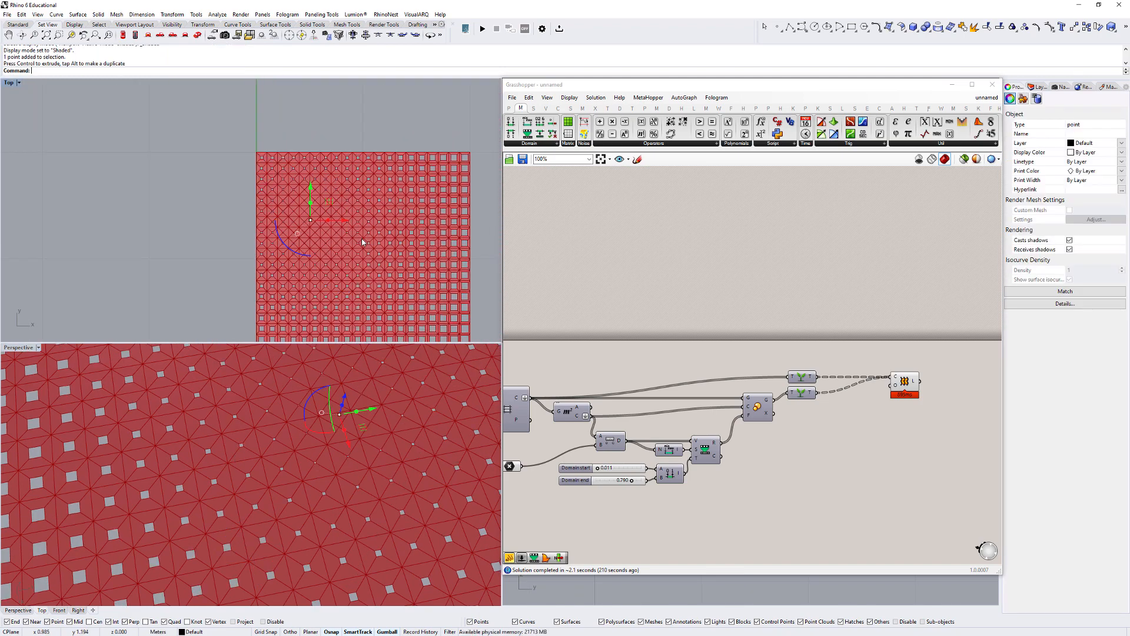
- Set the Domain start slider to 0.105 to enlarge the smallest cell openings
right_click_drag(608, 483, 667, 464)
scroll(403, 313, "up", 2)
scroll(375, 284, "up", 6)
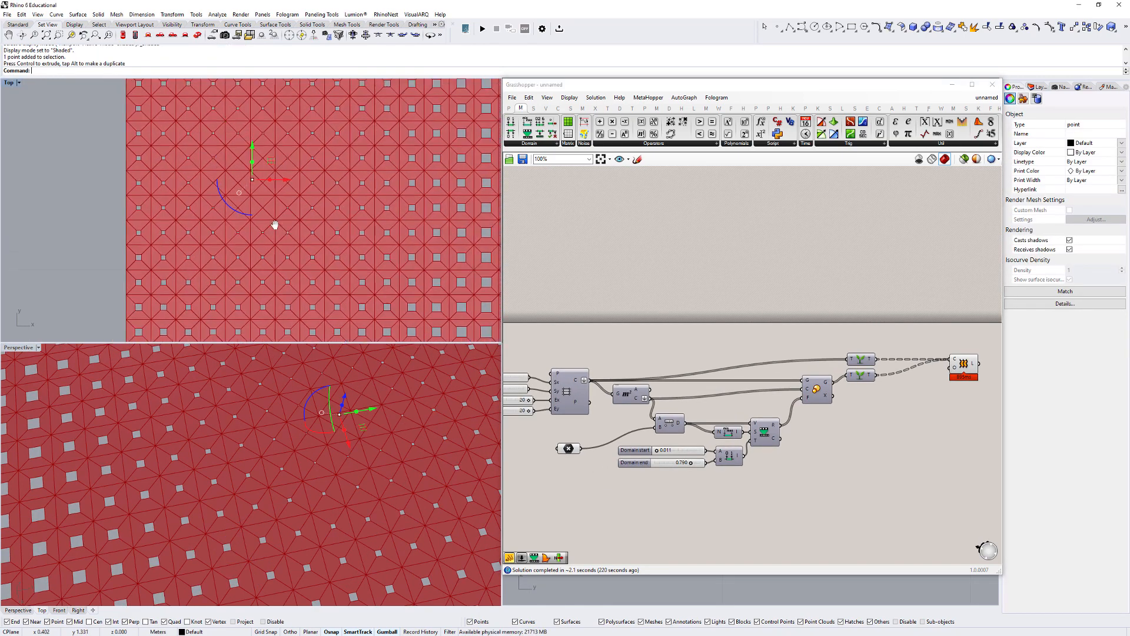
scroll(412, 282, "down", 3)
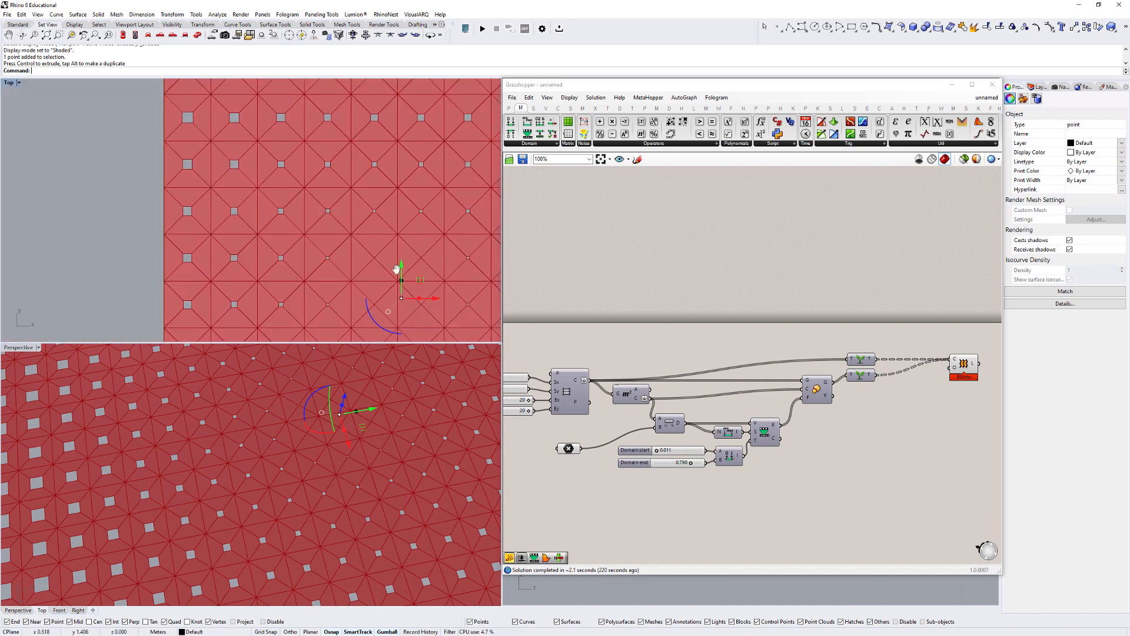
scroll(644, 414, "up", 5)
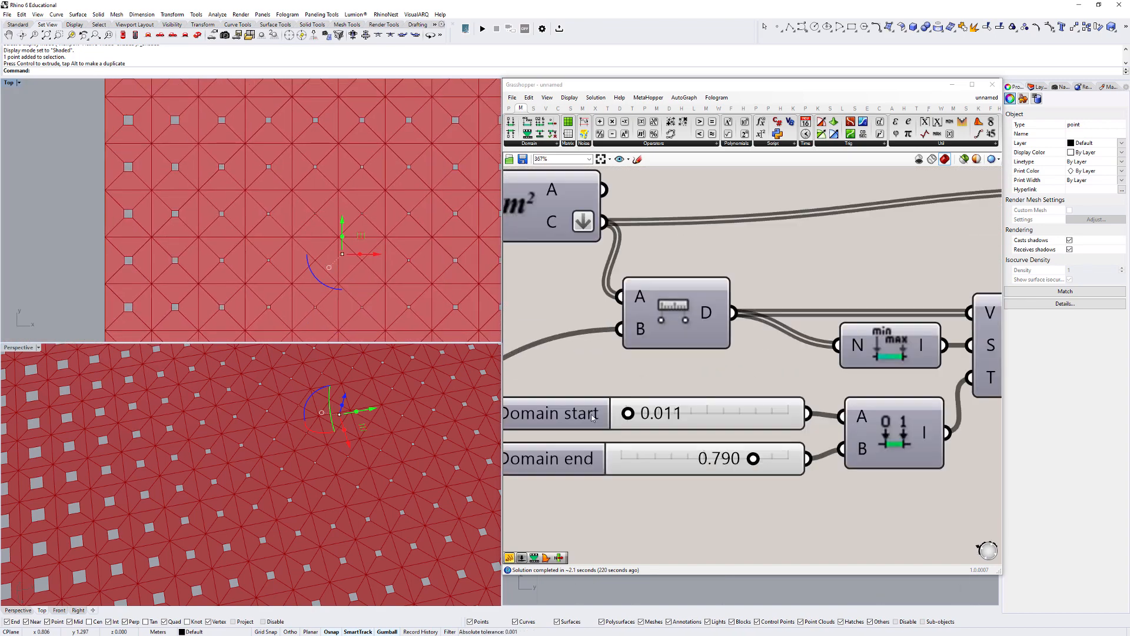
scroll(870, 405, "down", 1)
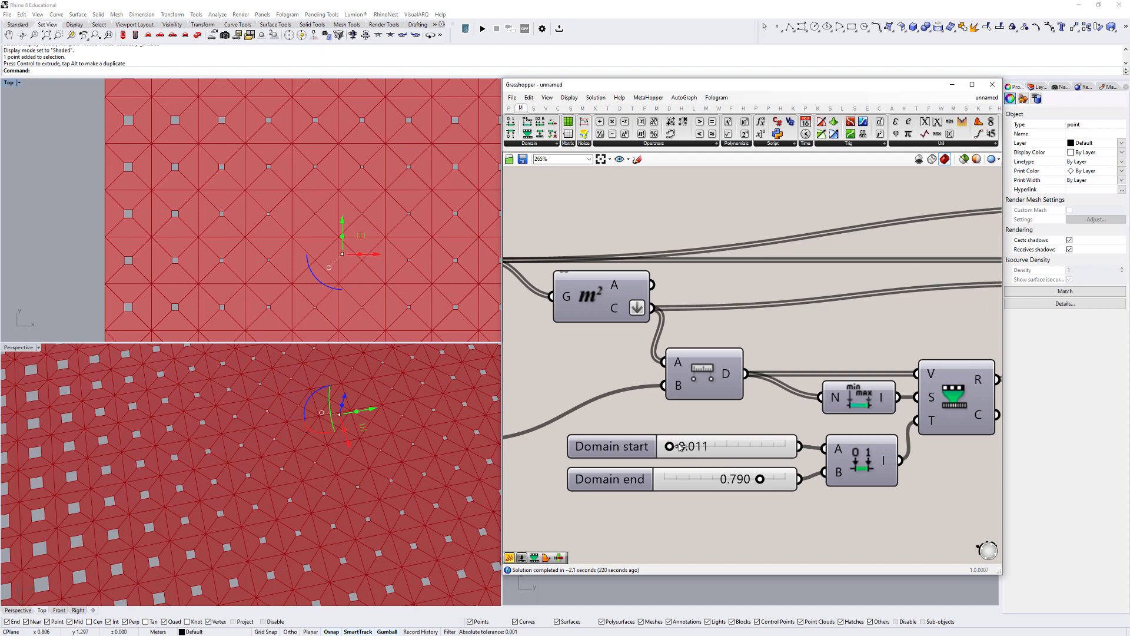
left_click_drag(684, 448, 686, 447)
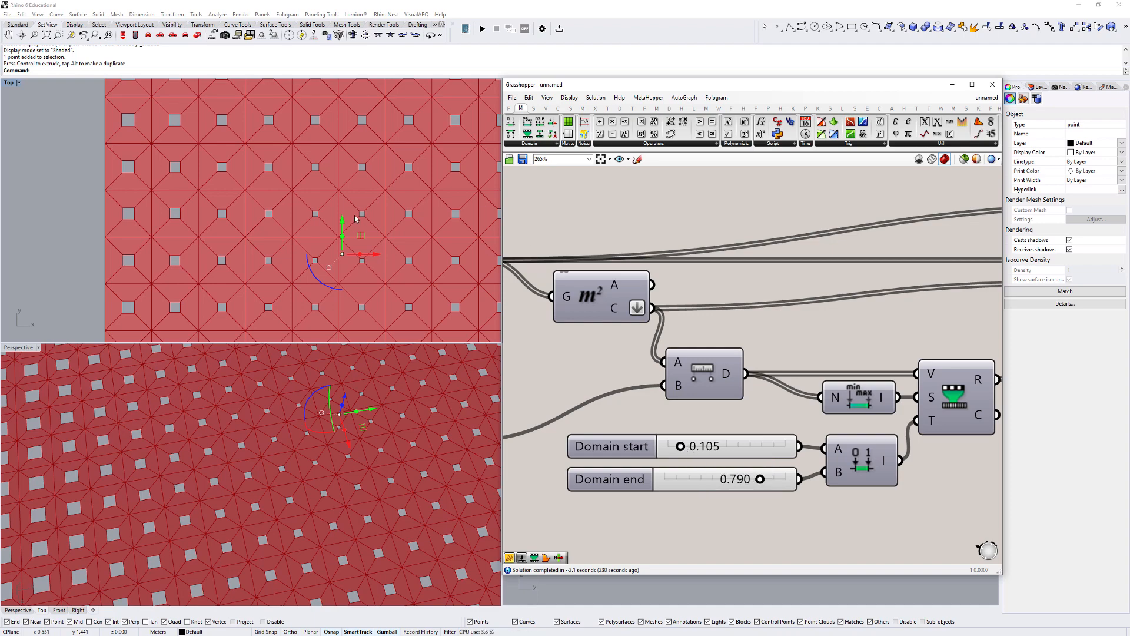
- Raise the Domain start slider to 0.188
scroll(359, 213, "down", 4)
right_click_drag(376, 191, 263, 155)
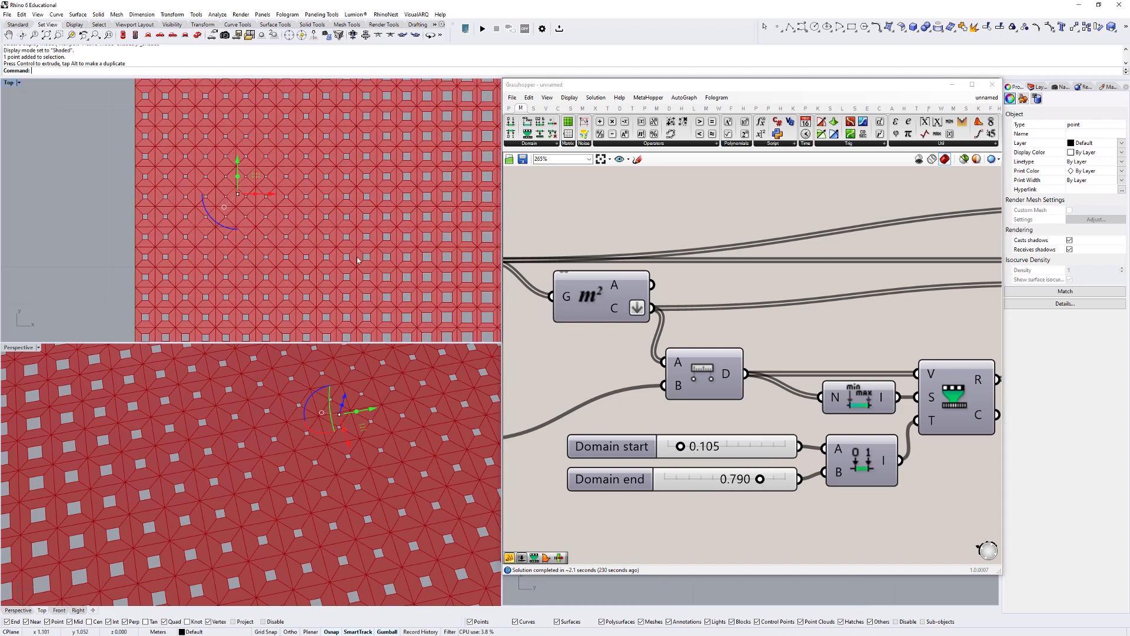
left_click_drag(683, 446, 693, 445)
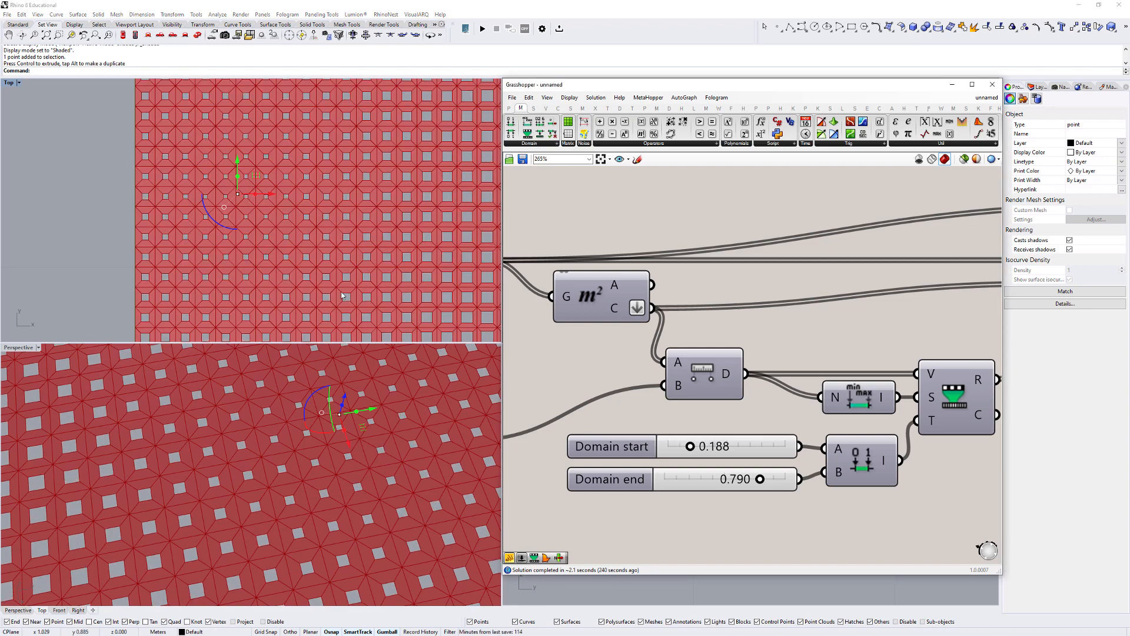
- Set the Domain end slider to 0.906 and deselect the attractor point
scroll(341, 292, "down", 4)
right_click_drag(341, 291, 331, 232)
scroll(302, 318, "down", 6)
right_click_drag(300, 318, 264, 241)
scroll(261, 241, "up", 8)
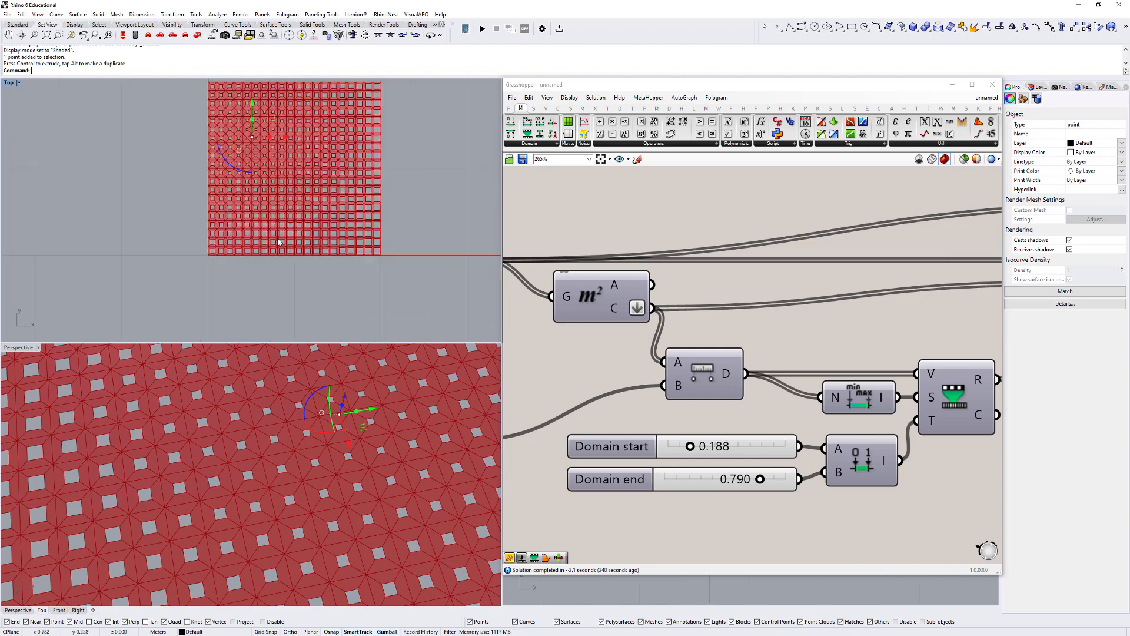
scroll(578, 390, "up", 2)
left_click_drag(834, 514, 855, 514)
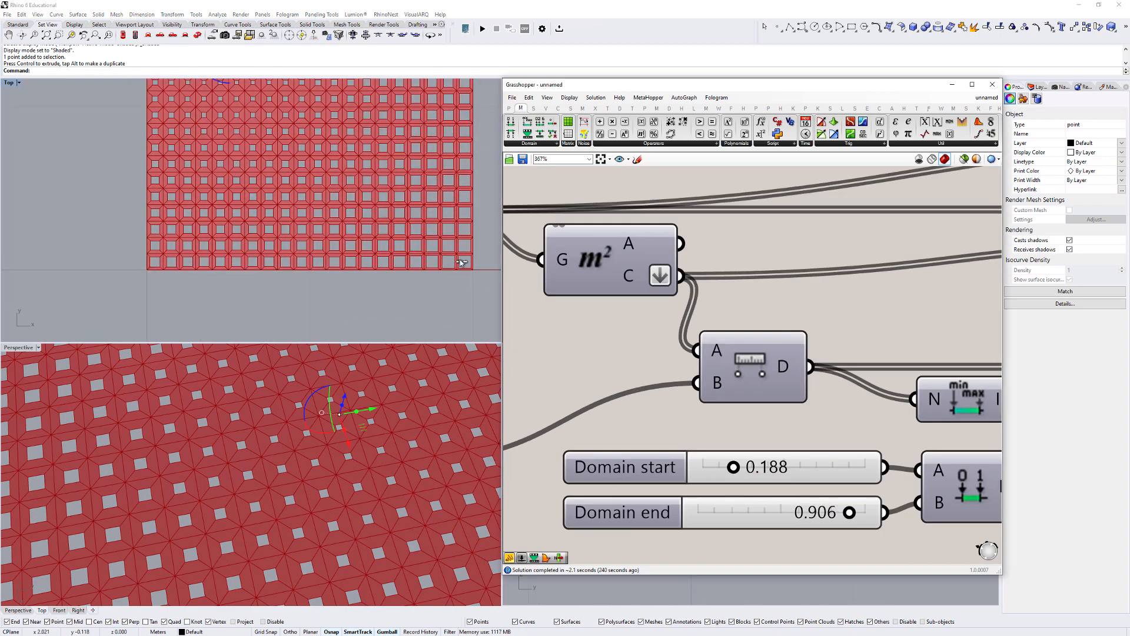
scroll(373, 288, "down", 5)
right_click_drag(359, 221, 357, 221)
left_click(477, 189)
scroll(305, 178, "up", 10)
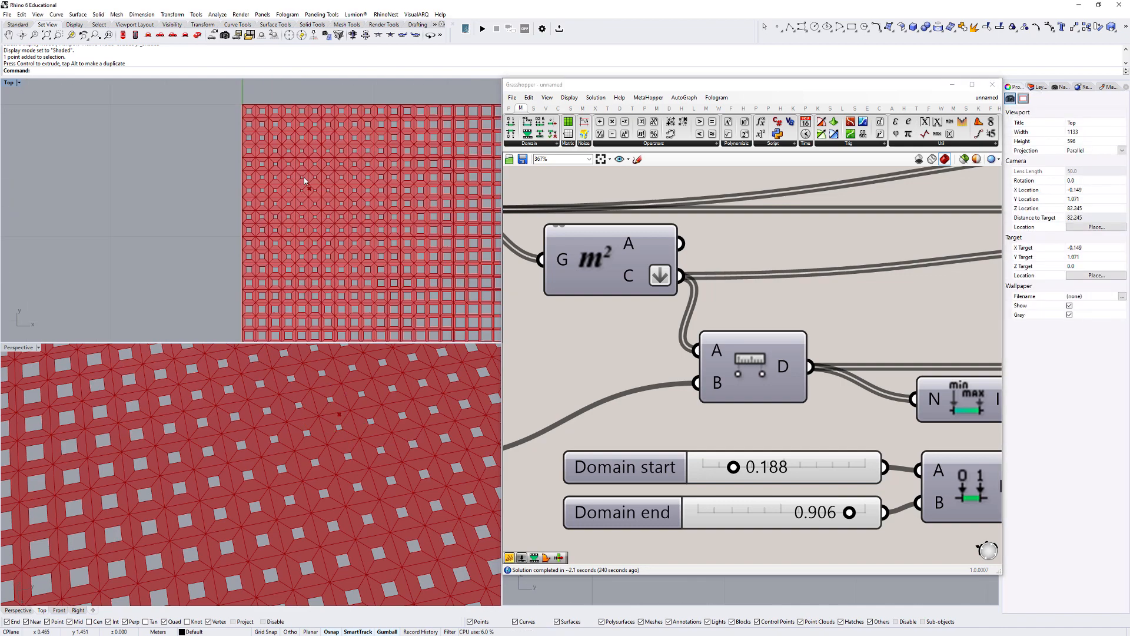
- Bake the Loft component's geometry onto the Default layer
scroll(964, 257, "down", 7)
right_click_drag(964, 257, 730, 298)
scroll(743, 290, "up", 4)
left_click_drag(749, 273, 678, 269)
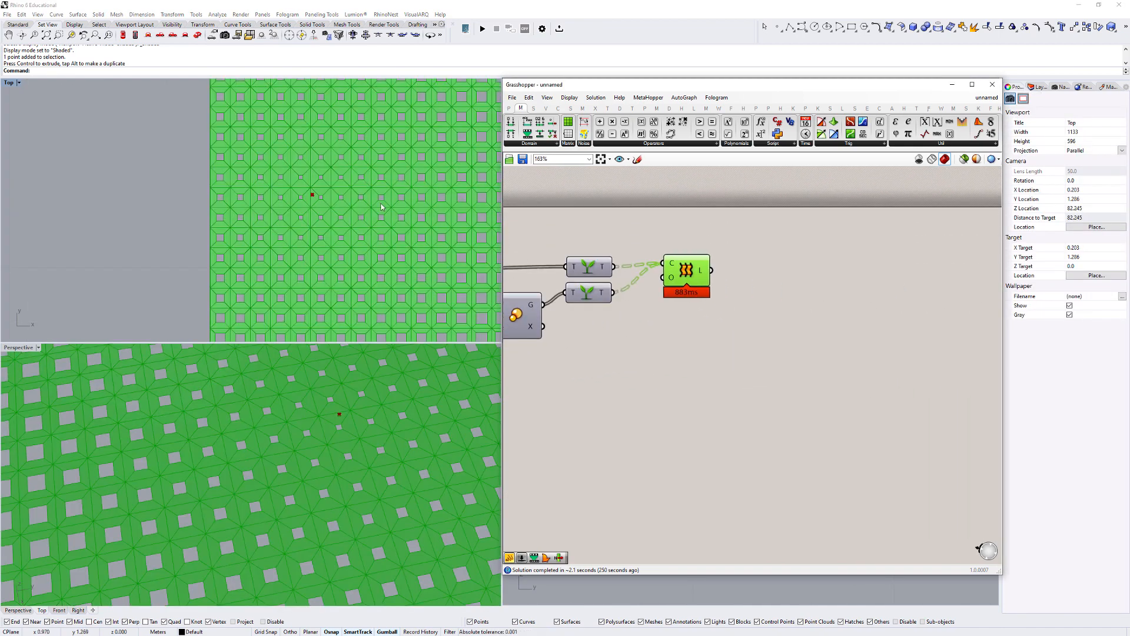
right_click(686, 272)
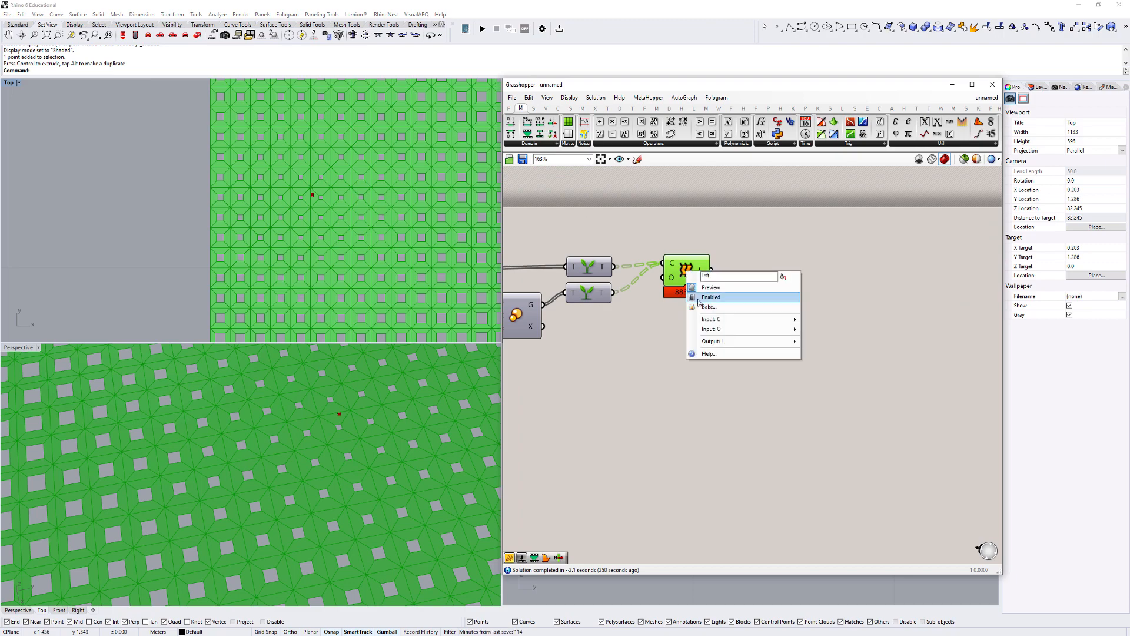
left_click(699, 310)
left_click(692, 241)
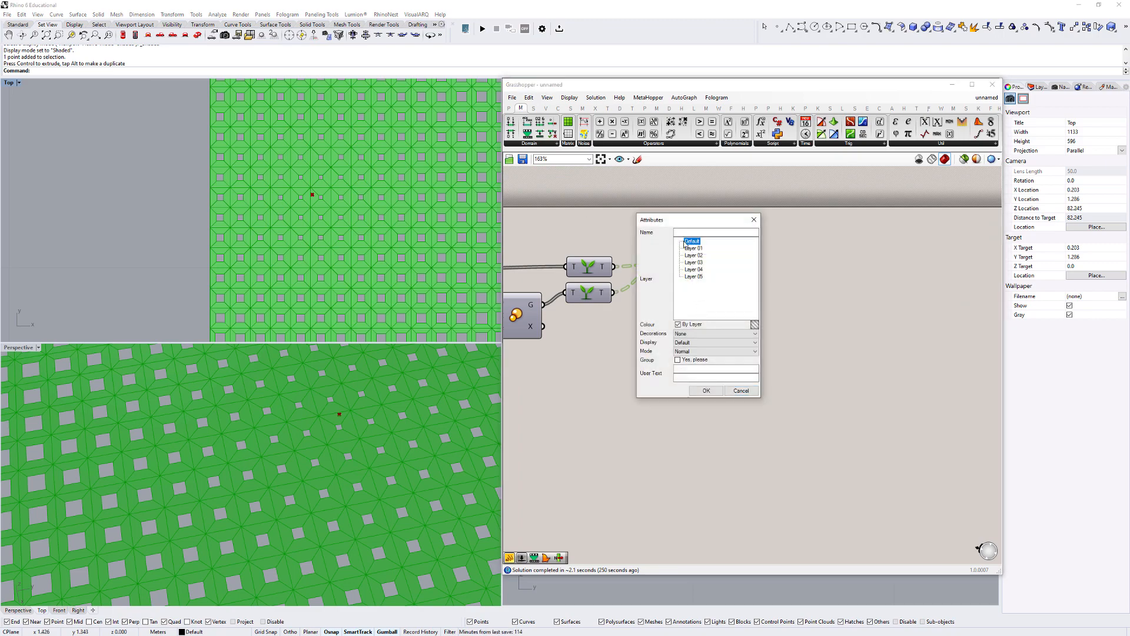
left_click(704, 391)
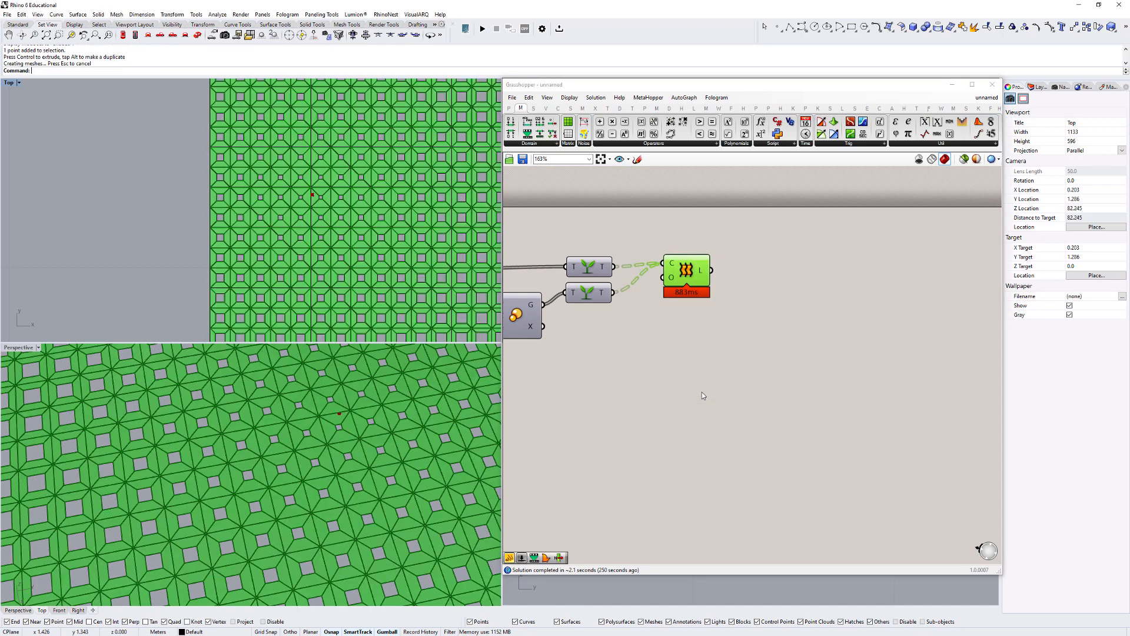
left_click(702, 392)
- Close the Grasshopper window and maximize the Perspective viewport
left_click(990, 85)
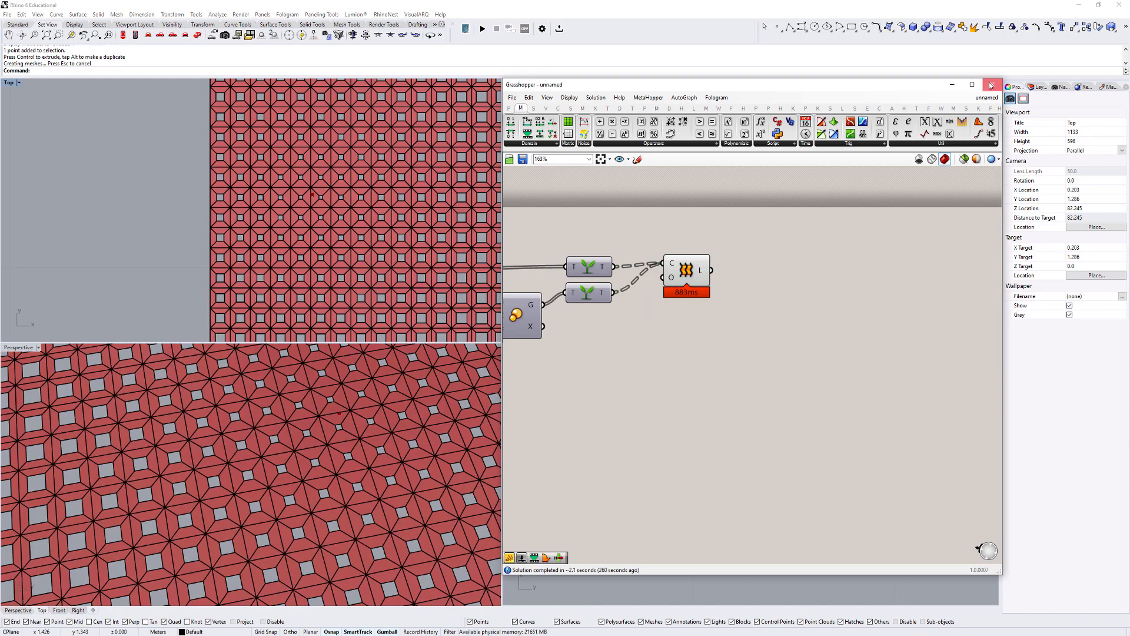
double_click(17, 347)
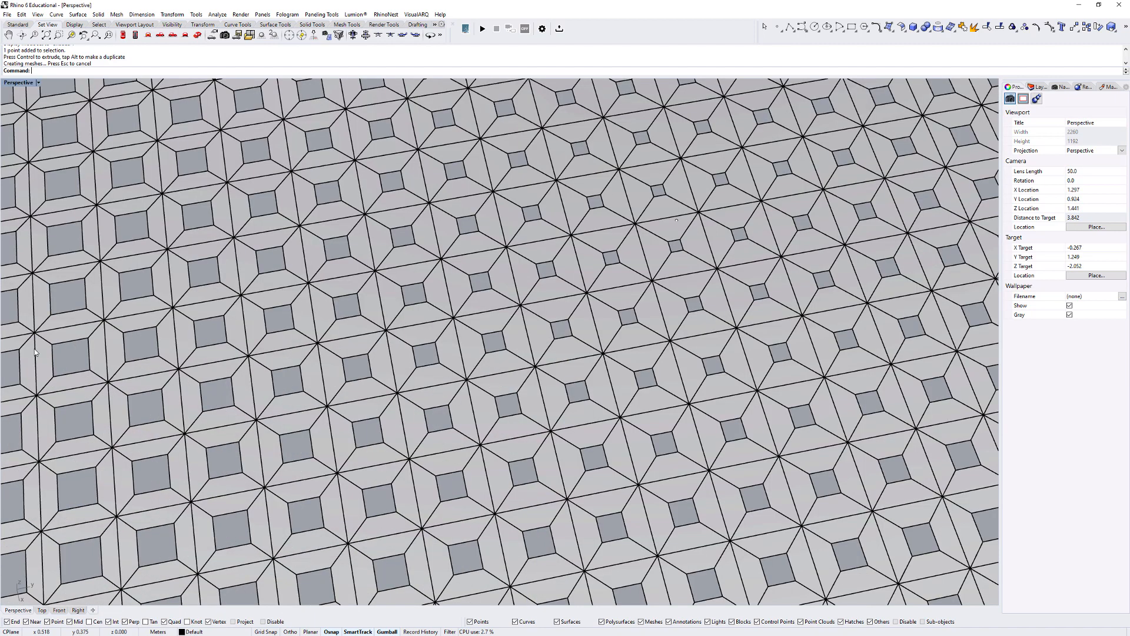
double_click(18, 82)
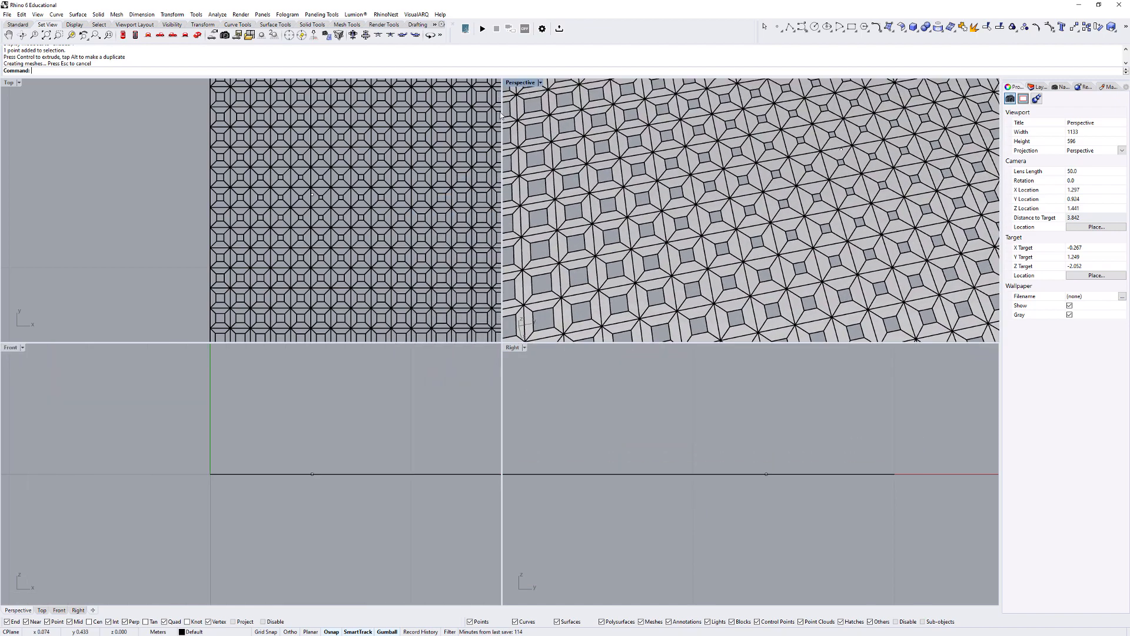
double_click(520, 83)
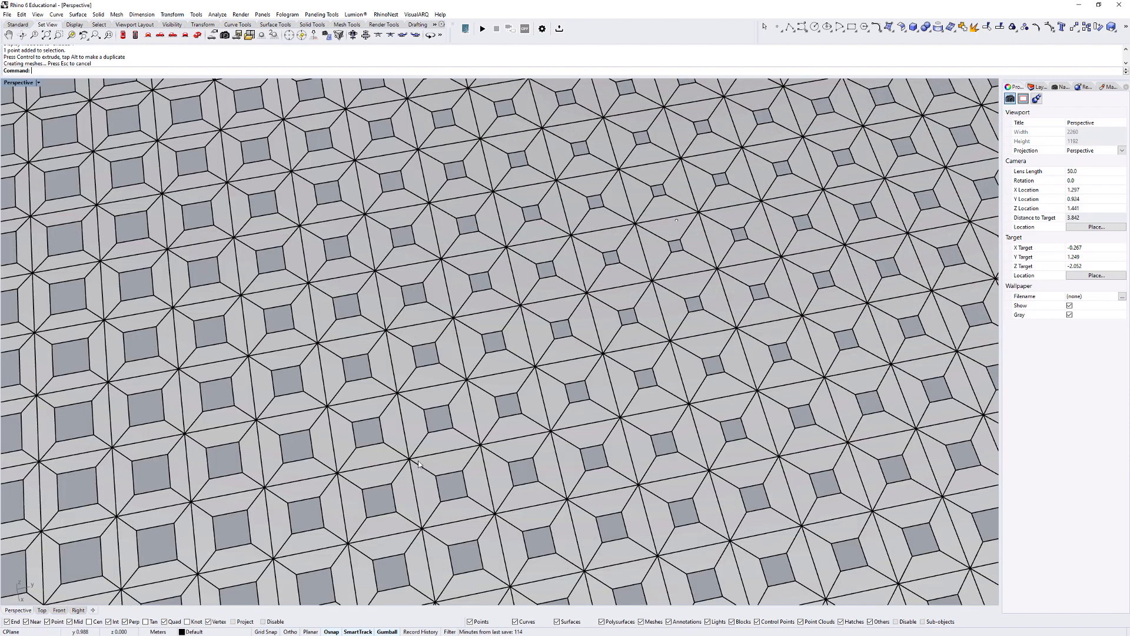
- Examine the baked lofted cells in Perspective from several angles and distances, checking a single cell's polysurface
scroll(506, 383, "down", 2)
scroll(506, 383, "down", 5)
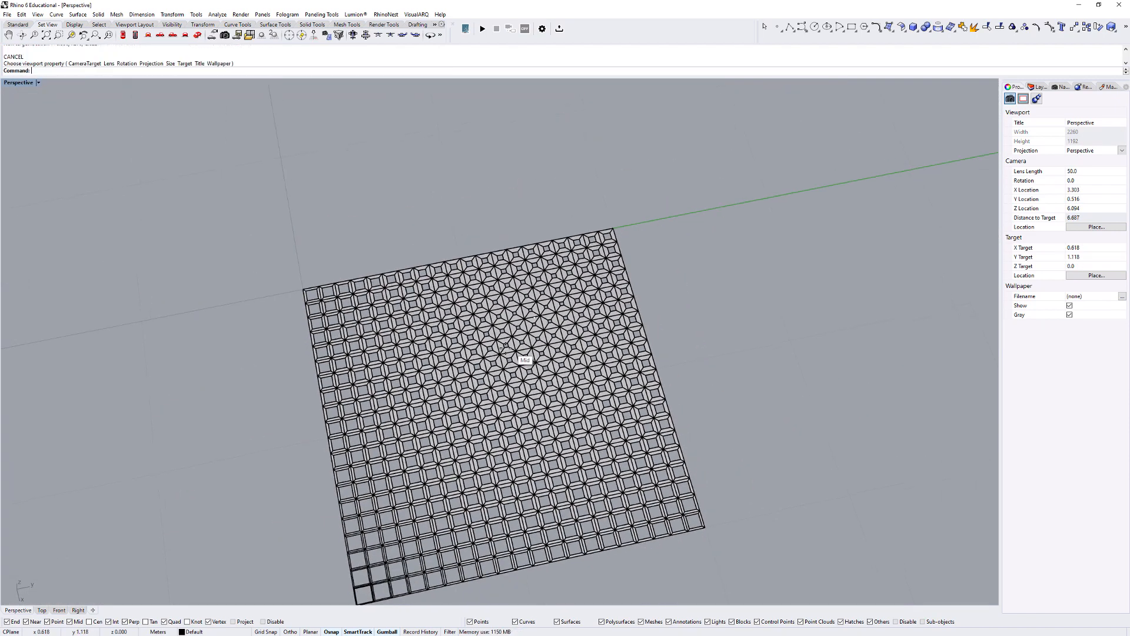
right_click_drag(488, 368, 580, 298)
scroll(462, 408, "up", 6)
scroll(574, 348, "up", 6)
left_click(561, 340)
scroll(562, 341, "down", 8)
key("Escape")
scroll(580, 330, "up", 5)
right_click_drag(578, 353, 574, 386)
scroll(224, 282, "down", 4)
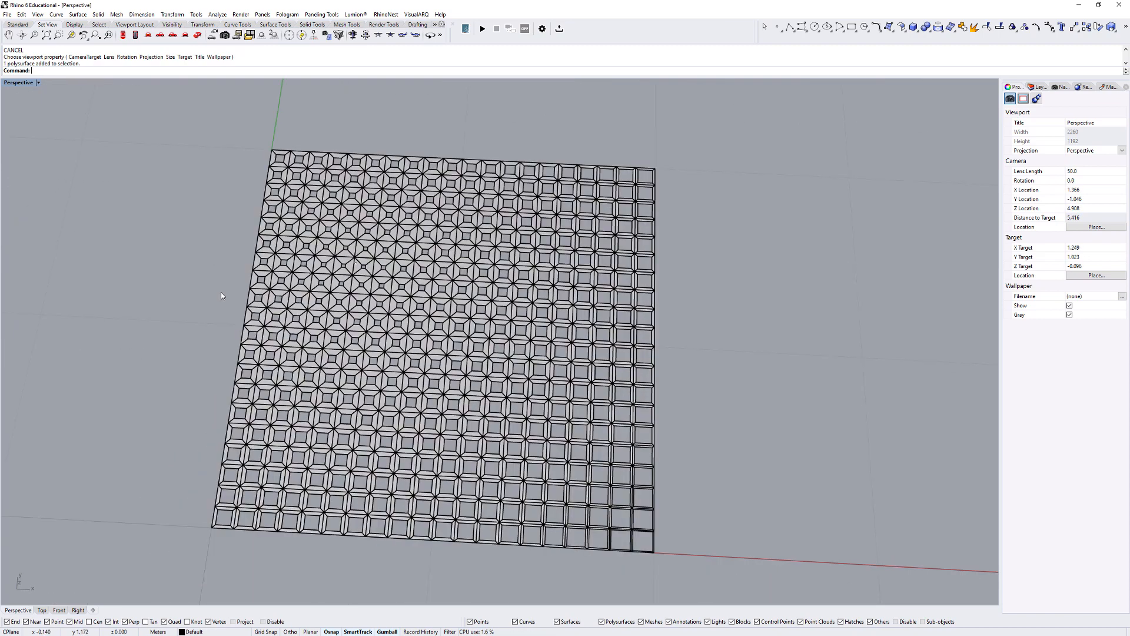
- Undo the Grasshopper bake and reopen the Grasshopper definition with the lofted grid in view
key("ctrl+z")
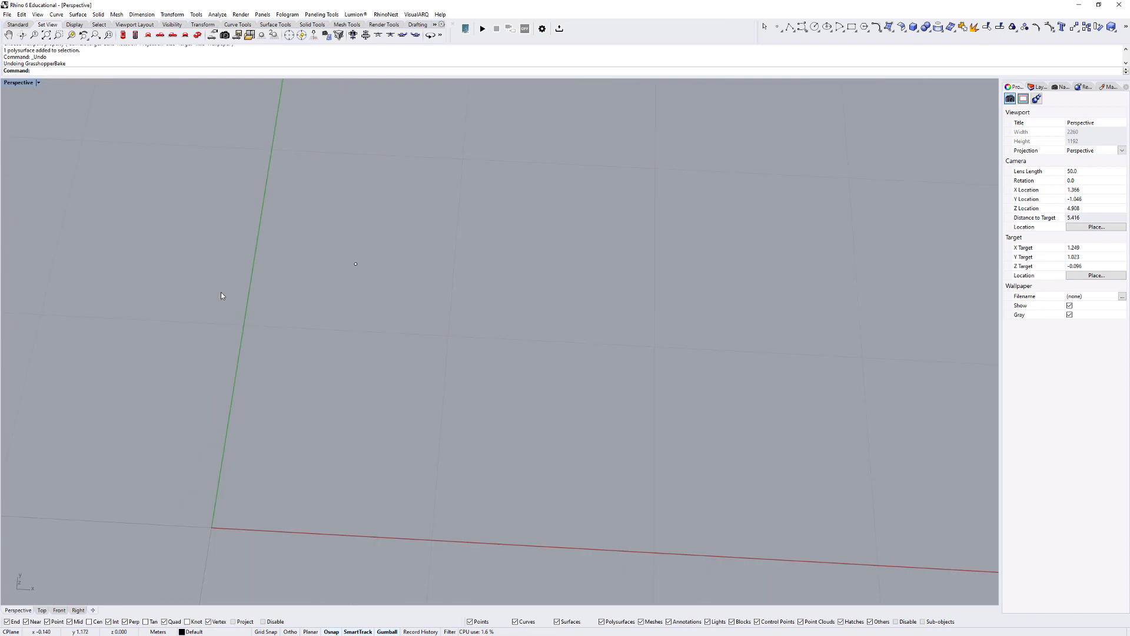
type("grasshopper")
key("Return")
scroll(410, 299, "down", 4)
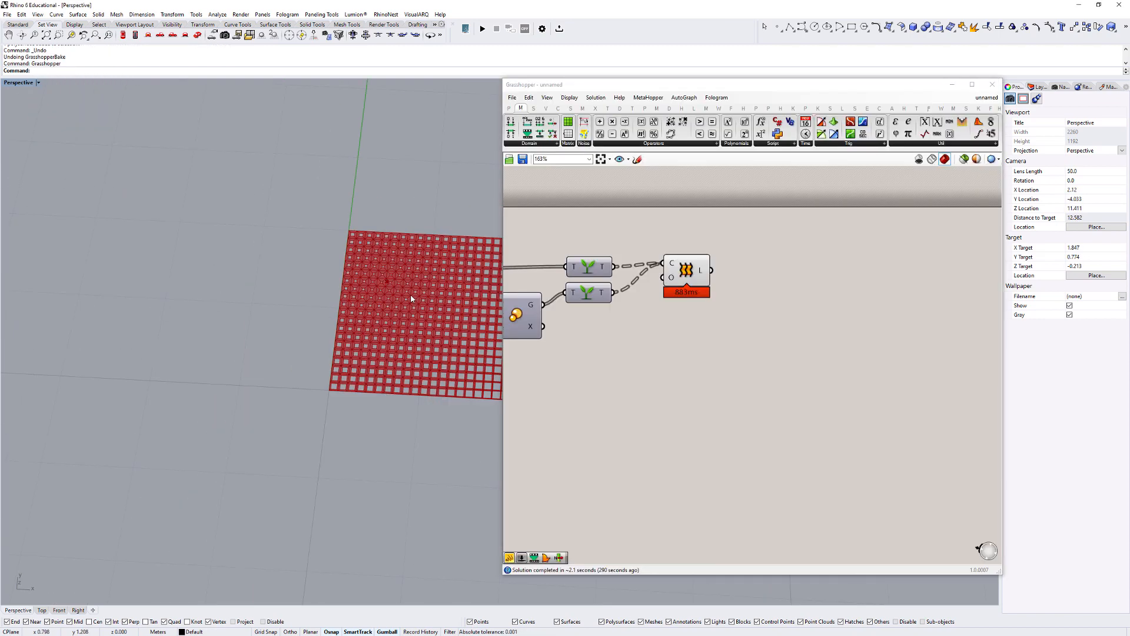
right_click_drag(410, 298, 240, 280)
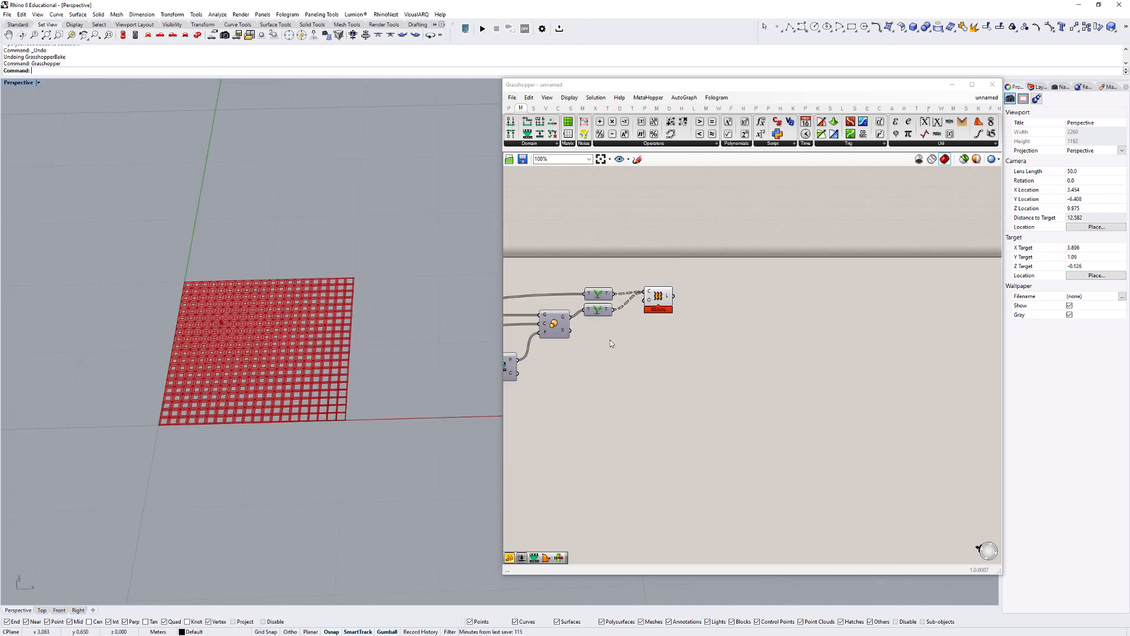
- Select the Loft component to highlight its geometry and review the whole definition
scroll(610, 340, "down", 4)
scroll(921, 308, "up", 2)
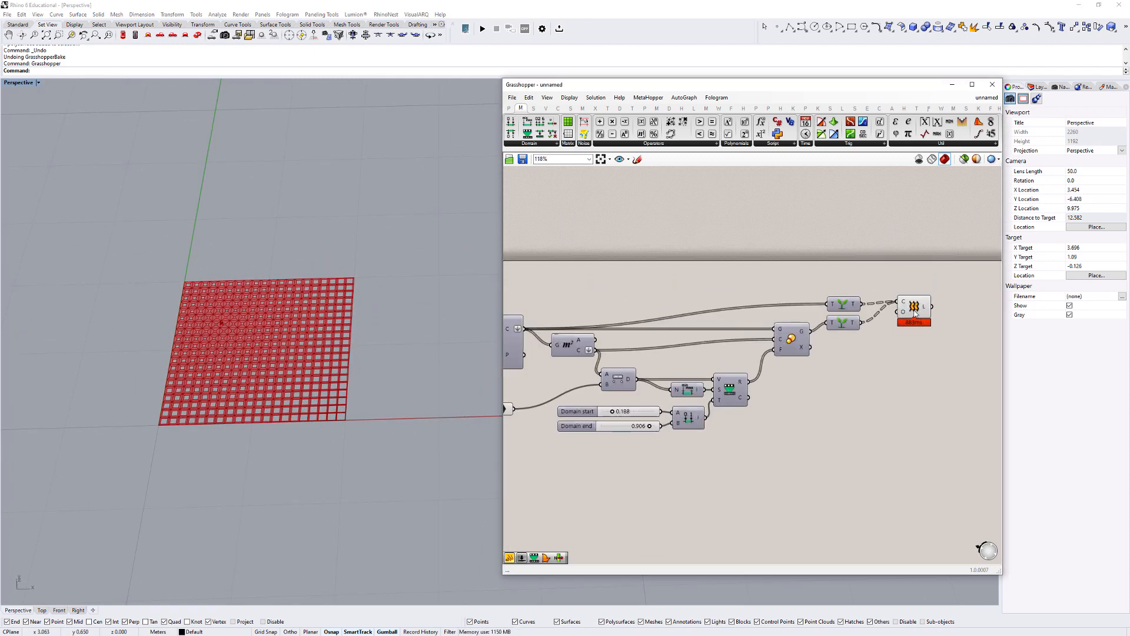
left_click(911, 316)
scroll(911, 316, "down", 2)
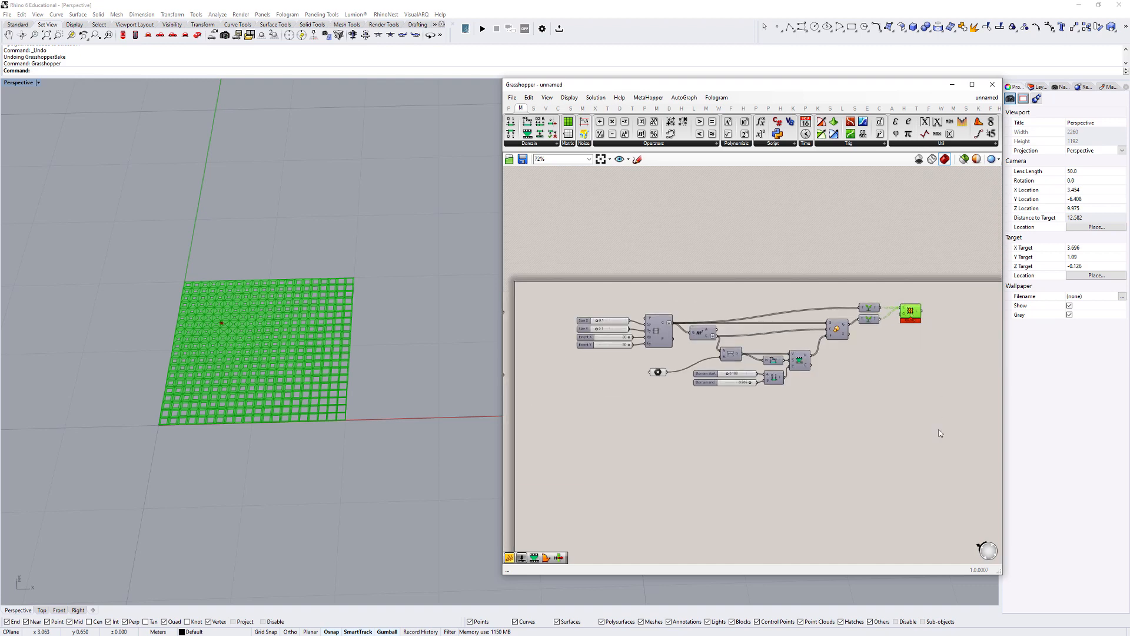
- Select the entire Grasshopper definition and disable all of its components
left_click_drag(953, 440, 569, 296)
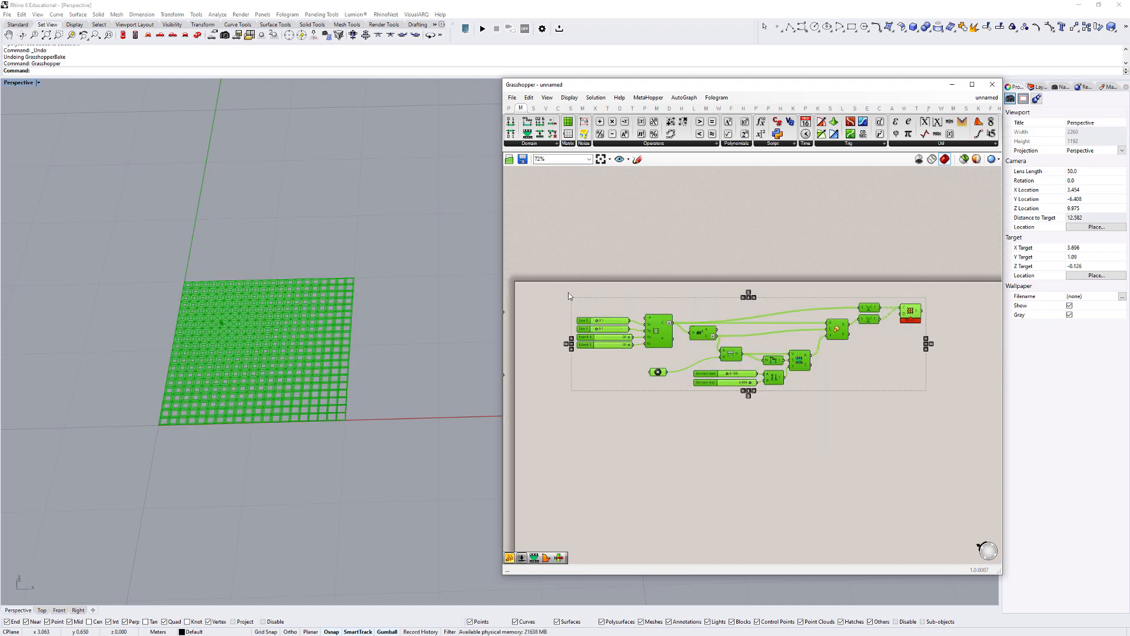
right_click(568, 296)
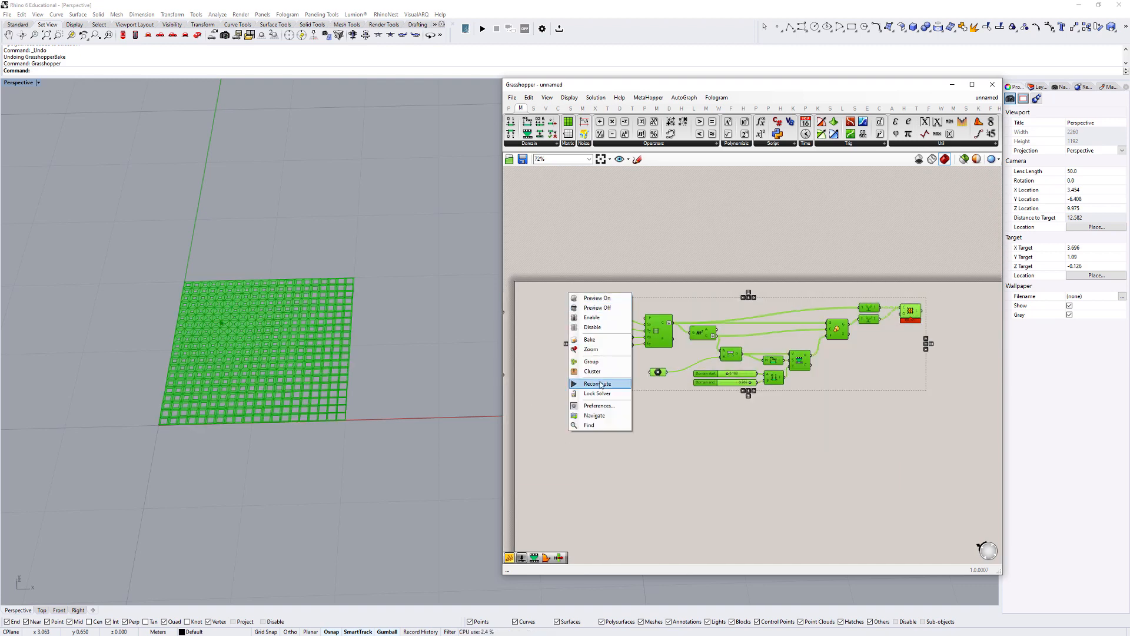
left_click(592, 326)
scroll(922, 406, "down", 2)
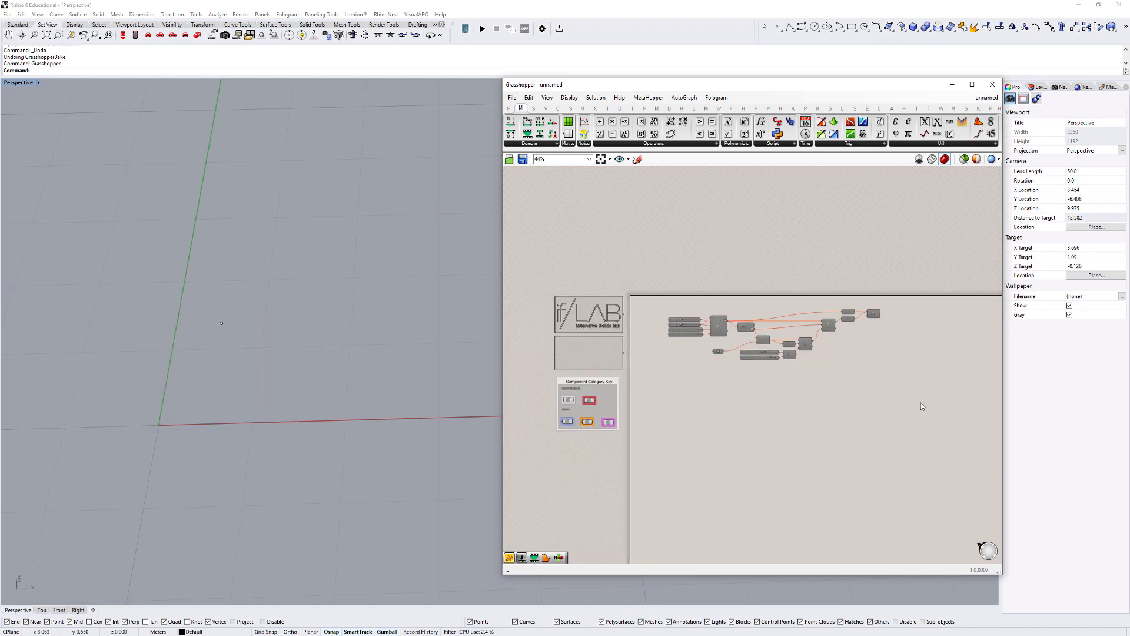
- Reposition the two Graft components and the Loft component to line them up after the Scale component
scroll(878, 365, "up", 4)
left_click(766, 275)
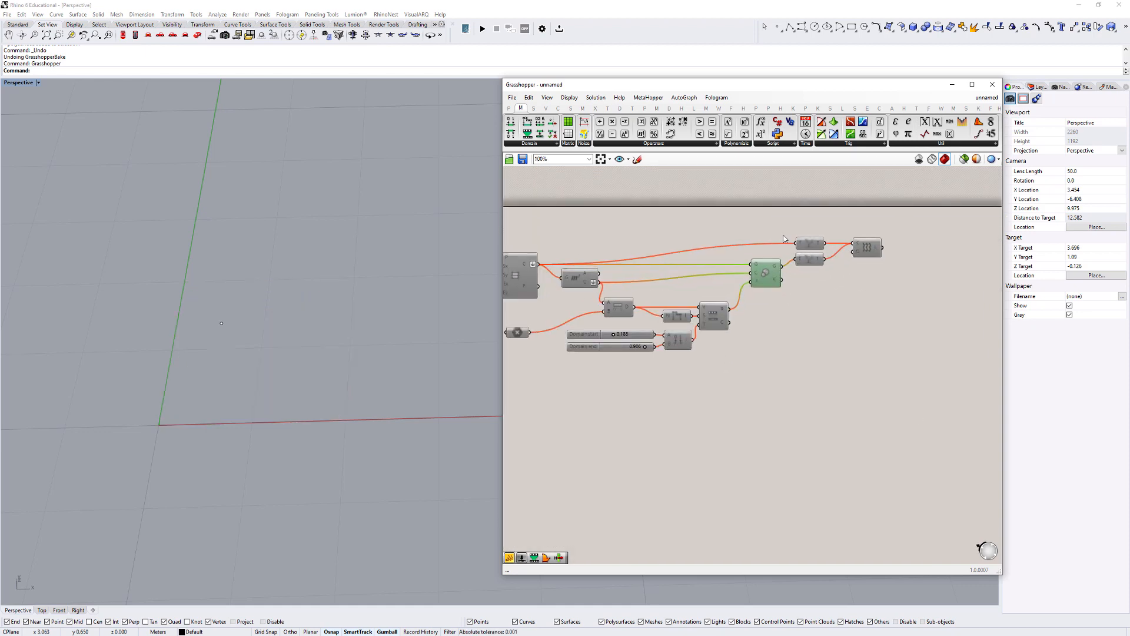
left_click_drag(783, 235, 825, 274)
left_click_drag(868, 248, 875, 263)
scroll(900, 345, "down", 2)
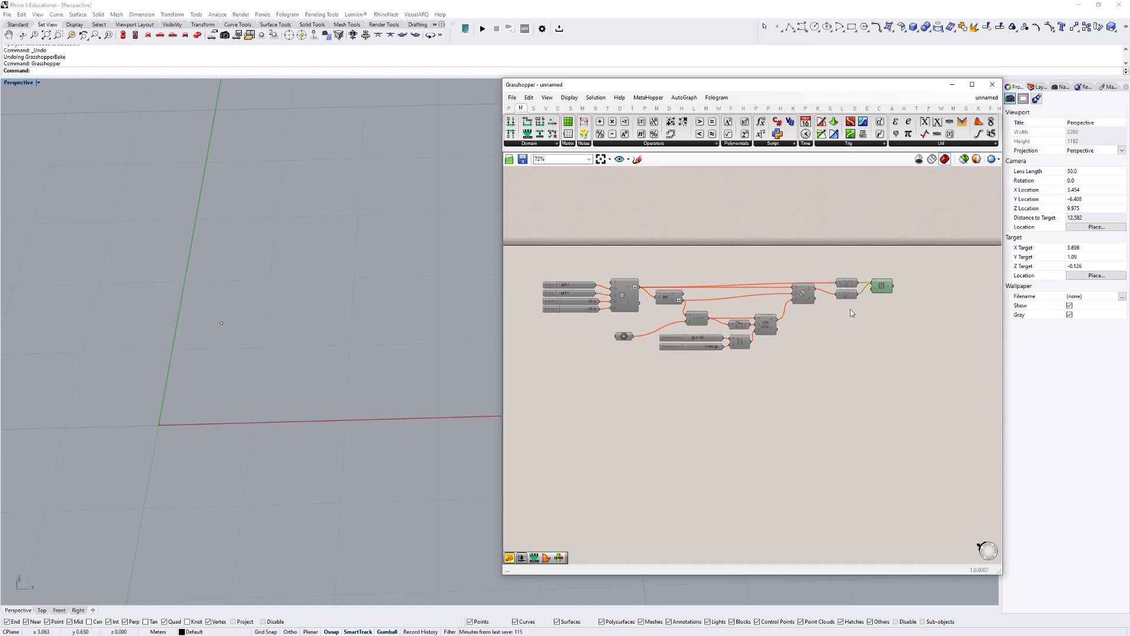
- Move the whole definition slightly down inside the canvas frame to leave room for a title above it
right_click_drag(850, 310, 862, 318)
left_click_drag(948, 404, 554, 281)
right_click_drag(610, 310, 754, 319)
left_click_drag(785, 317, 786, 341)
left_click(728, 285)
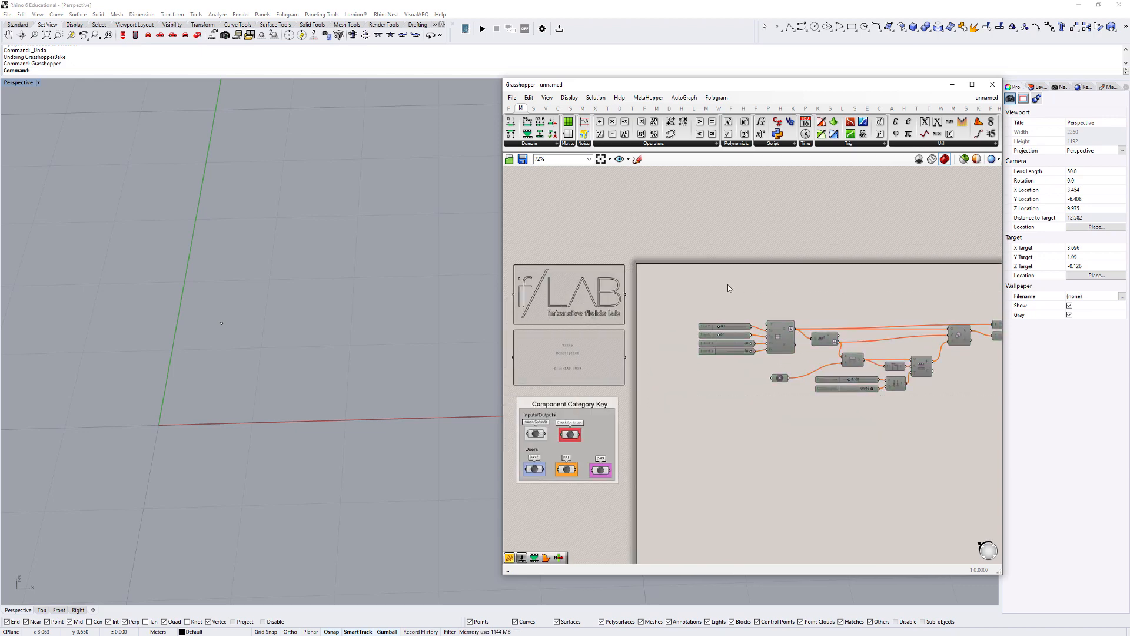
right_click_drag(728, 285, 635, 326)
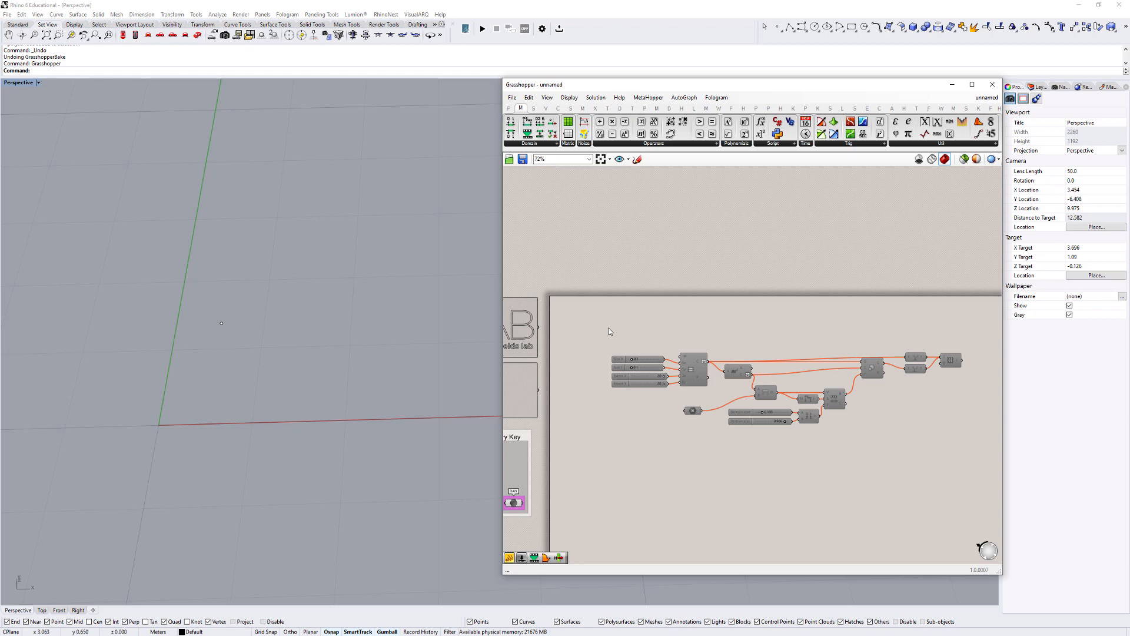
- Add a scribble above the definition with the text "Attractor Point - Rectangular Grid"
double_click(609, 331)
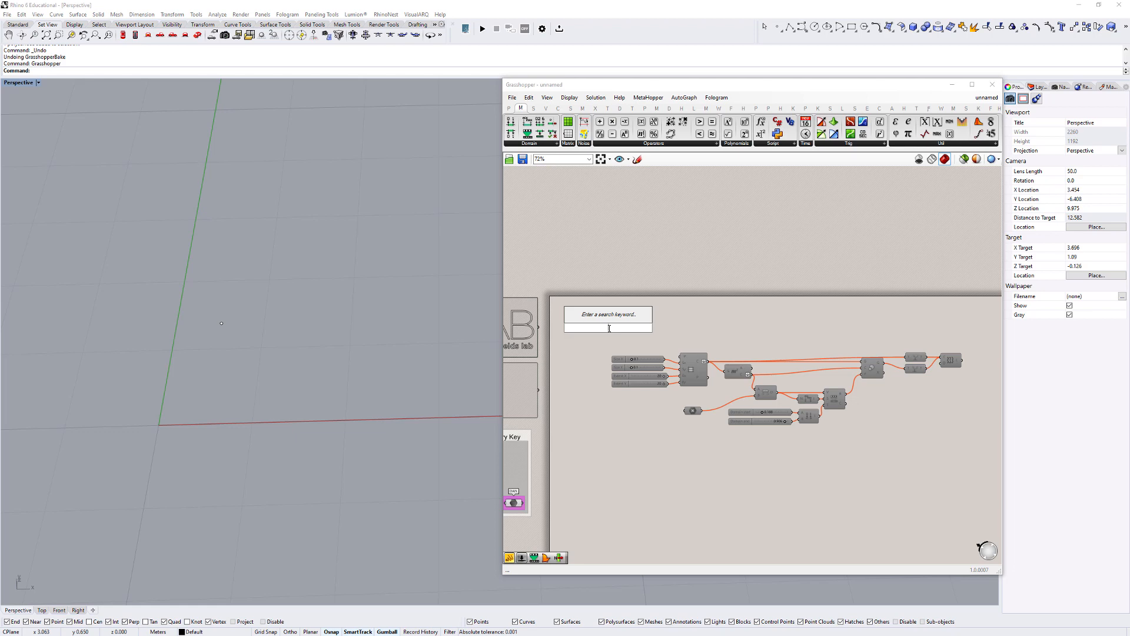
type("~")
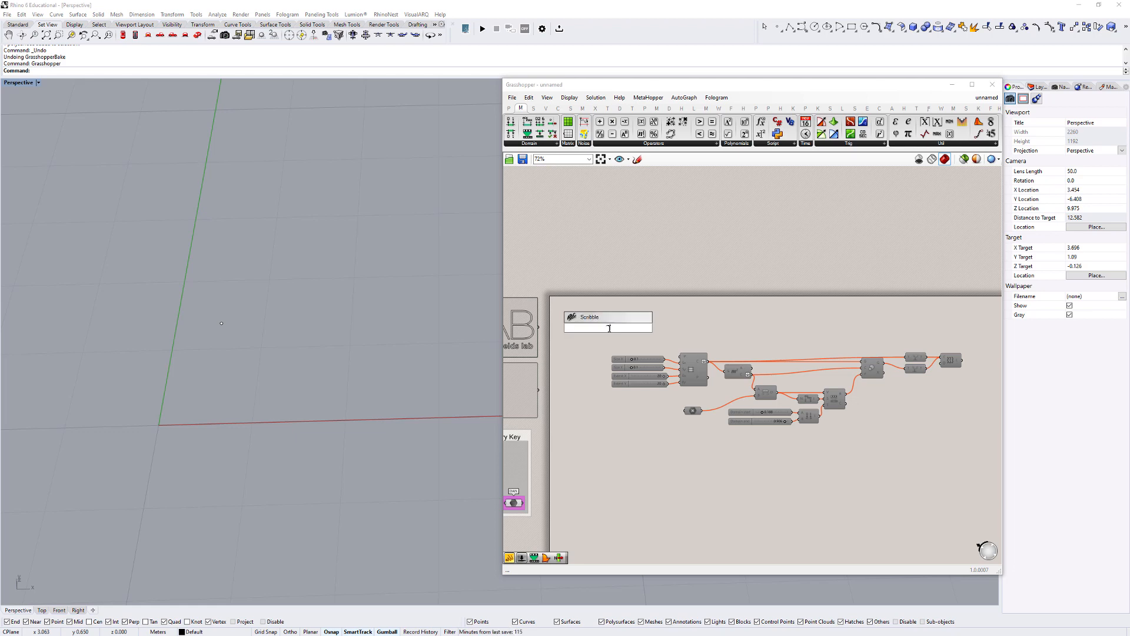
type("Attractor Point - Rectangular Grid")
key("Return")
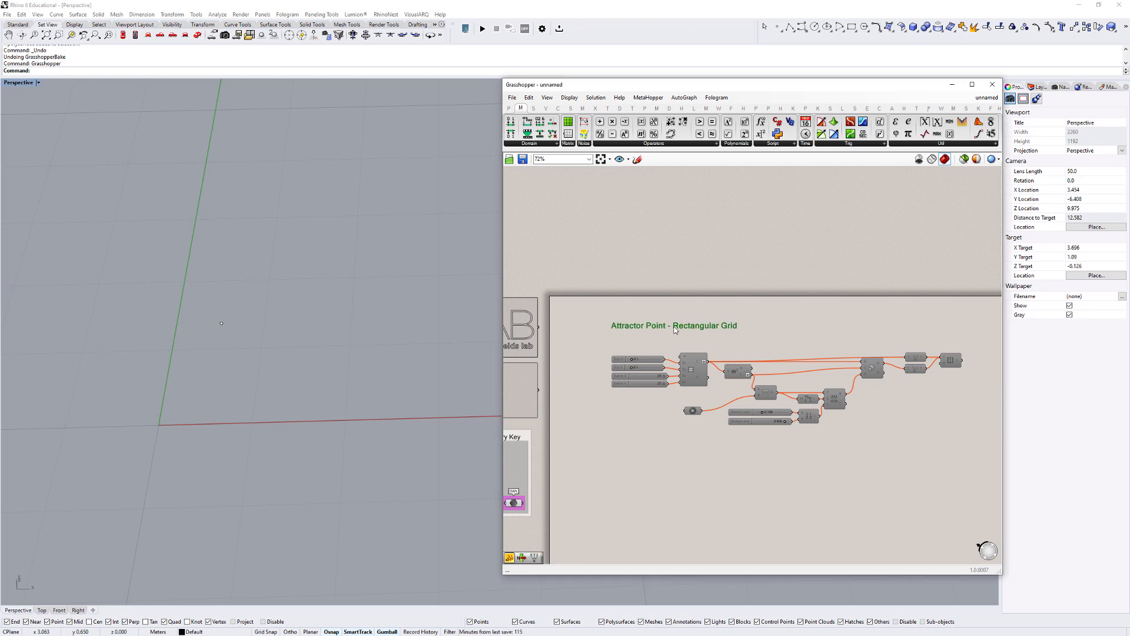
- Add a second line reading "Scaling" to the title scribble
scroll(648, 312, "down", 3)
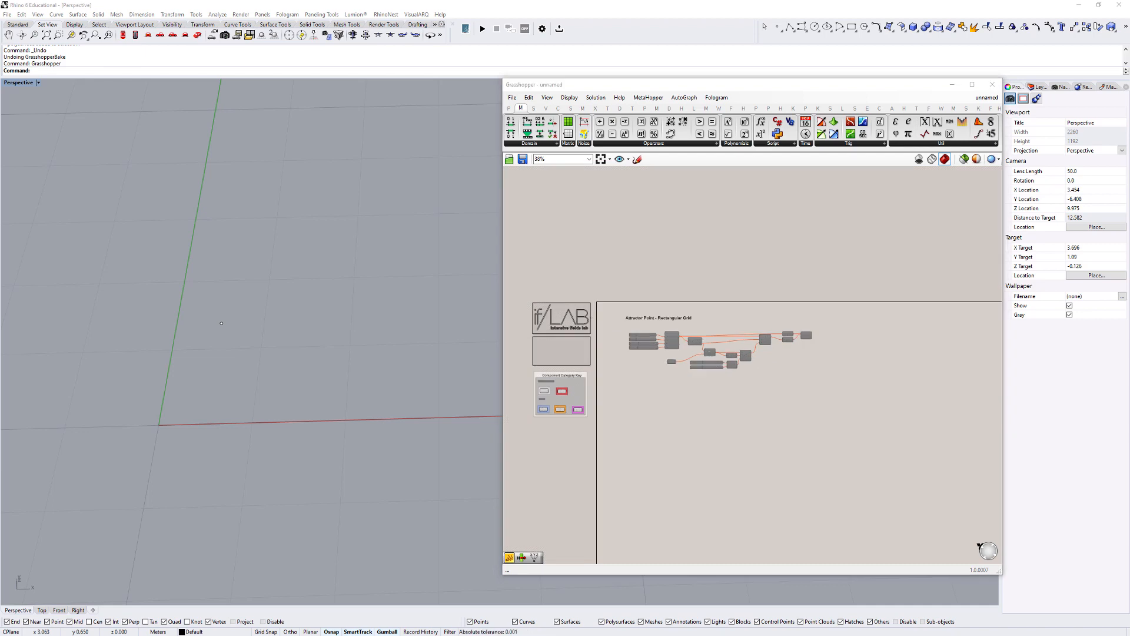
scroll(696, 331, "up", 3)
double_click(665, 305)
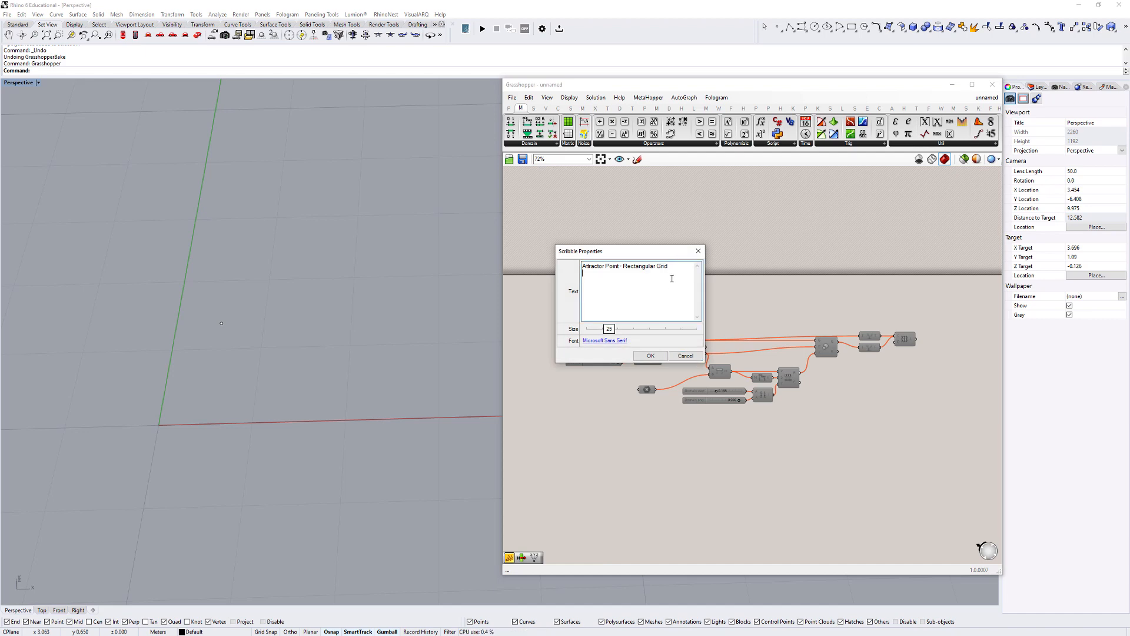
type("Scaling")
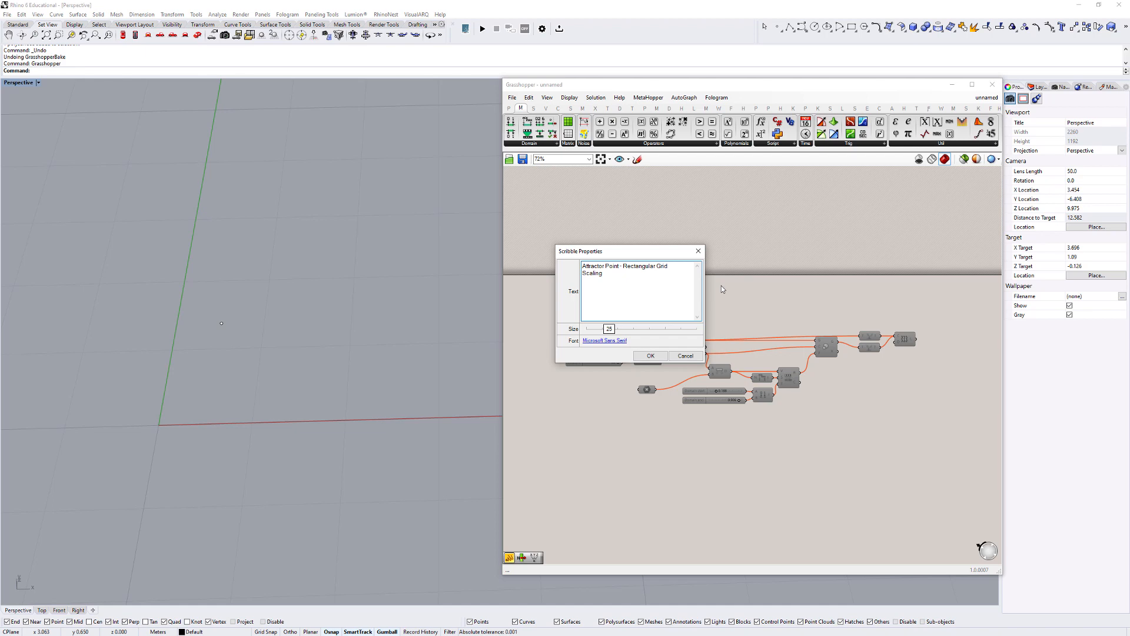
left_click(651, 356)
- Put the Scale component into its own group
scroll(692, 364, "up", 3)
right_click_drag(861, 344, 733, 357)
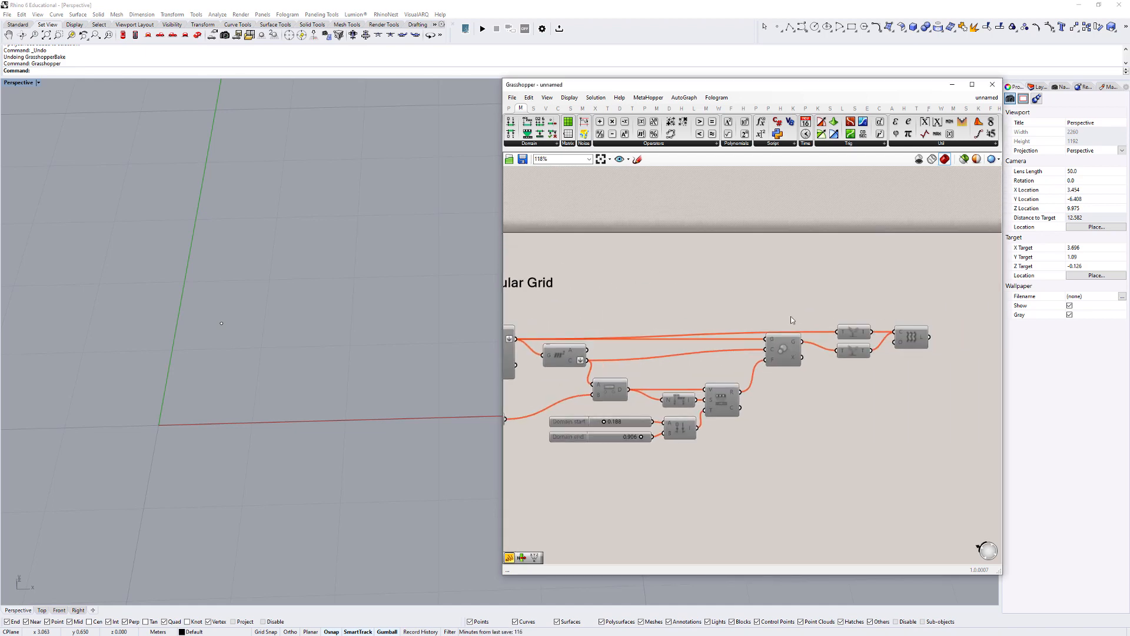
left_click(783, 352)
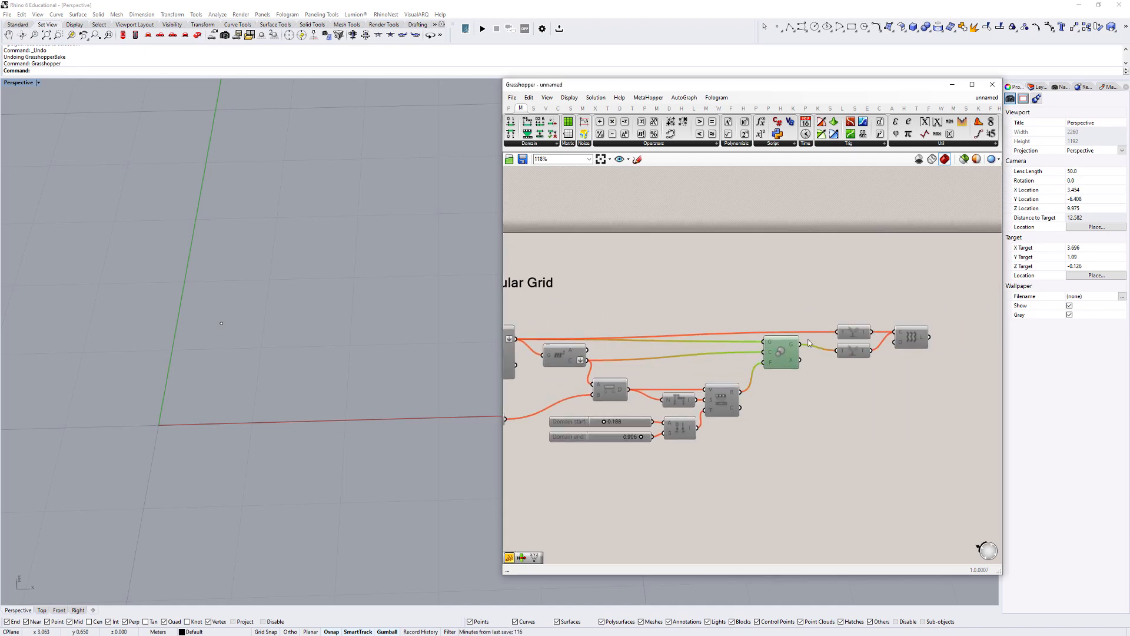
left_click_drag(777, 352, 778, 350)
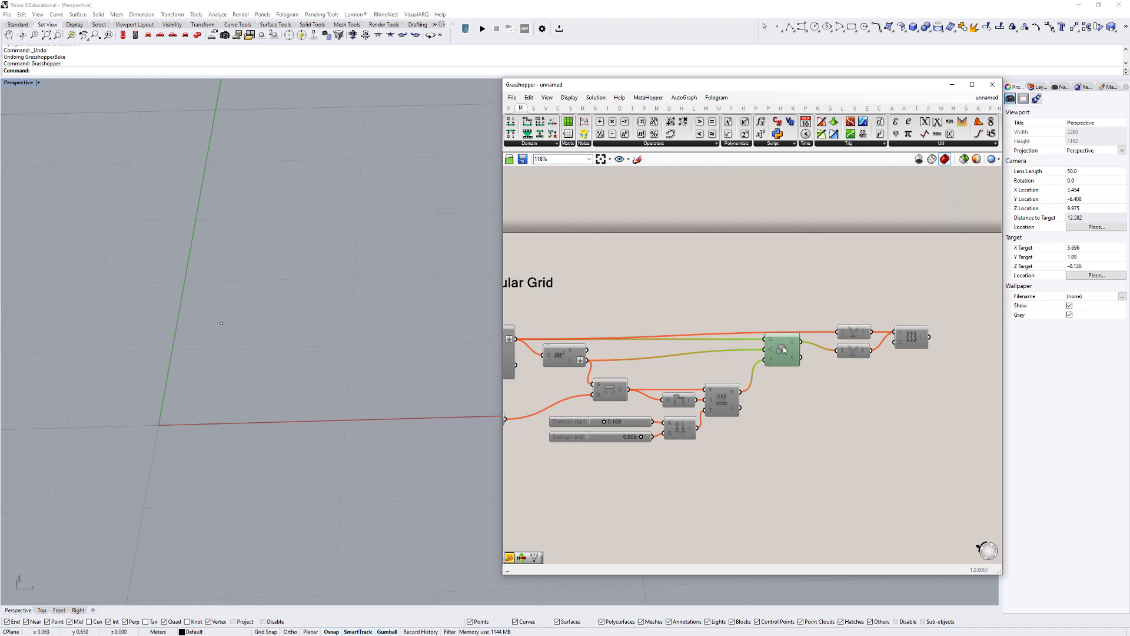
left_click_drag(806, 376, 811, 371)
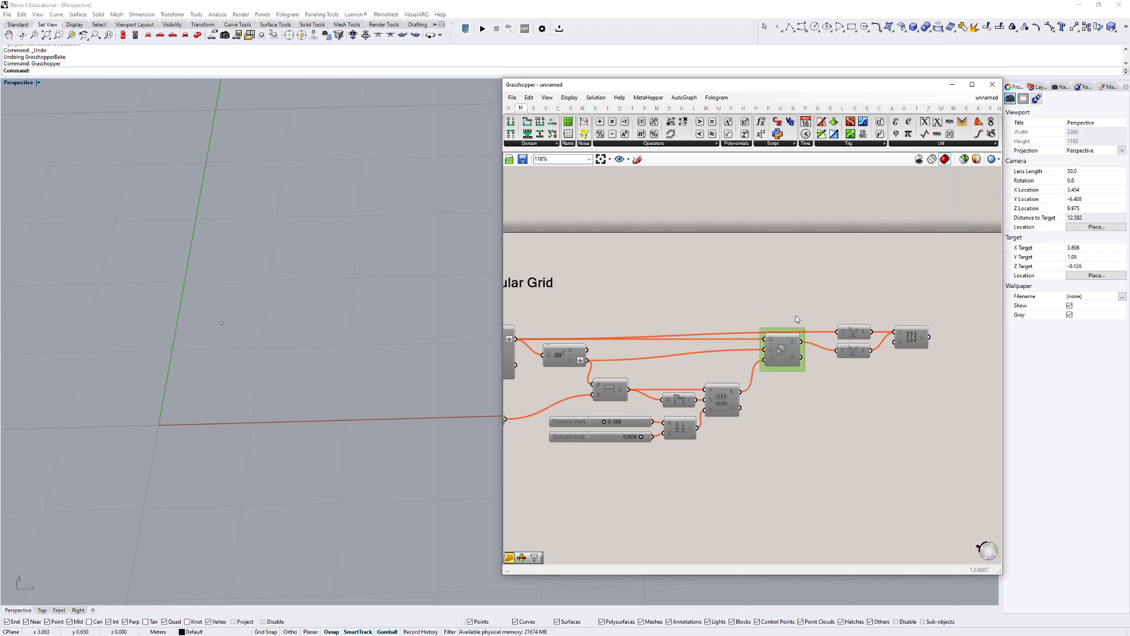
scroll(788, 361, "down", 2)
left_click_drag(788, 361, 788, 360)
left_click_drag(818, 325, 889, 345)
left_click(811, 369)
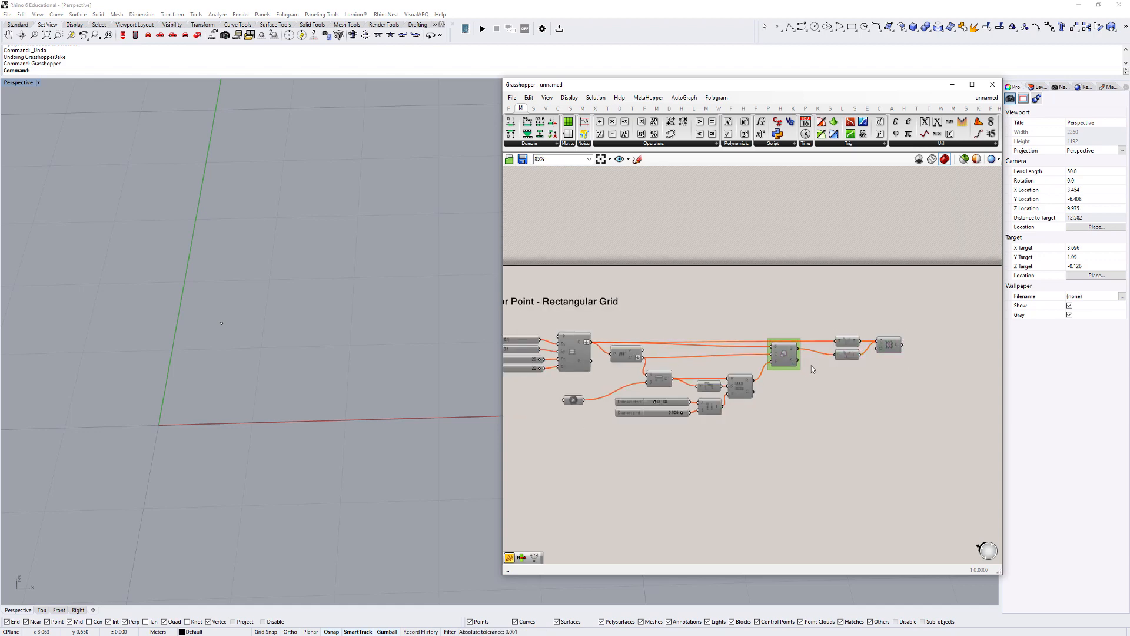
- Nudge the grouped Scale component and the Area component so the wire between them runs straight
scroll(809, 365, "up", 3)
left_click_drag(772, 357, 775, 367)
right_click_drag(804, 359, 914, 355)
mouse_move(658, 334)
left_mouse_down()
mouse_move(650, 344)
mouse_move(678, 332)
left_mouse_up()
scroll(804, 358, "down", 4)
scroll(786, 370, "up", 3)
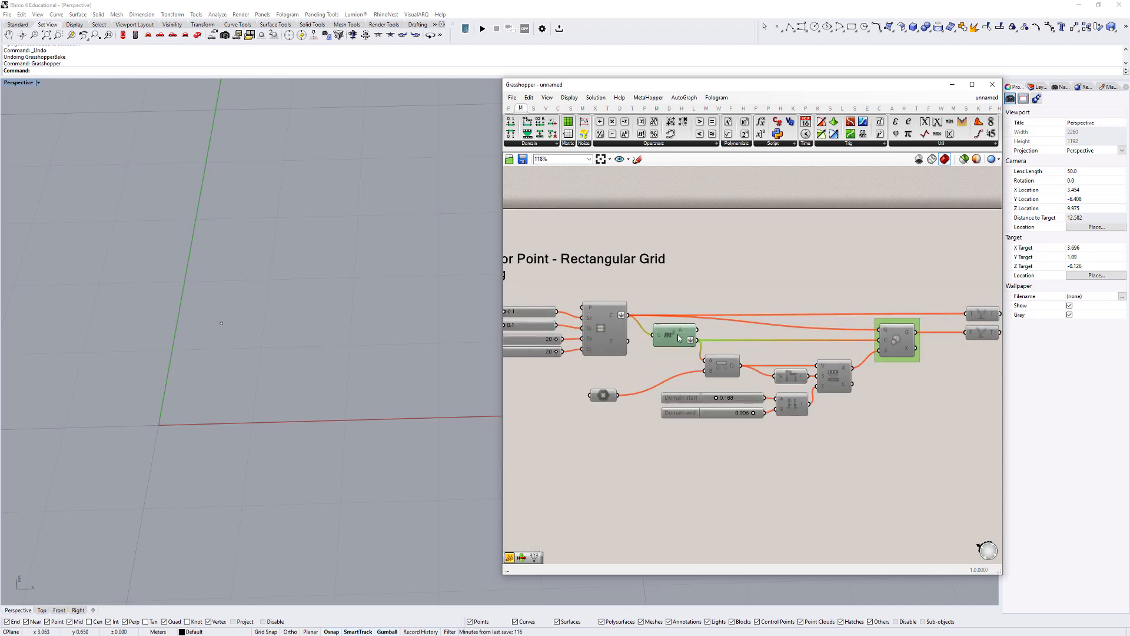
scroll(678, 332, "down", 3)
scroll(820, 339, "up", 5)
- Name the group around the Scale component "Scale"
right_click(804, 313)
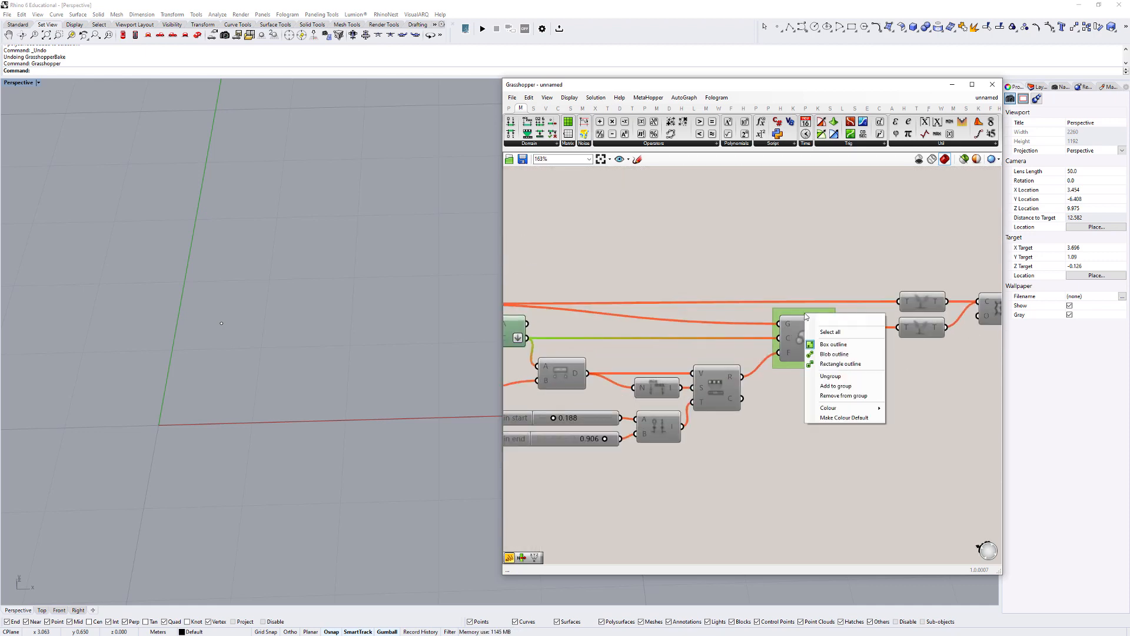
type("Scale")
left_click(837, 255)
- Group the Loft component and name the group "Window Frames"
right_click_drag(837, 256, 642, 298)
left_click(810, 351)
key("ctrl+g")
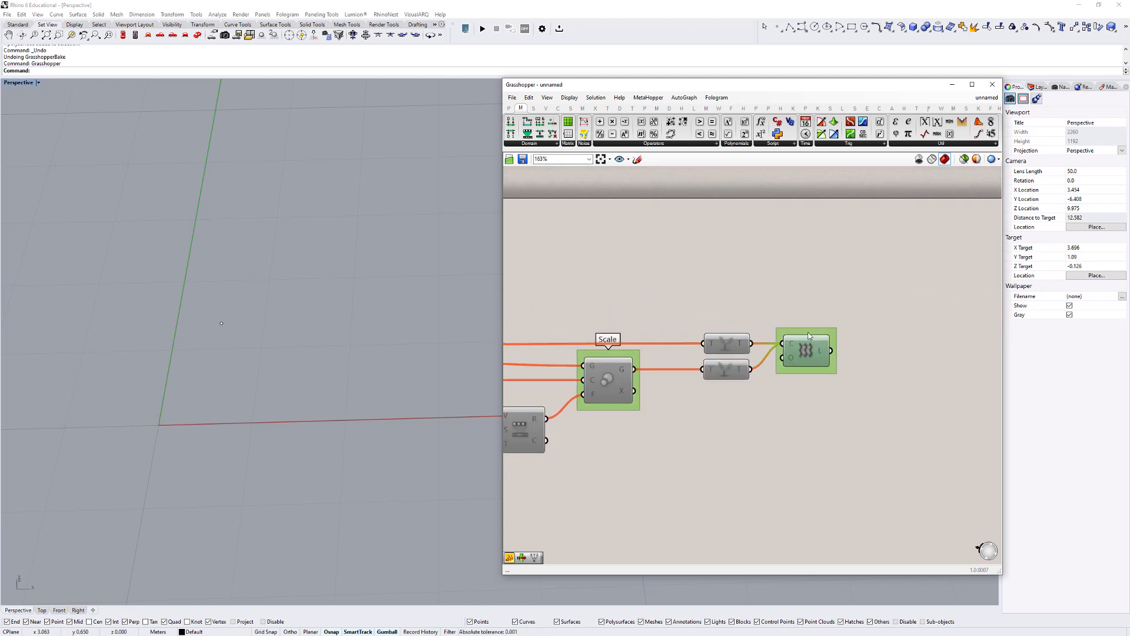
right_click(809, 336)
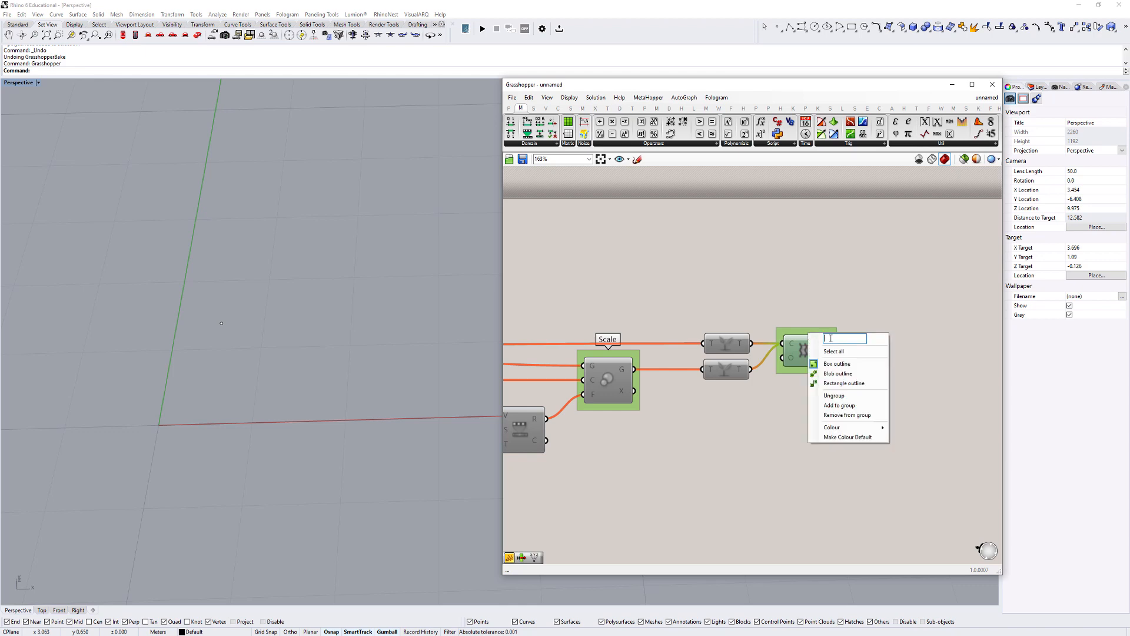
type("Window Frames")
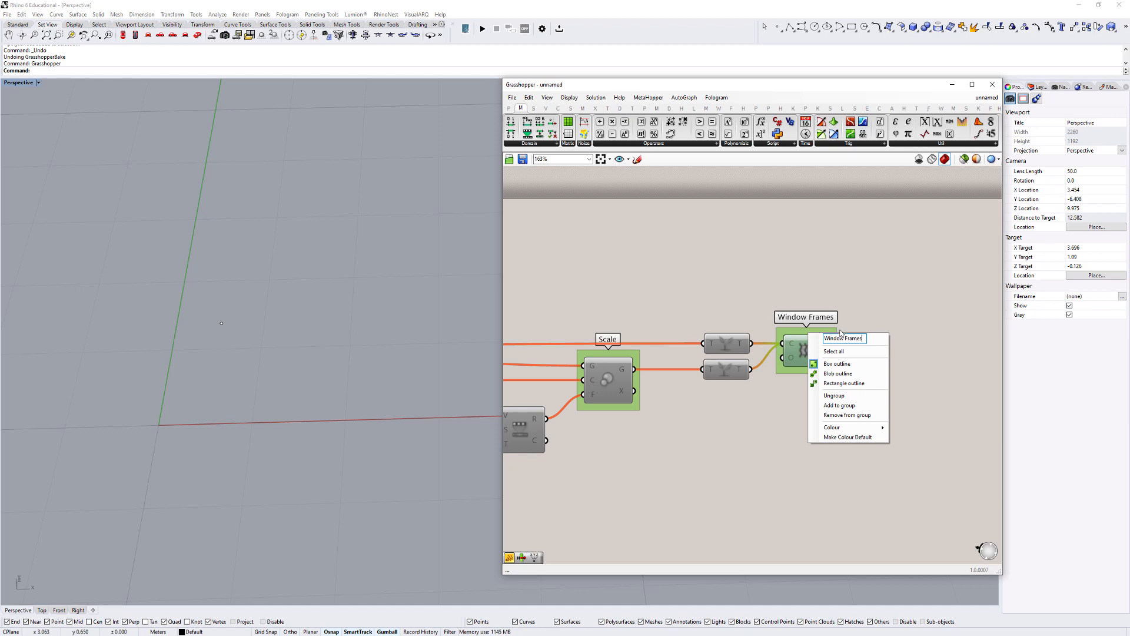
key("Return")
- Move the attractor point parameter below the grid sliders, group it and name the group "AttractorPoint"
scroll(850, 268, "down", 3)
right_click_drag(615, 386, 796, 413)
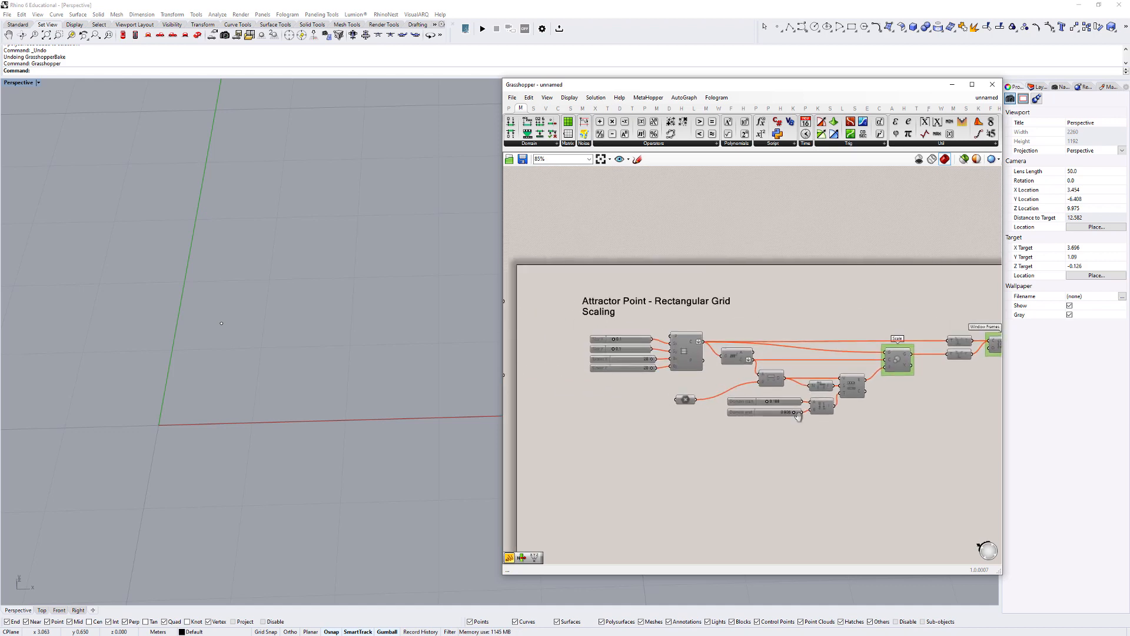
scroll(694, 404, "up", 5)
left_click_drag(658, 392, 526, 400)
right_click_drag(528, 400, 658, 406)
key("ctrl+g")
right_click(674, 387)
type("A")
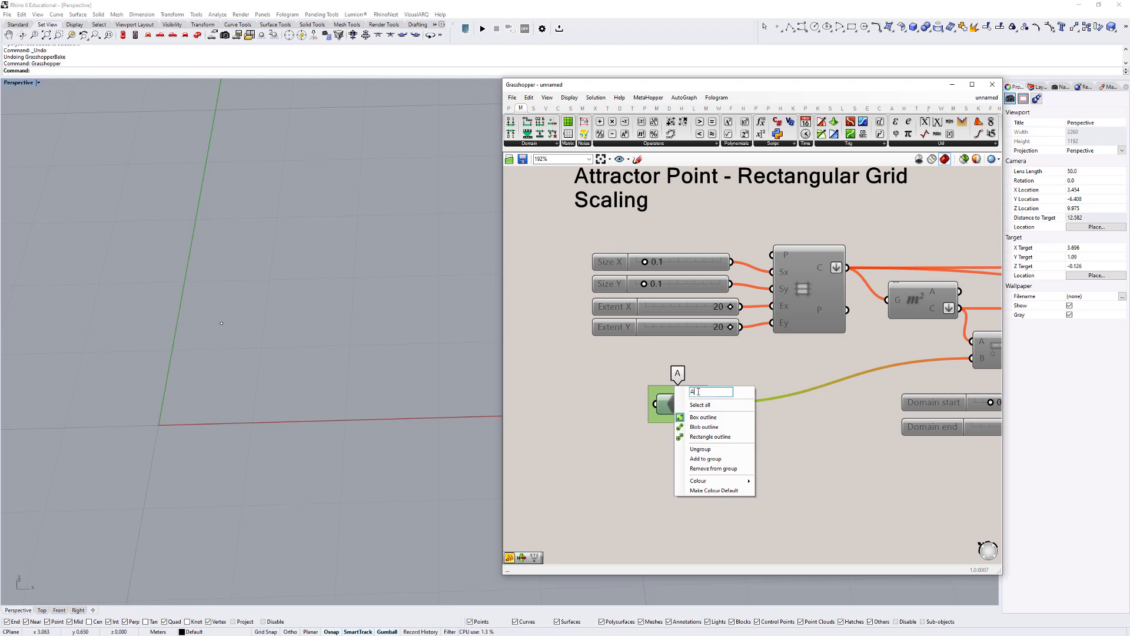
type("ttractorPoint")
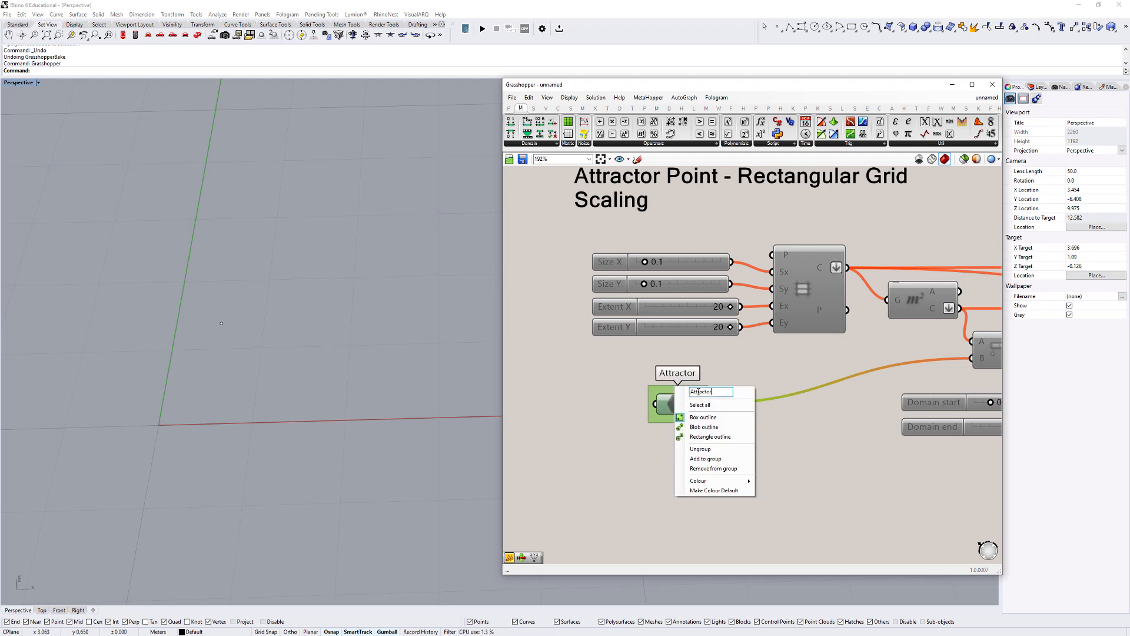
key("Return")
- Duplicate the whole definition, without its title, and place the copy below the original
scroll(732, 346, "down", 6)
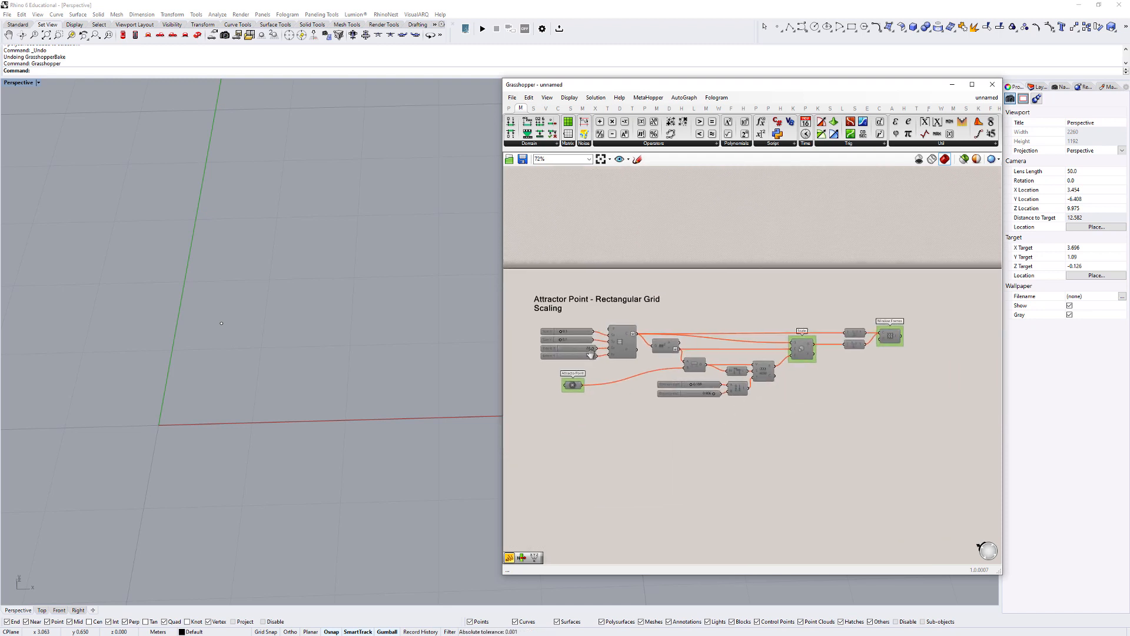
scroll(667, 341, "up", 2)
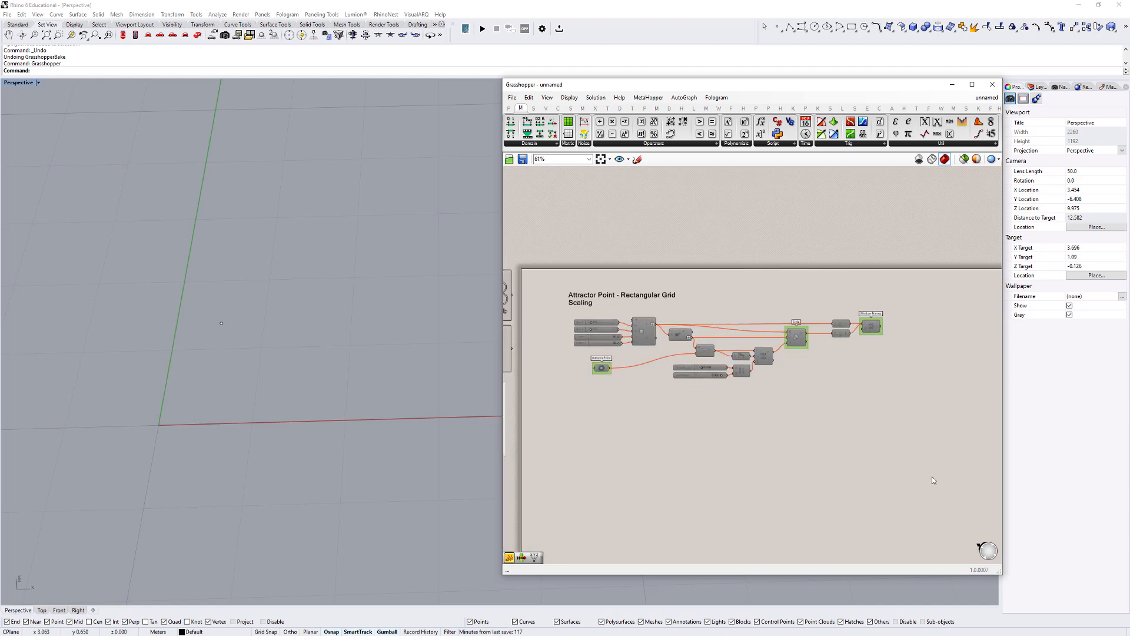
left_click_drag(932, 480, 542, 307)
scroll(666, 282, "down", 2)
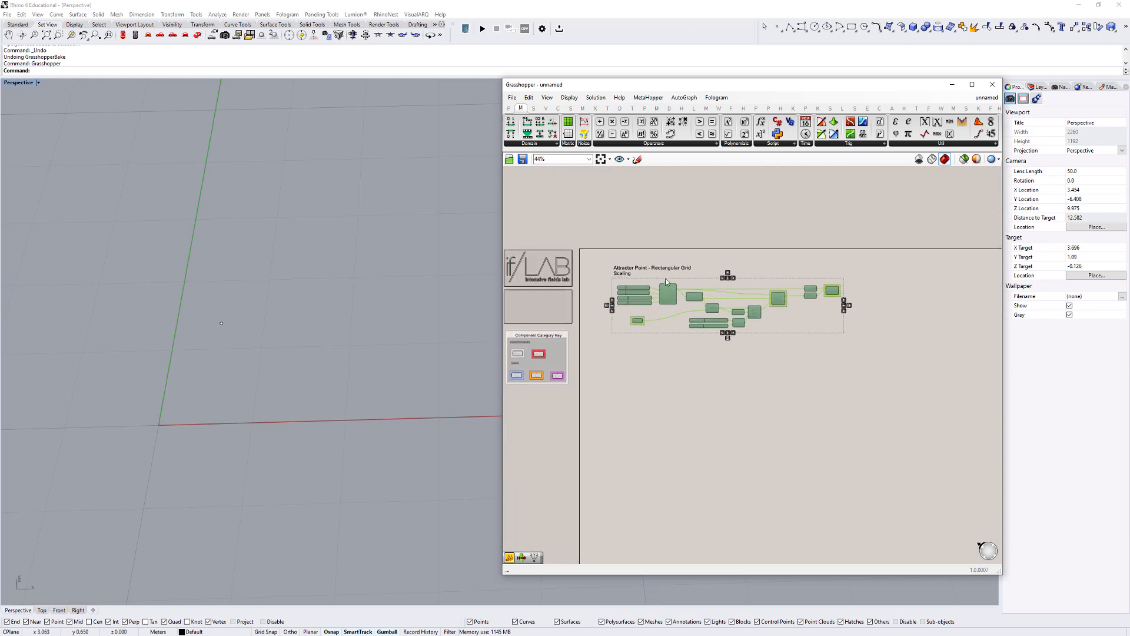
left_click_drag(668, 296, 663, 386, "alt")
left_click(809, 437)
scroll(808, 440, "up", 2)
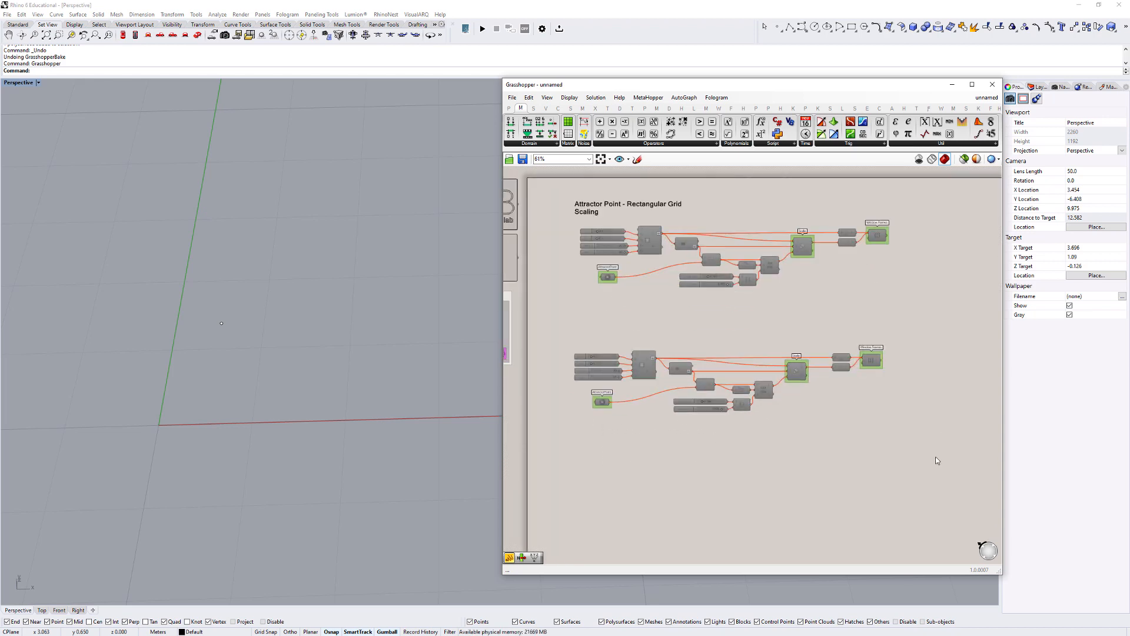
left_click_drag(934, 456, 563, 320)
right_click(562, 320)
left_click(921, 429)
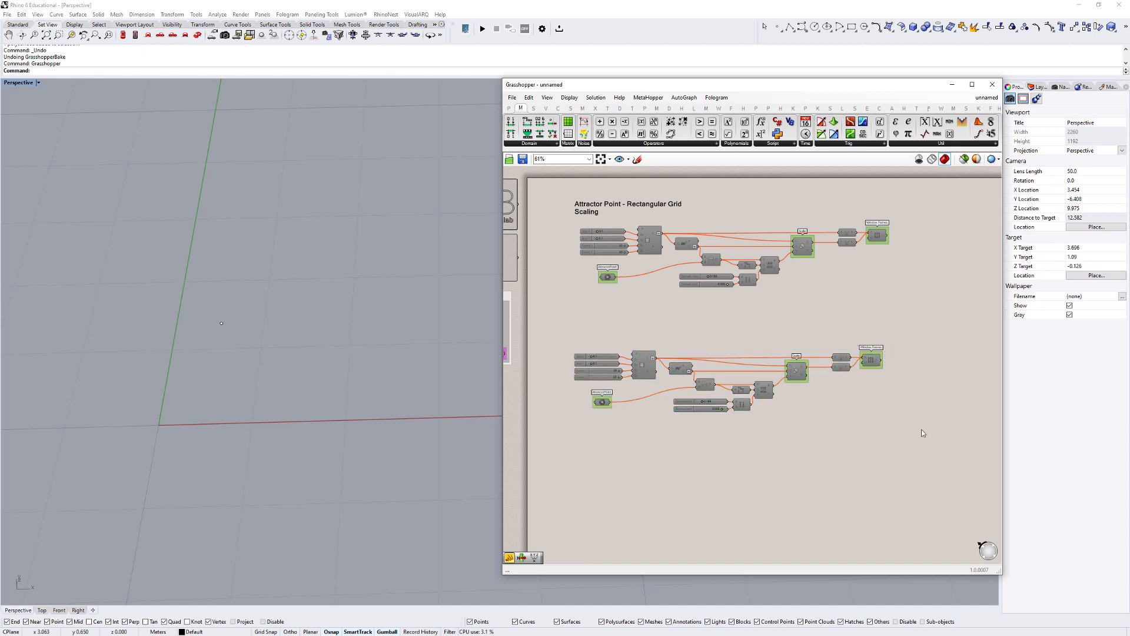
- Delete the Scale, Graft and Loft components with their groups from the lower copy of the definition
left_click_drag(920, 429, 787, 328)
scroll(904, 380, "up", 3)
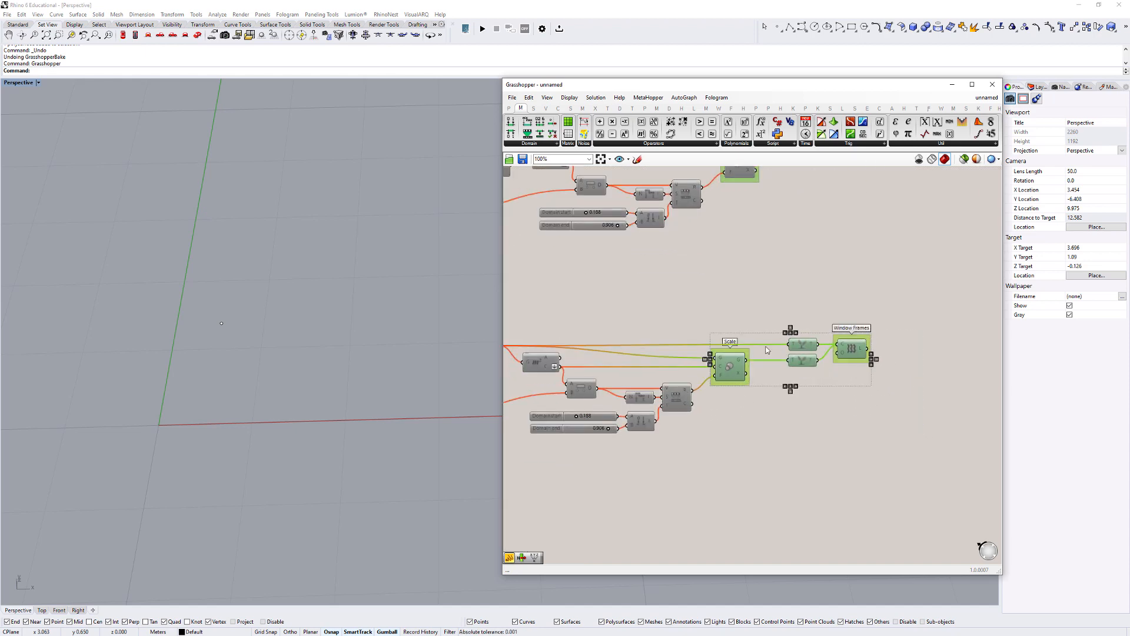
key("Delete")
scroll(766, 350, "down", 3)
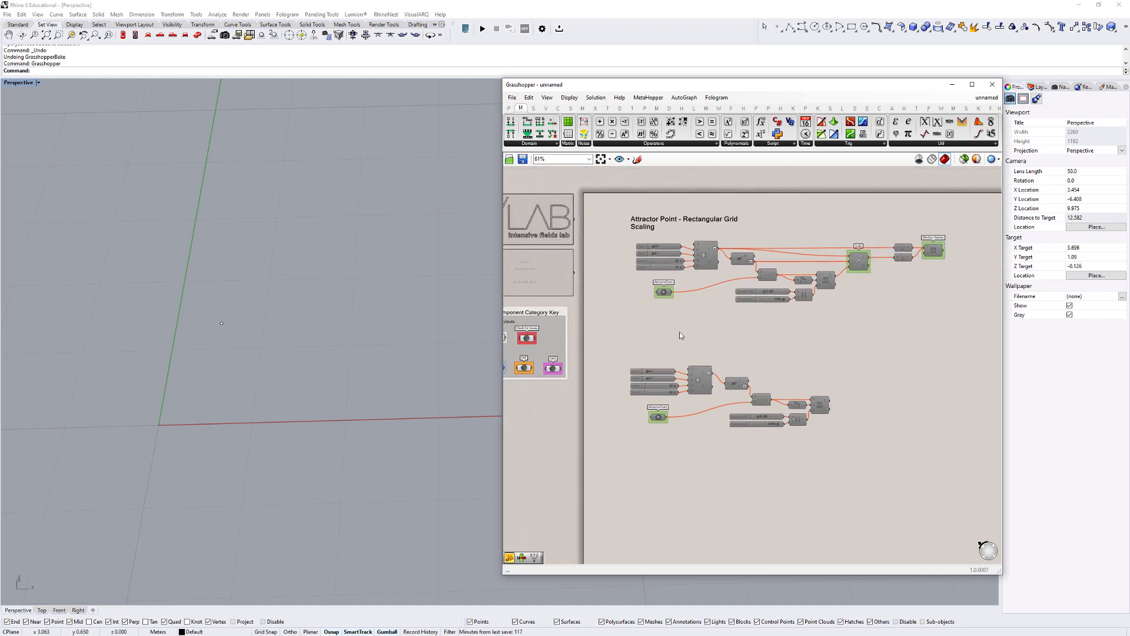
- Enable all remaining components of the lower copy of the definition, clear the selection and pick the attractor point in the viewport
left_click_drag(613, 339, 899, 478)
right_click(818, 374)
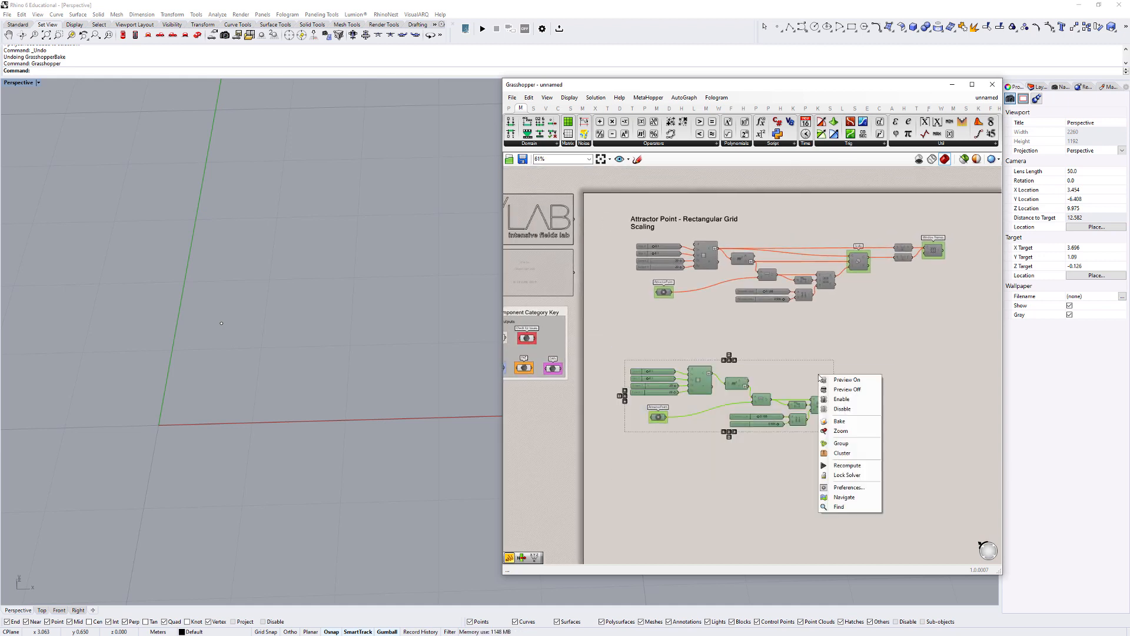
left_click(845, 400)
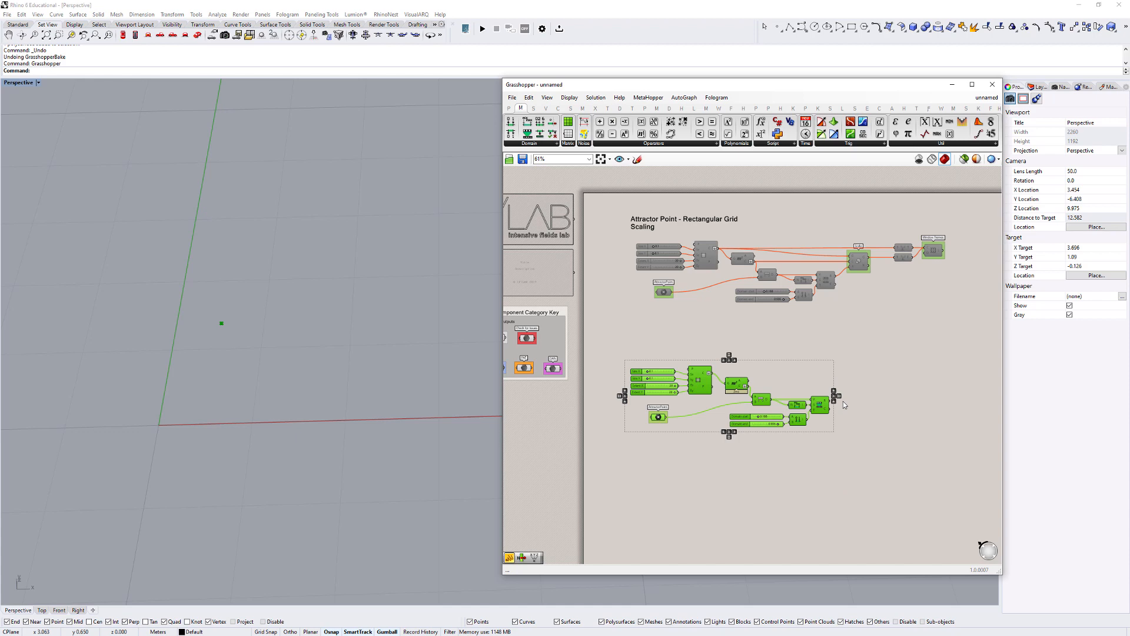
left_click(888, 396)
scroll(821, 400, "up", 3)
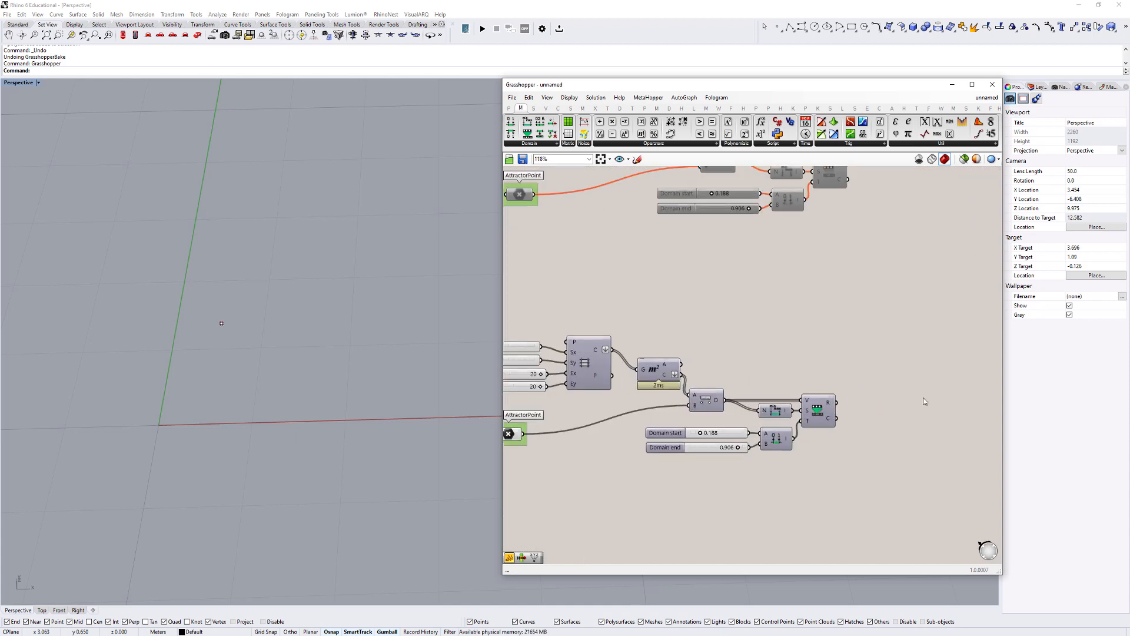
left_click(221, 323)
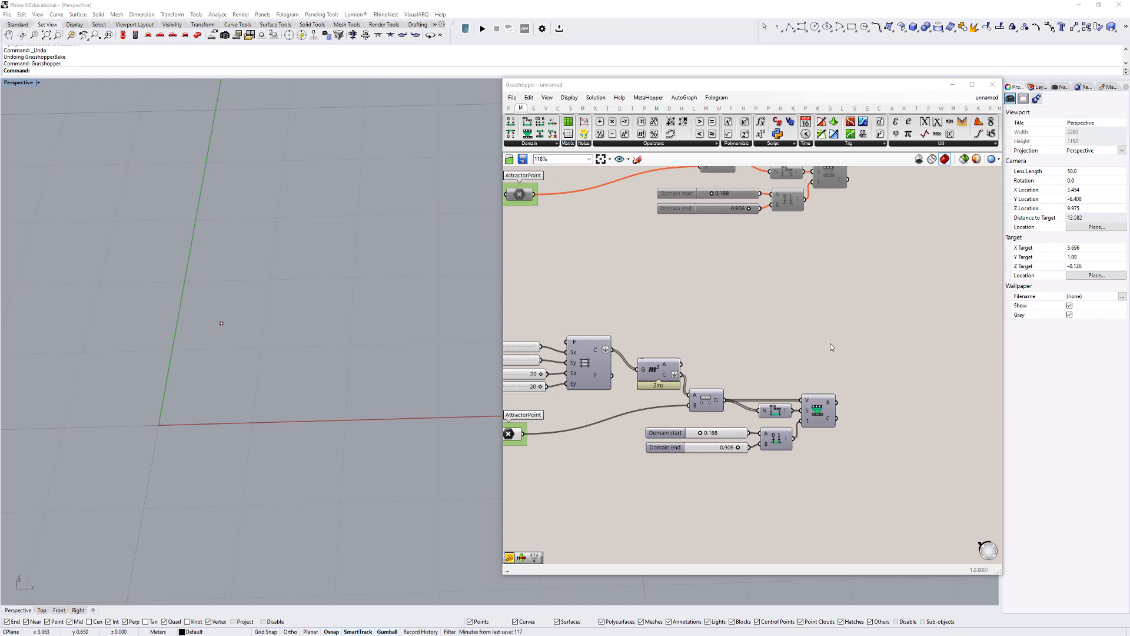
- Add a Move component beyond the Remap Numbers component of the lower definition
scroll(853, 376, "down", 2)
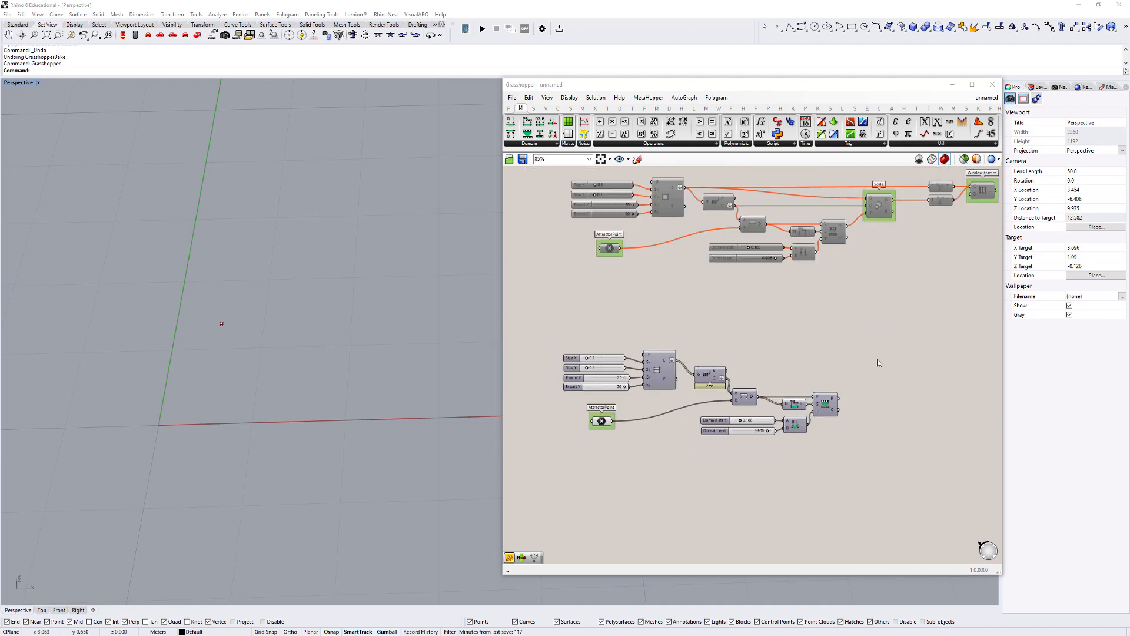
double_click(877, 377)
type("move")
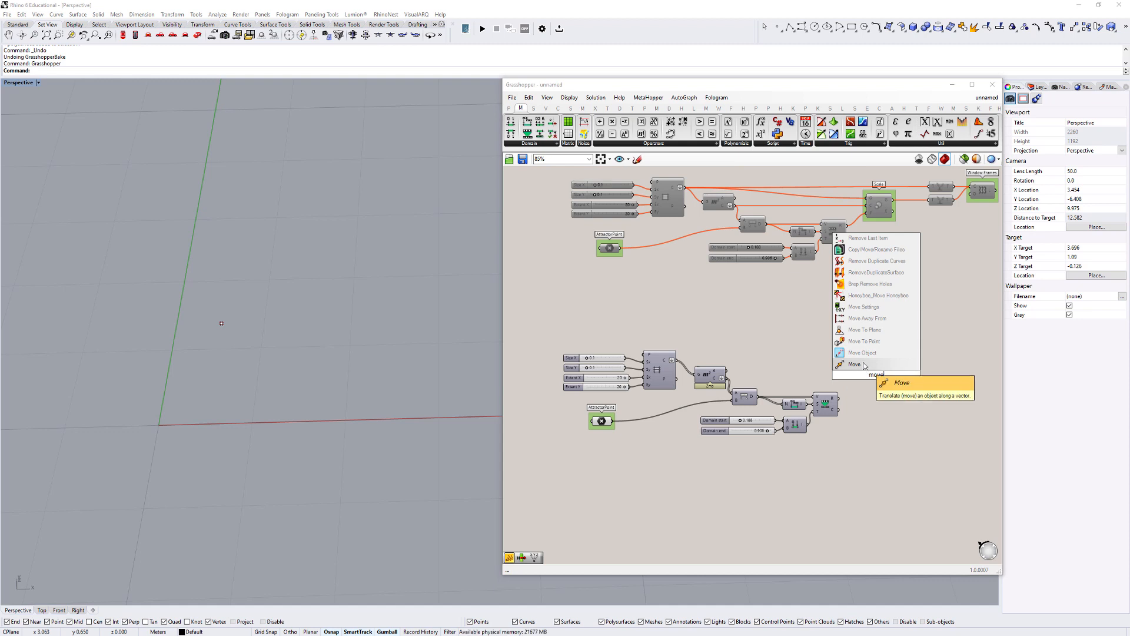
left_click(855, 364)
left_click_drag(875, 384, 899, 375)
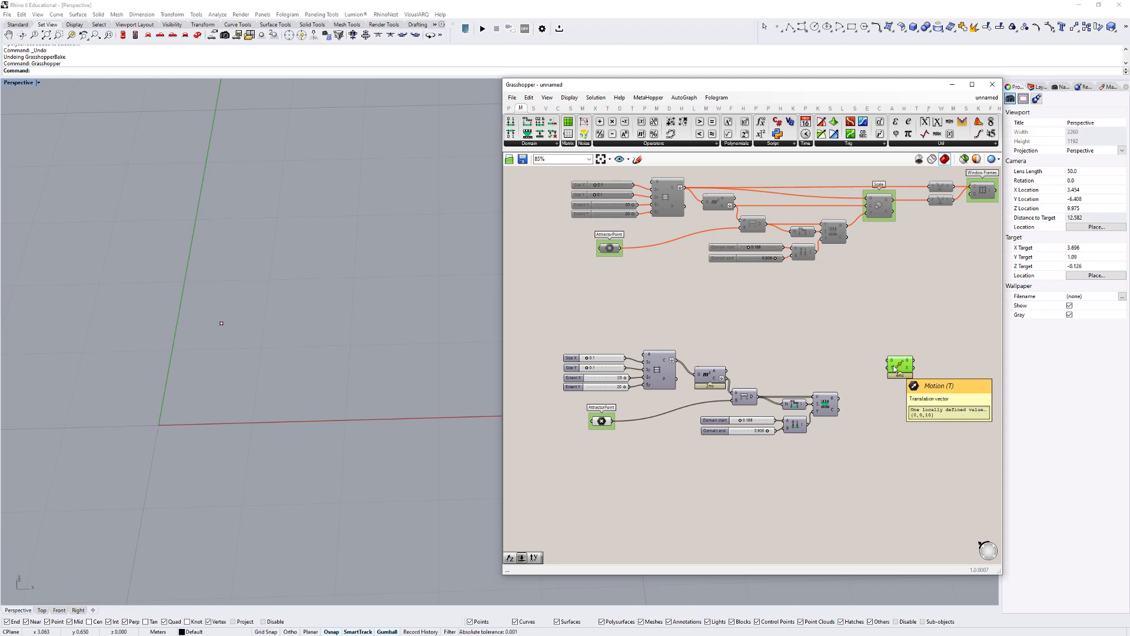
- Add a Unit Z vector component just before the Move component in the lower definition
left_click(546, 109)
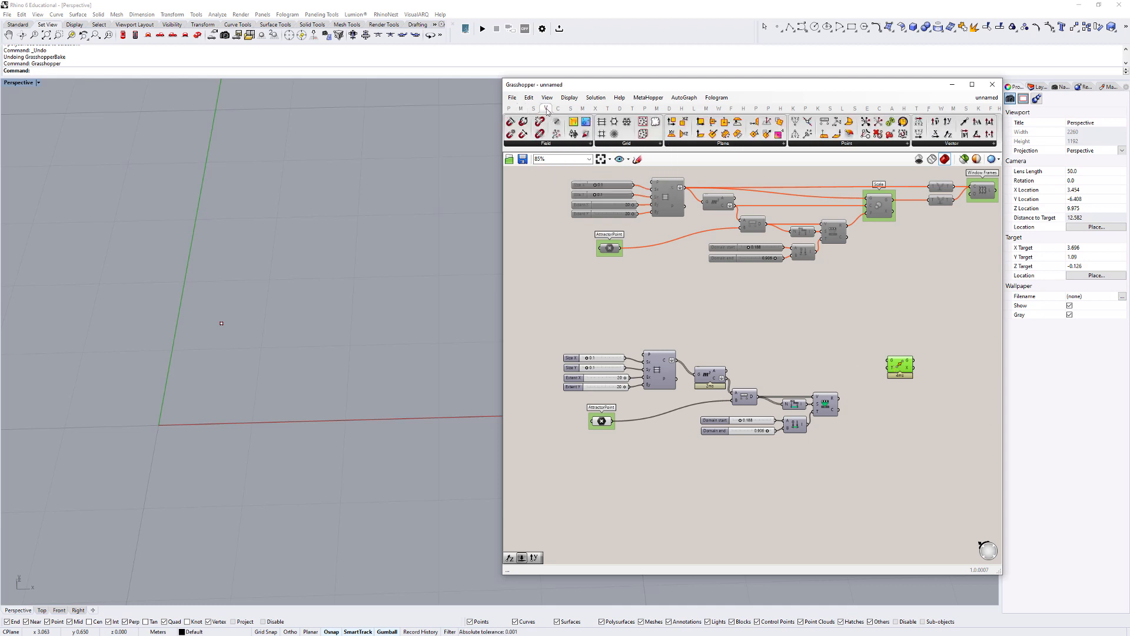
left_click(942, 145)
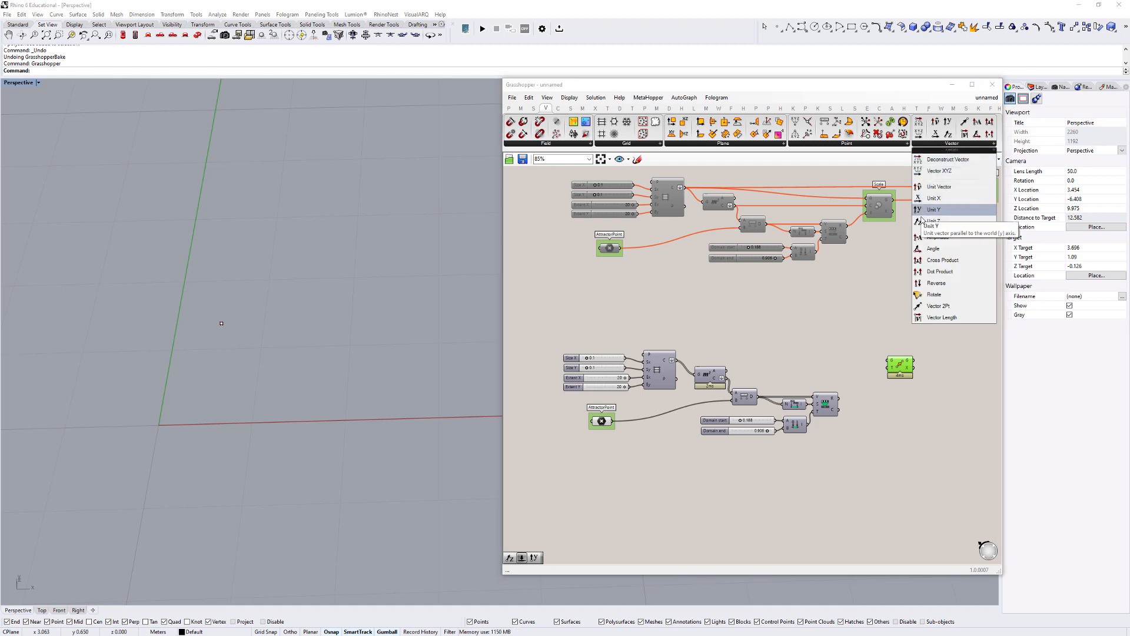
left_click_drag(921, 222, 867, 373)
right_click_drag(459, 432, 257, 355)
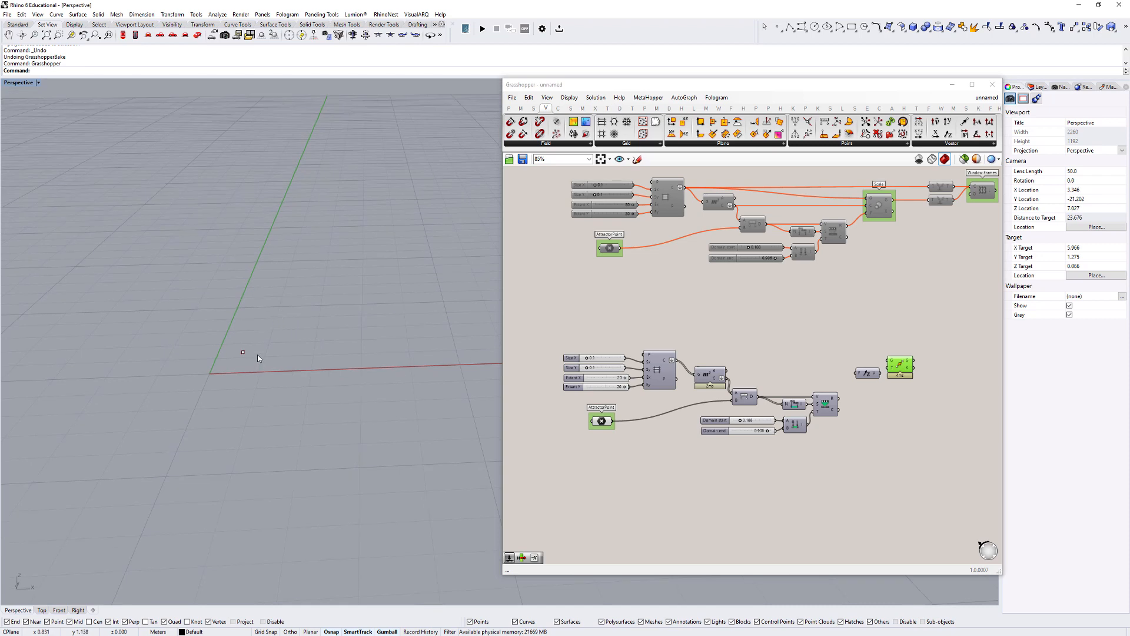
scroll(867, 380, "up", 3)
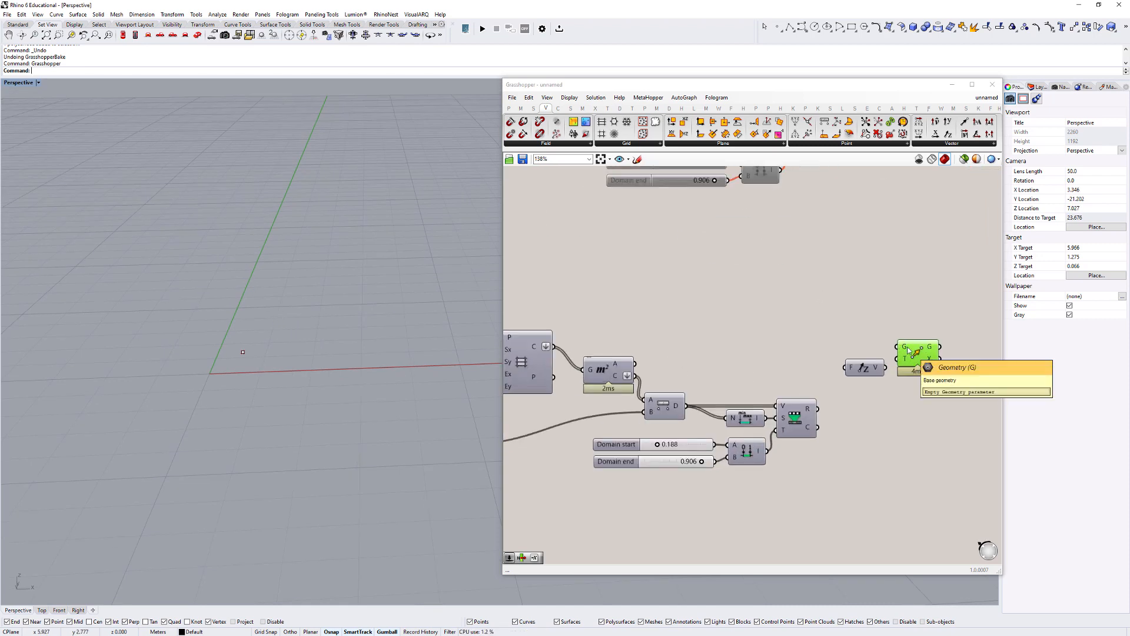
- Connect the grid cells to Move's geometry input and the remapped values through Unit Z to its motion input
left_click(557, 349)
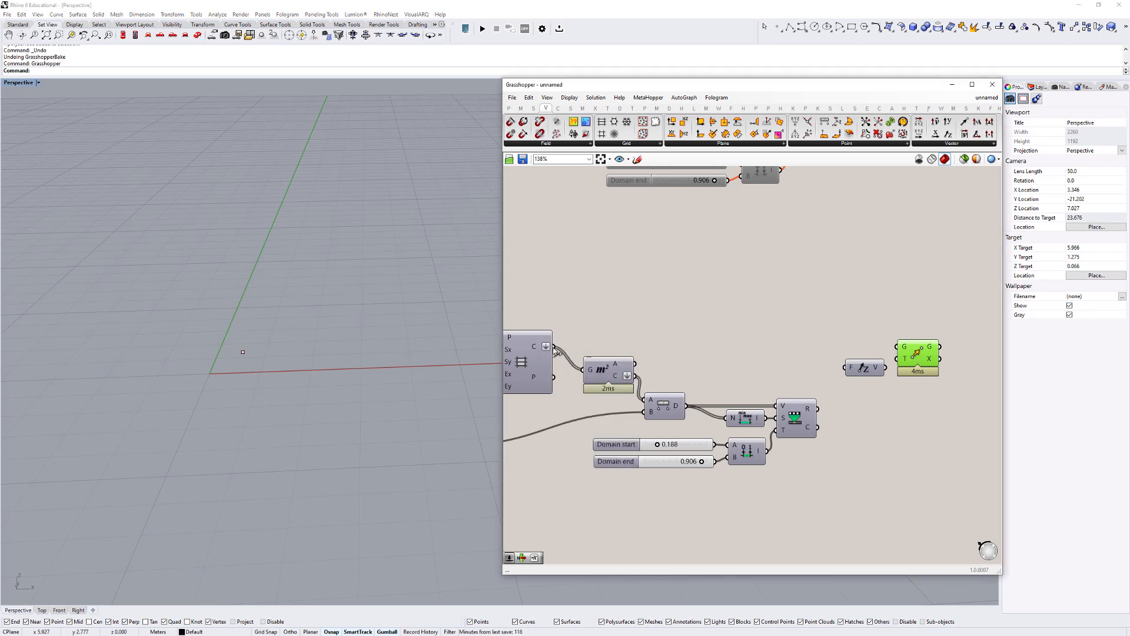
left_click_drag(553, 346, 895, 347)
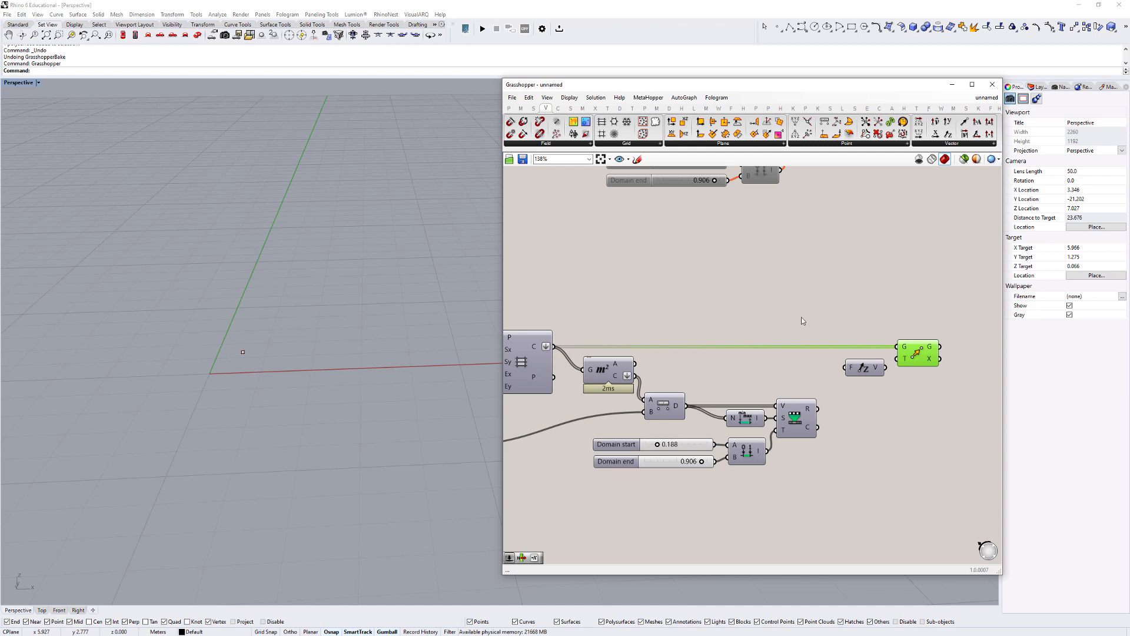
left_click_drag(789, 321, 925, 386)
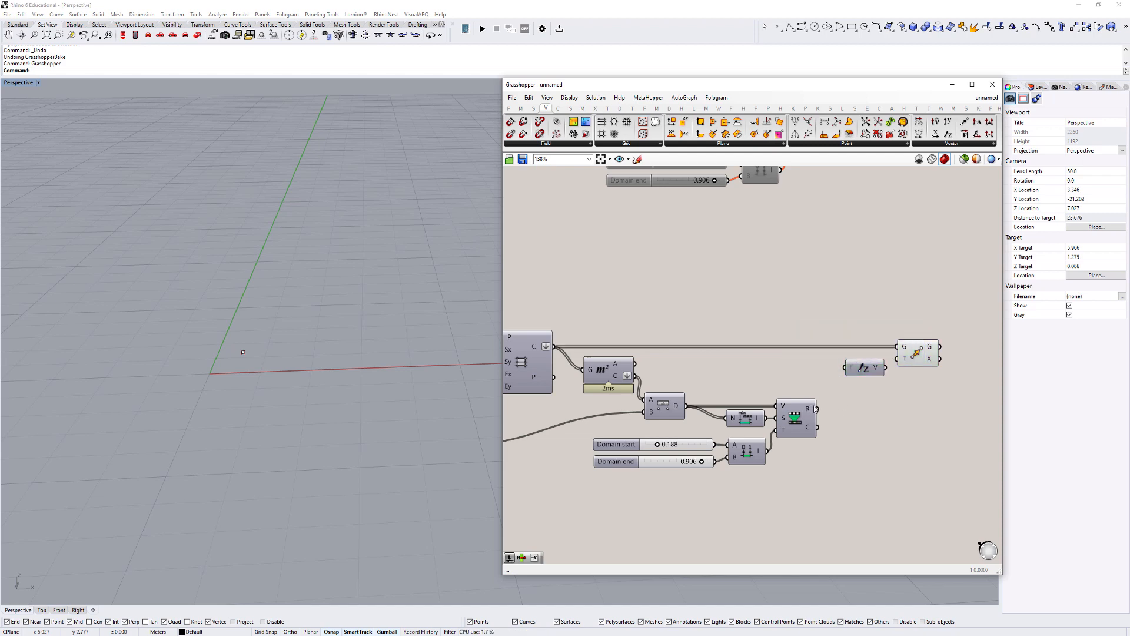
left_click_drag(817, 408, 899, 358)
left_click(916, 356)
scroll(164, 371, "up", 6)
- Select the attractor point in the viewport and move it across the grid to test the height variation
right_click_drag(303, 367, 306, 267)
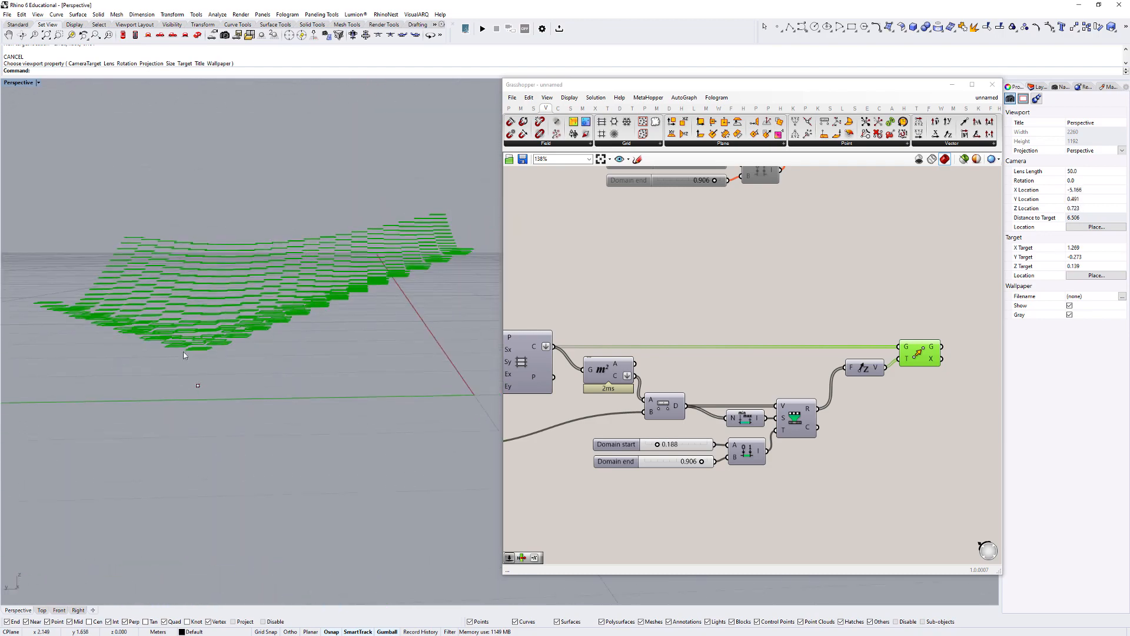
left_click_drag(152, 368, 252, 423)
scroll(252, 321, "down", 7)
scroll(219, 361, "up", 4)
right_click_drag(241, 320, 278, 336)
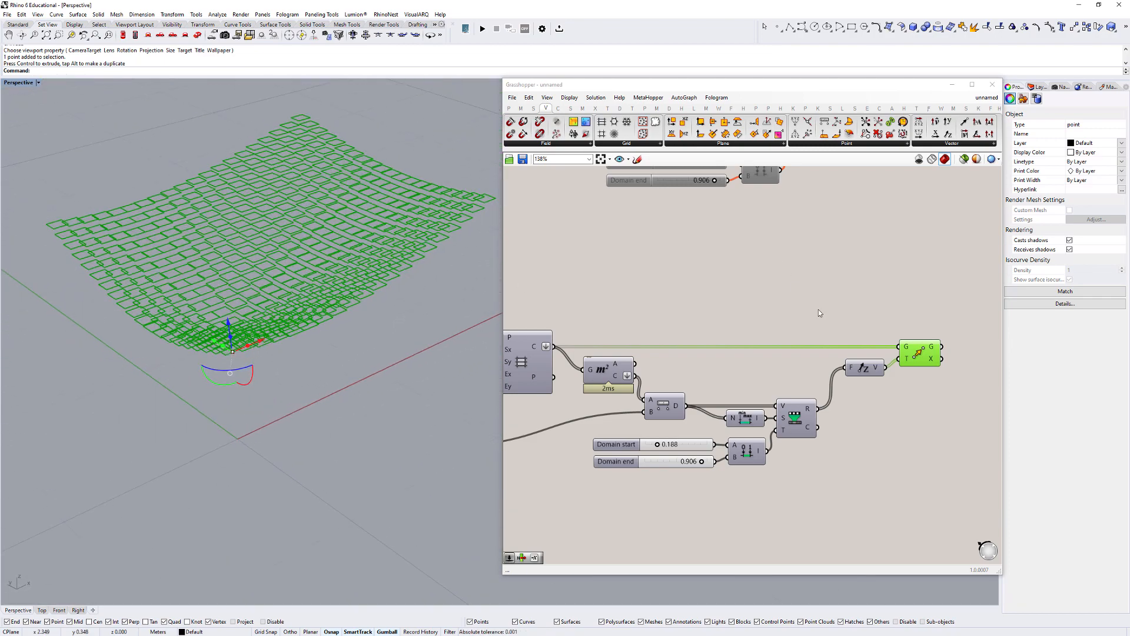
- Add a Boundary Surfaces component after Move and feed it the moved grid cells
right_click_drag(818, 312, 685, 337)
double_click(853, 380)
type("bou")
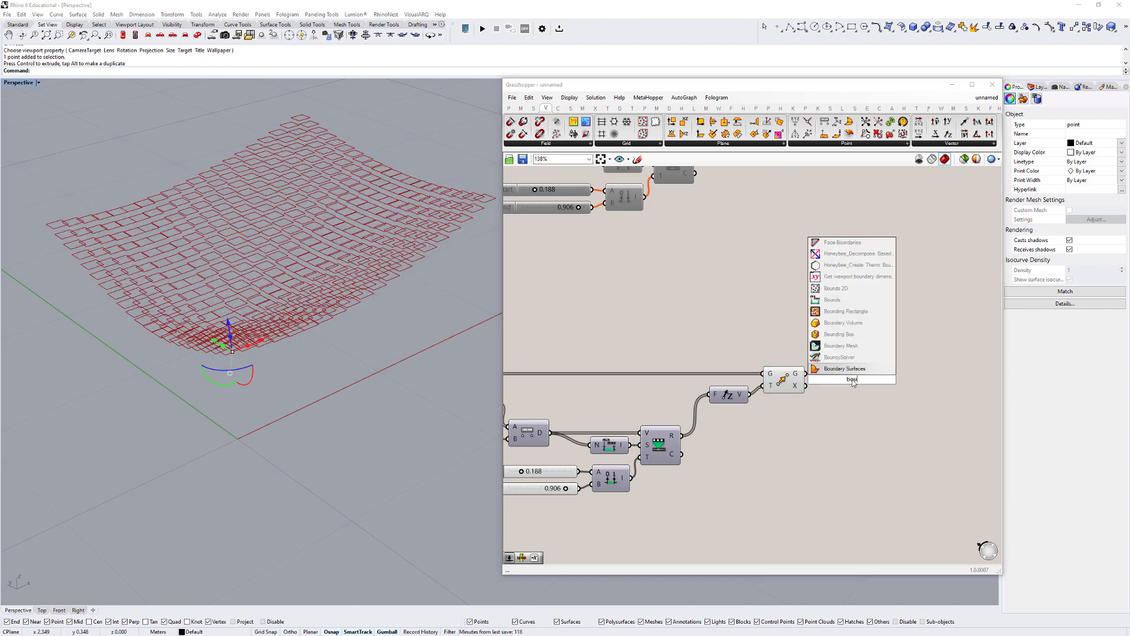
key("Return")
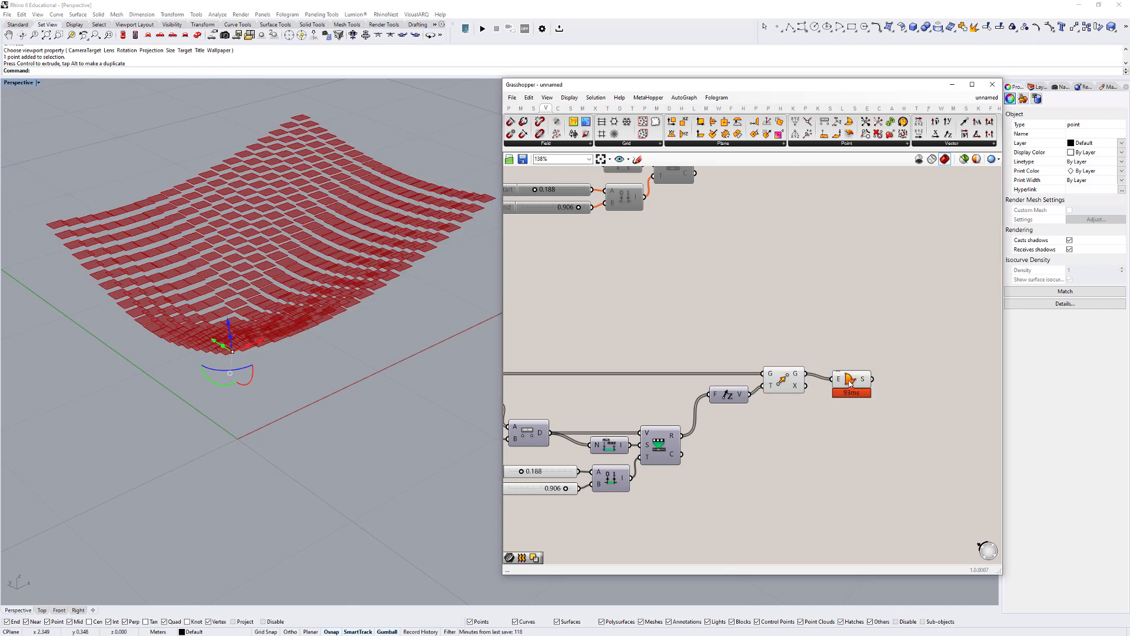
left_click(865, 406)
- Invert the remapping domain of the lower definition by setting Domain start to 0.752 and Domain end to 0.092
right_click_drag(199, 289, 272, 238)
scroll(231, 344, "up", 5)
right_click_drag(549, 472, 724, 413)
scroll(718, 413, "up", 2)
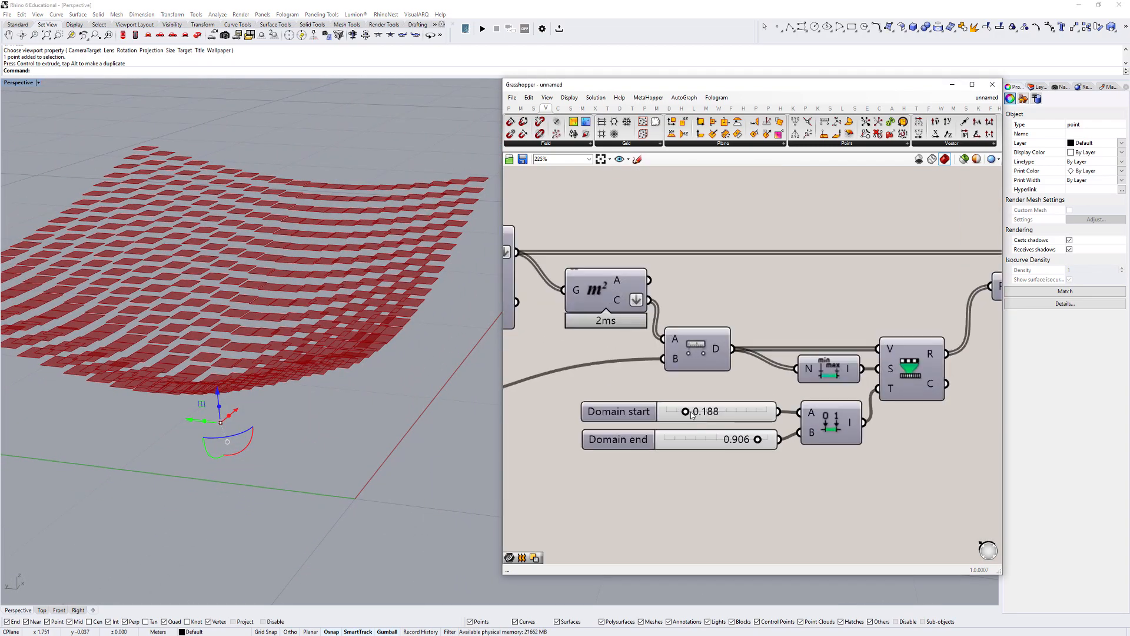
left_click_drag(688, 413, 748, 413)
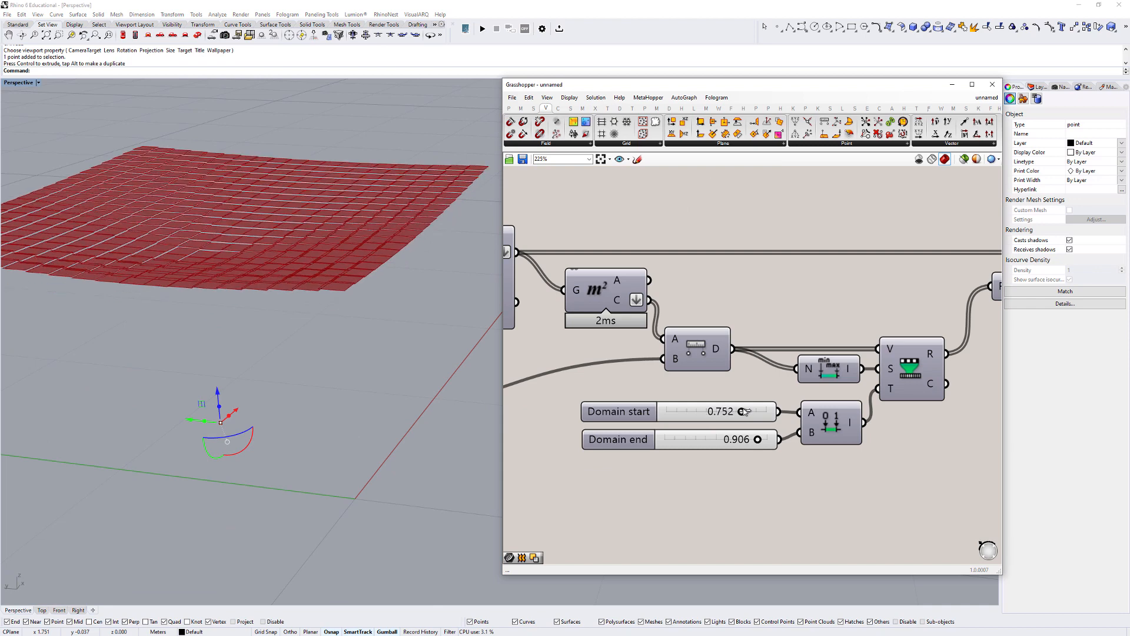
right_click_drag(747, 413, 784, 397)
left_click_drag(800, 420, 716, 424)
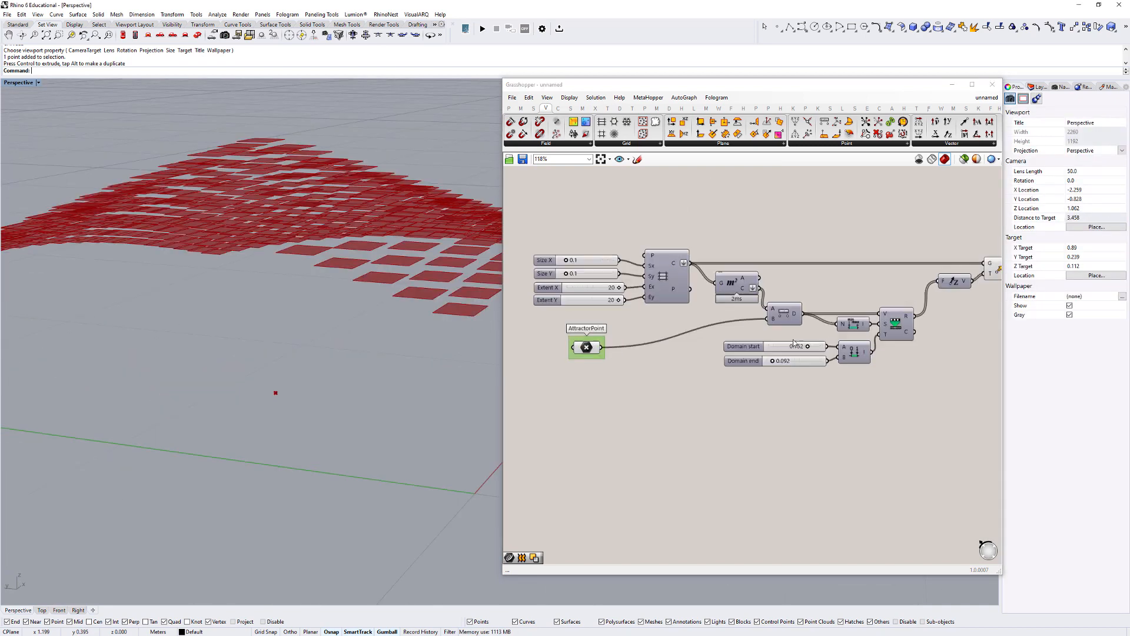
right_click_drag(950, 413, 855, 379)
scroll(801, 326, "down", 3)
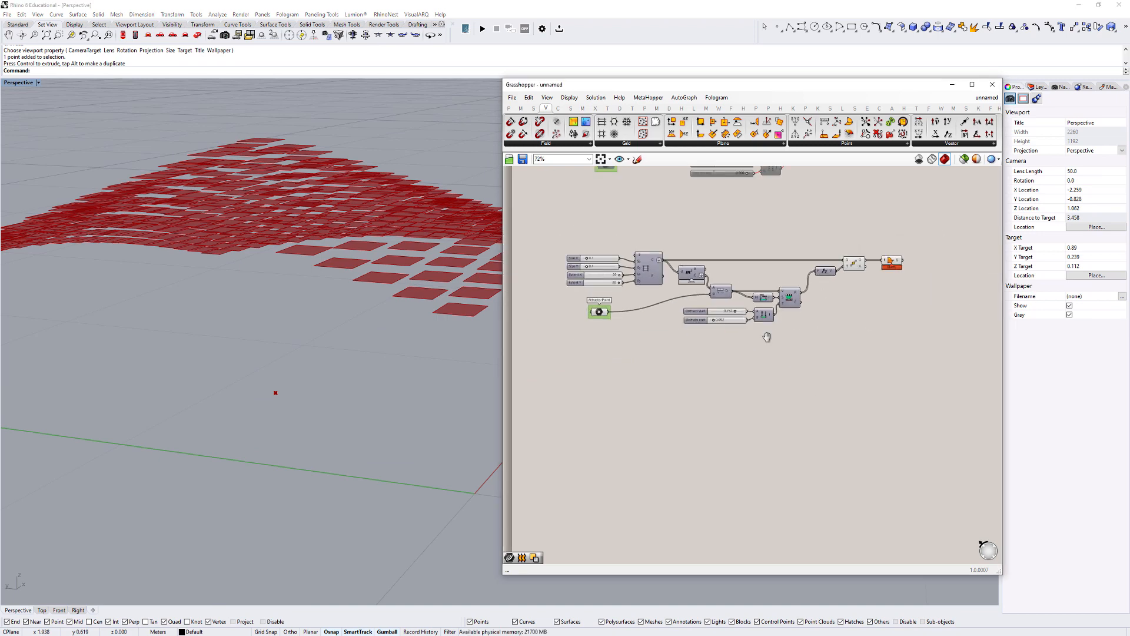
- Turn on the preview of the lower definition's Area component to show the cell centroids, and clear the selection
scroll(542, 359, "up", 3)
right_click_drag(887, 340, 778, 359)
scroll(778, 359, "down", 1)
scroll(778, 356, "up", 2)
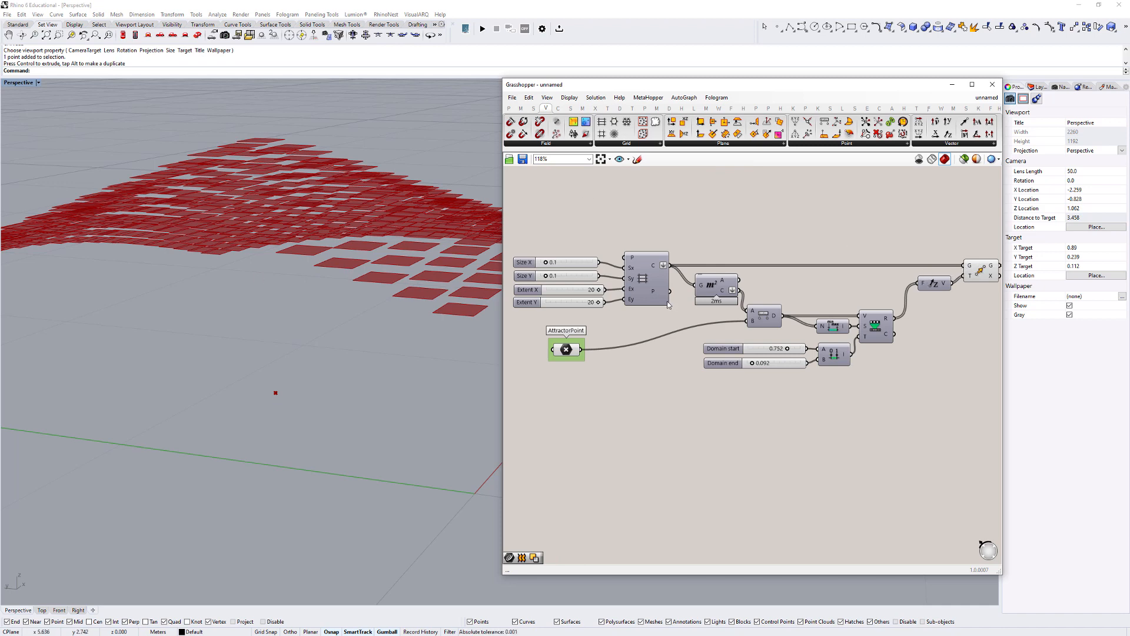
key("ctrl+q")
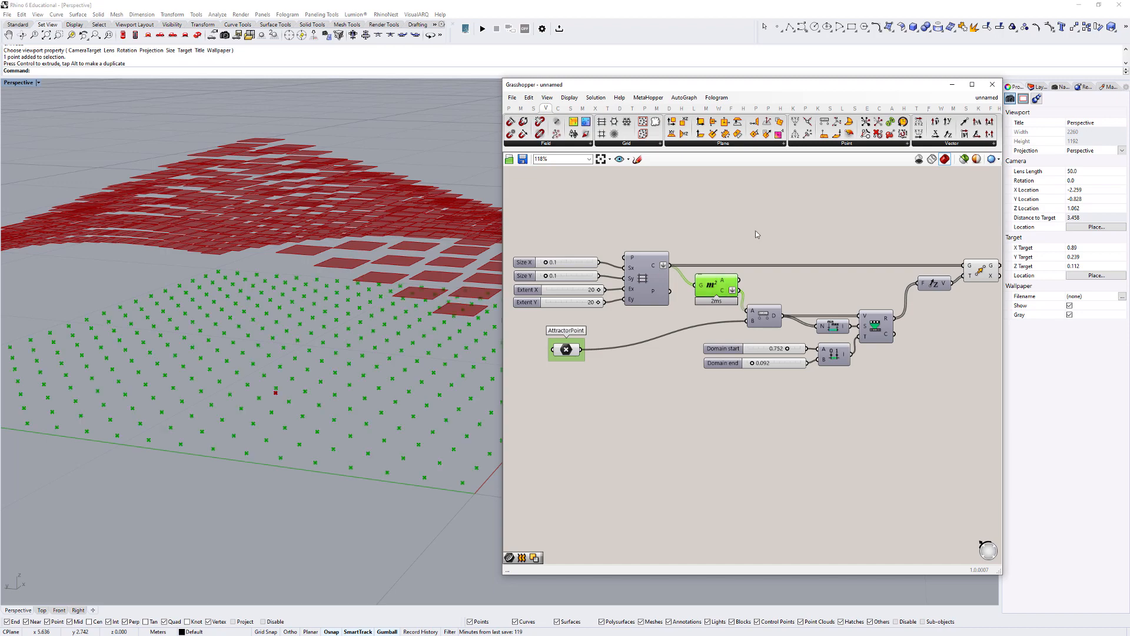
left_click(755, 232)
- Select the attractor point among the centroid points and move it around the grid to shift the raised area
right_click_drag(276, 396, 397, 378)
scroll(357, 360, "up", 6)
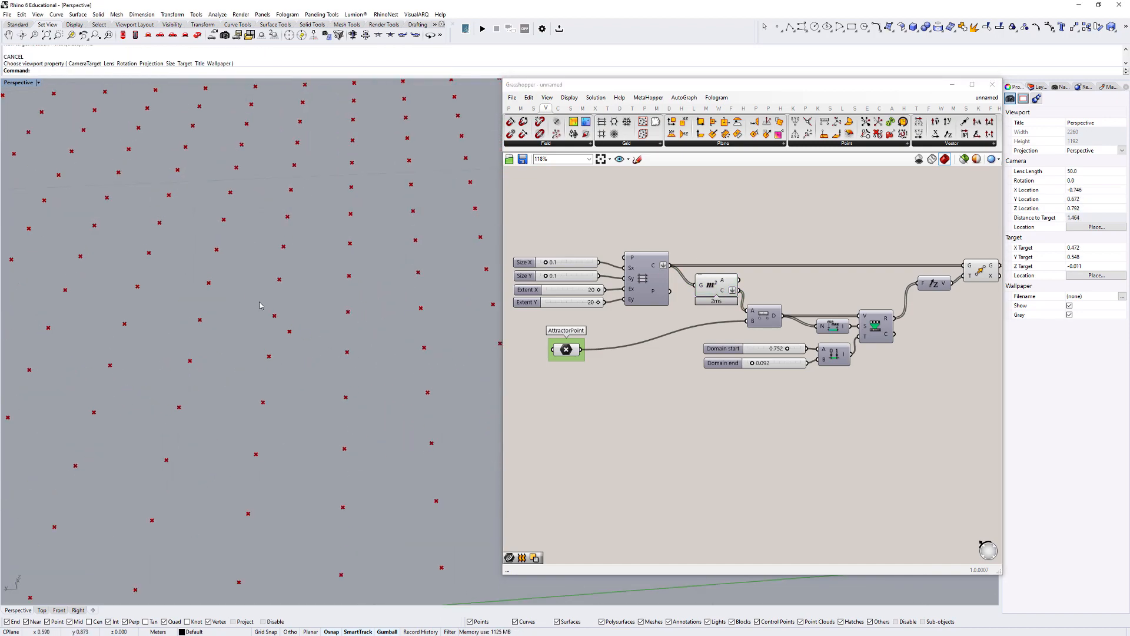
left_click(290, 333)
scroll(364, 311, "down", 10)
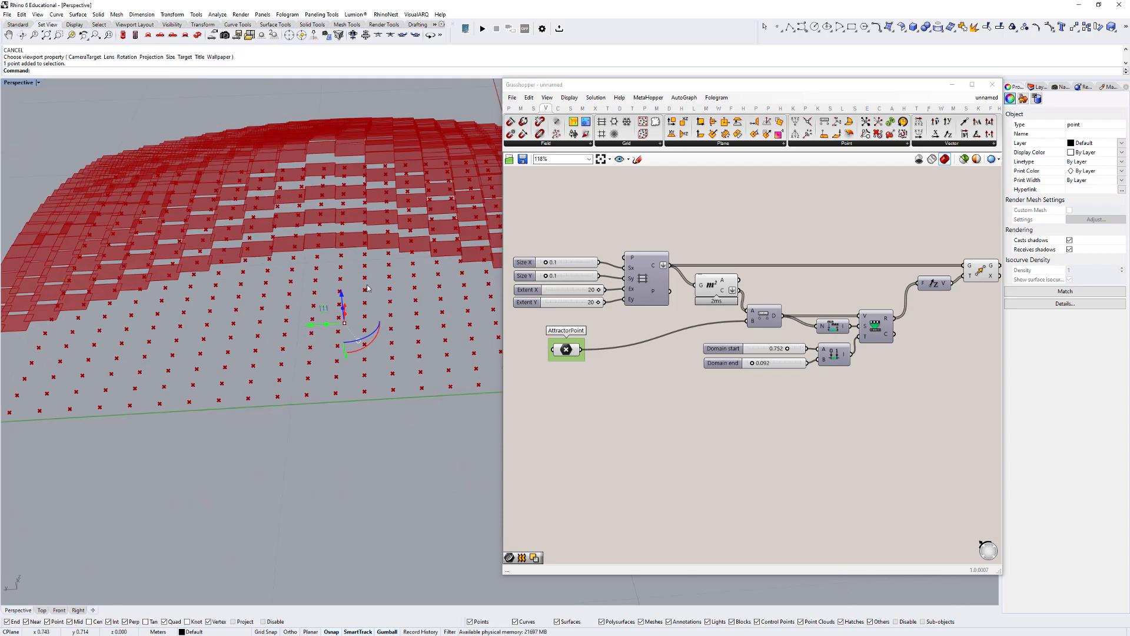
right_click_drag(360, 377, 312, 331)
left_click(329, 367)
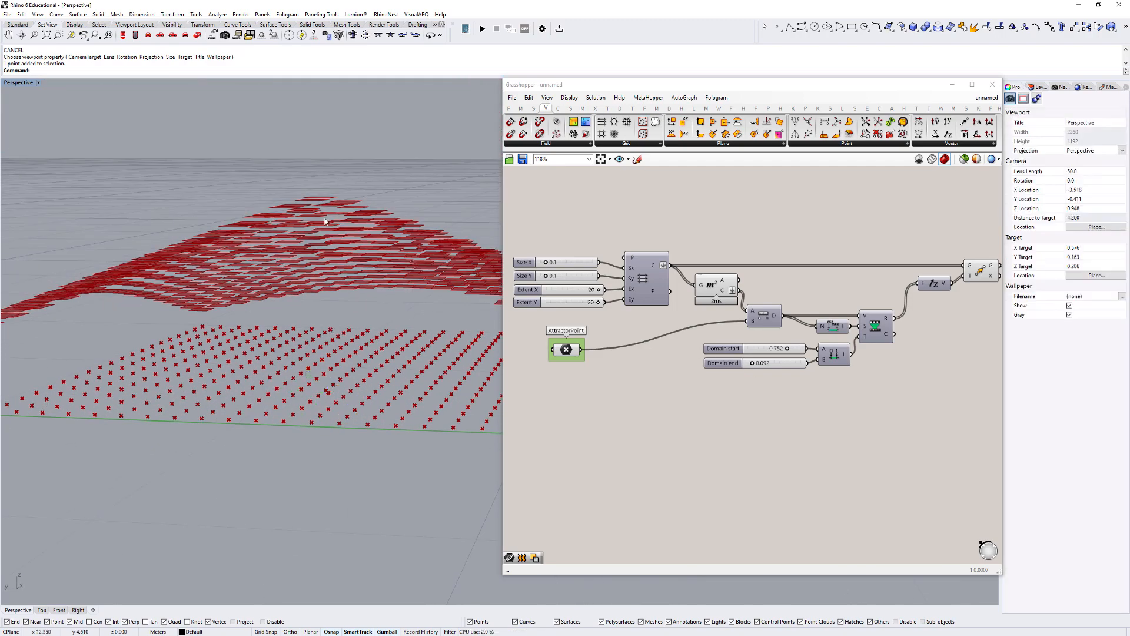
right_click_drag(318, 261, 314, 301)
left_click(333, 388)
scroll(313, 378, "down", 2)
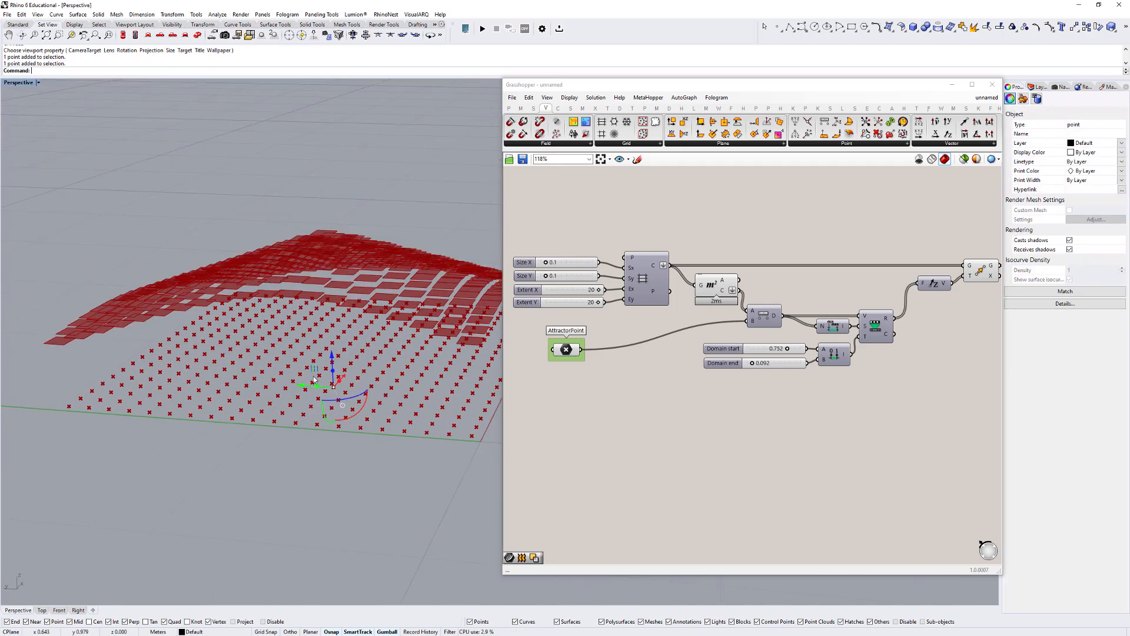
left_click_drag(304, 386, 195, 378)
right_click_drag(184, 327, 215, 280)
scroll(869, 287, "down", 3)
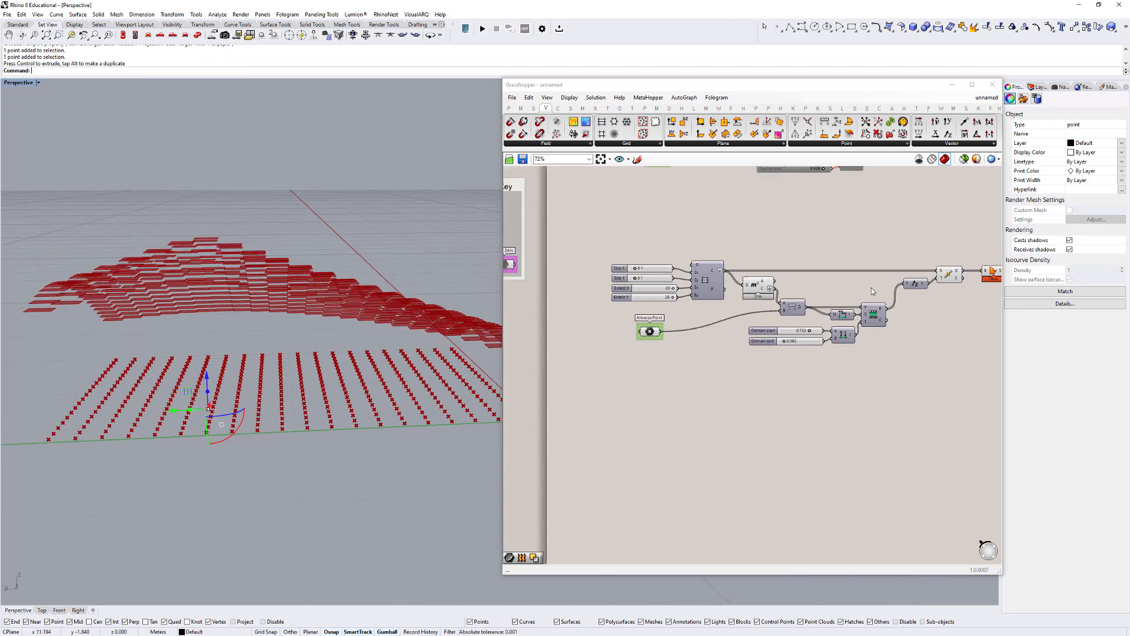
right_click_drag(355, 312, 304, 294)
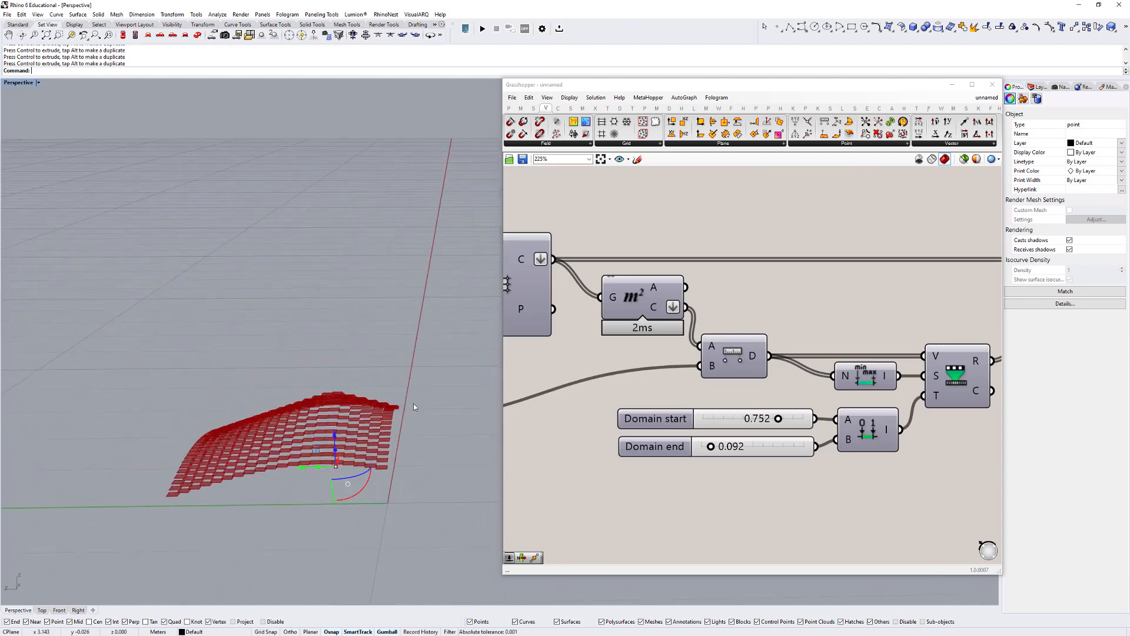
- Group the Move component, name the group "Move Faces Up" and shift Boundary Surfaces farther away from it
right_click(813, 327)
left_click(904, 314)
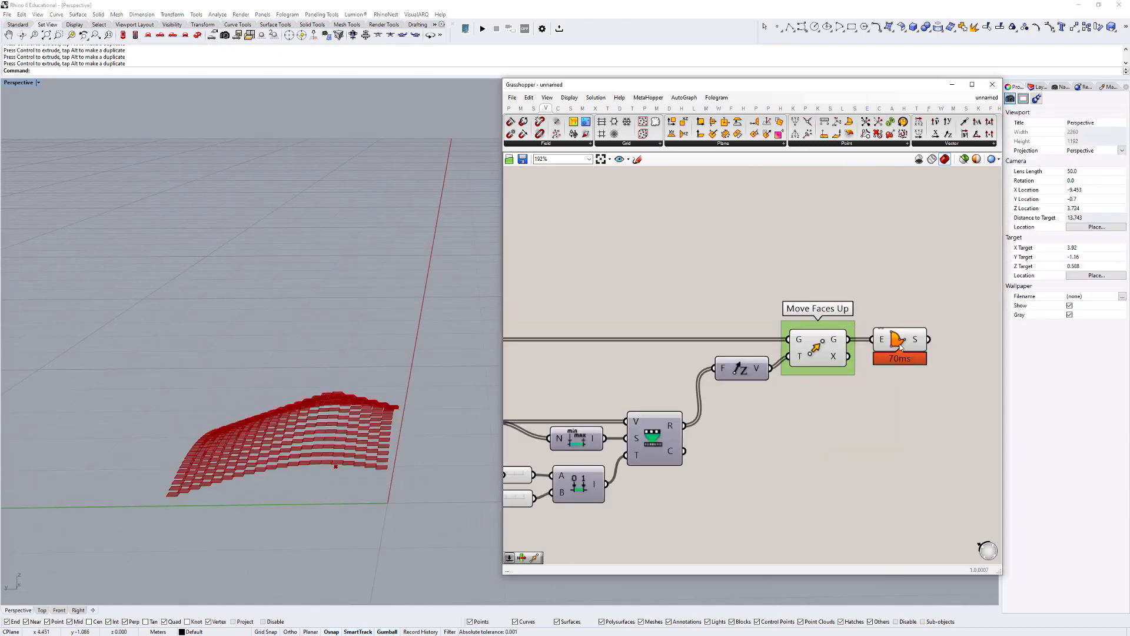
left_click_drag(905, 337, 953, 337)
left_click(893, 327)
- Disable all components of the lower definition and clear the selection
scroll(894, 327, "down", 3)
right_click_drag(757, 445, 781, 419)
scroll(858, 434, "down", 4)
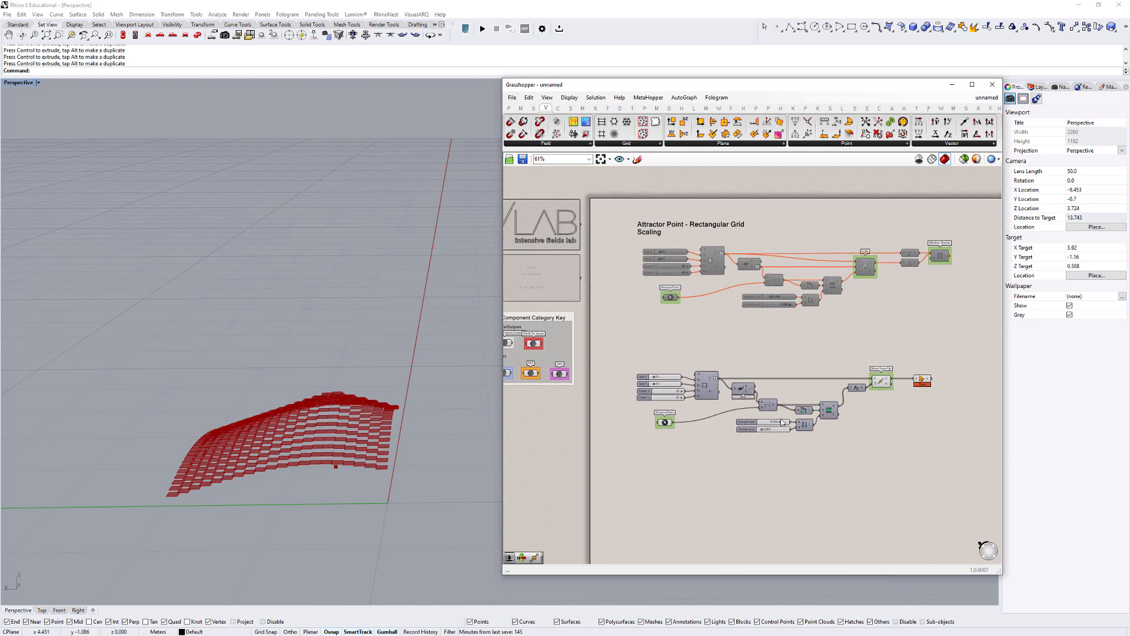
right_click_drag(851, 432, 809, 428)
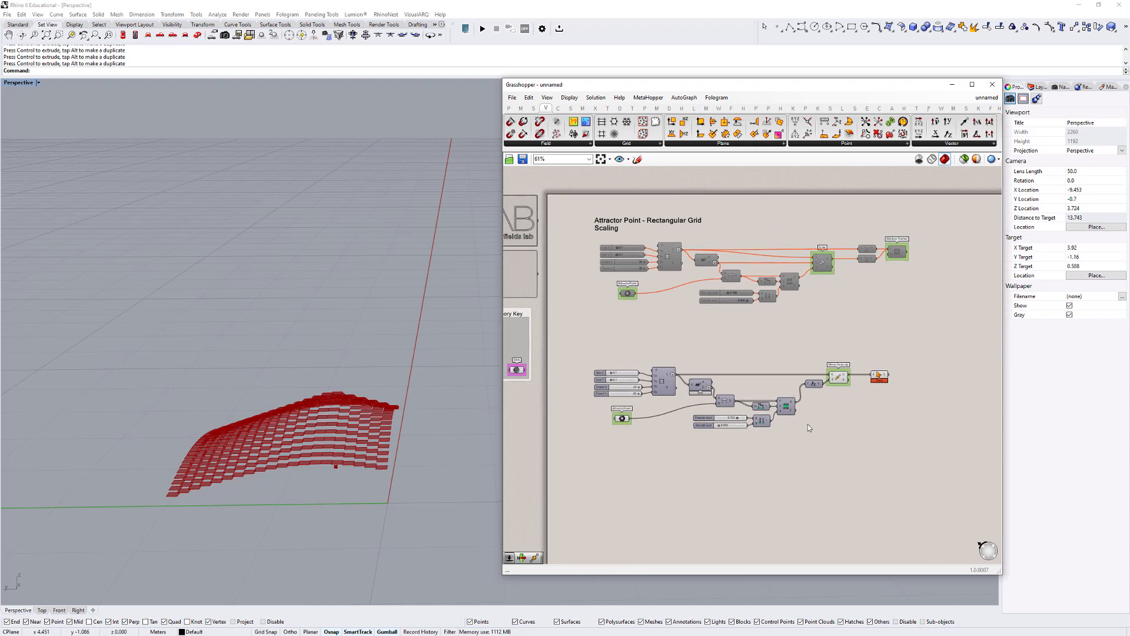
left_click_drag(917, 486, 583, 348)
right_click(580, 336)
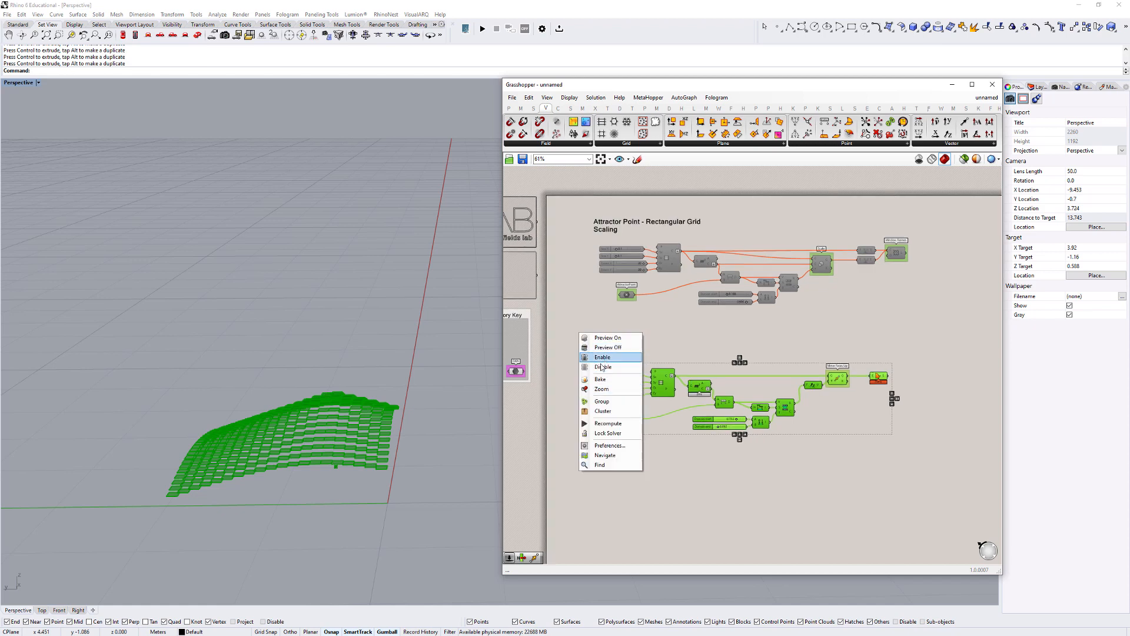
left_click(607, 356)
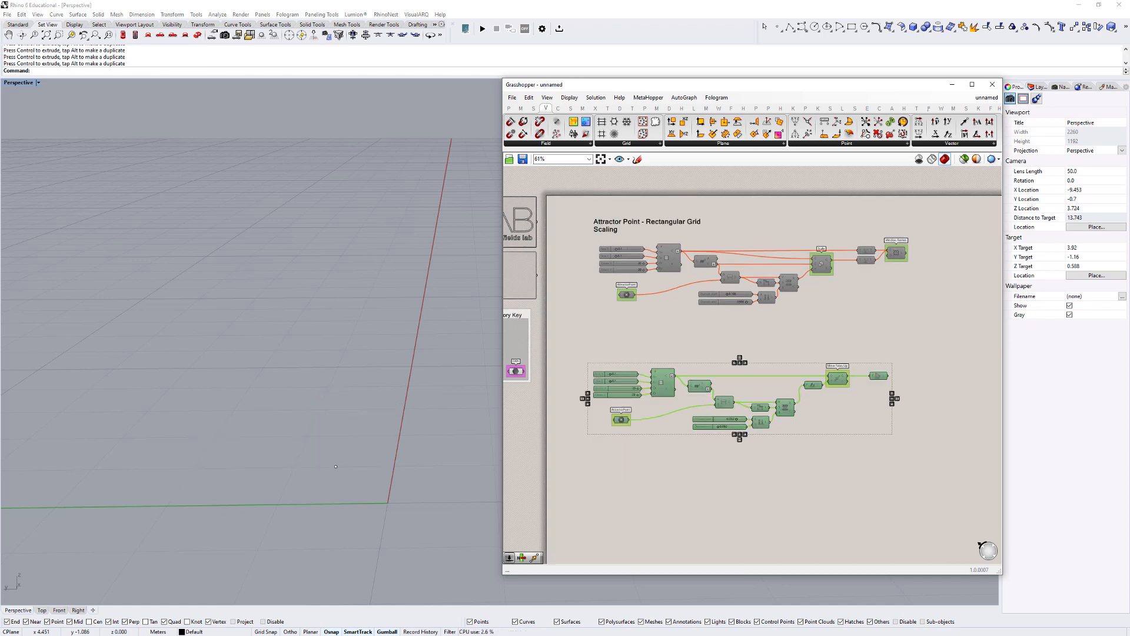
scroll(804, 323, "down", 2)
right_click_drag(753, 333, 698, 316)
scroll(667, 270, "up", 2)
left_click(627, 227)
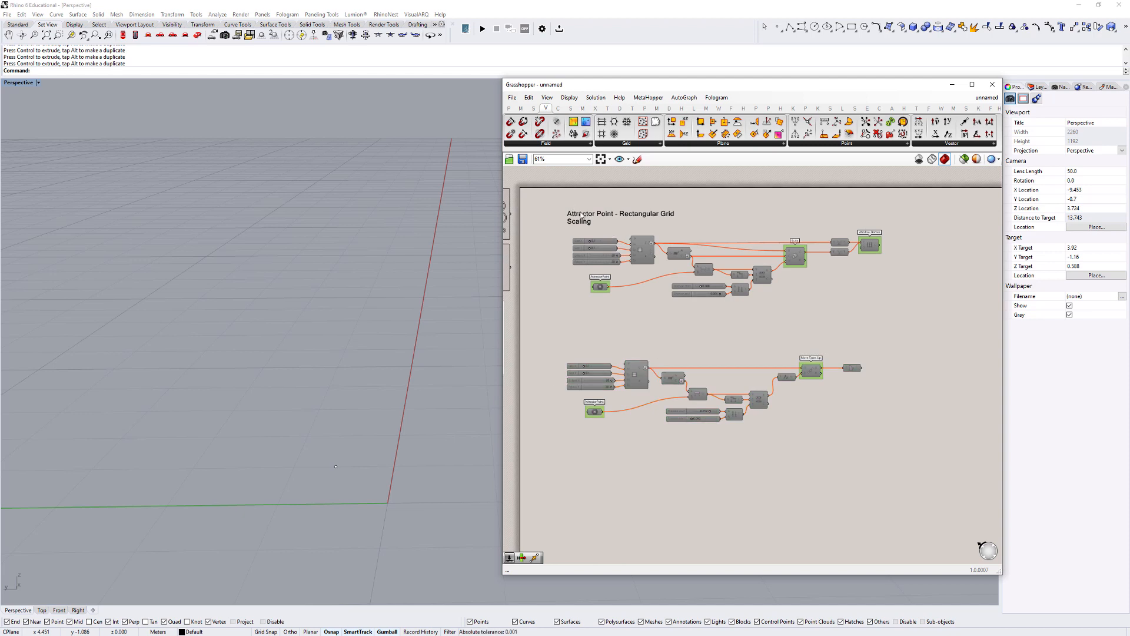
- Duplicate the title above the lower definition and change its second line to "Height Change"
left_click(581, 216)
left_click_drag(581, 216, 581, 348, "alt")
double_click(581, 348)
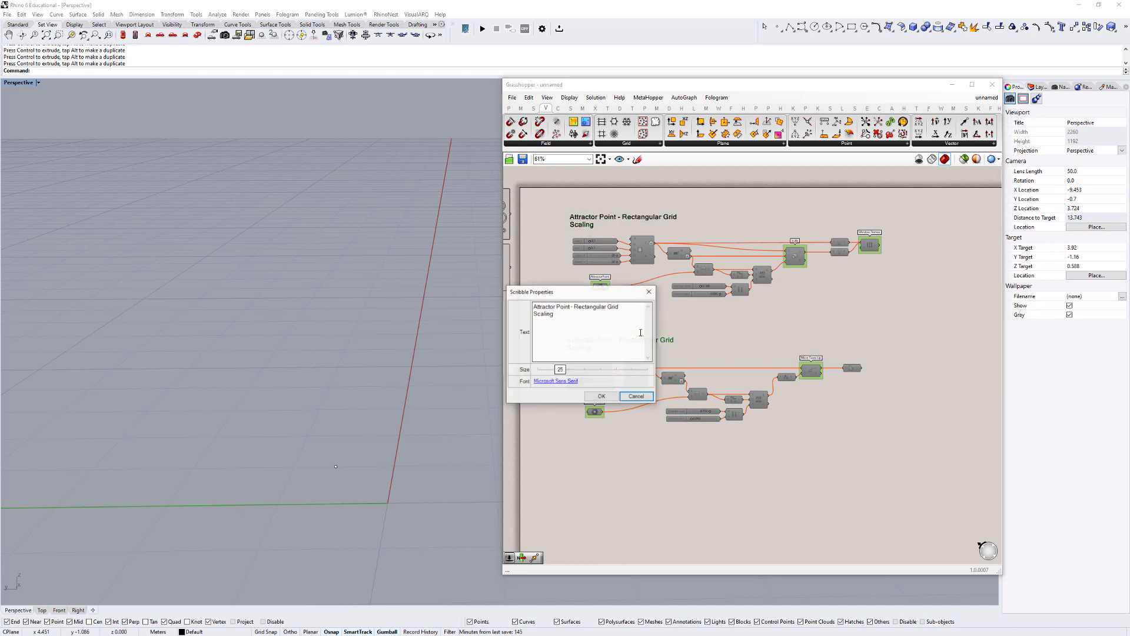
left_click(549, 316)
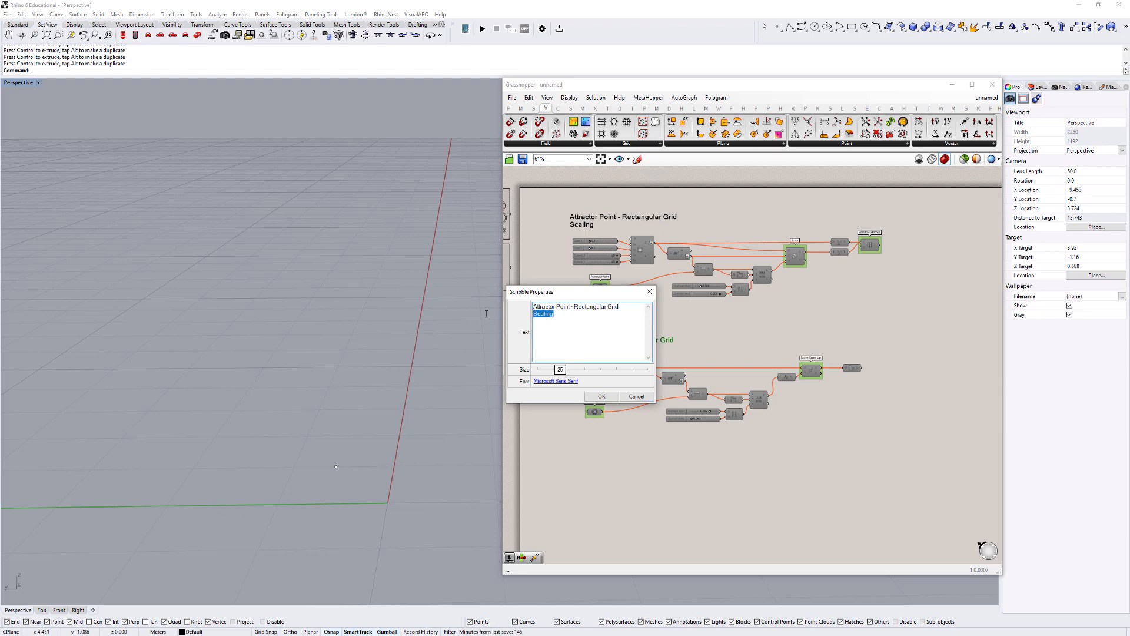
type("Height Change")
left_click(602, 397)
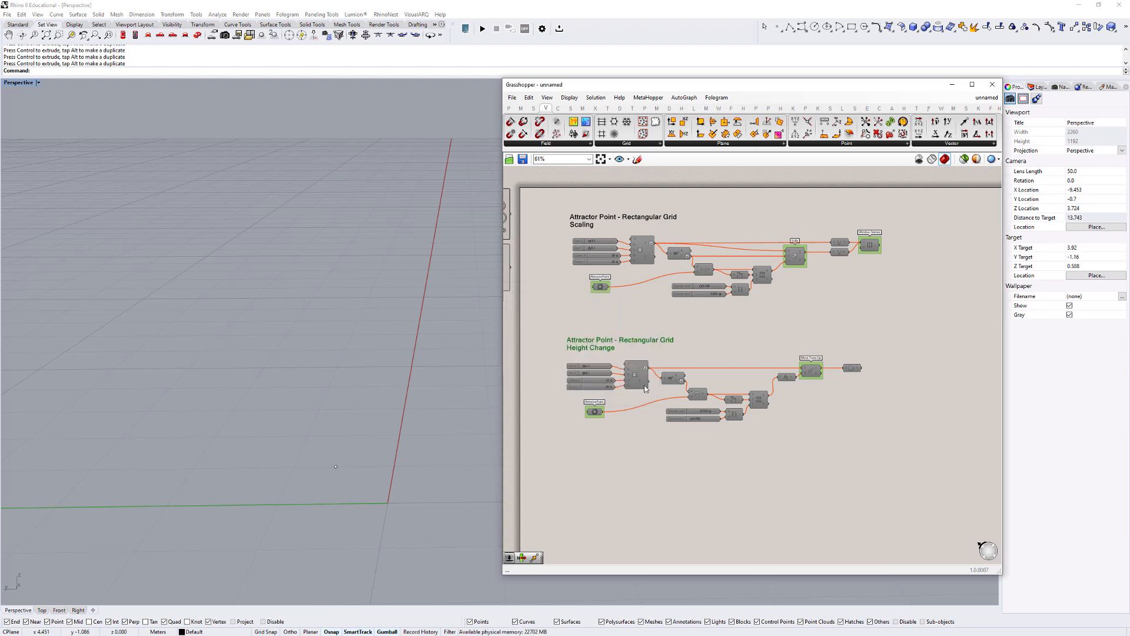
- Duplicate the height change definition with its title below the original and delete the copy's components after Remap Numbers
scroll(828, 459, "down", 4)
mouse_move(831, 459)
left_mouse_down()
mouse_move(601, 360)
mouse_move(660, 368)
mouse_move(659, 450)
left_mouse_up()
scroll(608, 363, "up", 2)
scroll(670, 453, "up", 4)
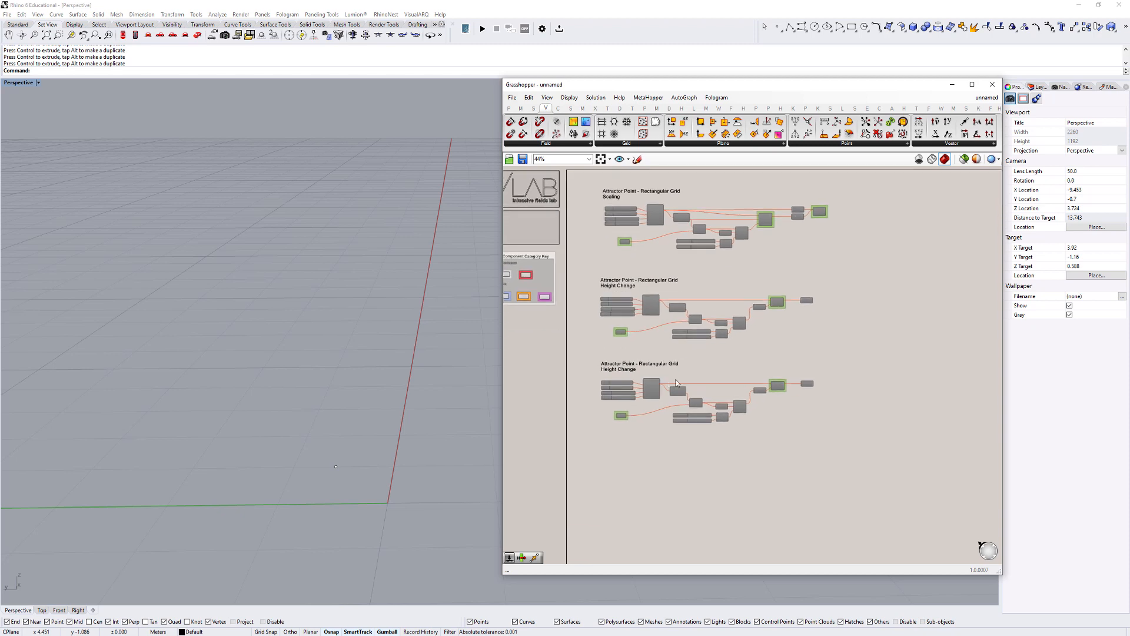
left_click_drag(781, 354, 963, 454)
key("Delete")
- Enable all components of the copied definition and clear the selection
right_click_drag(833, 505, 933, 493)
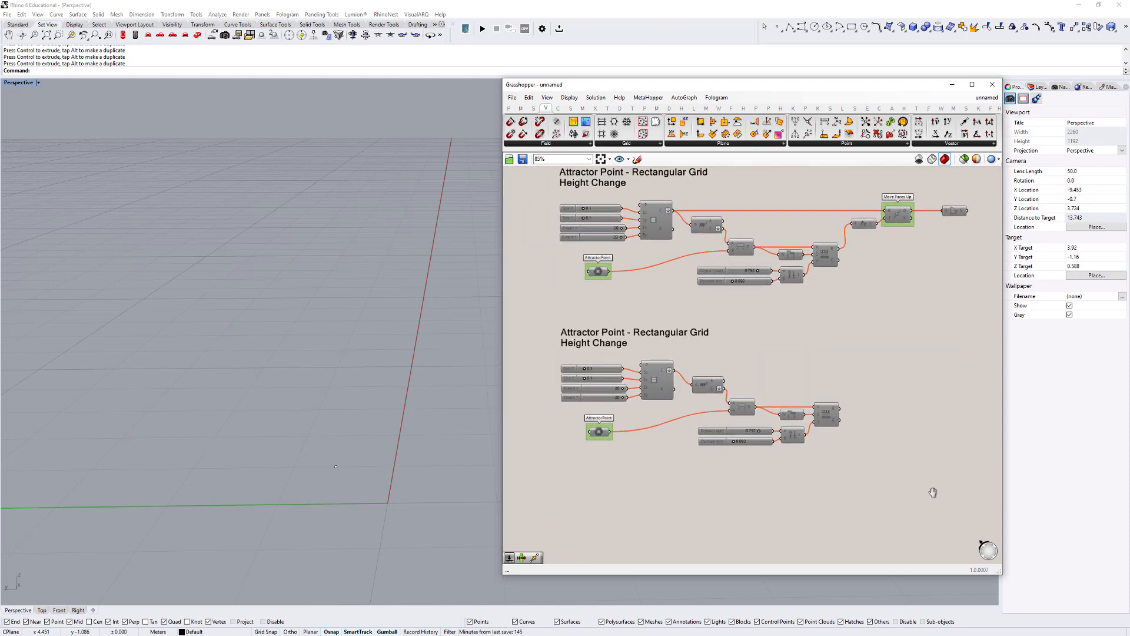
left_click_drag(934, 493, 544, 346)
middle_click(545, 346)
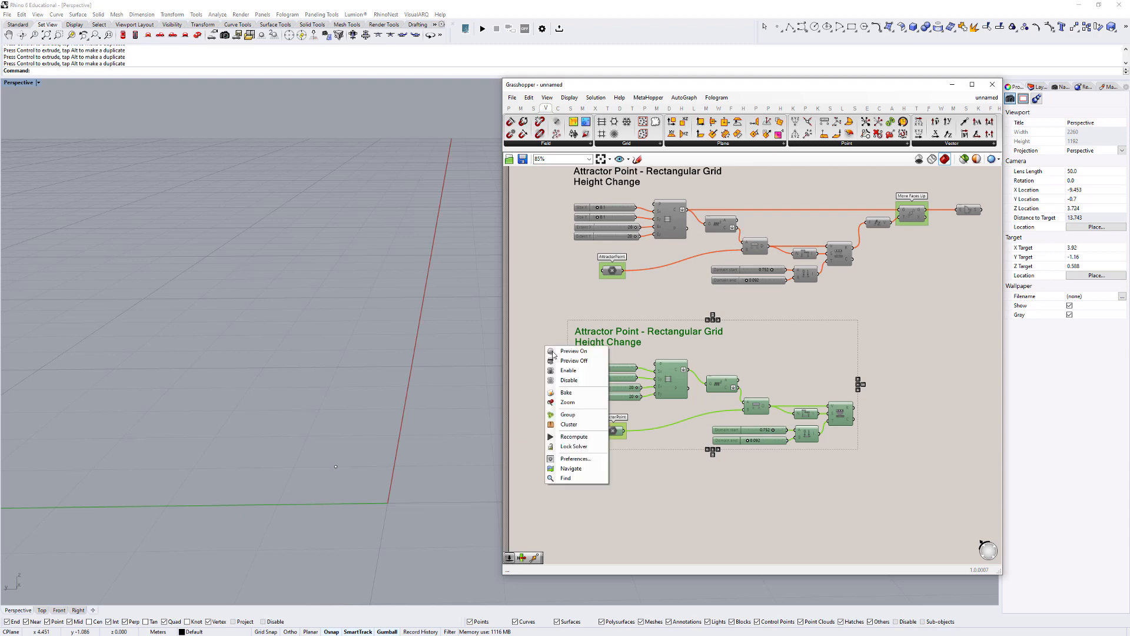
left_click(567, 380)
left_click(568, 460)
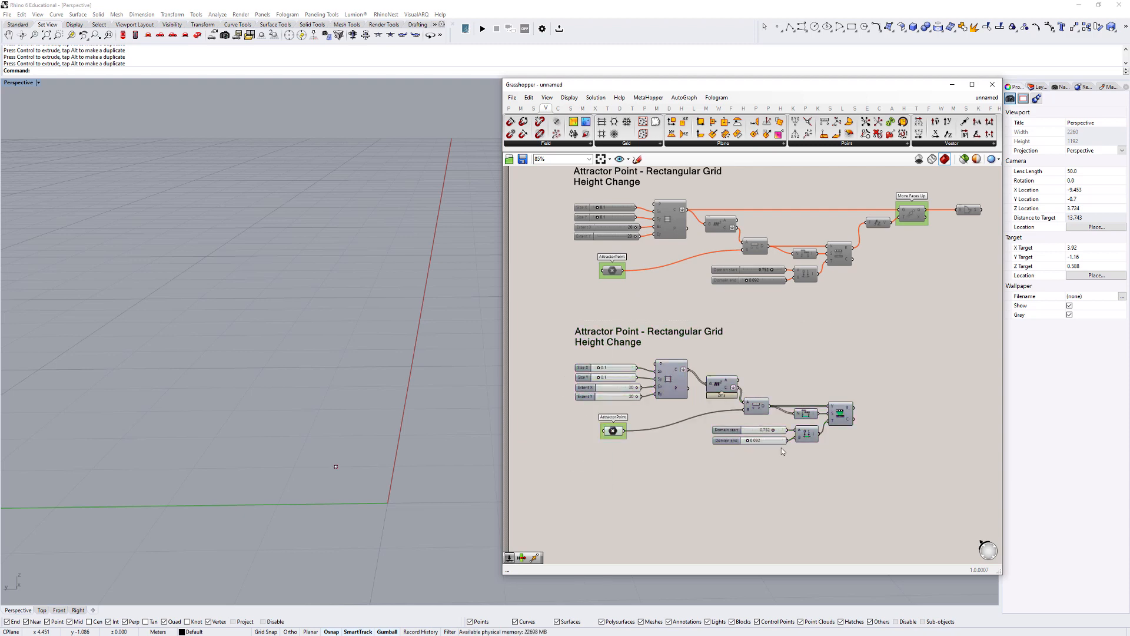
- Add a Rotate component after Remap Numbers in the copied definition
left_click(335, 466)
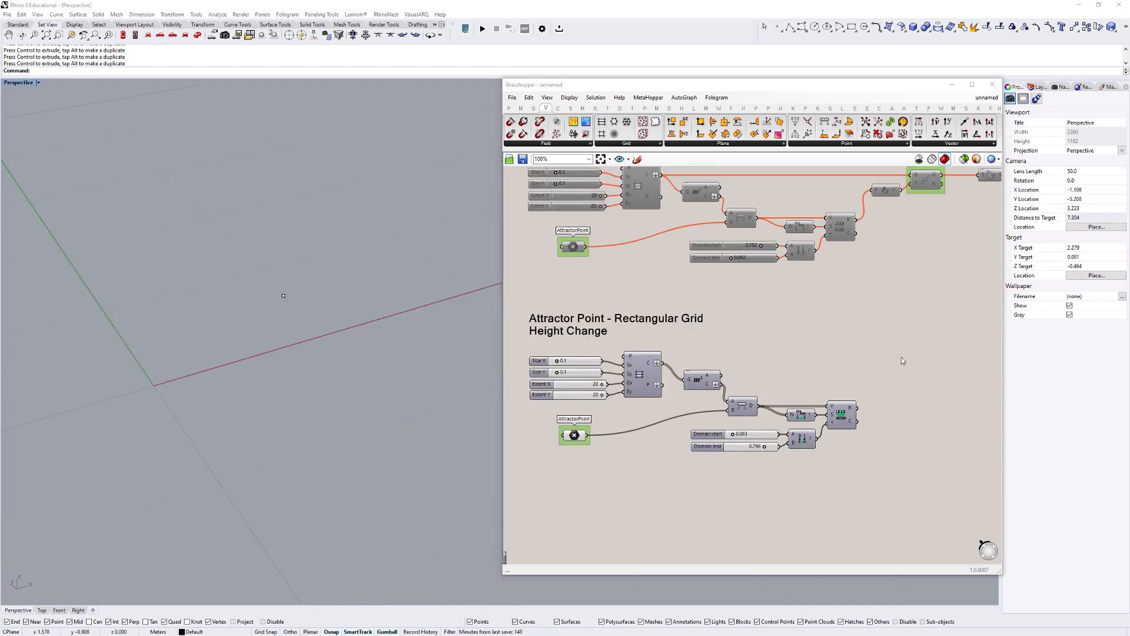
double_click(902, 357)
type("rot")
key("Return")
left_click_drag(901, 357, 910, 366)
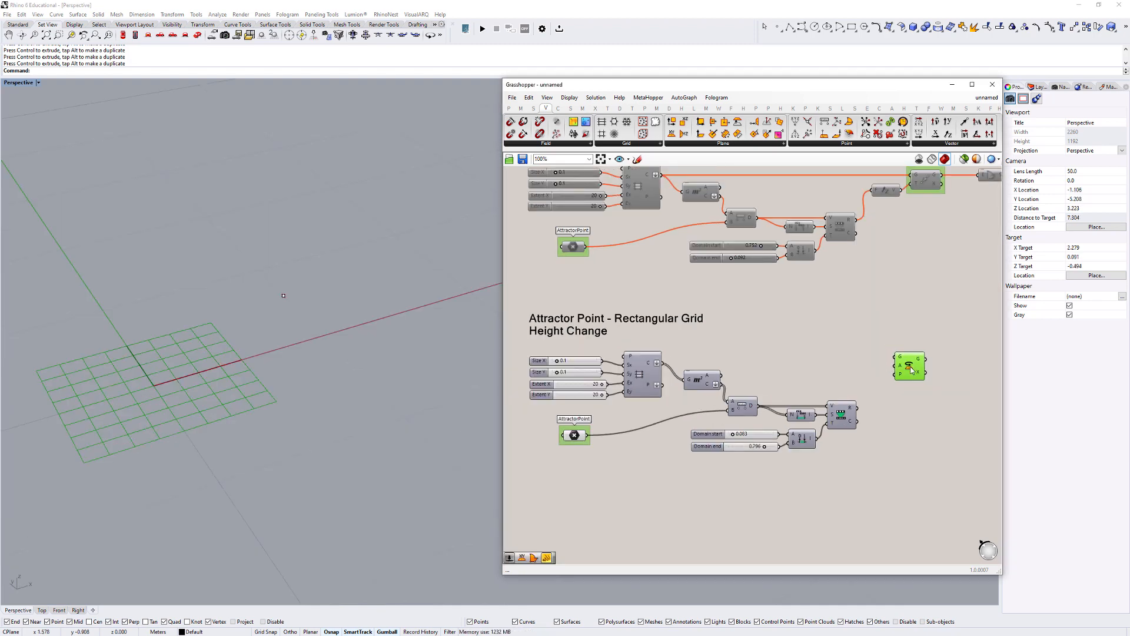
- Feed the grid cells through a new Boundary Surfaces component into Rotate's geometry and the remapped values into its angle
left_click(794, 364)
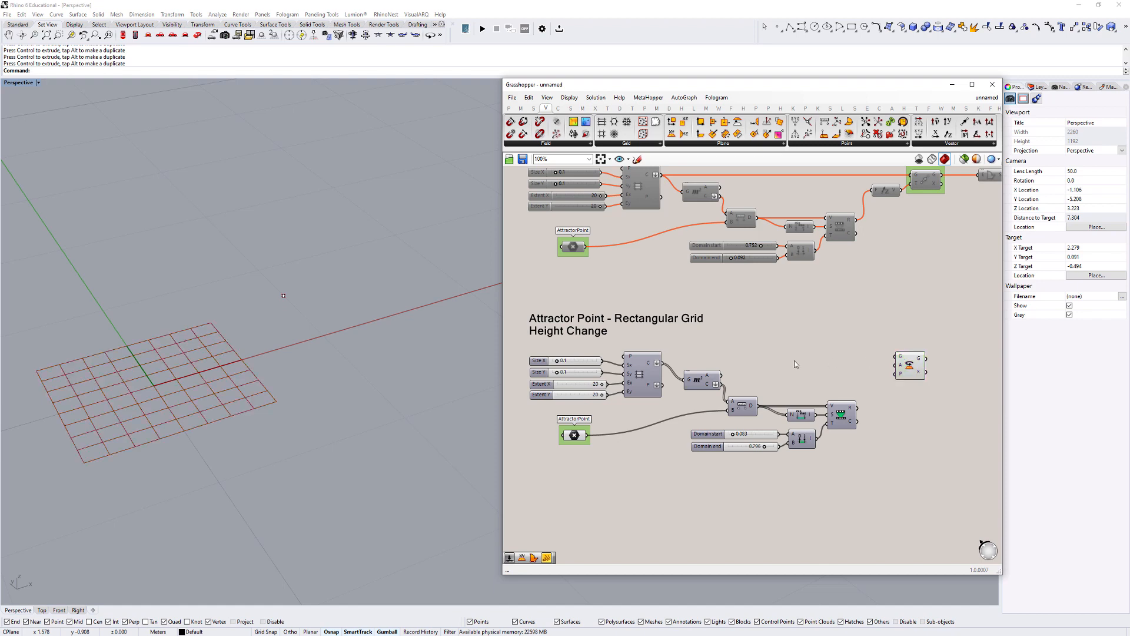
double_click(794, 364)
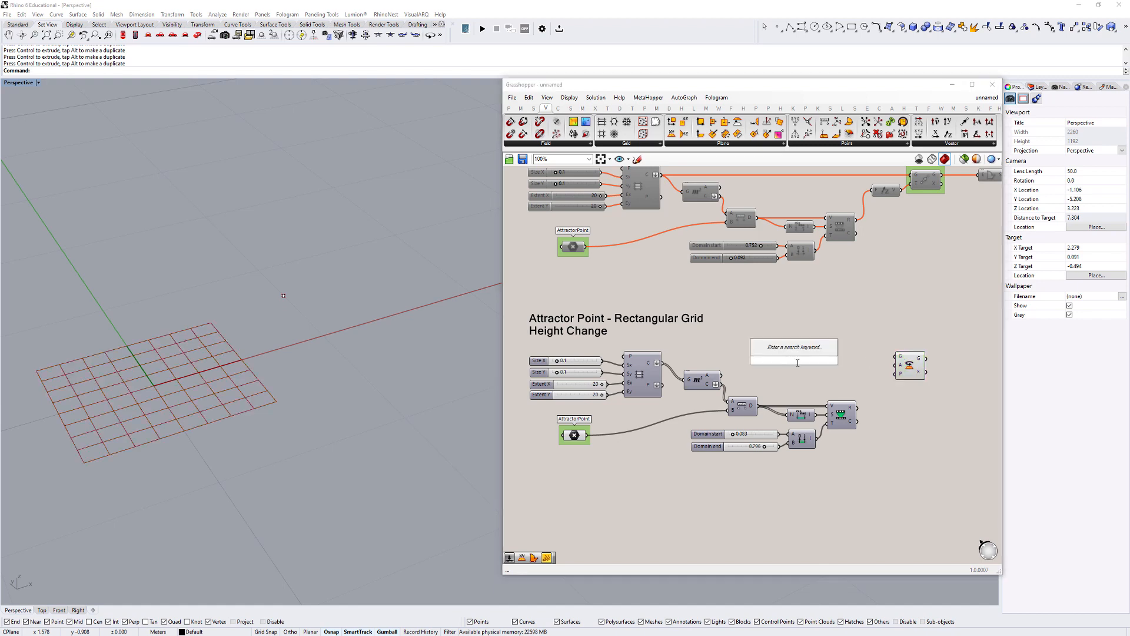
type("bou")
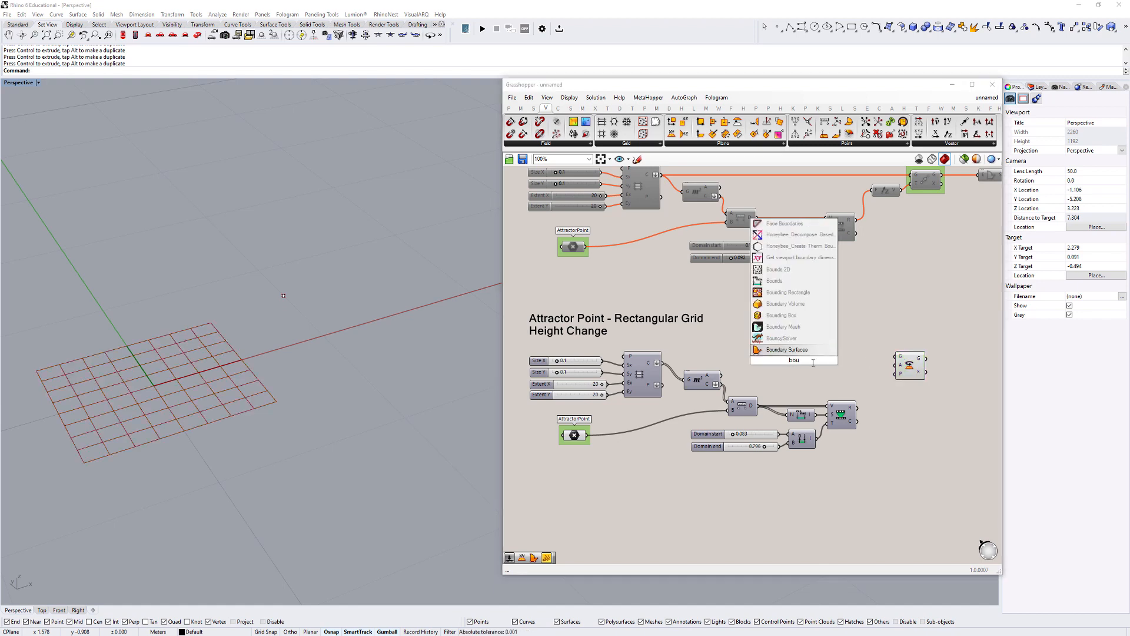
left_click(806, 350)
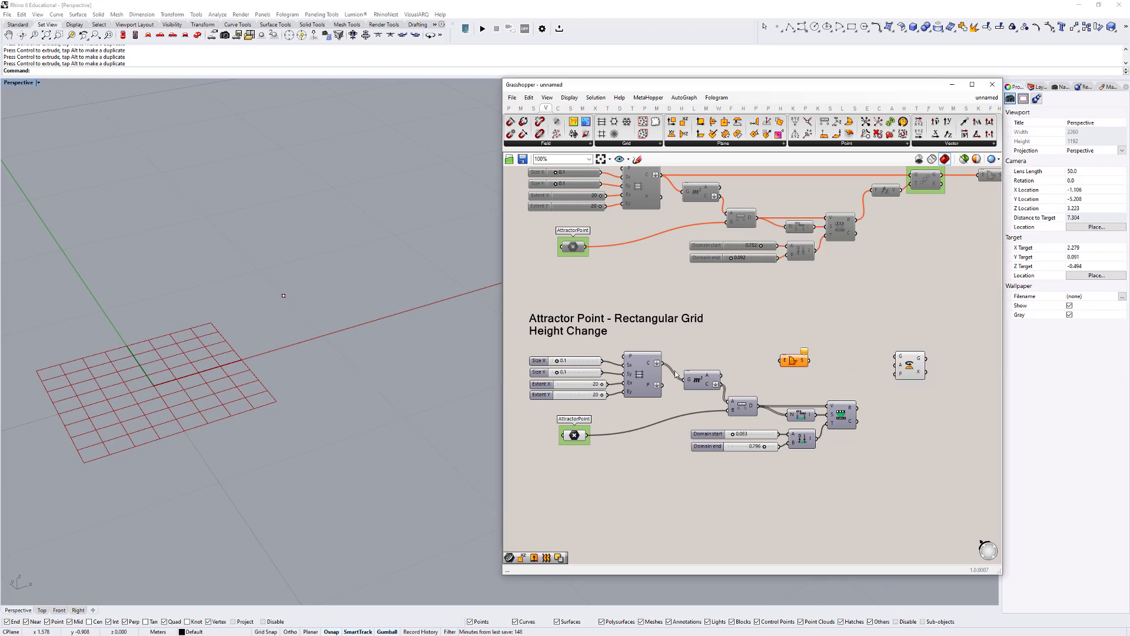
left_click_drag(658, 365, 925, 367)
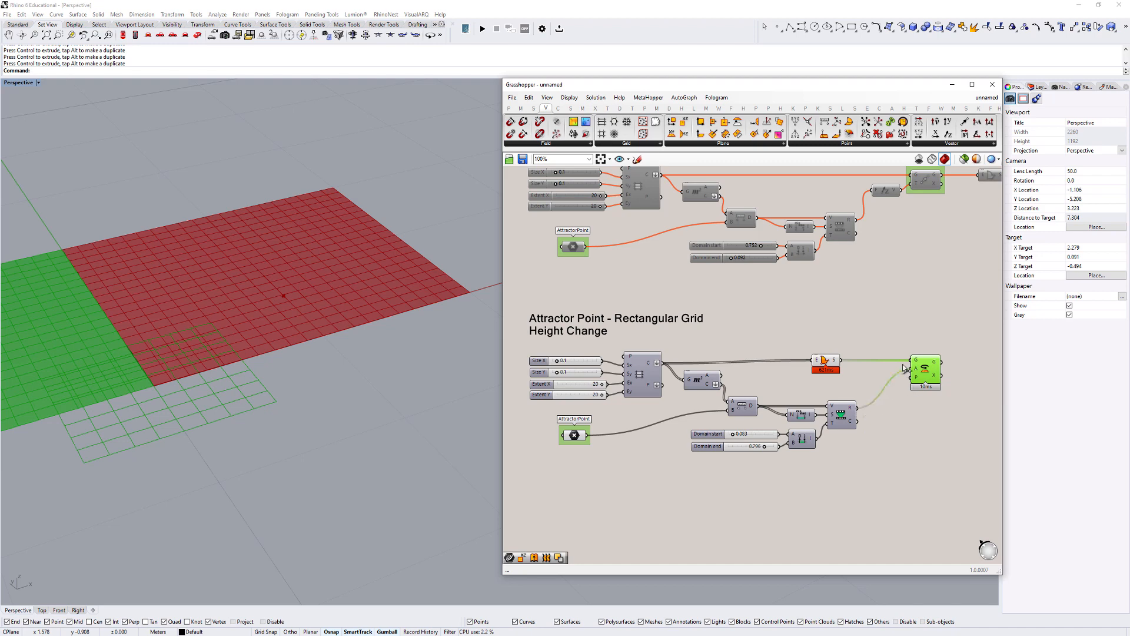
left_click_drag(917, 368, 914, 368)
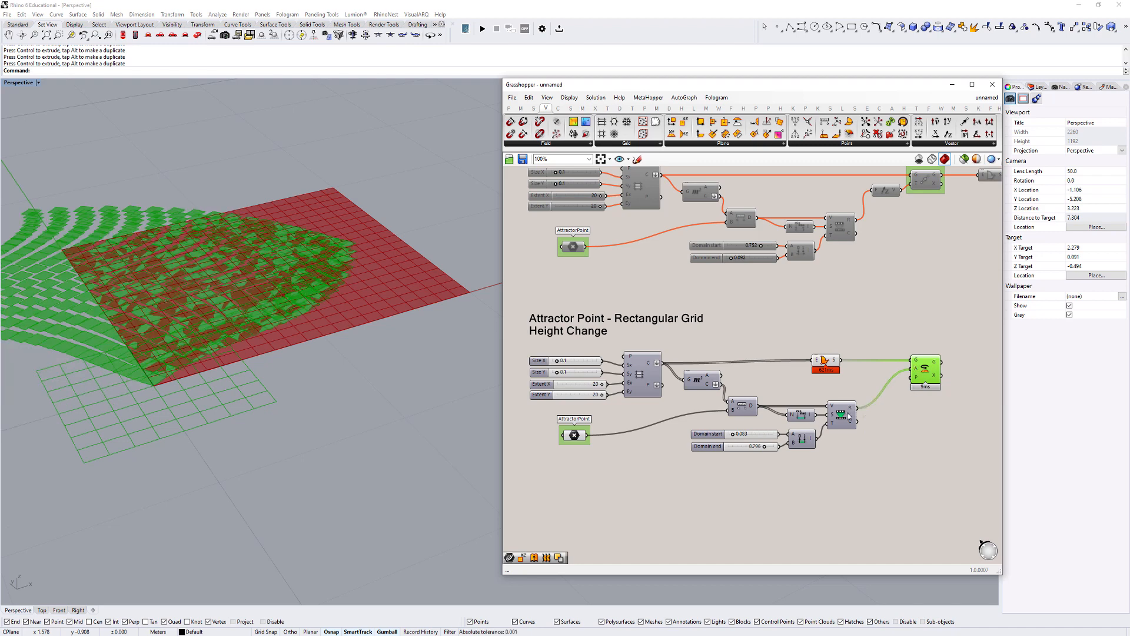
- Turn off the preview of the Boundary Surfaces component in the copied definition
left_click(825, 375)
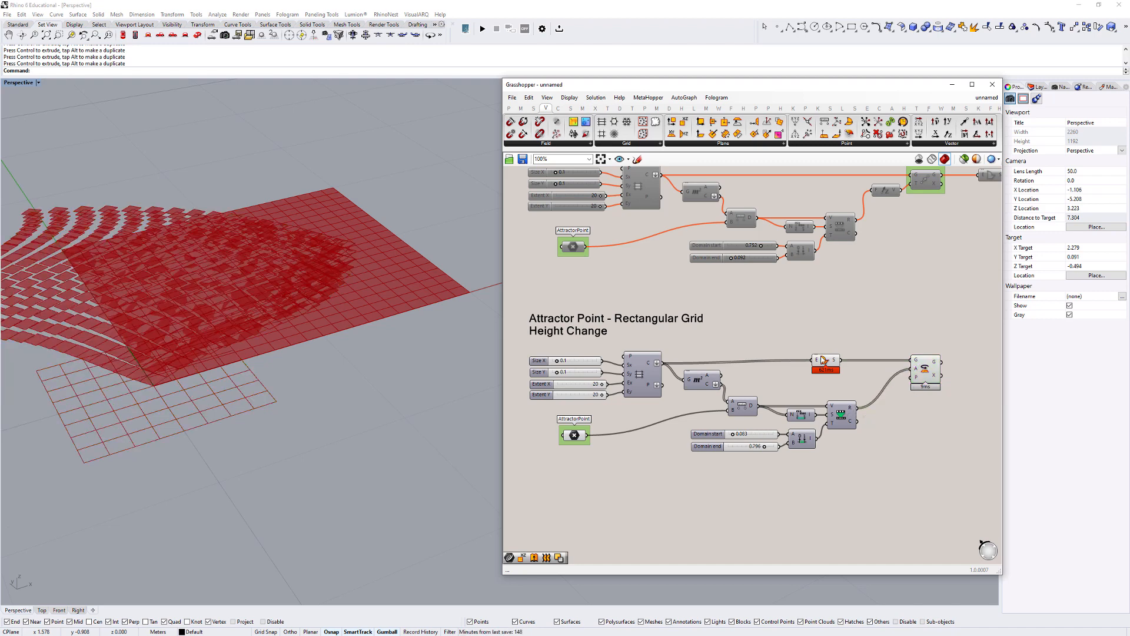
left_click(823, 361)
right_click(825, 333)
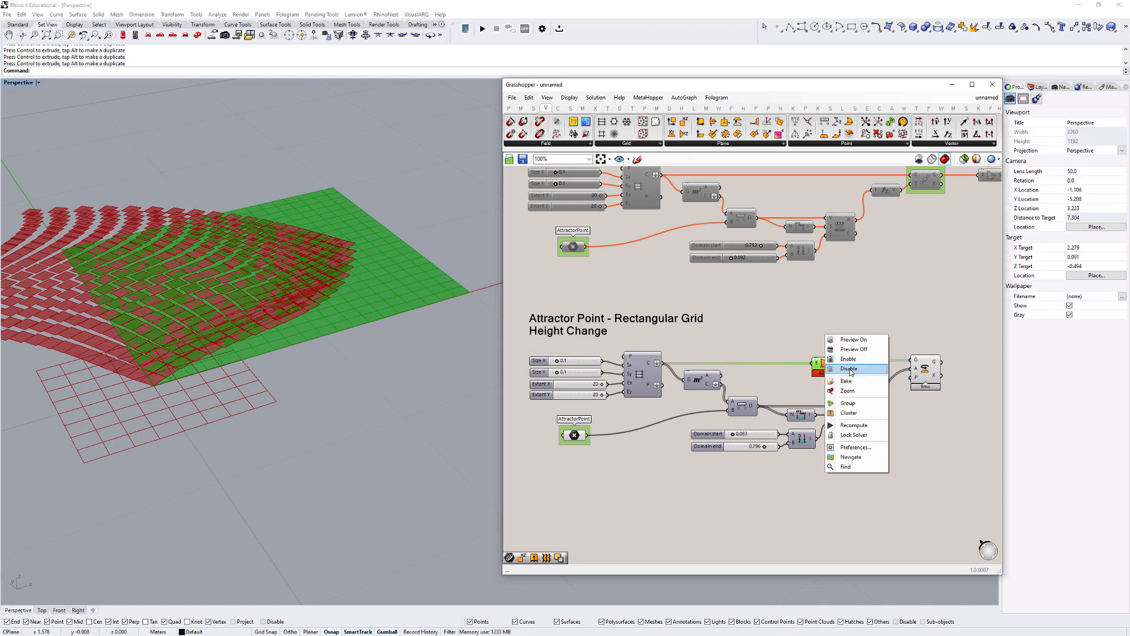
left_click(850, 368)
- Examine the rotated grid faces from several angles and check the Rotate component's plane input
scroll(294, 362, "down", 5)
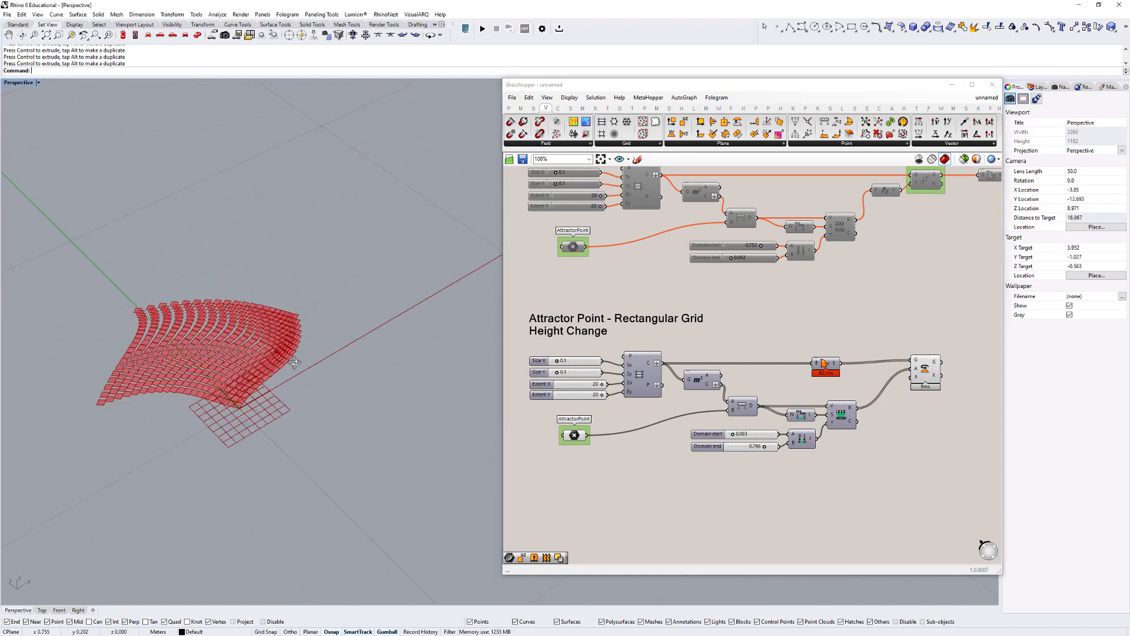
scroll(241, 323, "up", 10)
mouse_move(259, 420)
right_mouse_down()
mouse_move(328, 346)
mouse_move(292, 365)
mouse_move(267, 421)
right_mouse_up()
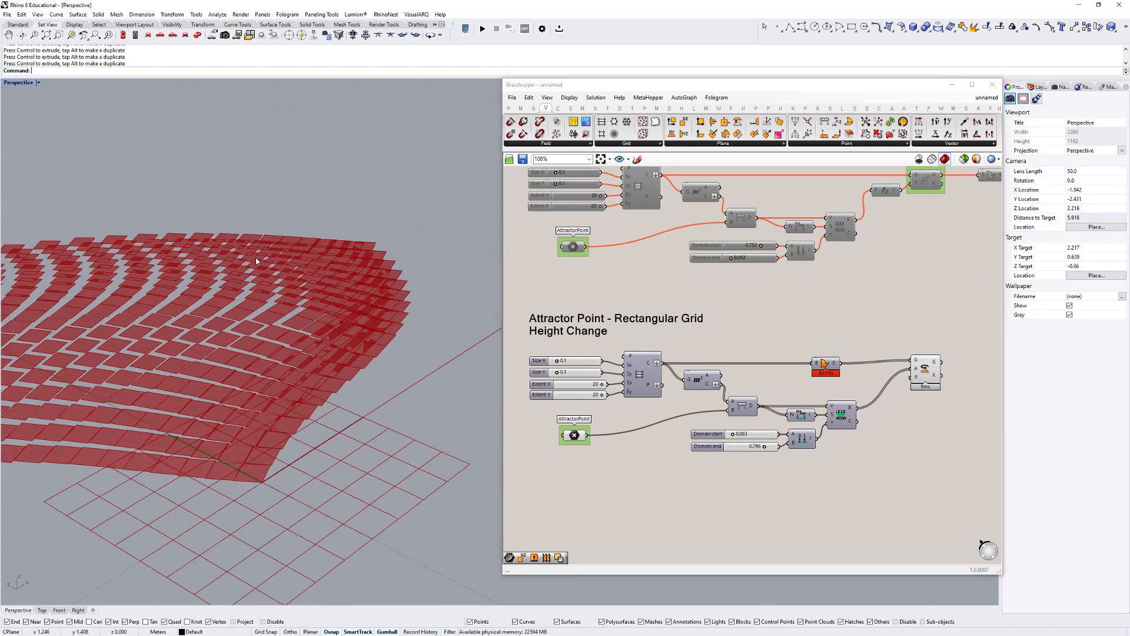
right_click_drag(256, 261, 252, 384)
scroll(294, 312, "up", 5)
scroll(292, 360, "down", 12)
right_click_drag(252, 383, 271, 294)
right_click_drag(921, 383, 874, 377)
scroll(875, 377, "up", 4)
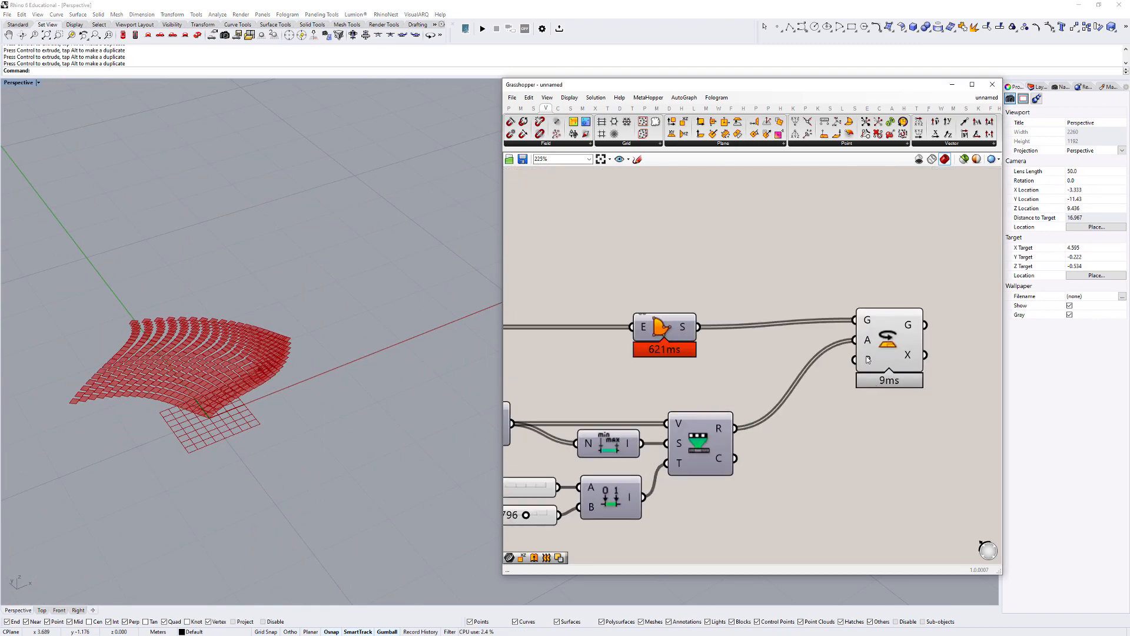
mouse_move(869, 364)
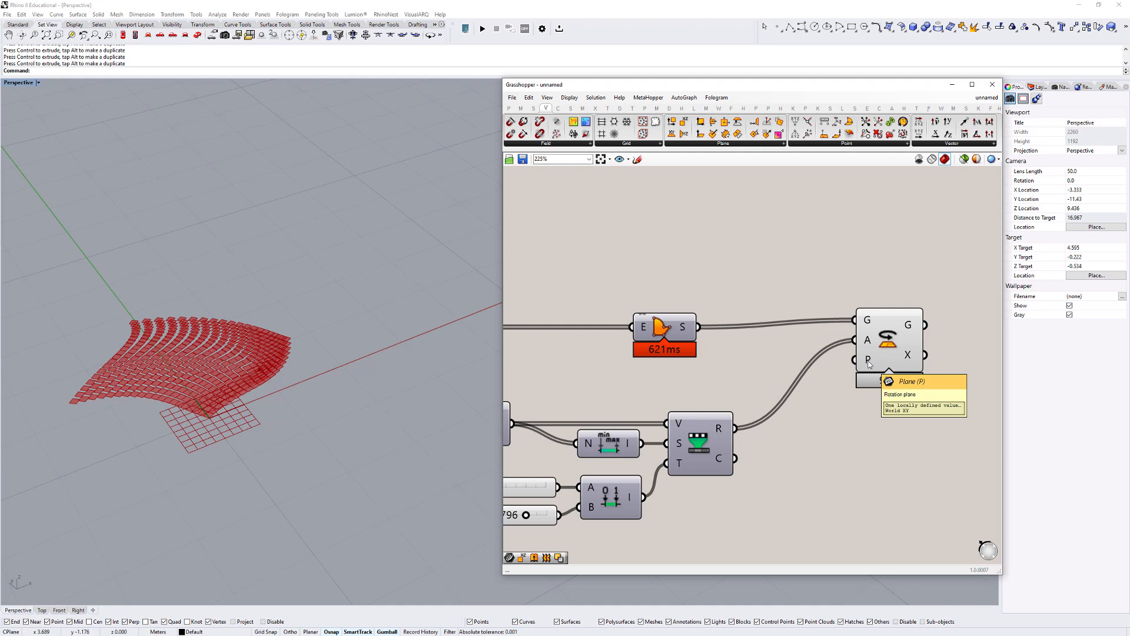
scroll(868, 364, "down", 3)
right_click_drag(869, 364, 932, 360)
scroll(252, 374, "up", 4)
right_click_drag(243, 406, 276, 396)
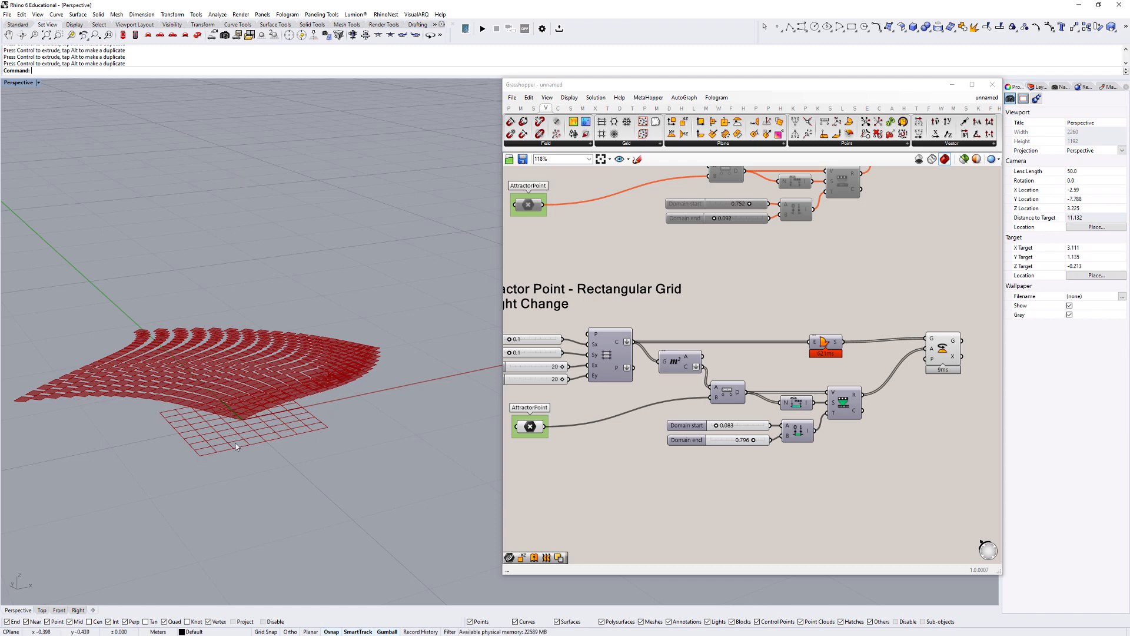
- Add an XZ Plane component below Boundary Surfaces and connect the rectangular grid's points to its origin
left_click(613, 354)
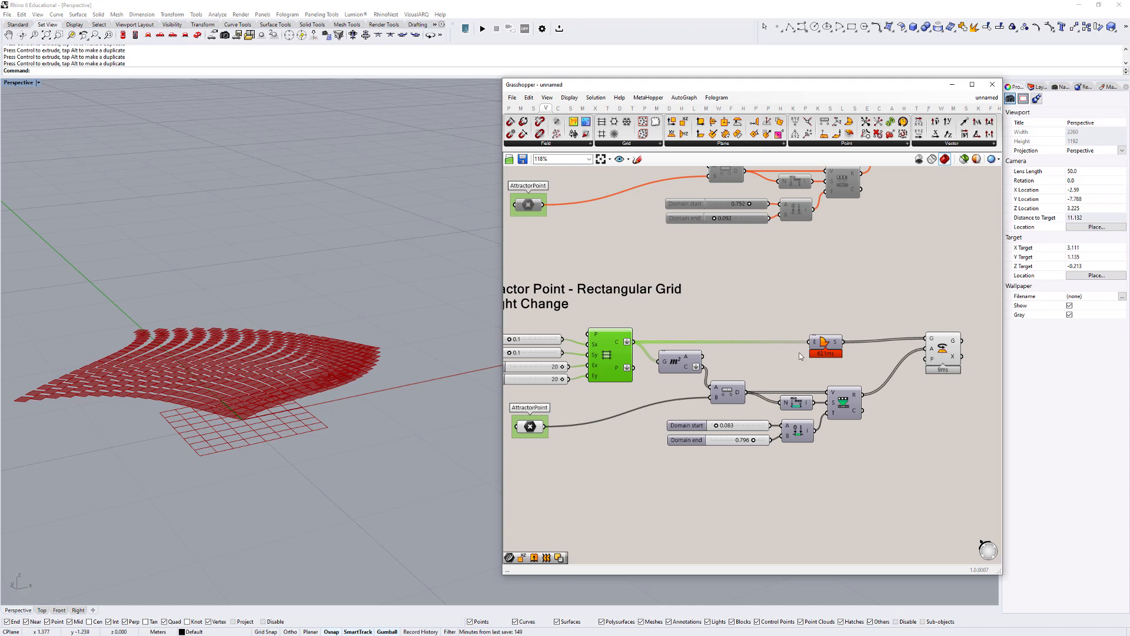
double_click(791, 370)
type("z")
key("BackSpace")
type("xz")
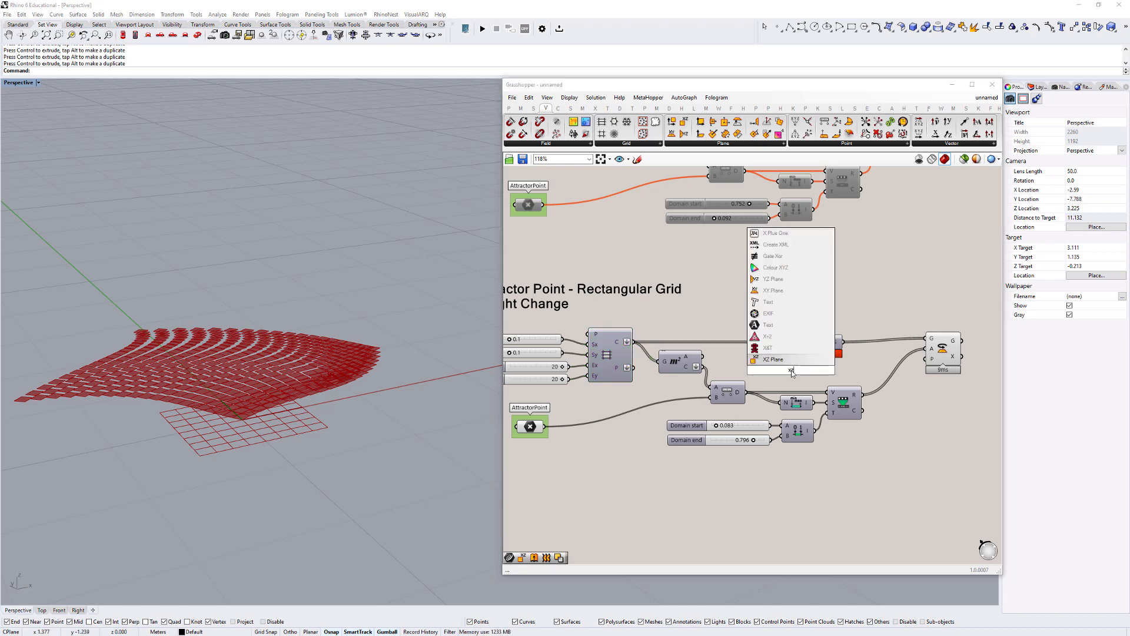
left_click(778, 359)
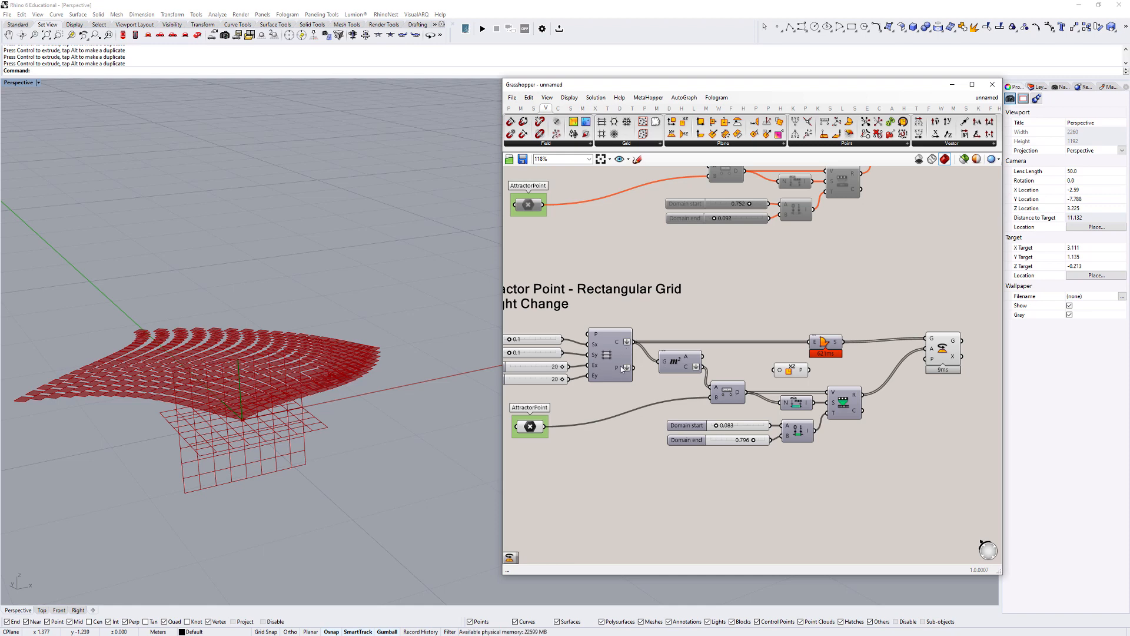
left_click_drag(634, 367, 831, 366)
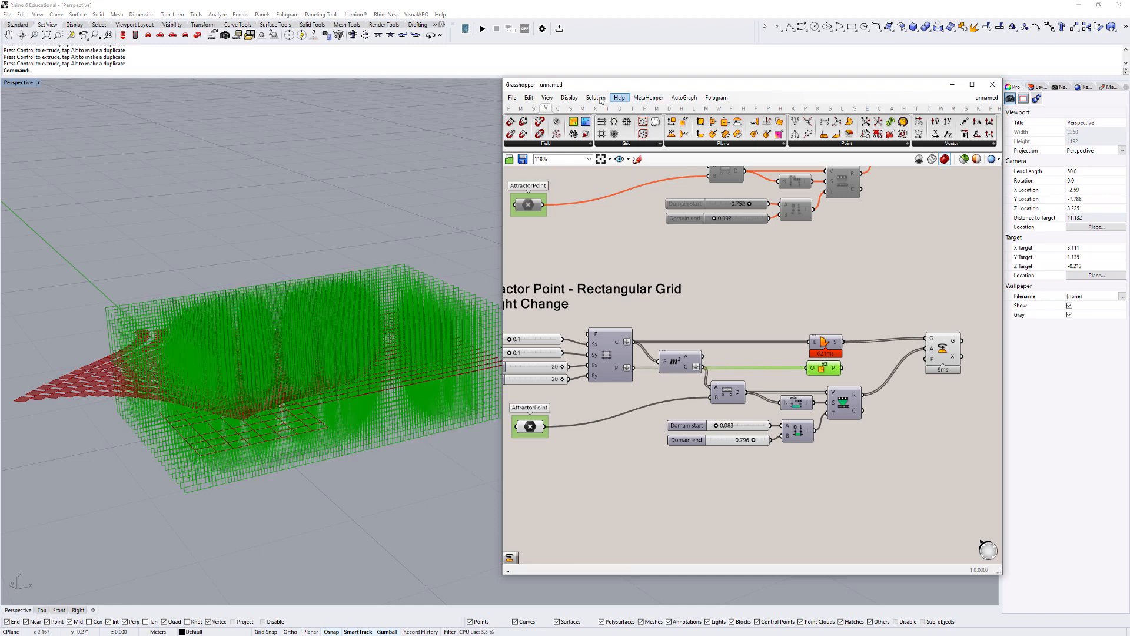
- Reduce the preview plane size to 0.05 and inspect the XZ planes on the grid
left_click(569, 97)
mouse_move(649, 230)
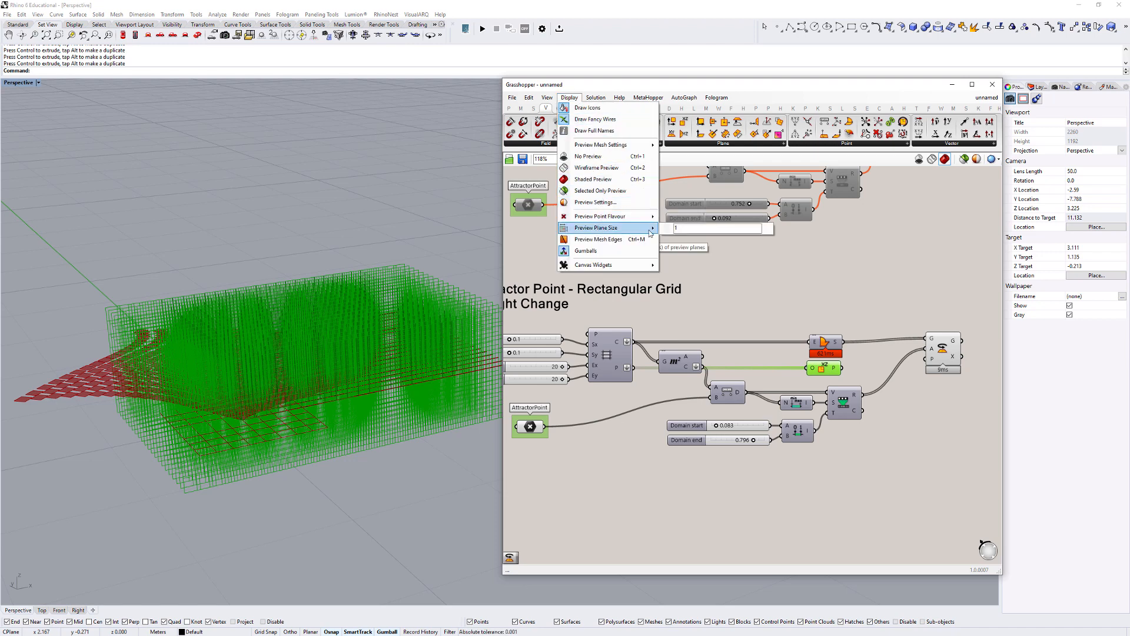
key("BackSpace")
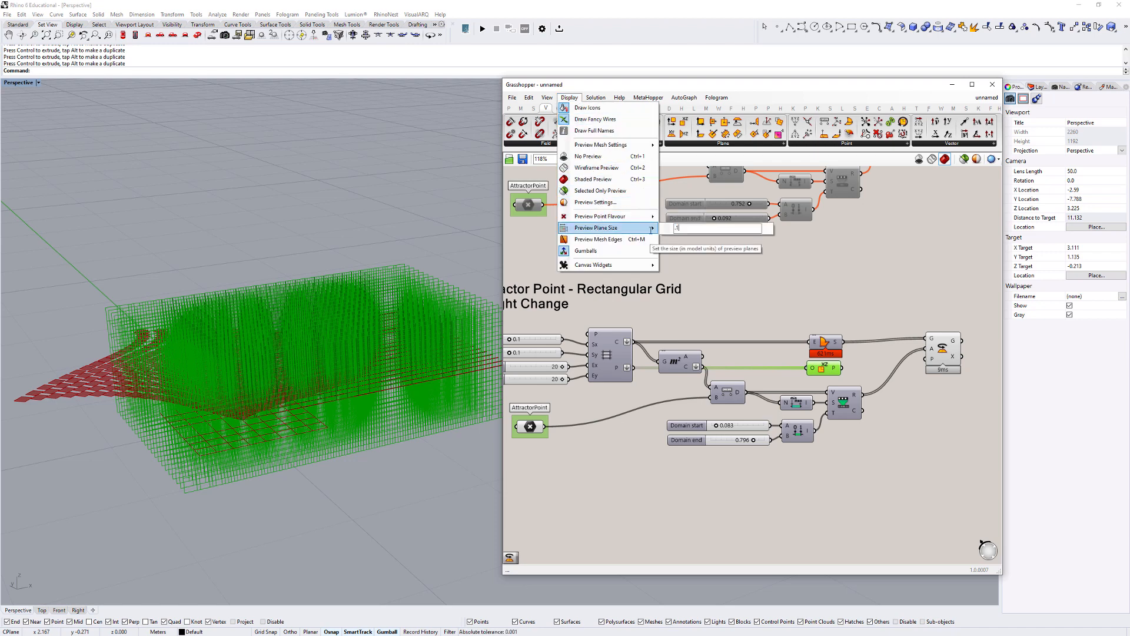
left_click(732, 281)
scroll(450, 385, "up", 10)
right_click_drag(452, 398, 353, 394, "shift")
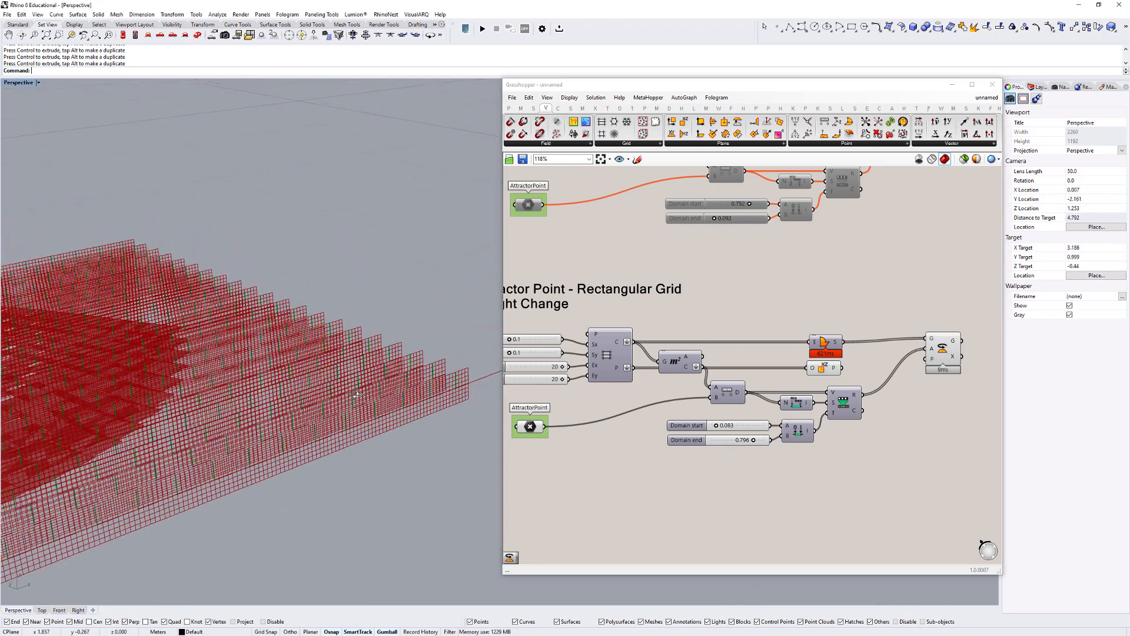
scroll(456, 393, "up", 2)
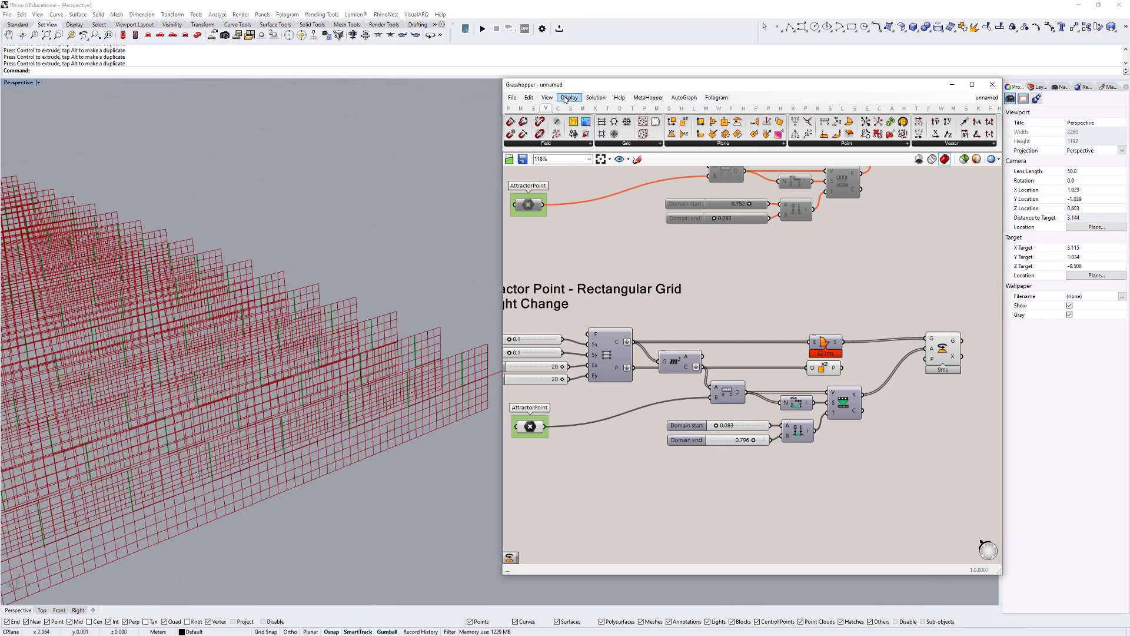
left_click(569, 97)
mouse_move(614, 231)
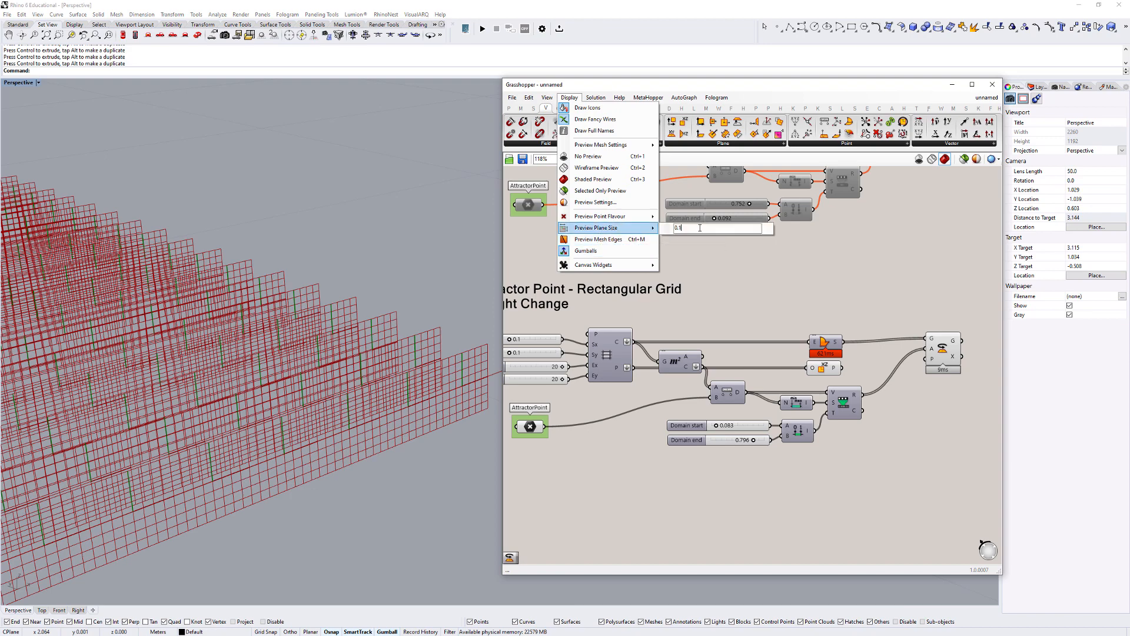
type("05")
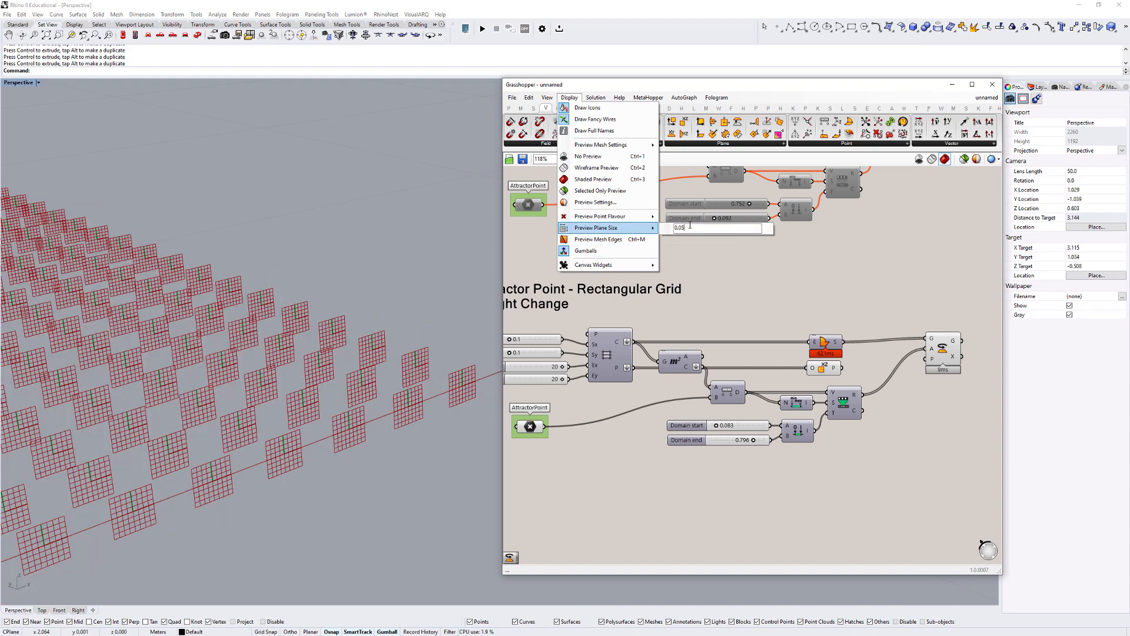
scroll(445, 398, "down", 6)
right_click_drag(453, 377, 441, 435)
scroll(475, 429, "up", 8)
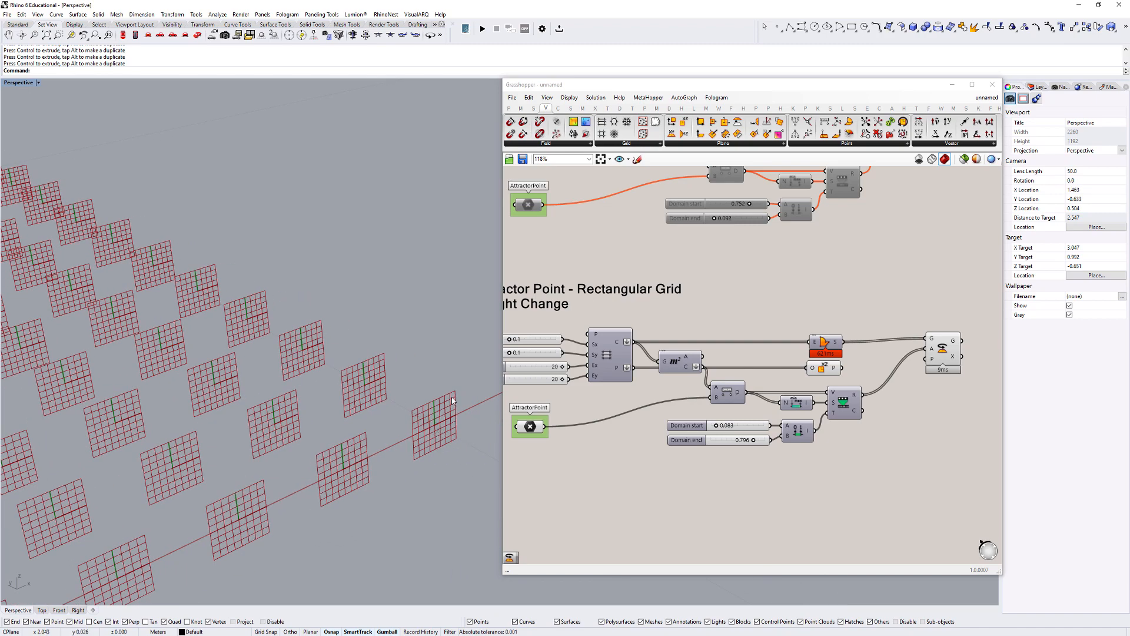
- Sketch a free-form curve across the ground grid in the Perspective view and delete it
scroll(284, 377, "down", 15)
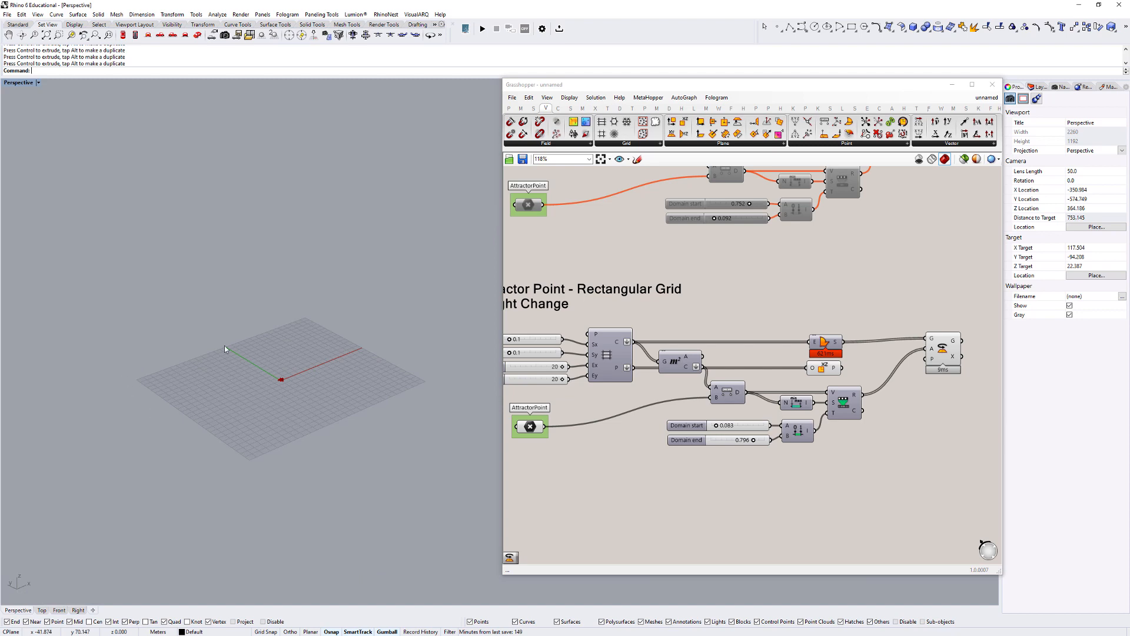
scroll(291, 387, "up", 4)
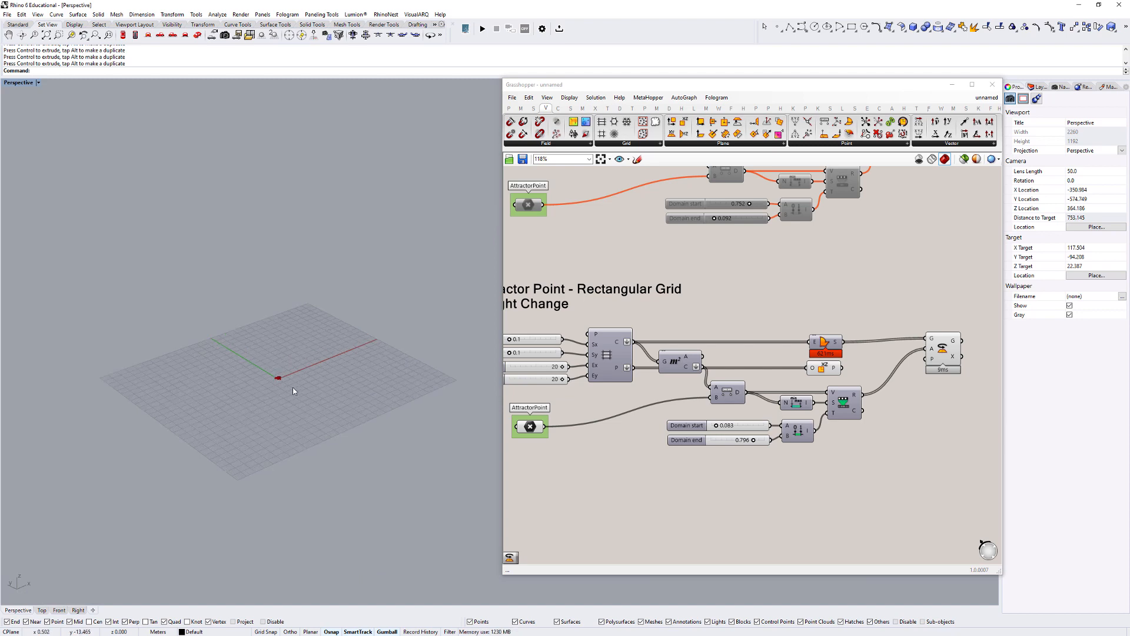
type("c")
key("Return")
left_click(223, 463)
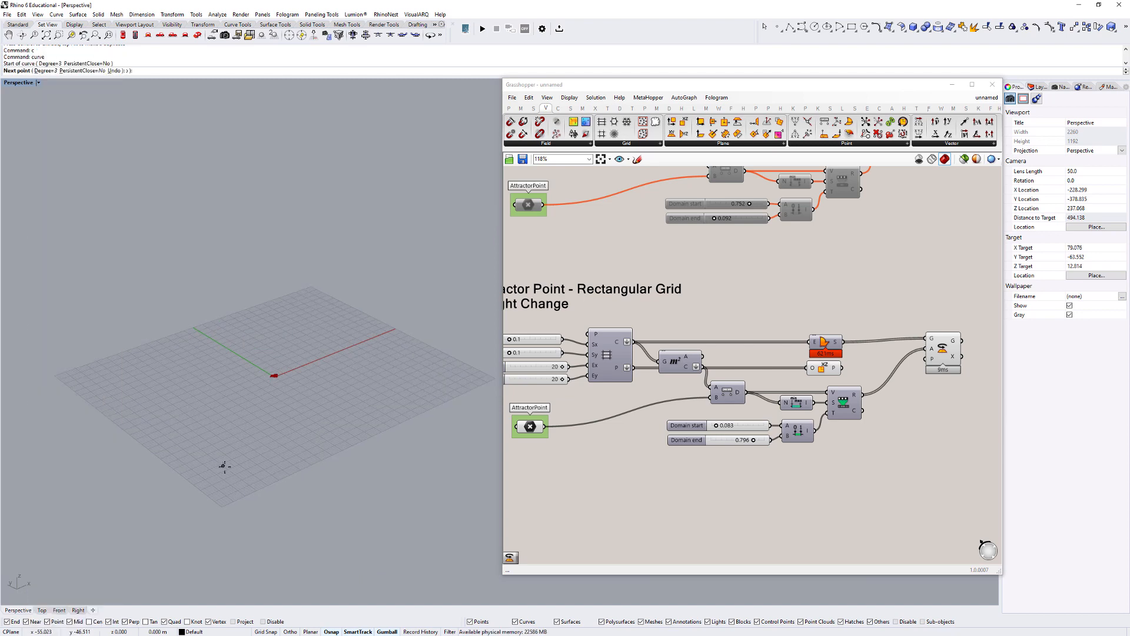
left_click(321, 506)
left_click(327, 452)
left_click(312, 378)
left_click(353, 334)
left_click(397, 353)
right_click(391, 414)
right_click_drag(381, 454, 361, 468)
left_click(301, 419)
type("de")
key("Return")
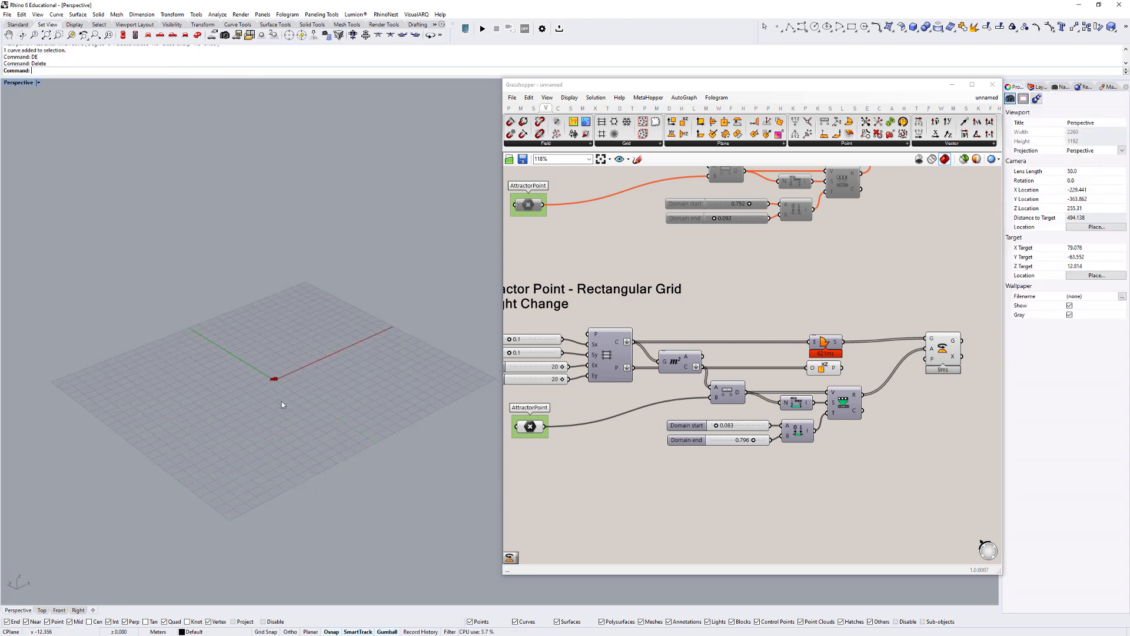
scroll(250, 389, "up", 15)
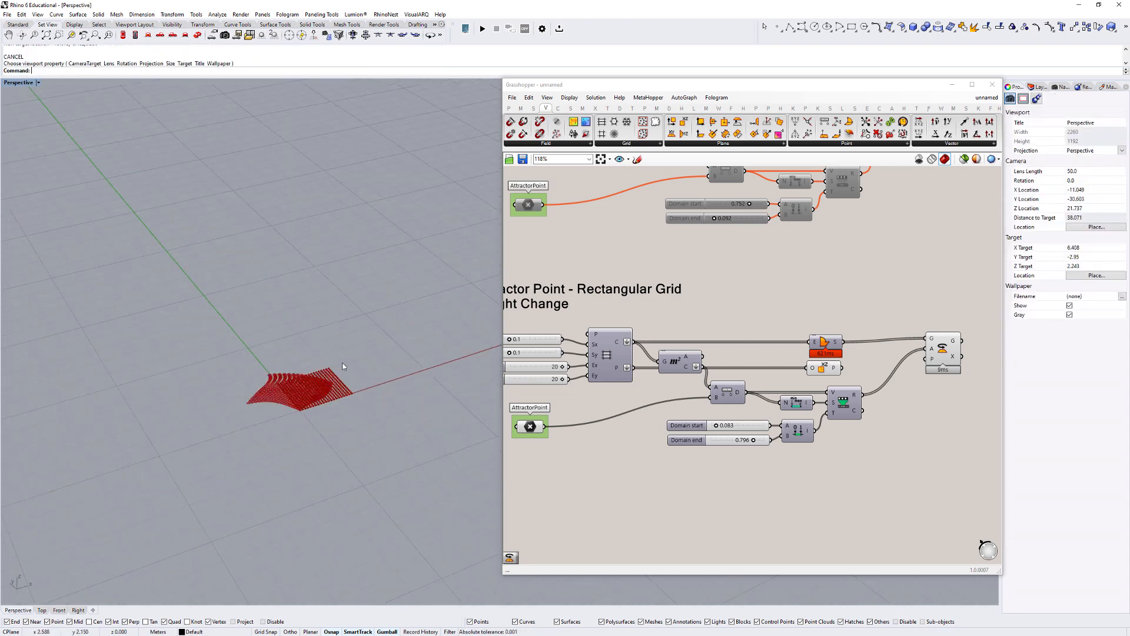
- Inspect the XZ planes on the grid and connect the XZ Plane output to the Rotate component's plane input
scroll(323, 389, "up", 8)
left_click(618, 356)
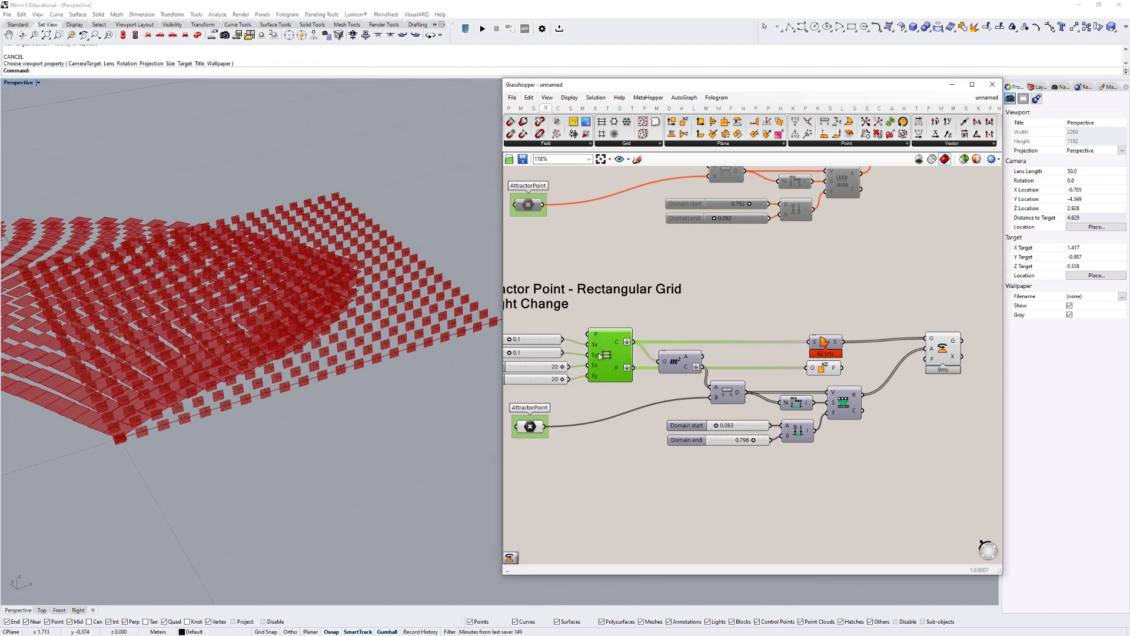
scroll(400, 366, "up", 8)
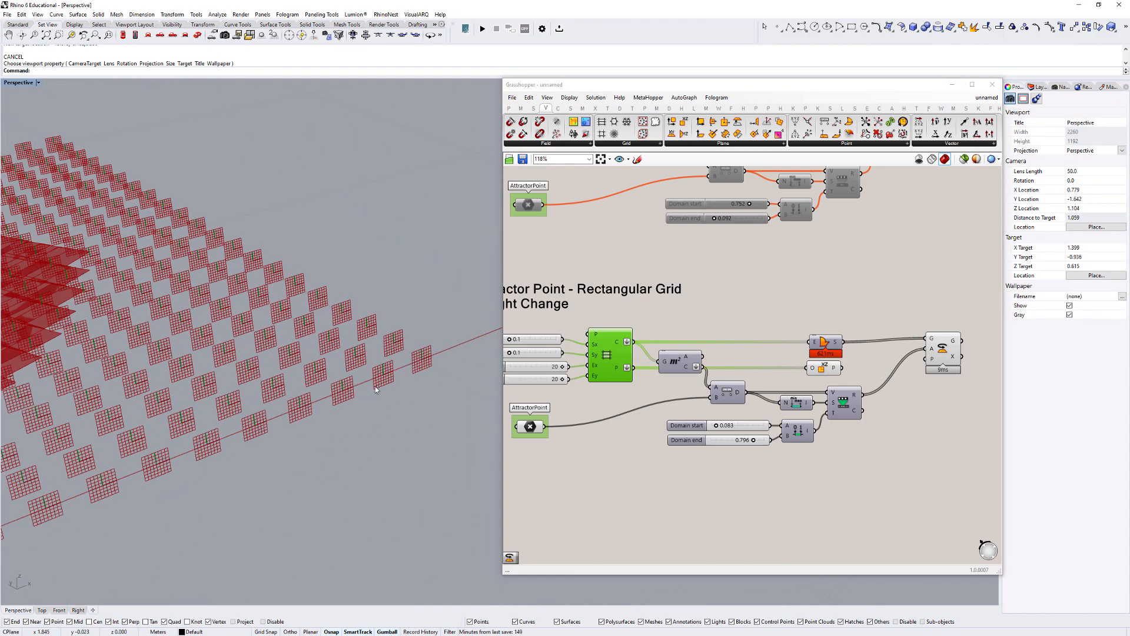
scroll(390, 382, "up", 3)
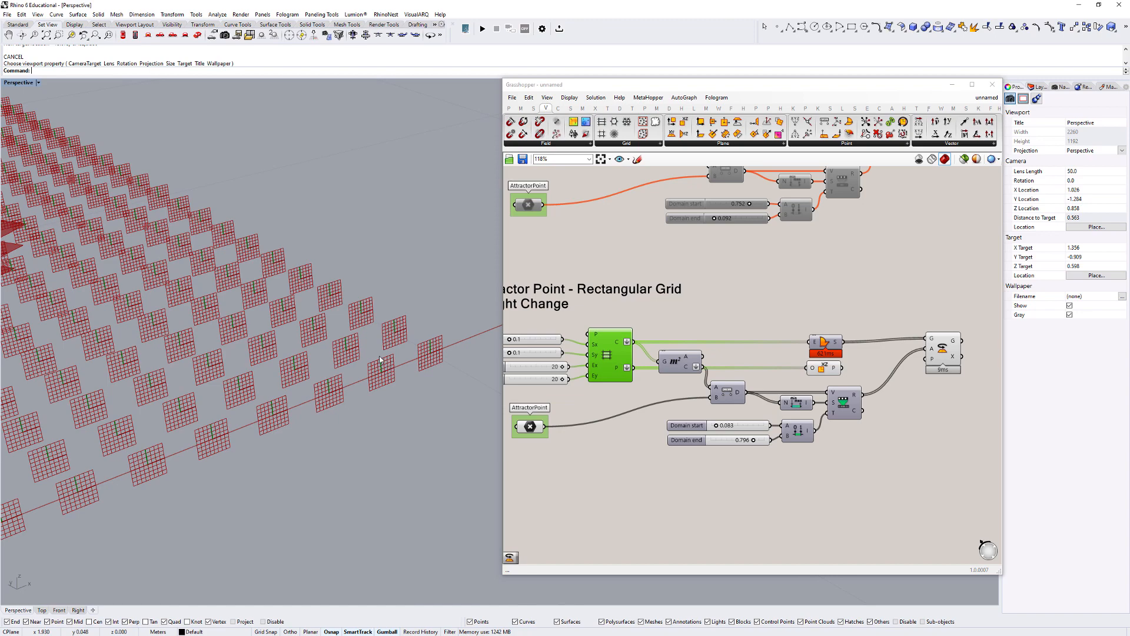
scroll(379, 360, "down", 10)
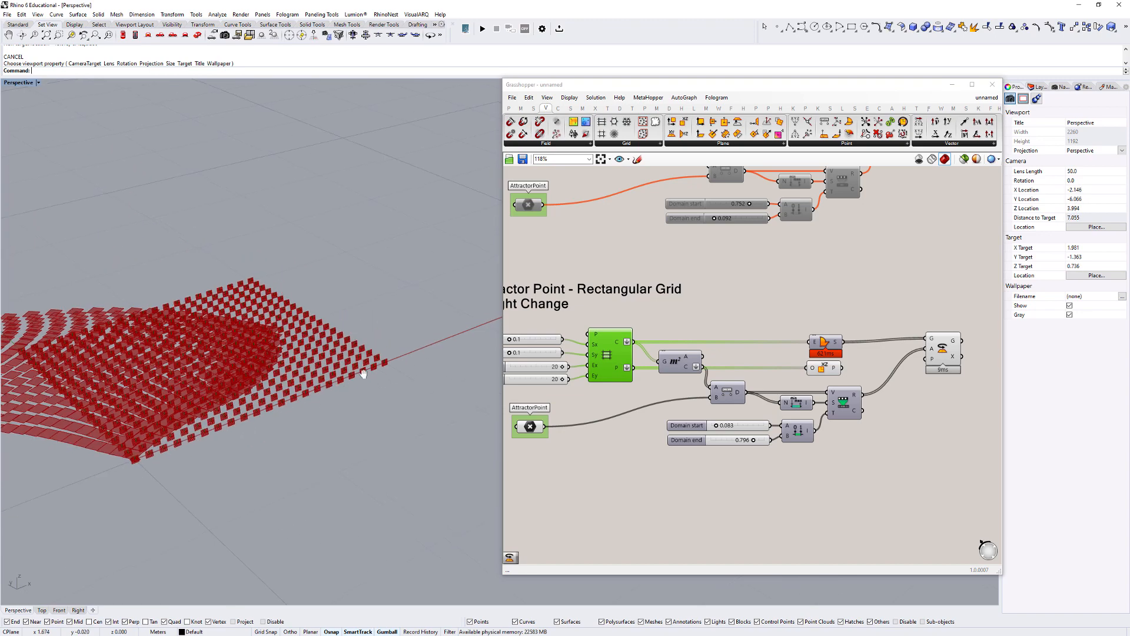
left_click(831, 332)
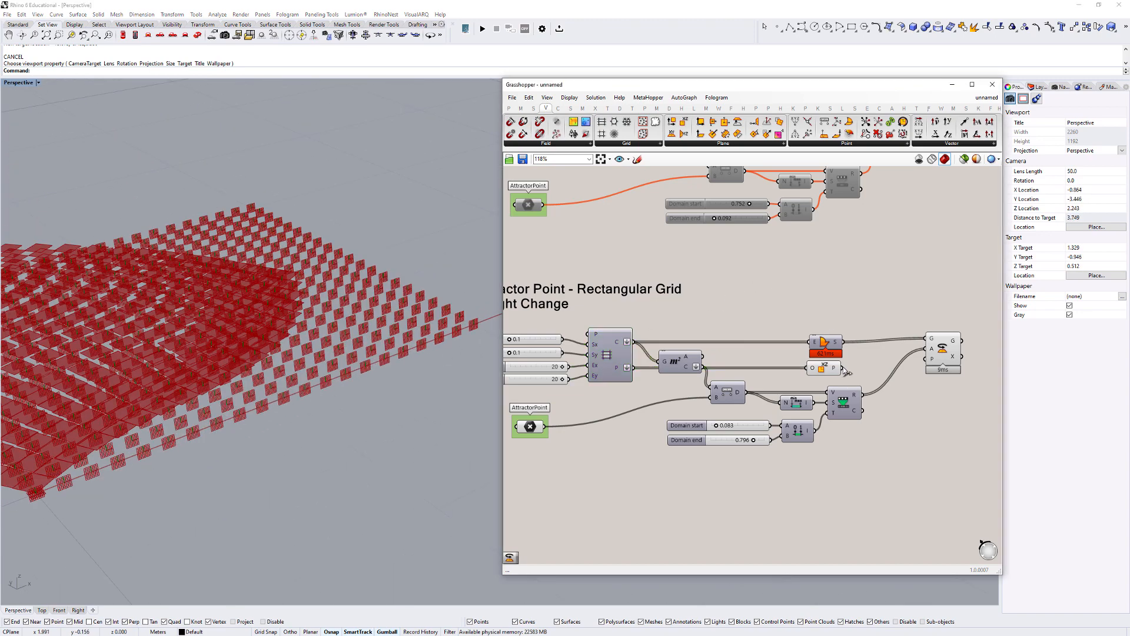
left_click_drag(842, 369, 927, 360)
left_click(944, 346)
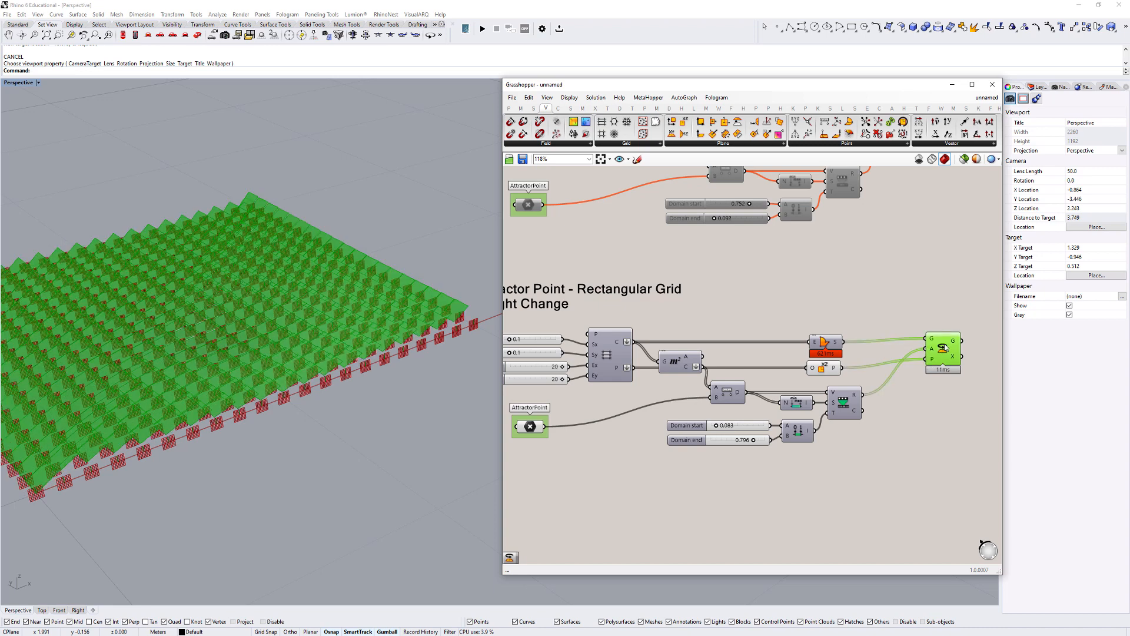
- Turn off the preview of the XZ Plane component
left_click(821, 367)
right_click(853, 311)
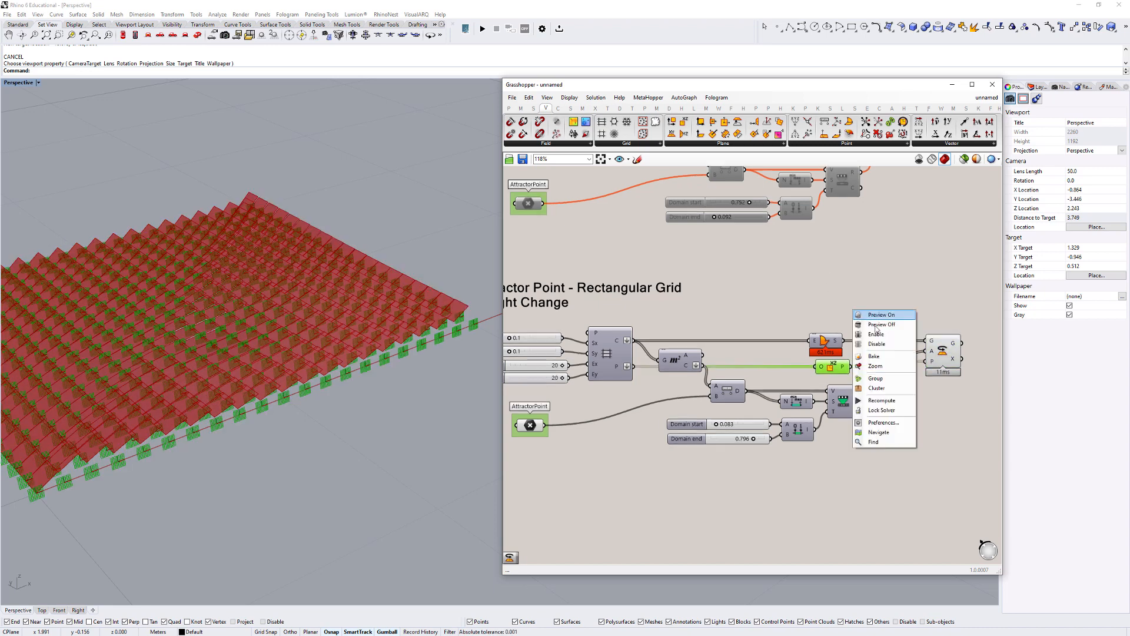
left_click(875, 325)
left_click(873, 323)
- Examine the faces rotated about their XZ planes from the side and from above
scroll(310, 373, "down", 10)
right_click_drag(309, 373, 353, 297)
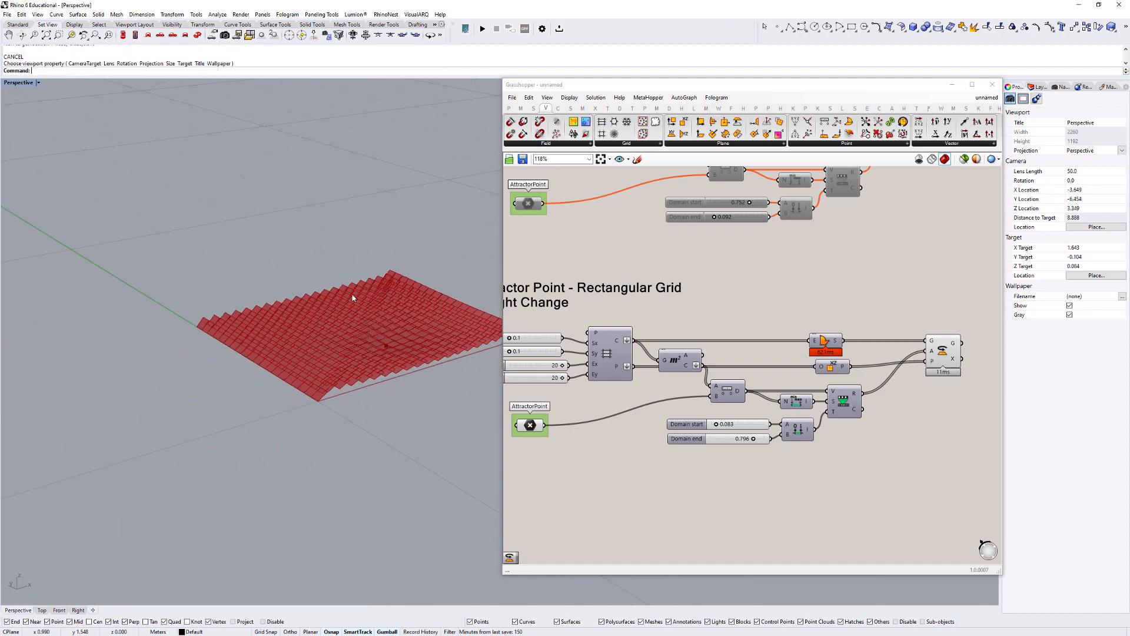
scroll(364, 299, "up", 7)
right_click_drag(376, 409, 177, 377)
scroll(354, 383, "down", 3)
right_click_drag(386, 385, 270, 383)
right_click_drag(365, 372, 393, 412, "shift")
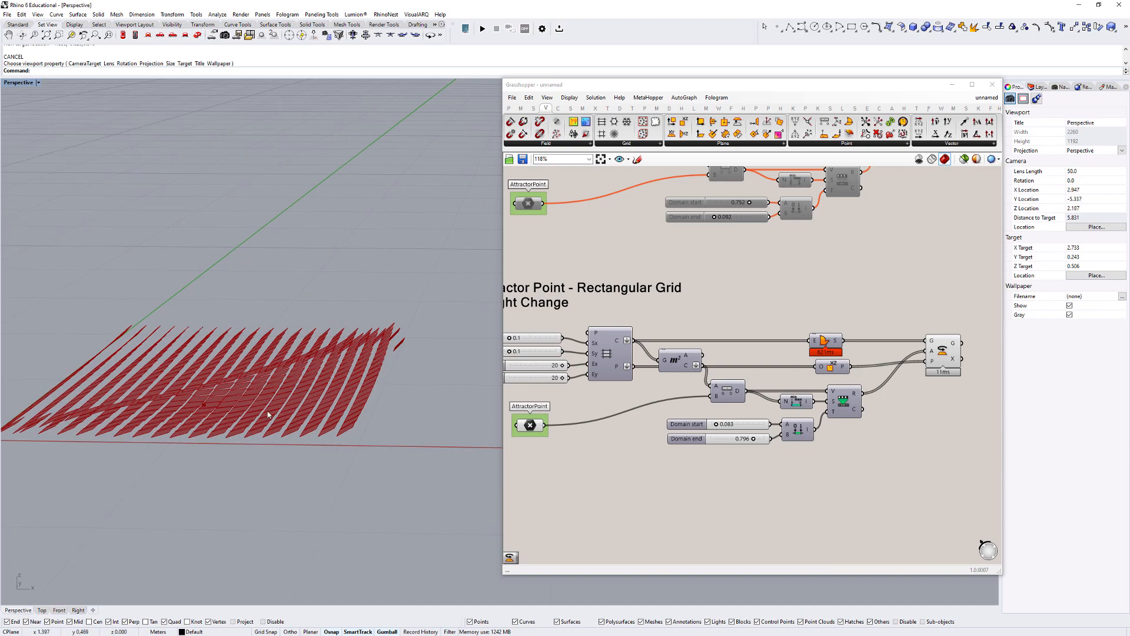
right_click_drag(267, 414, 310, 442)
- Move the attractor point along the X axis toward the far side of the grid
left_click_drag(141, 429, 271, 497)
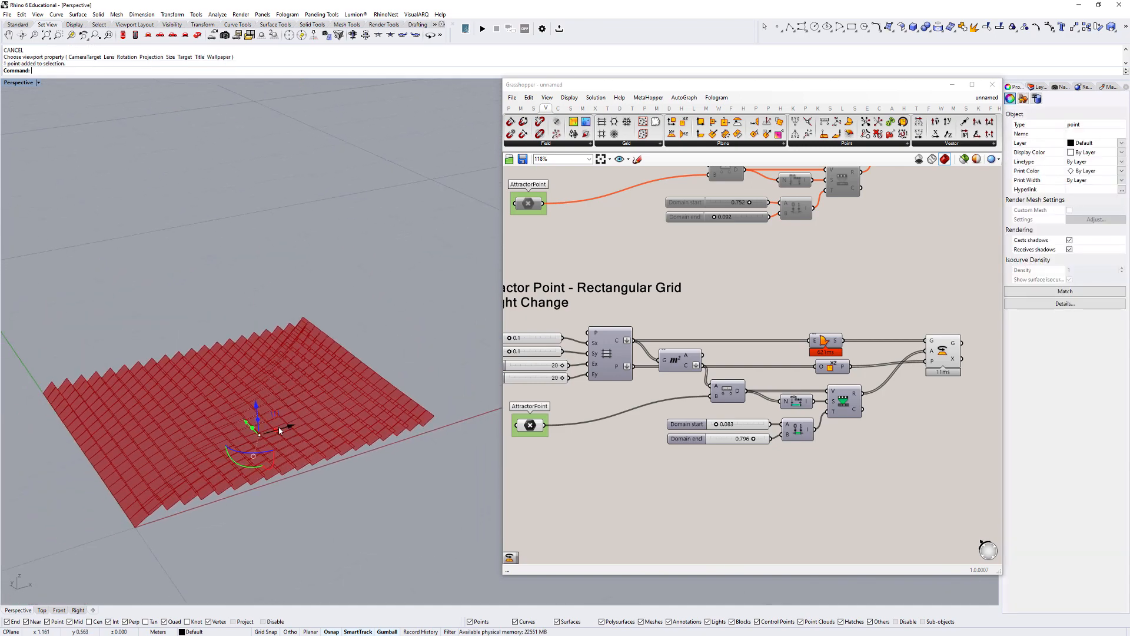
left_click_drag(288, 427, 384, 401)
right_click_drag(385, 415, 330, 406)
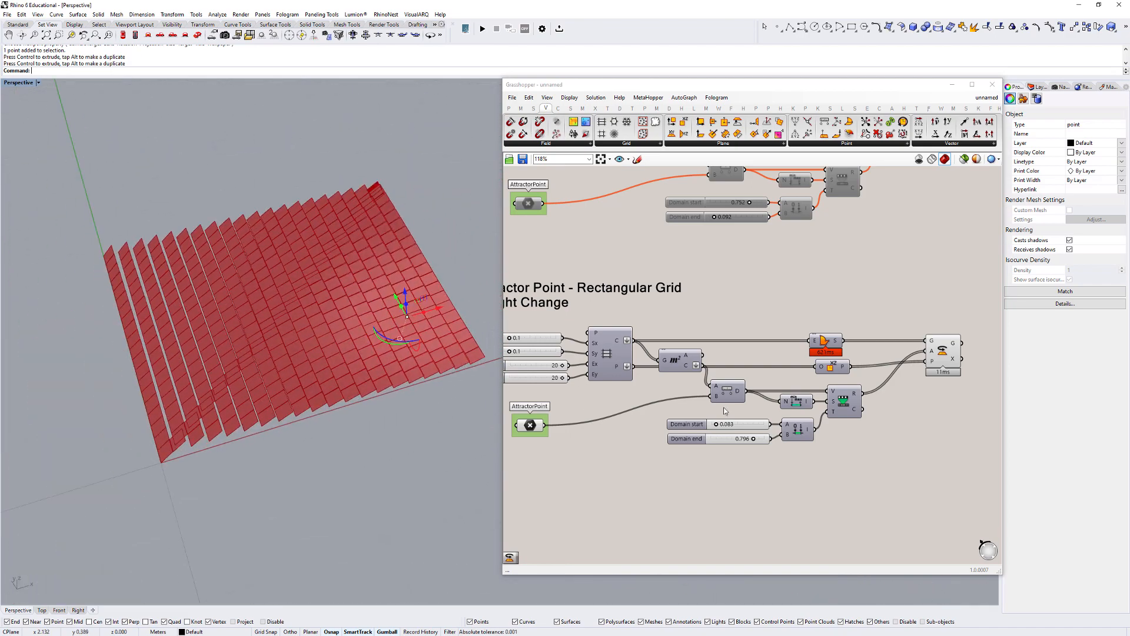
- Set the rotation's domain start to 0.042 and domain end to 1.000
scroll(716, 430, "up", 5)
left_click_drag(721, 419, 713, 419)
left_click_drag(840, 465, 882, 464)
right_click_drag(201, 424, 300, 436)
scroll(300, 436, "down", 3)
scroll(751, 377, "down", 5)
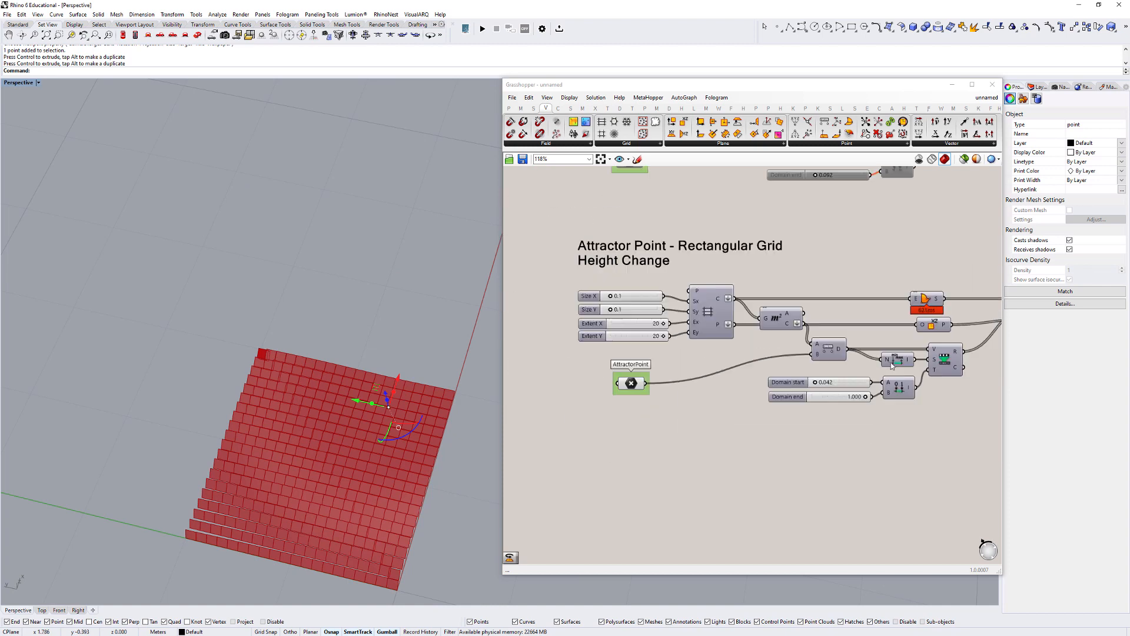
- Bake the geometry of the Rotate component into the Rhino model
left_click_drag(905, 322, 901, 319)
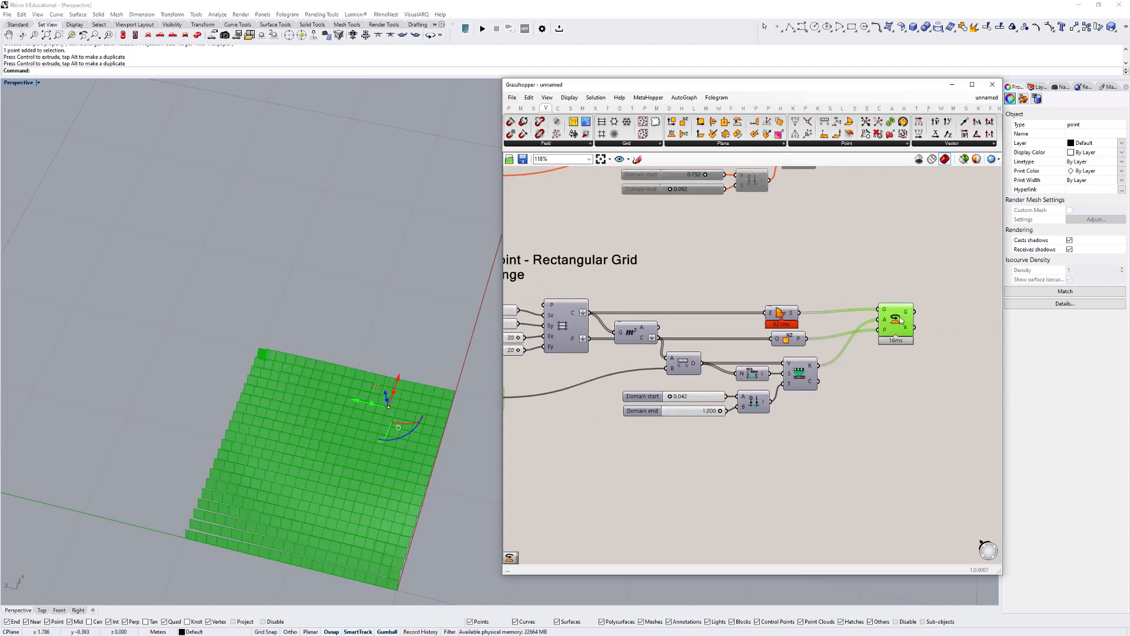
right_click(893, 325)
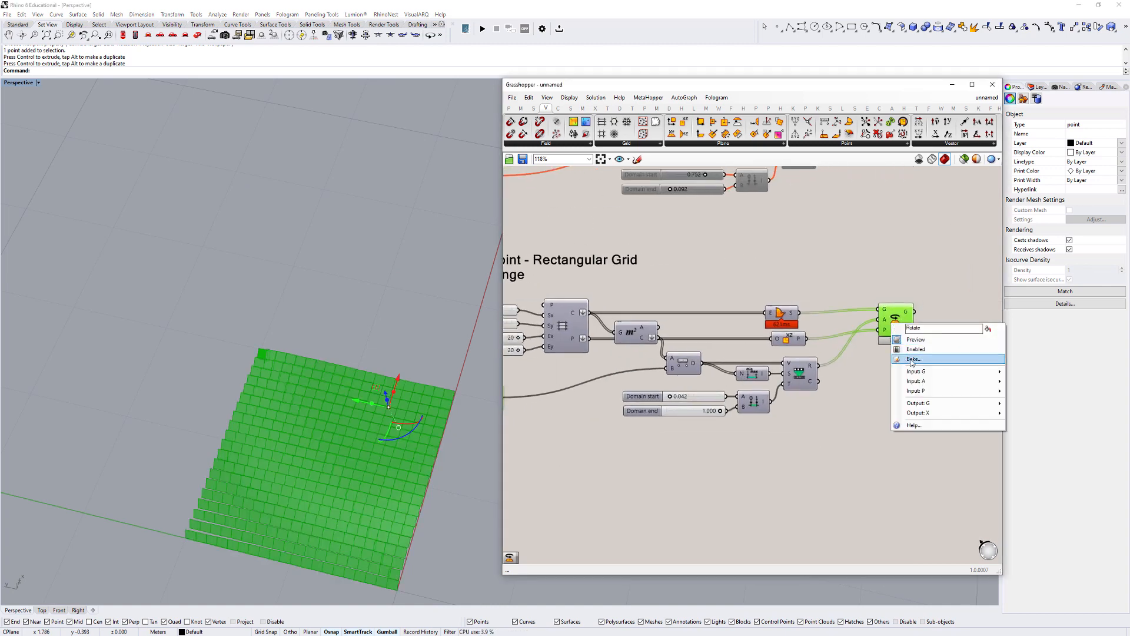
left_click(911, 360)
left_click(917, 443)
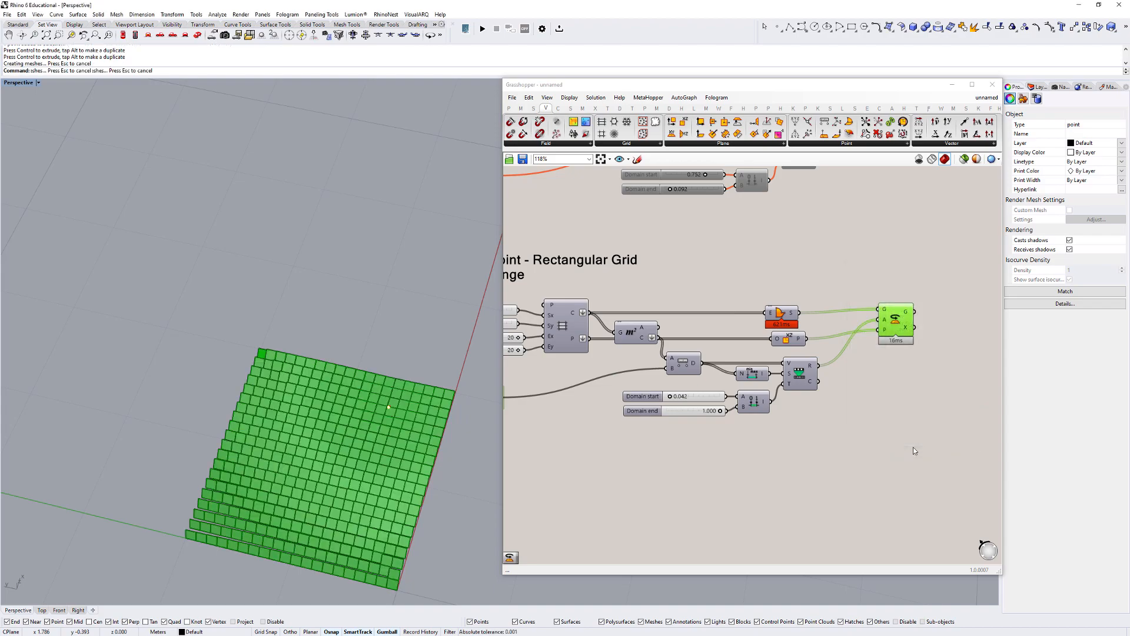
- Close Grasshopper to inspect the baked faces, and reopen it after undoing the bake
left_click(992, 84)
left_click(330, 446)
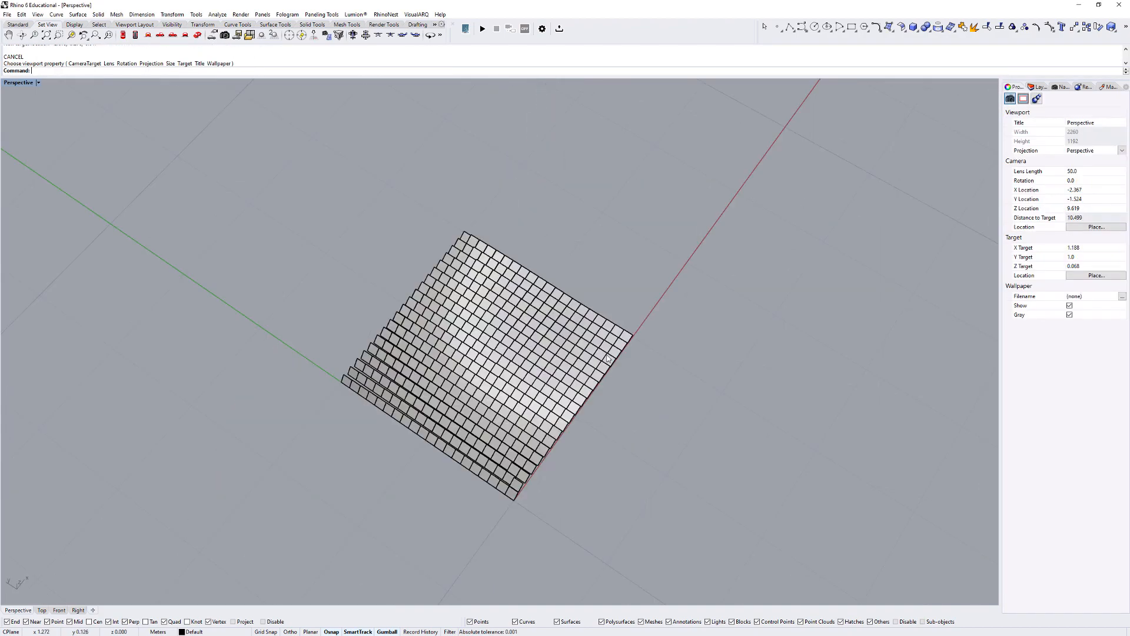
scroll(599, 332, "up", 8)
right_click_drag(599, 333, 647, 398)
scroll(571, 340, "down", 4)
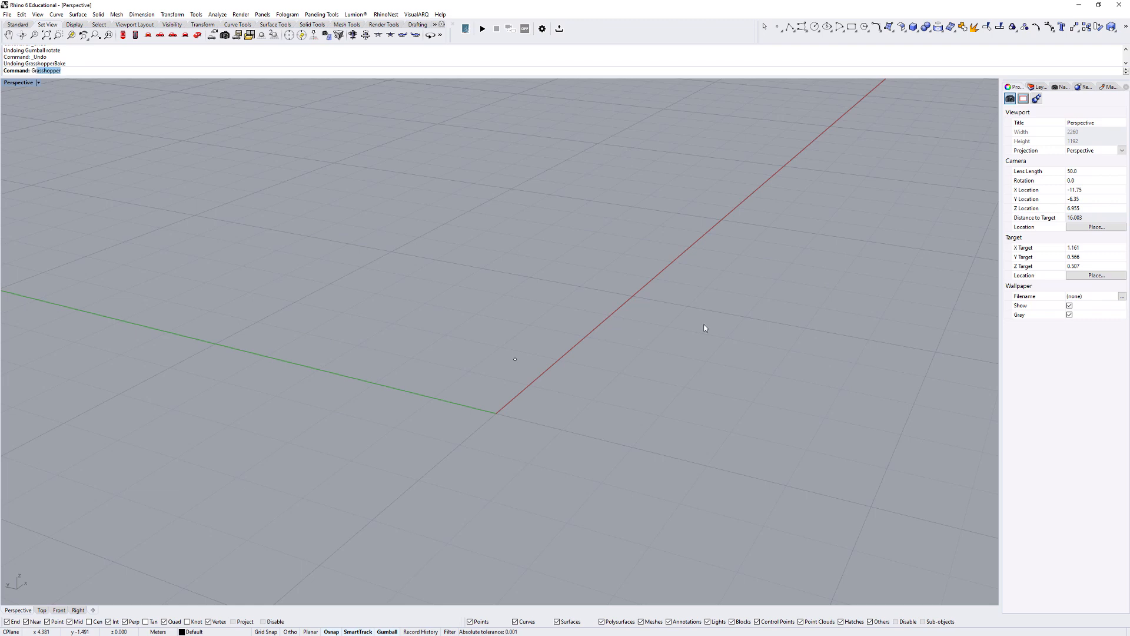
key("Return")
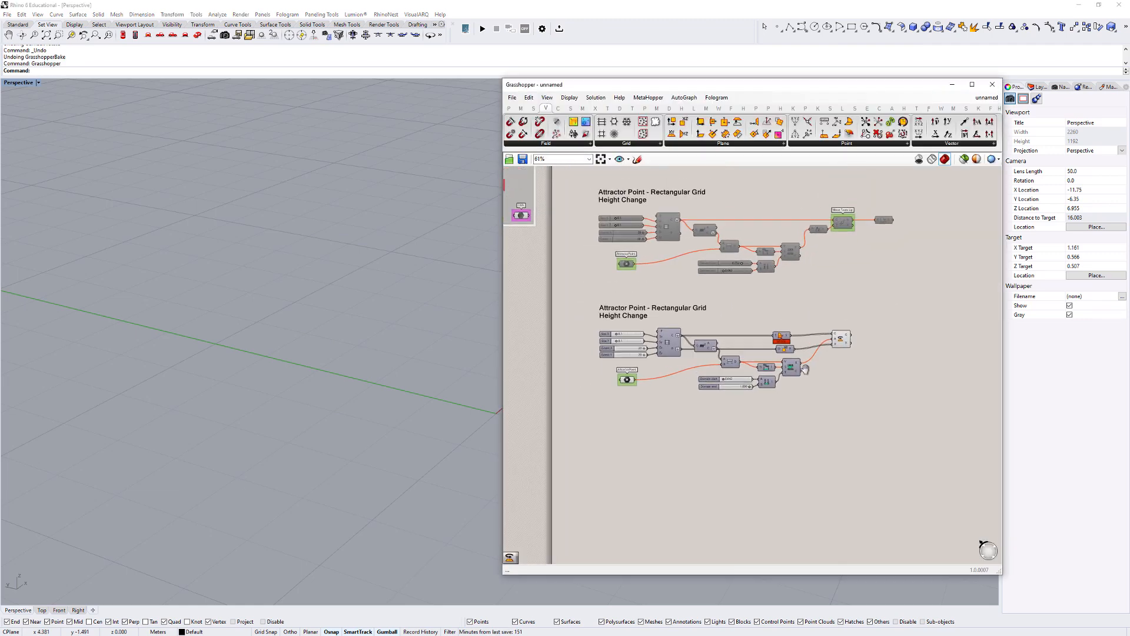
- Disable all components of the third attractor definition
right_click_drag(804, 369, 790, 383)
scroll(822, 365, "up", 2)
left_click(829, 350)
scroll(877, 430, "down", 4)
left_click_drag(885, 441, 663, 371)
middle_click(663, 371)
left_click(688, 408)
left_click(866, 385)
- Group the third definition's Rotate component and name the group "Rotate Planes"
scroll(866, 384, "up", 4)
left_click(840, 399)
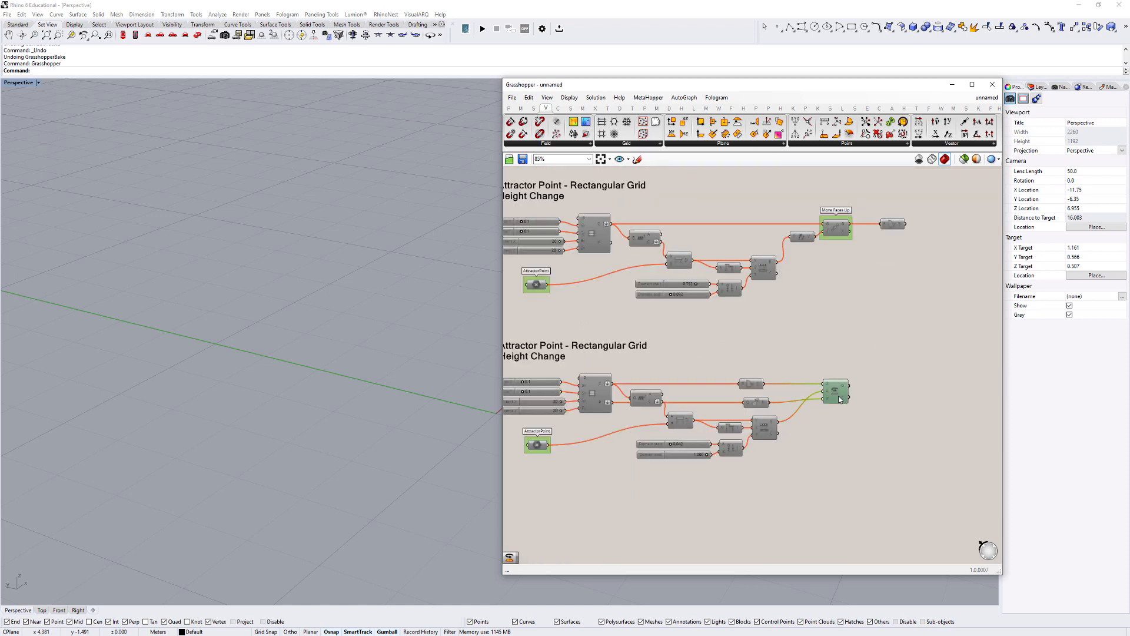
scroll(839, 399, "up", 4)
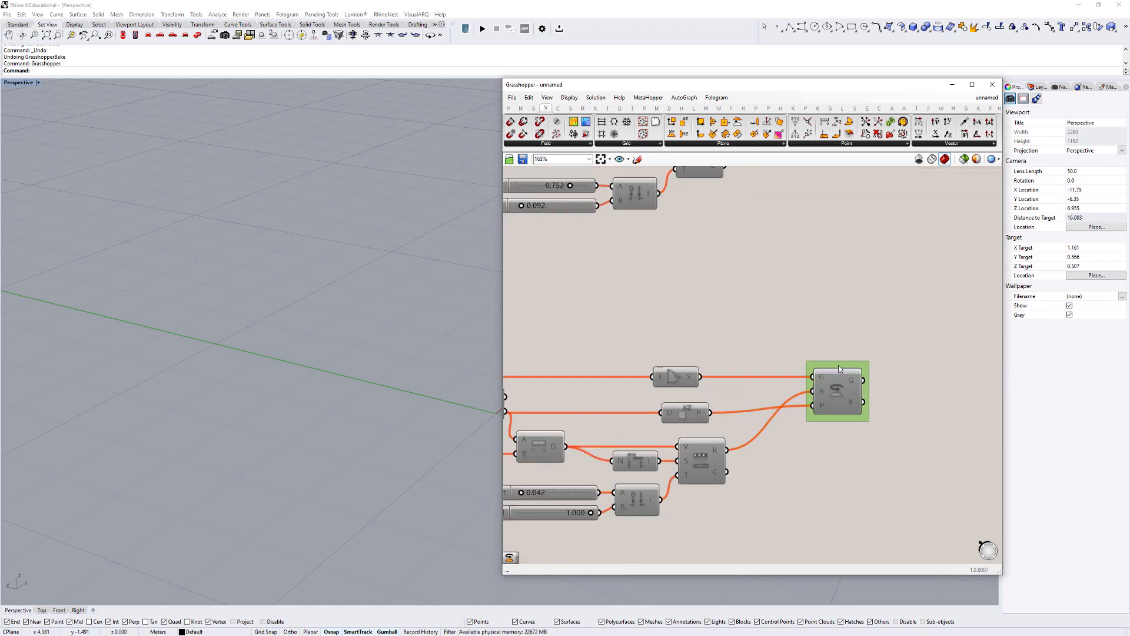
right_click(840, 366)
type("Rota")
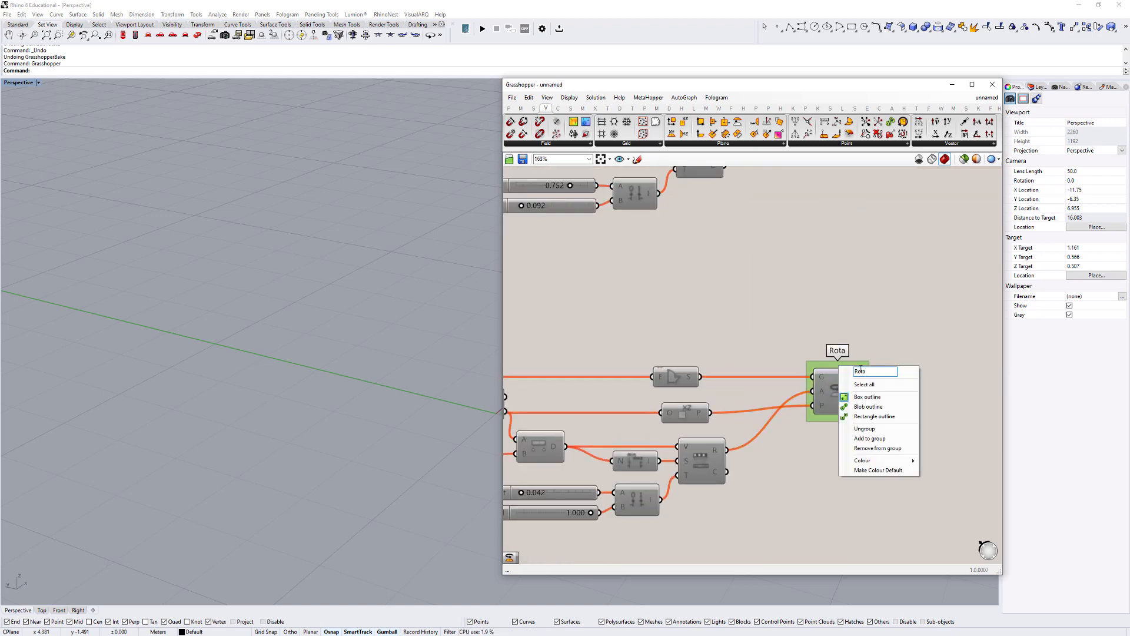
type("te Planes")
key("Return")
scroll(898, 275, "down", 4)
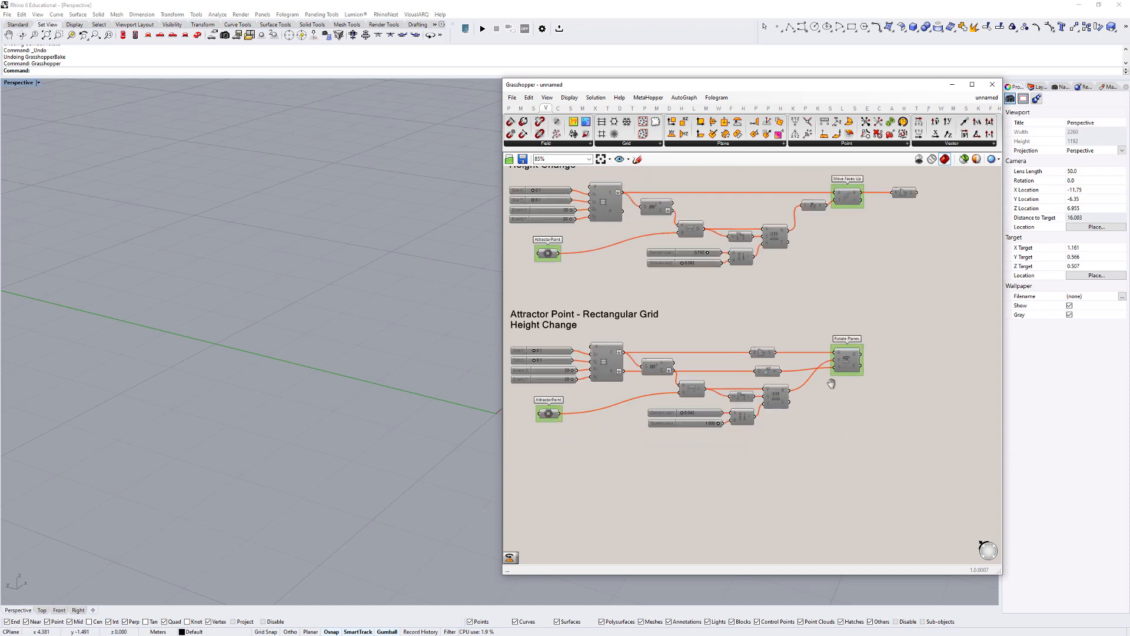
- Change the second line of the third definition's title to "Rotate Planes"
double_click(592, 327)
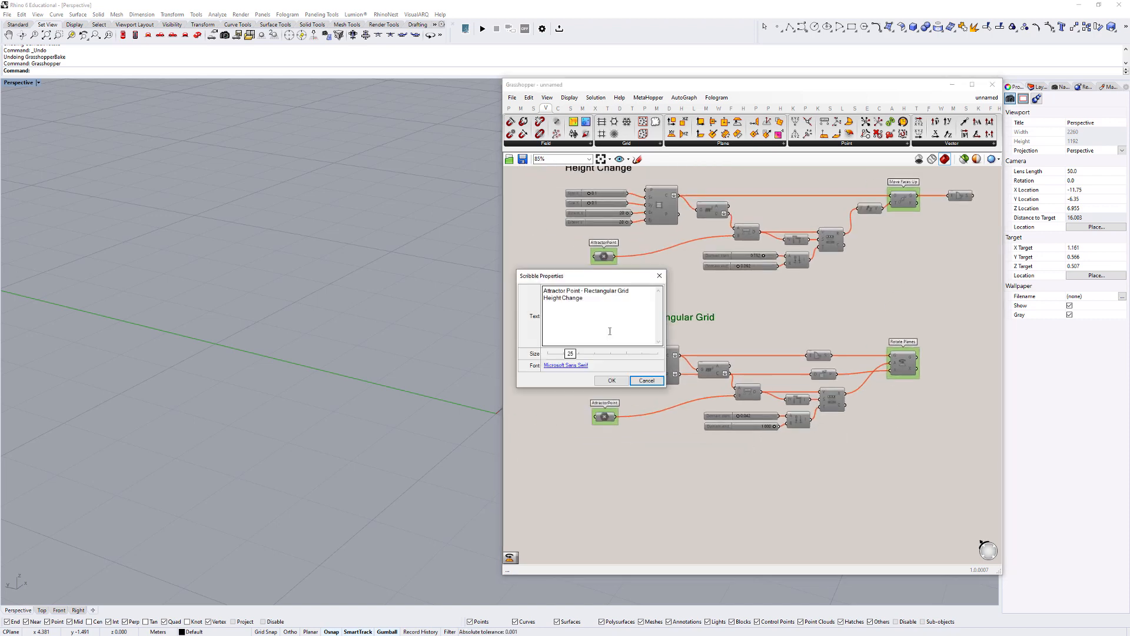
left_click_drag(599, 305, 502, 305)
type("Rotate Planes")
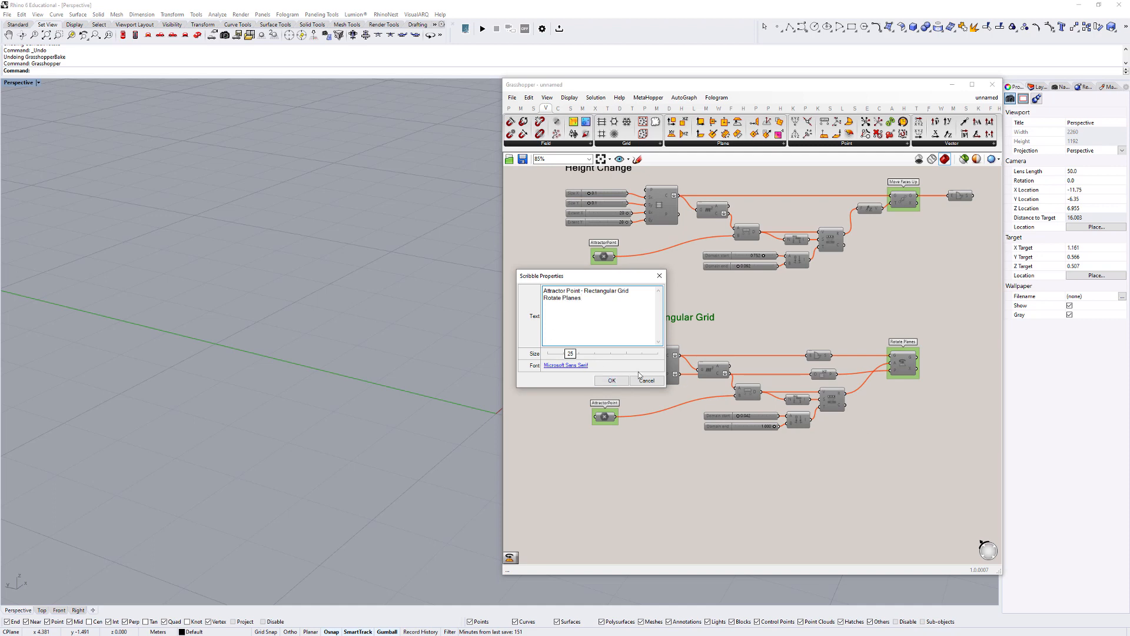
left_click(611, 380)
- Duplicate the whole Rotate Planes definition with its title and place the copy directly below the original
scroll(781, 335, "down", 4)
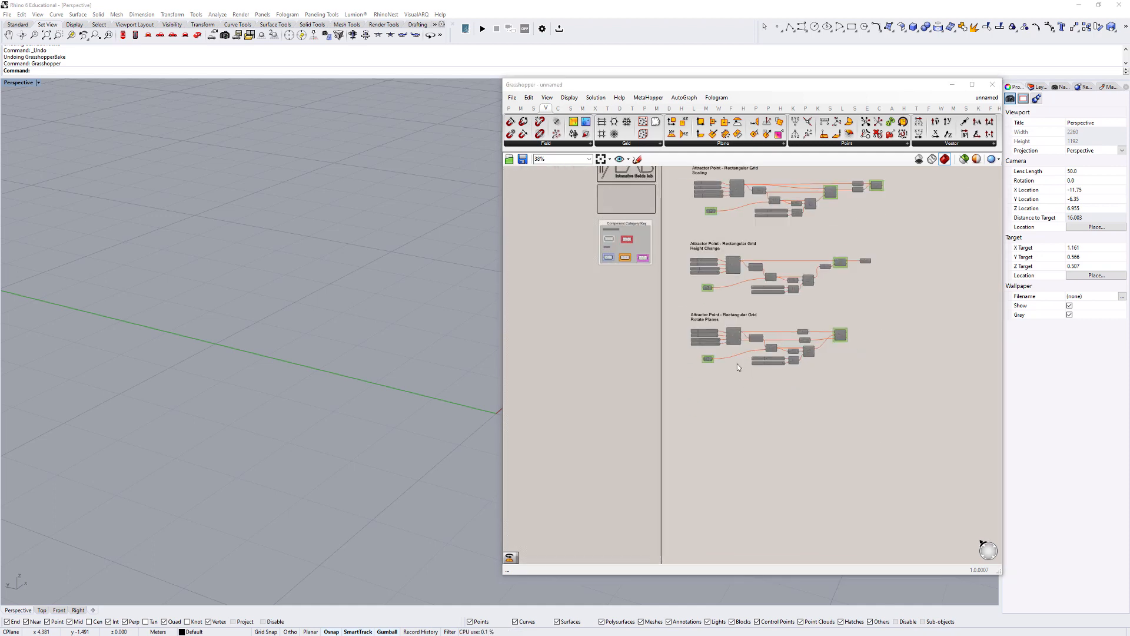
scroll(737, 363, "up", 3)
left_click_drag(941, 409, 558, 246)
key("ctrl+c")
key("ctrl+v")
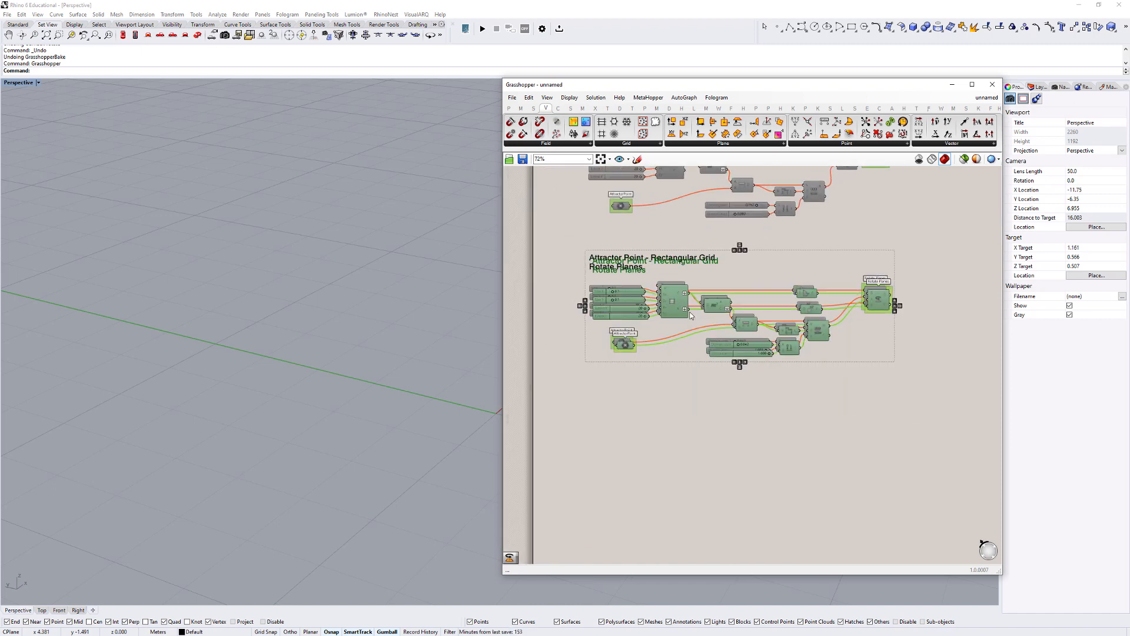
left_click_drag(665, 298, 665, 455)
- Change the second line of the copied definition's title to "Rotate Axis"
left_click(621, 428)
double_click(622, 428)
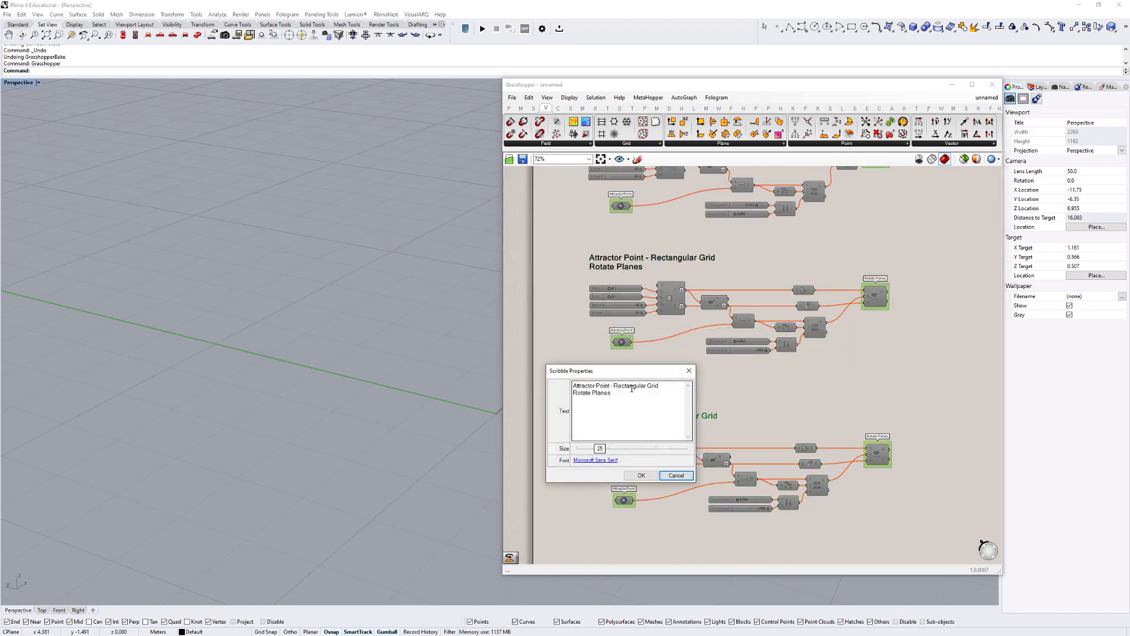
left_click(596, 394)
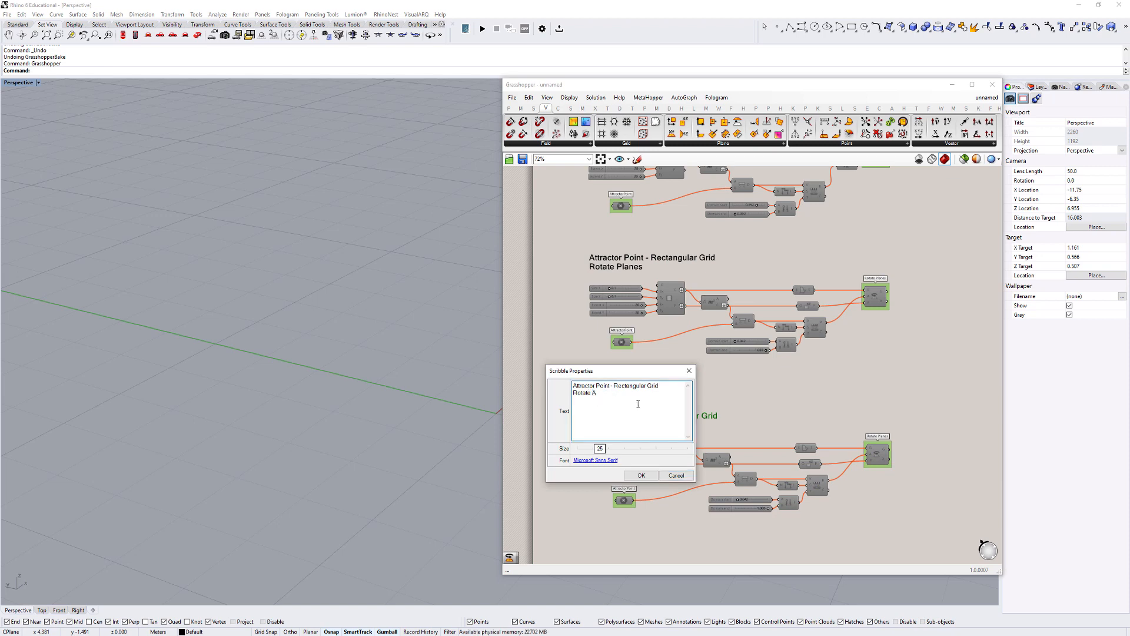
left_click(640, 475)
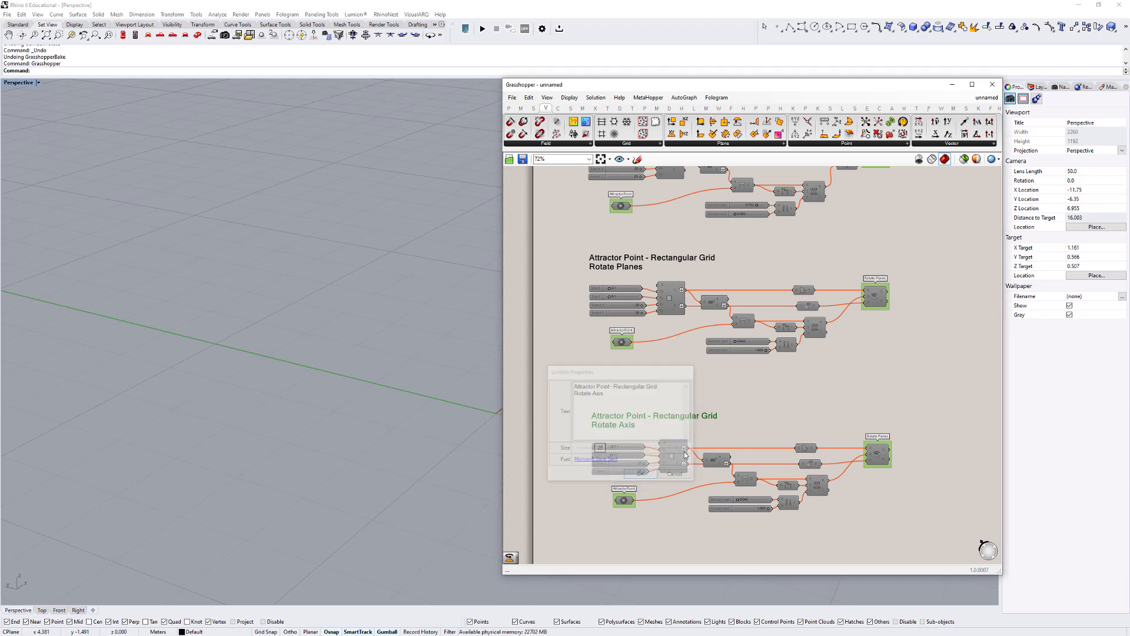
- Delete the Rotate component from the Rotate Axis definition and enable its remaining components
right_click_drag(871, 417, 857, 359)
left_click(865, 395)
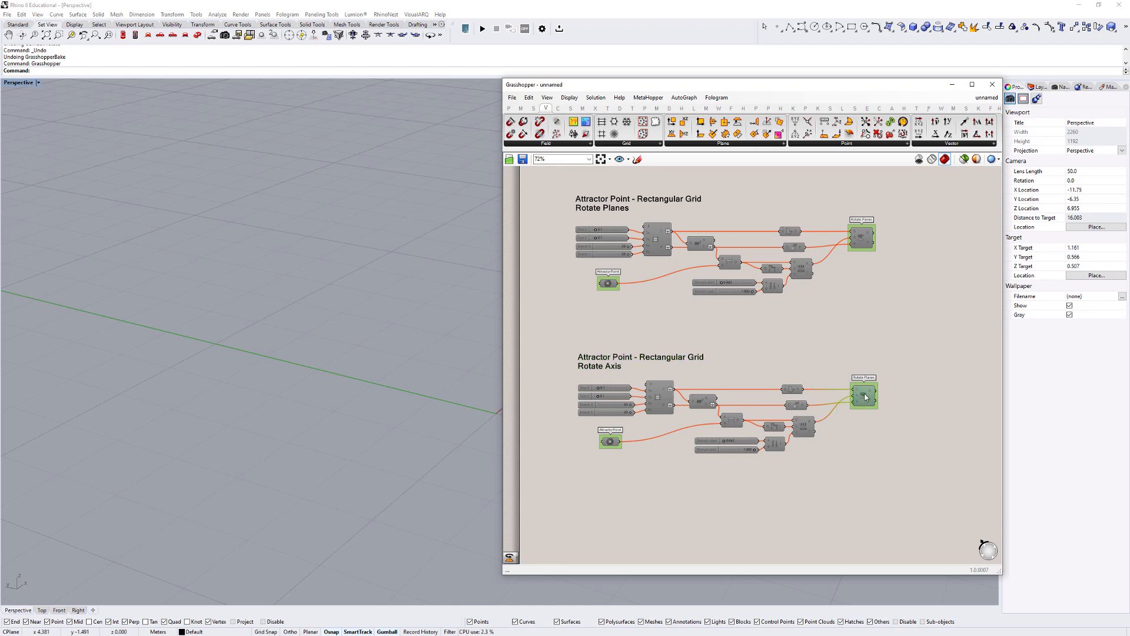
key("Delete")
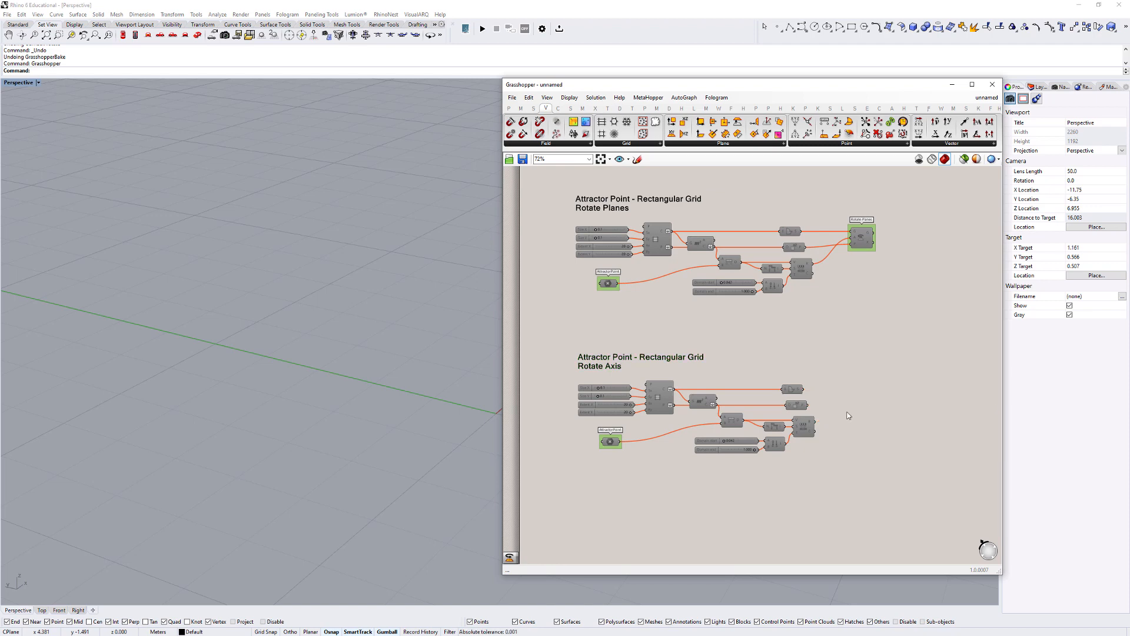
left_click_drag(879, 490, 548, 341)
left_click(559, 362)
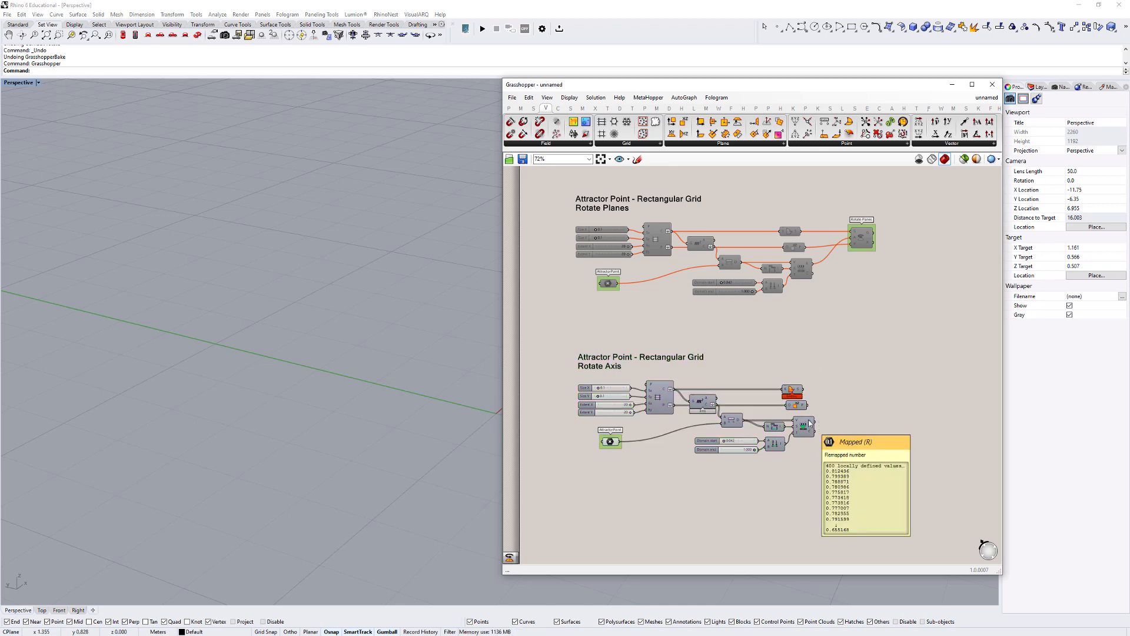
- Add a Rotate 3D component beside Boundary Surfaces in the Rotate Axis definition
scroll(804, 398, "up", 2)
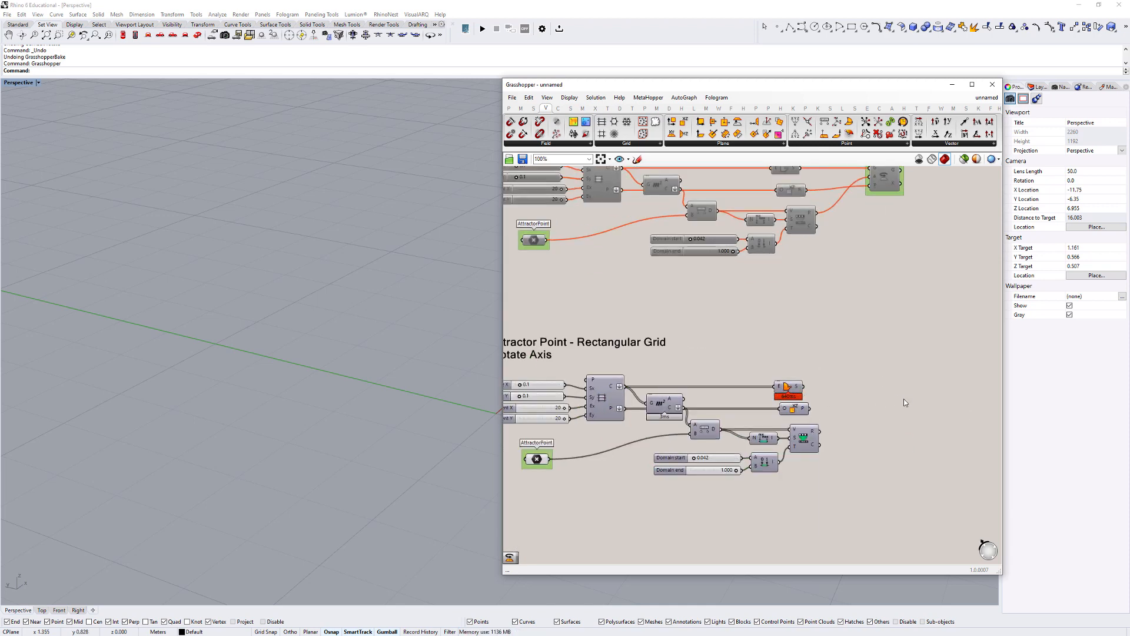
double_click(904, 402)
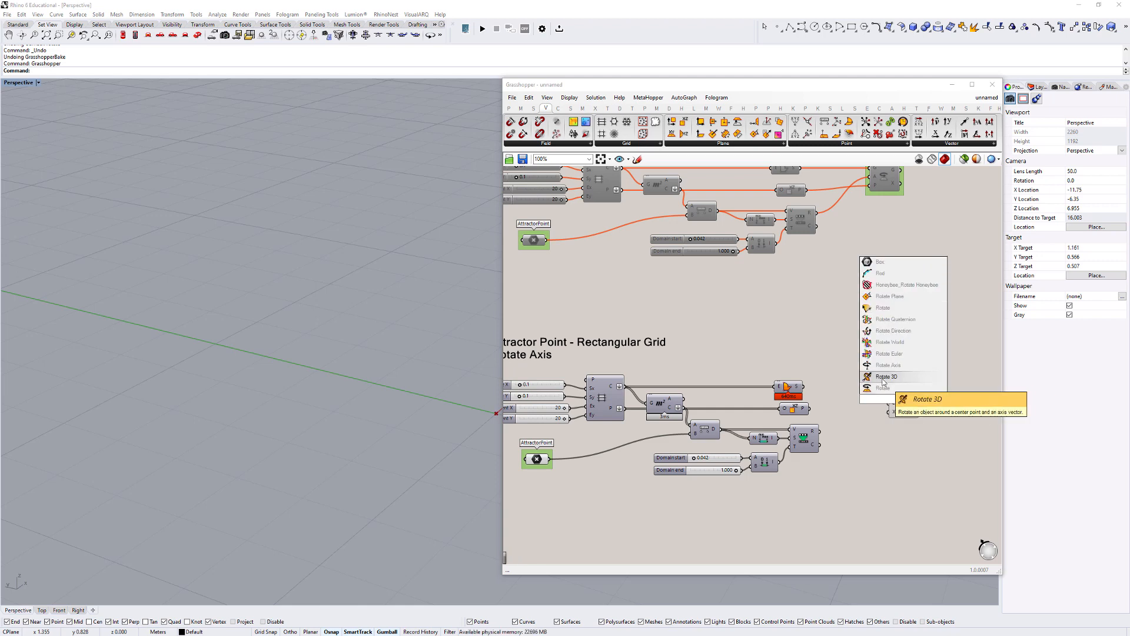
left_click(882, 377)
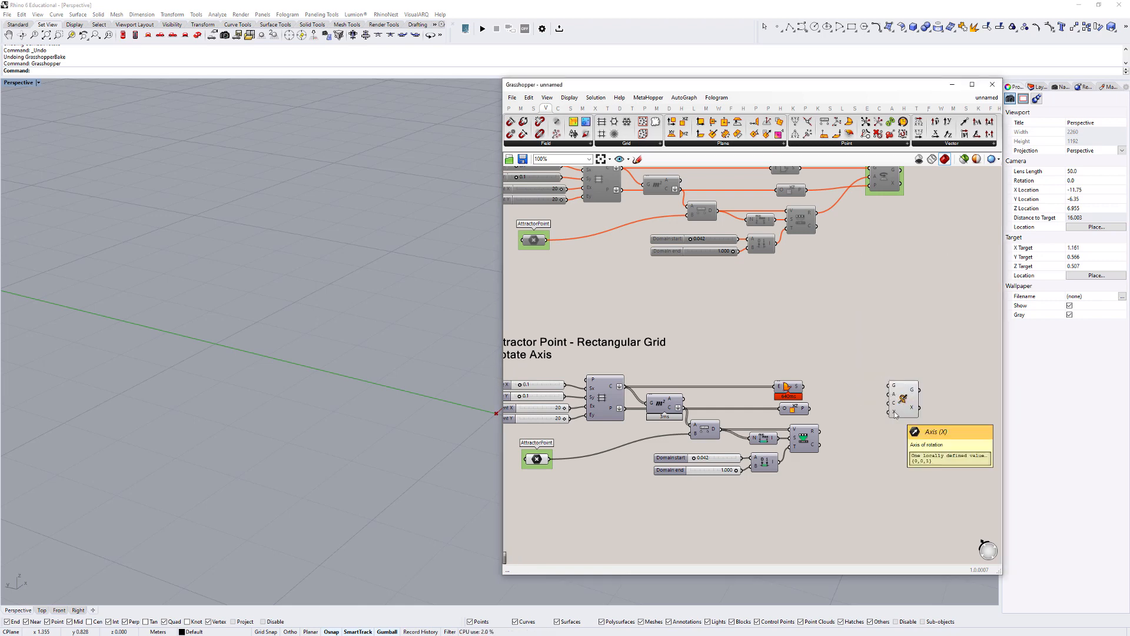
- Delete the plane component below Boundary Surfaces in the Rotate Axis definition and feed the boundary surfaces into Rotate 3D's Geometry input
right_click_drag(872, 307, 858, 338)
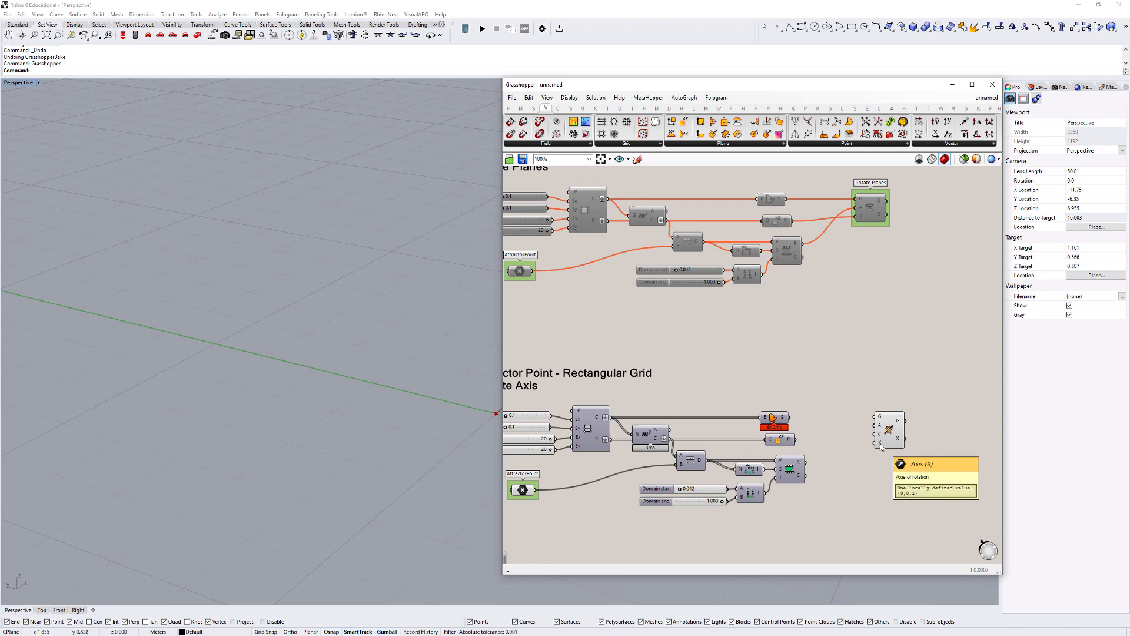
right_click_drag(855, 419, 896, 406)
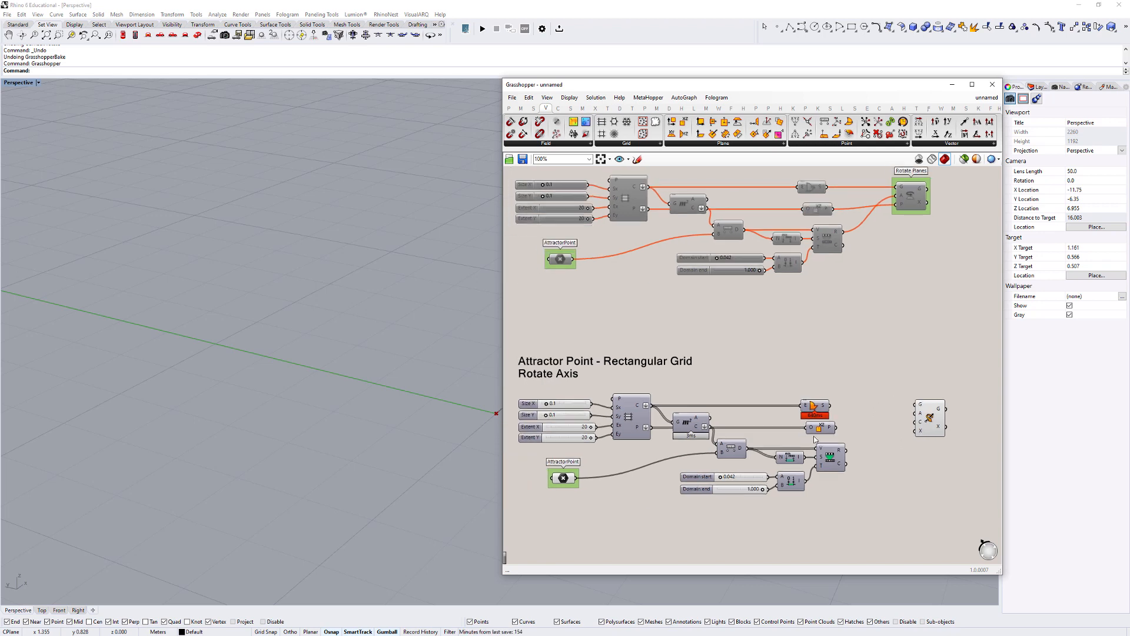
left_click(829, 427)
left_click_drag(923, 435, 932, 436)
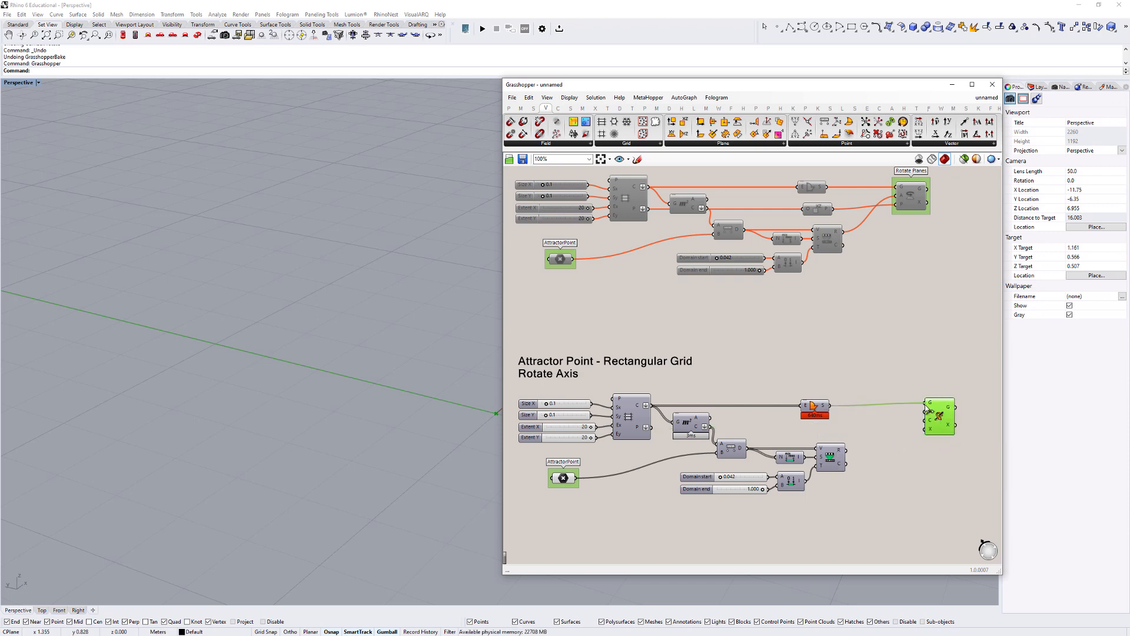
left_click_drag(928, 410, 926, 405)
left_click_drag(822, 407, 830, 407)
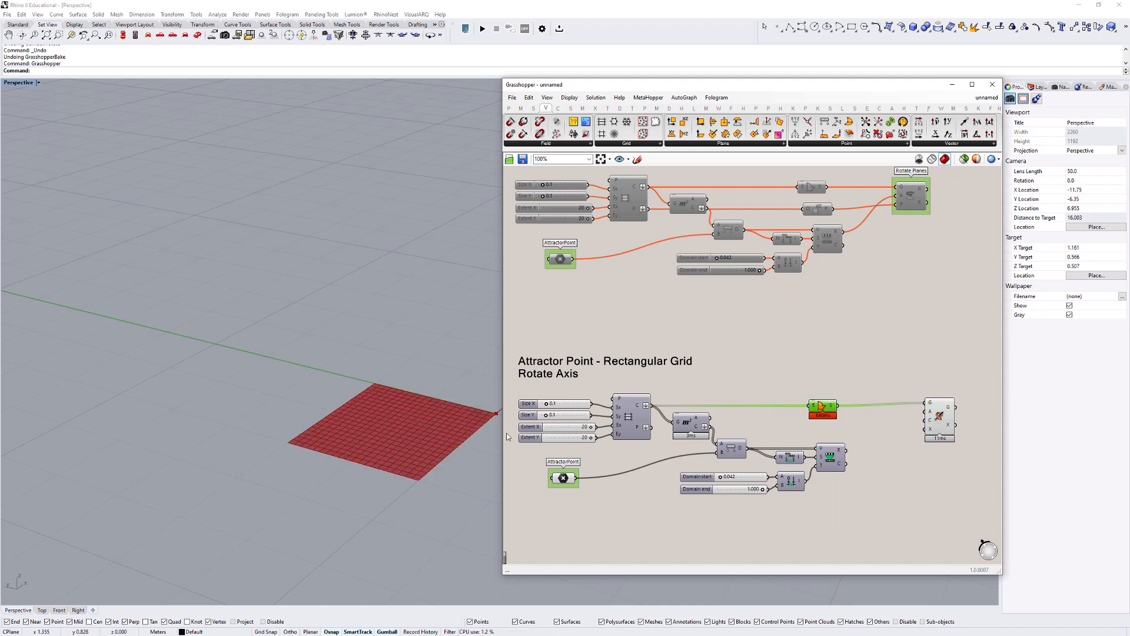
- Add a Line component below Boundary Surfaces in the Rotate Axis definition
scroll(401, 431, "down", 4)
right_click_drag(469, 434, 432, 392, "shift")
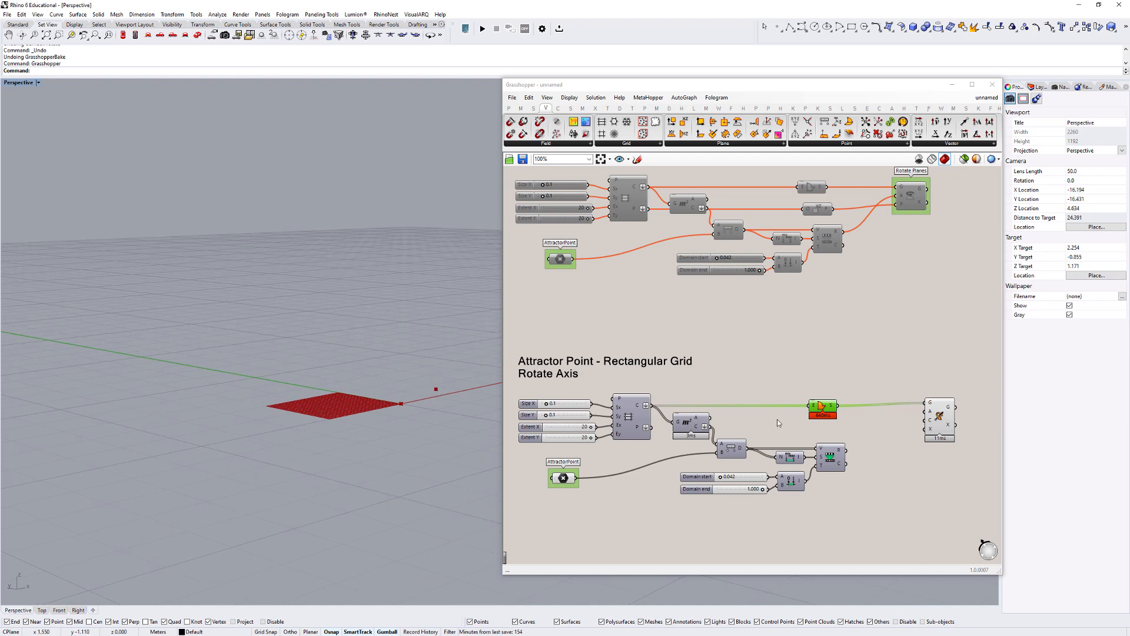
double_click(757, 426)
type("line")
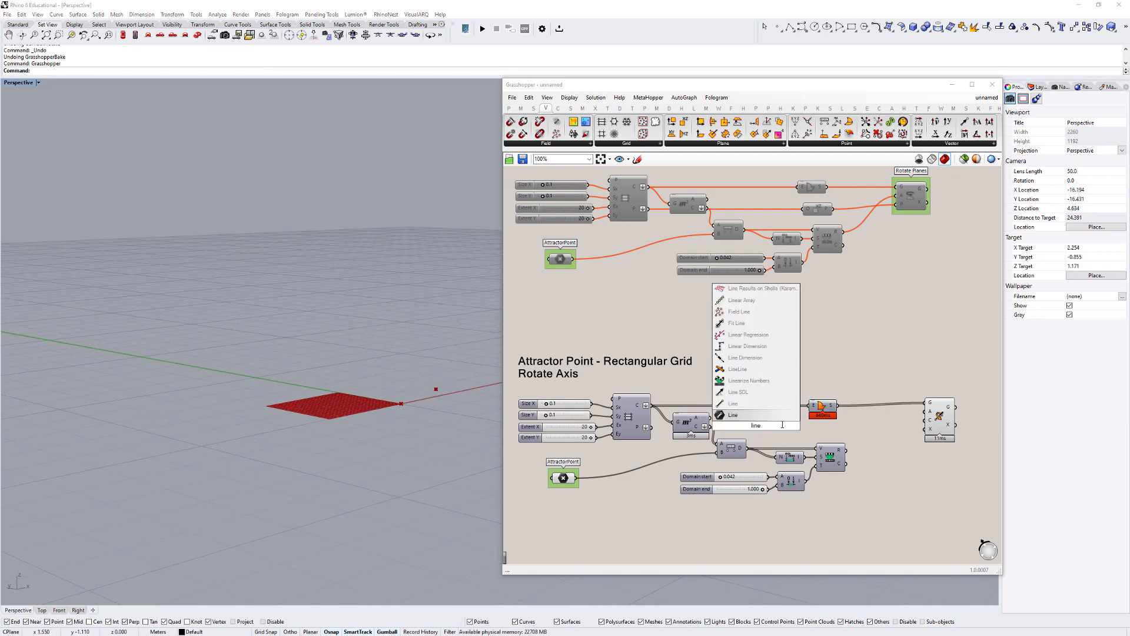
key("Return")
left_click_drag(751, 422, 768, 423)
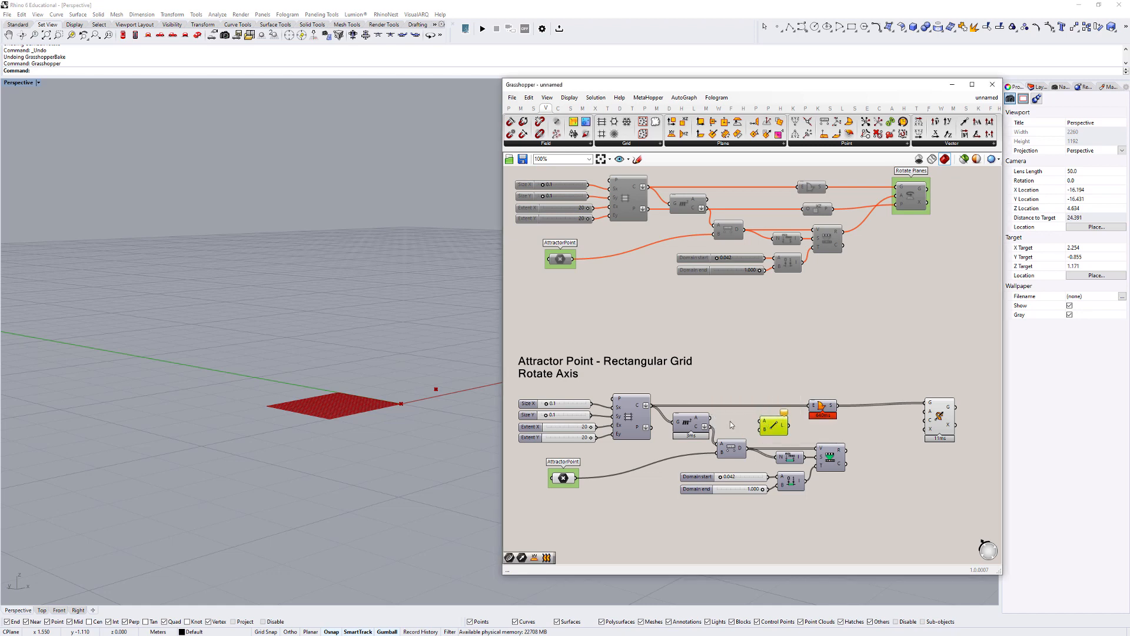
- Connect the Area centroids and the AttractorPoint to the Line's two point inputs and the resulting line to Rotate 3D's Axis input
scroll(722, 417, "up", 1)
right_click_drag(720, 417, 687, 417)
left_click_drag(674, 430, 738, 419)
left_click_drag(515, 490, 944, 441)
scroll(807, 434, "up", 1)
scroll(806, 440, "up", 1)
right_click_drag(925, 442, 849, 430)
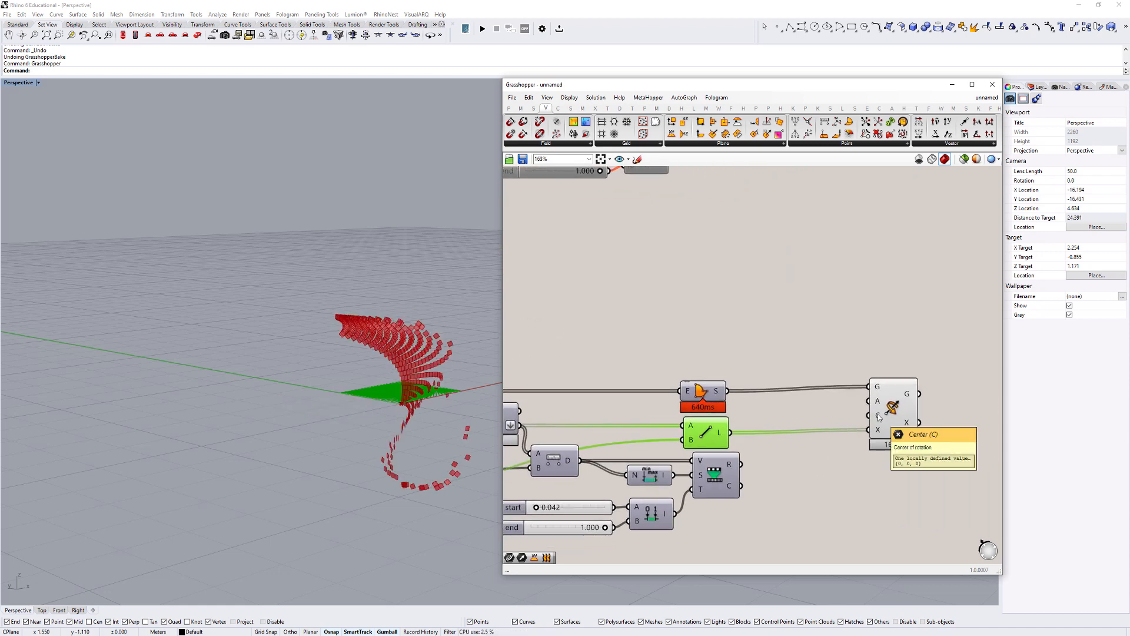
- Connect the Area component's centroid output to Rotate 3D's Center input
right_click_drag(391, 397, 389, 458)
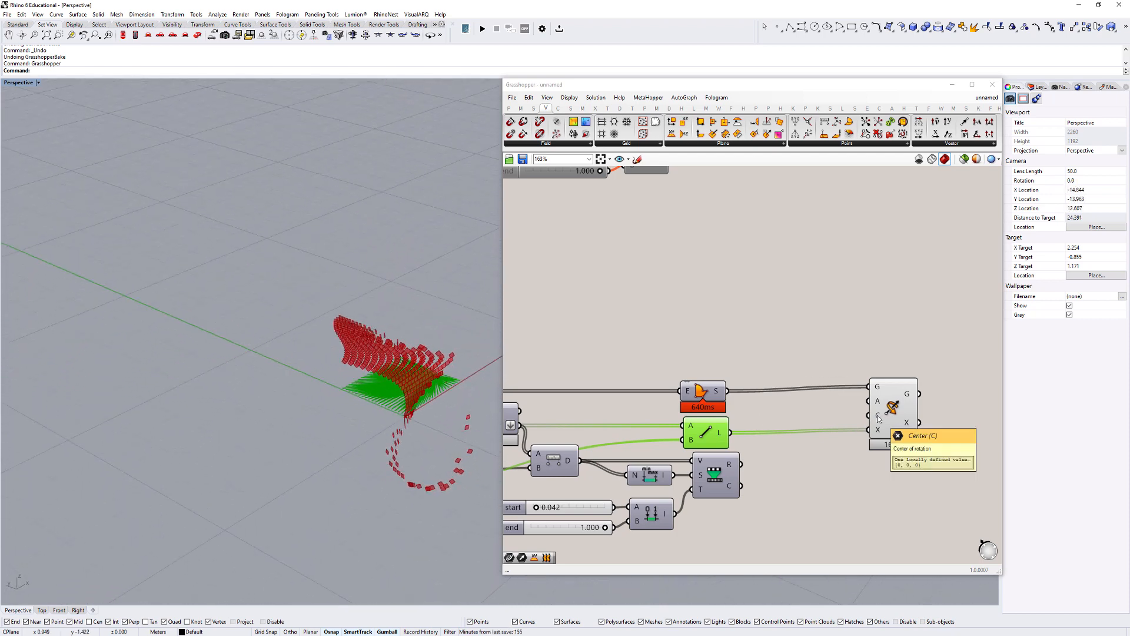
scroll(879, 418, "down", 2)
left_click_drag(647, 416, 899, 403)
scroll(419, 391, "up", 5)
scroll(442, 446, "up", 5)
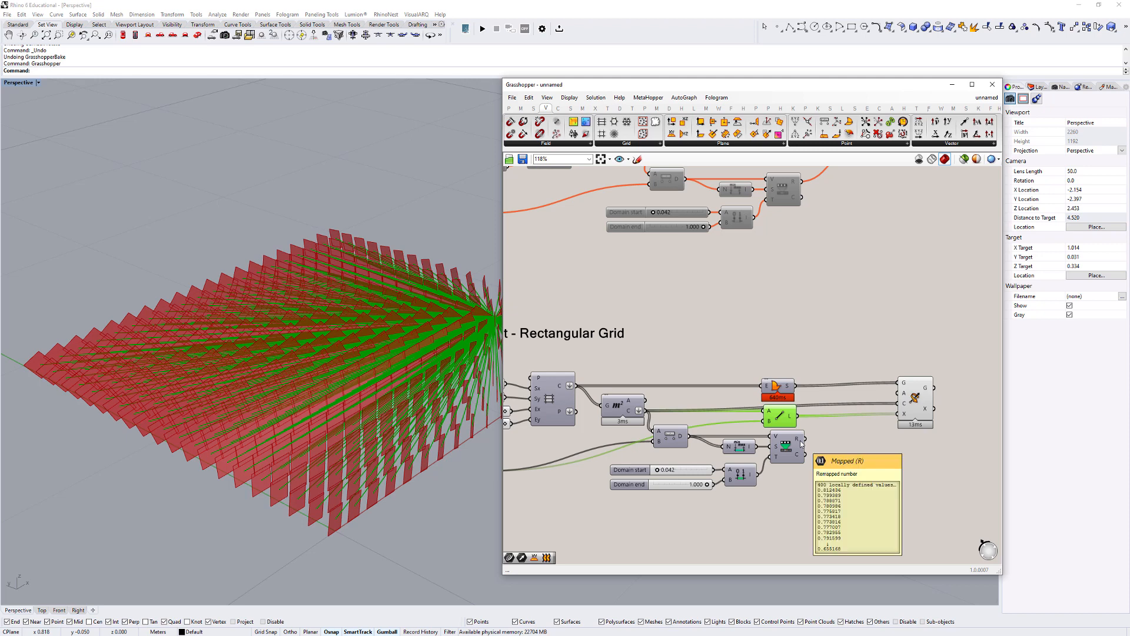
- Connect the remapped numbers to Rotate 3D's Angle input and shift the Line component slightly to tidy the layout
left_click_drag(802, 438, 898, 395)
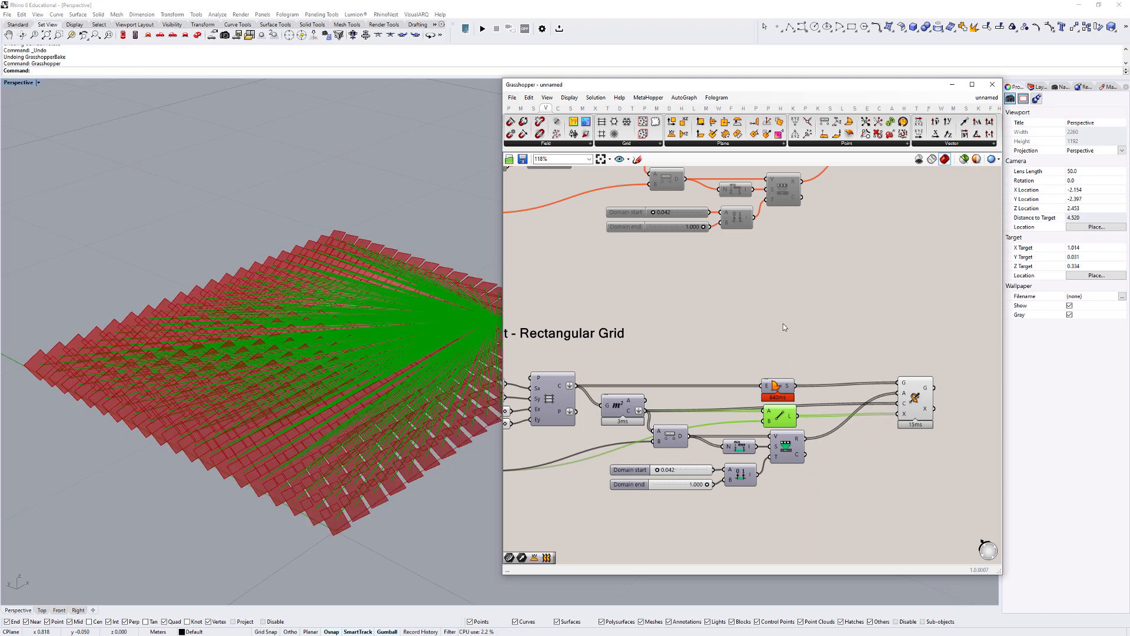
left_click_drag(782, 418, 793, 418)
left_click(788, 339)
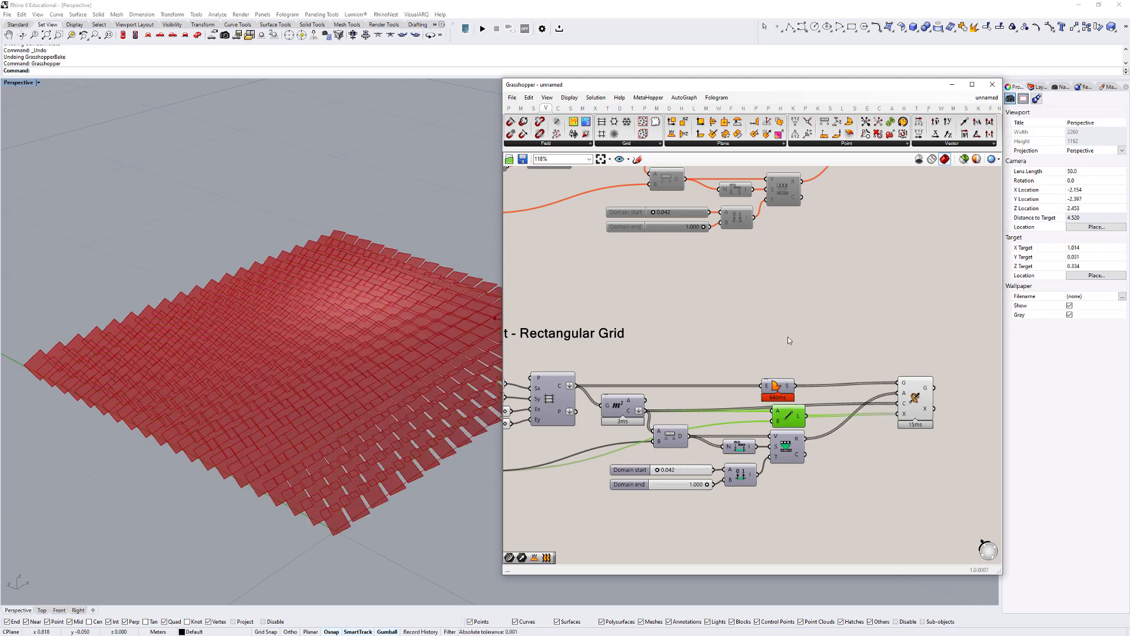
- Move the attractor point in the Rhino viewport and examine the rotated panels from several angles
right_click_drag(495, 421, 319, 396)
scroll(282, 482, "down", 6)
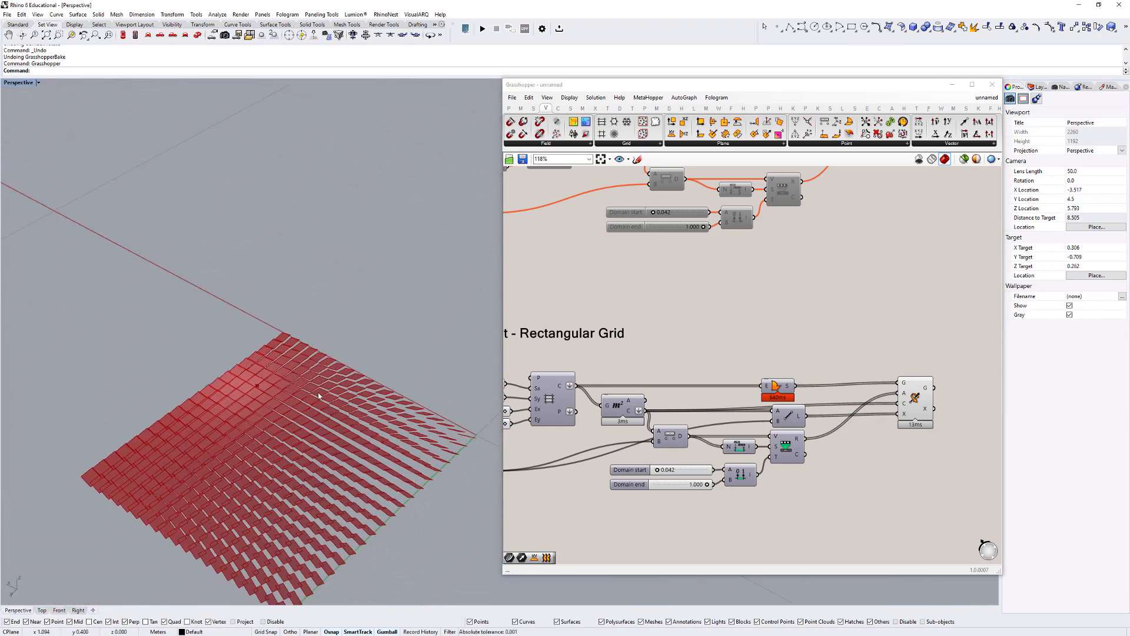
left_click_drag(298, 419, 298, 419)
left_click_drag(258, 385, 270, 507)
right_click_drag(298, 522, 270, 441)
scroll(275, 371, "up", 7)
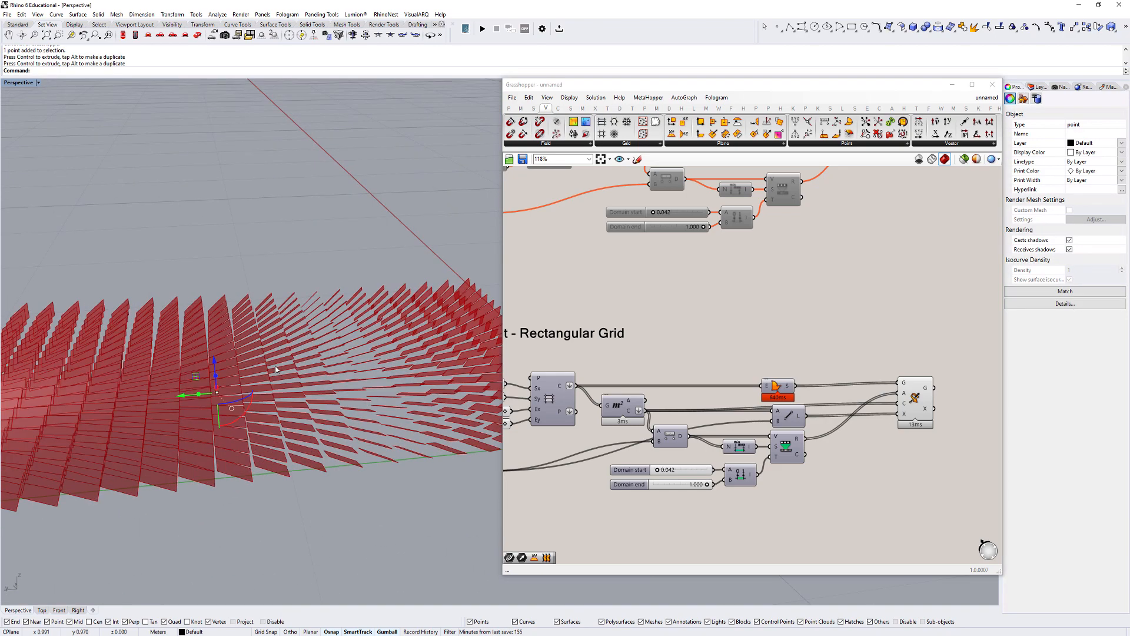
right_click_drag(277, 369, 248, 335)
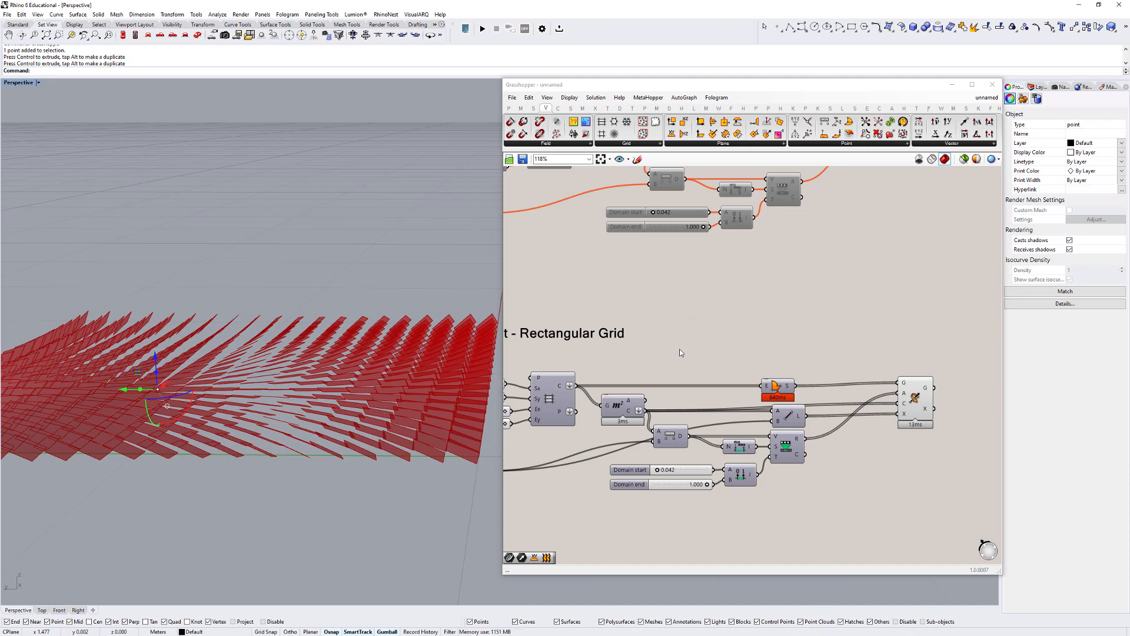
scroll(766, 290, "down", 3)
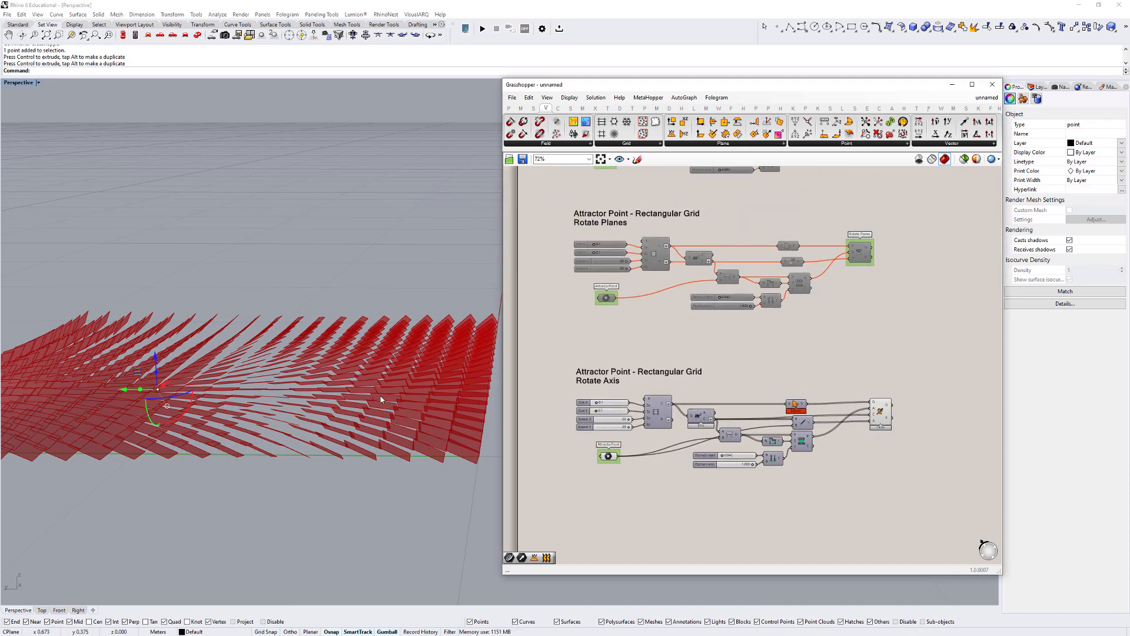
right_click_drag(380, 399, 298, 434)
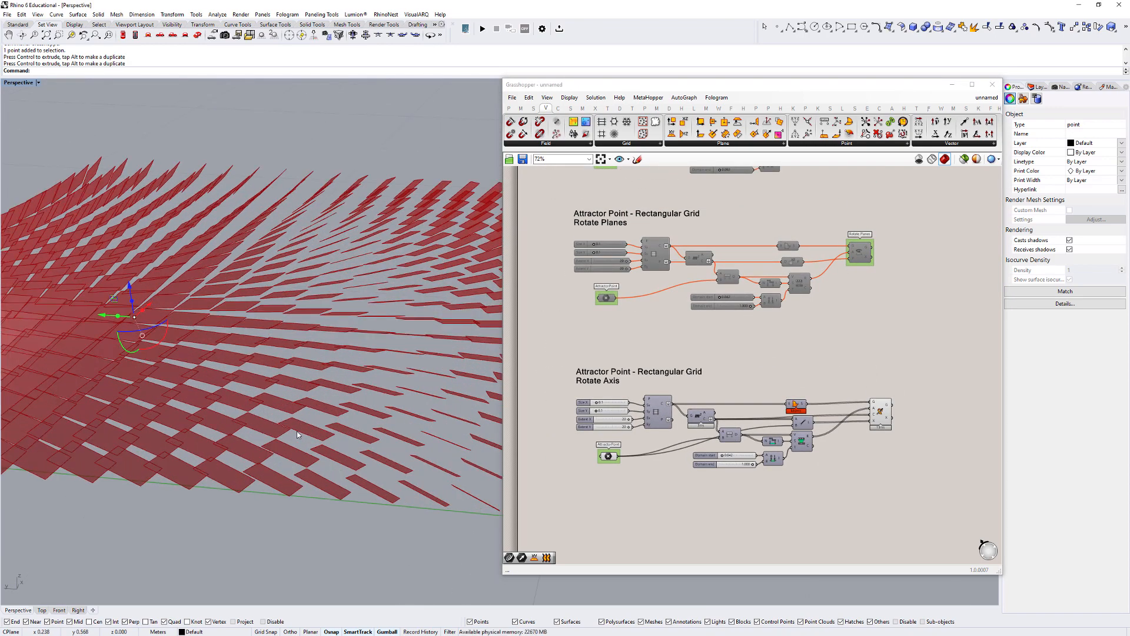
right_click_drag(266, 321, 339, 320)
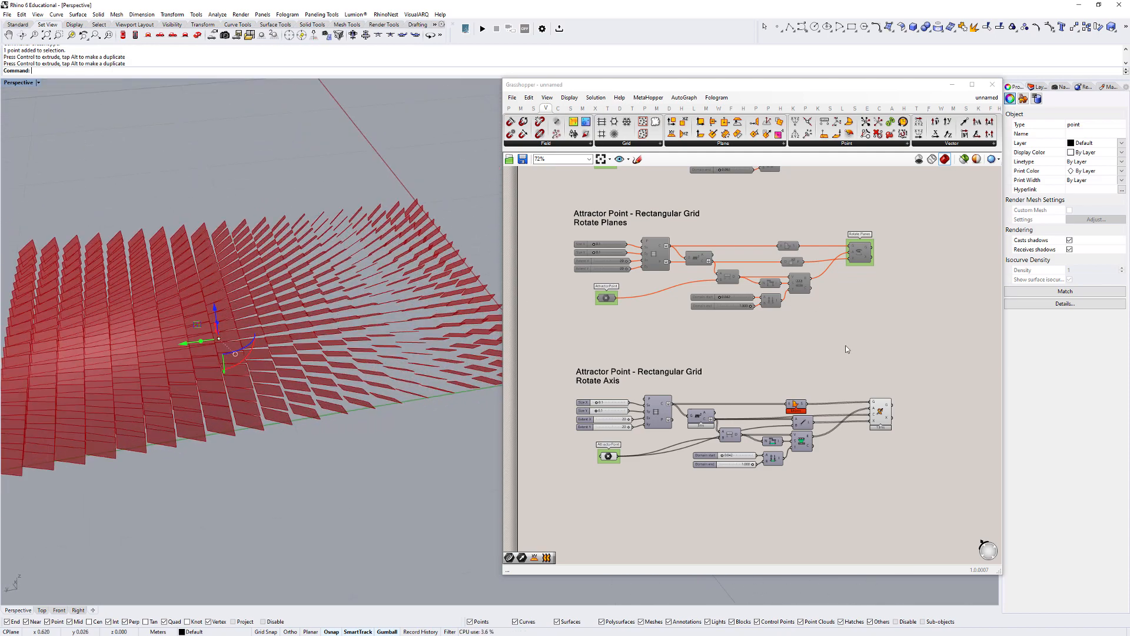
- Bake the Rotate 3D result of the Rotate Axis definition into Rhino
left_click(879, 412)
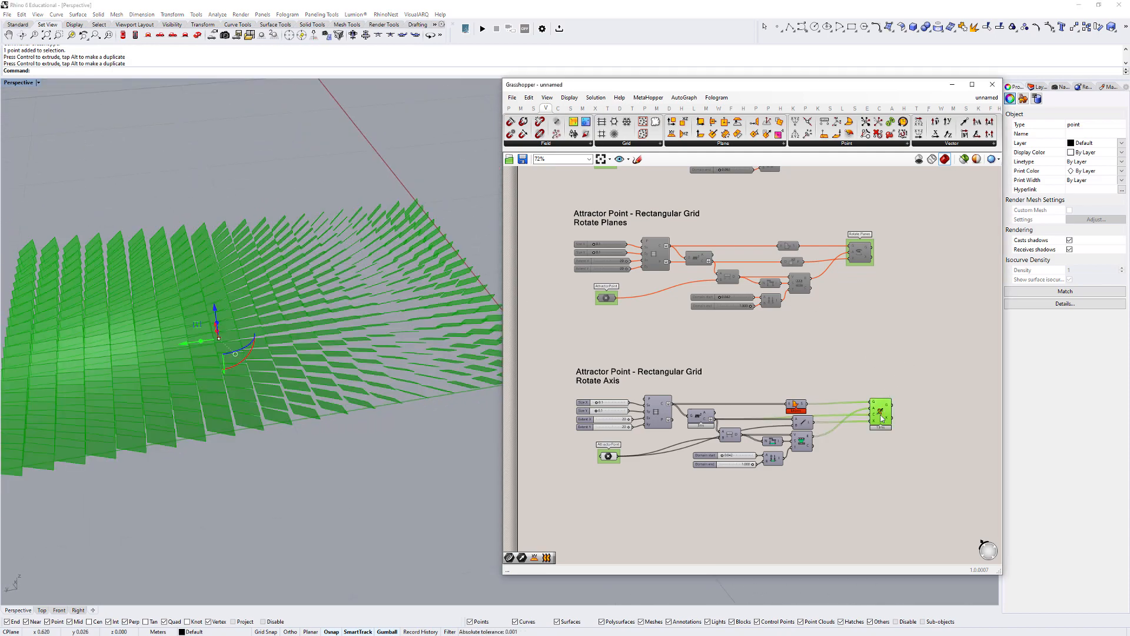
scroll(915, 400, "up", 2)
left_click(901, 365)
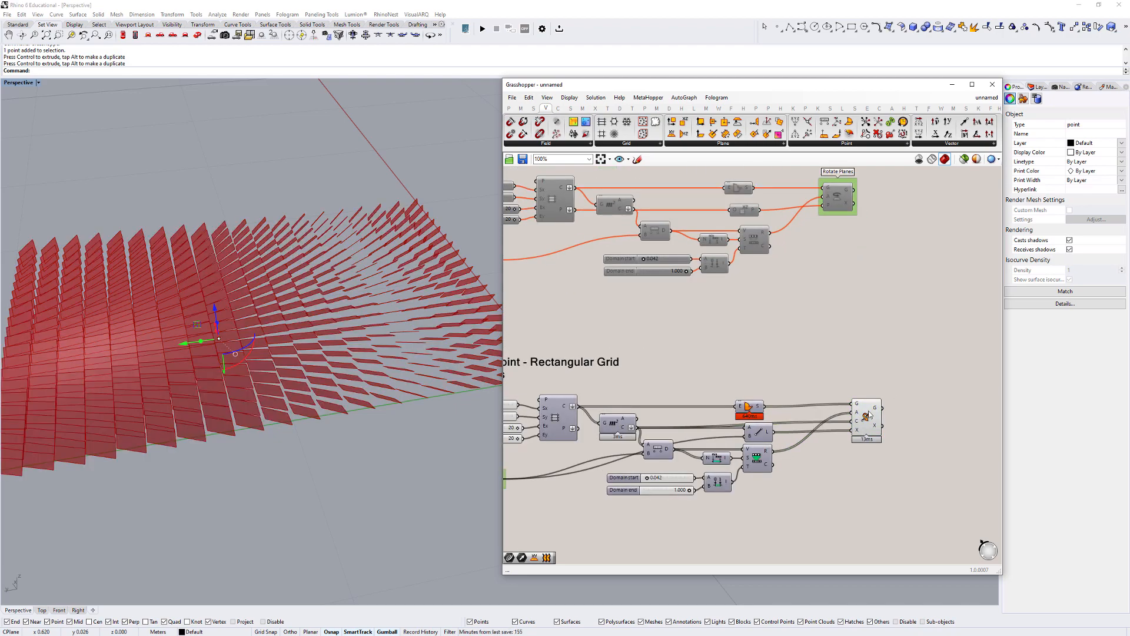
left_click(866, 416)
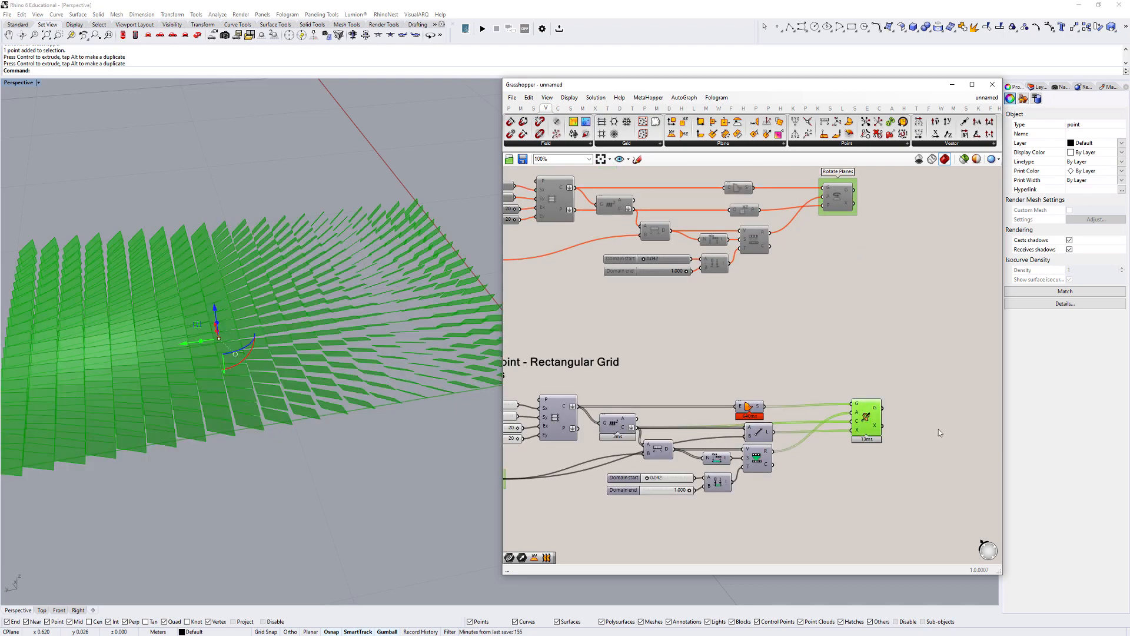
key("ctrl+m")
left_click(934, 224)
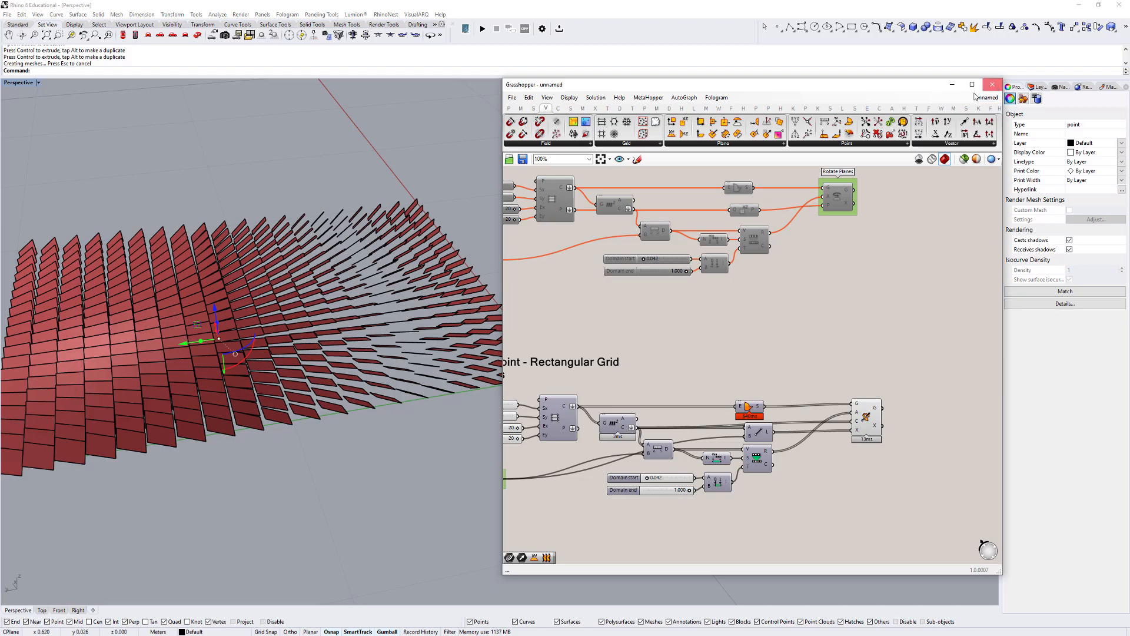
- Close the Grasshopper window and inspect the baked panels in the Perspective viewport
left_click(992, 84)
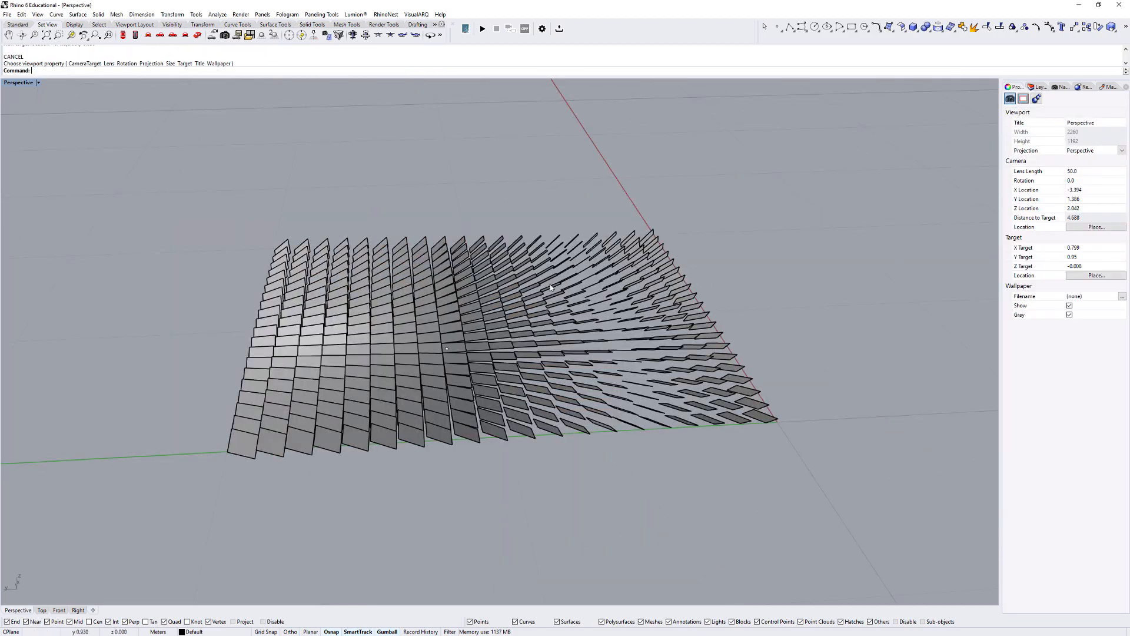
right_click_drag(760, 259, 668, 277)
scroll(518, 288, "up", 6)
scroll(671, 362, "down", 8)
mouse_move(698, 318)
right_mouse_down()
mouse_move(688, 308)
mouse_move(680, 327)
right_mouse_up()
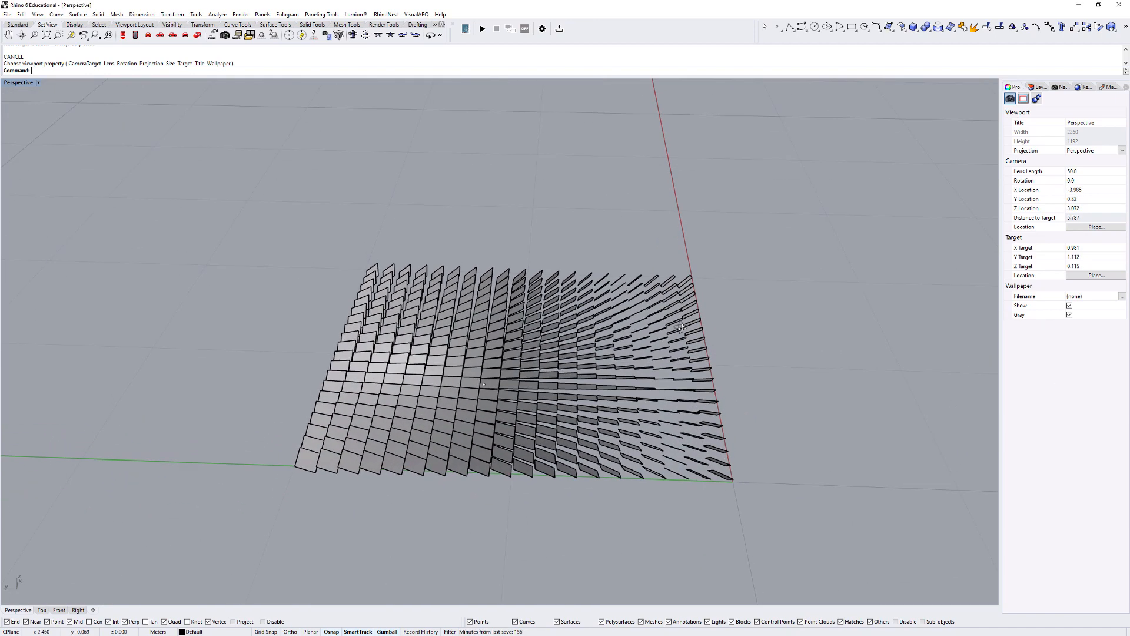